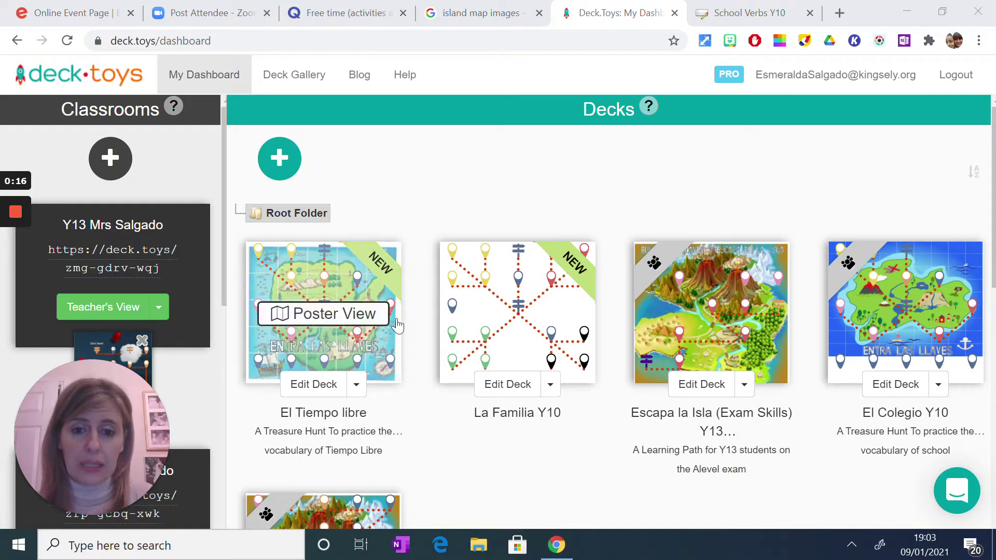
# Open the El Colegio Y10 deck in Poster View and reset all of its stored activity progress.
pyautogui.moveTo(340, 316)
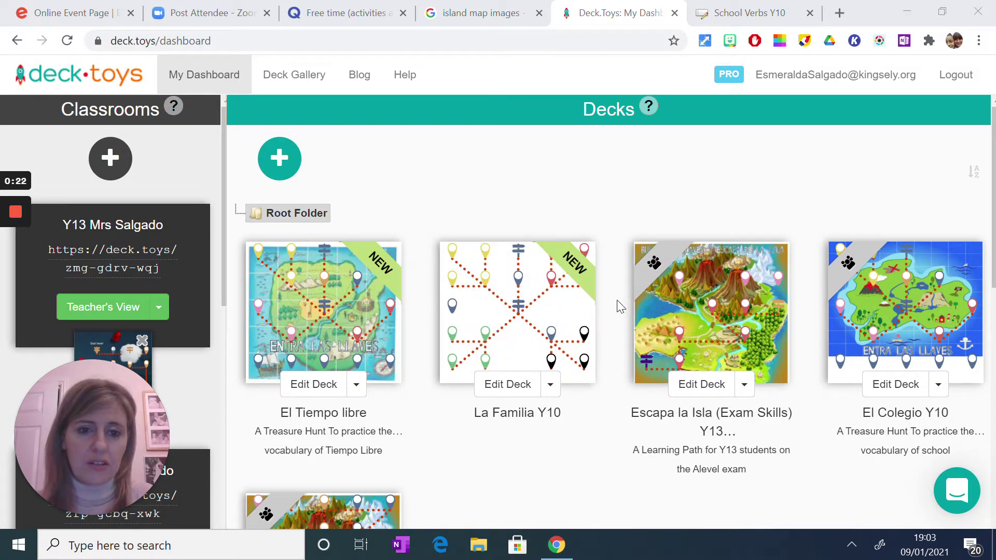
pyautogui.moveTo(569, 329)
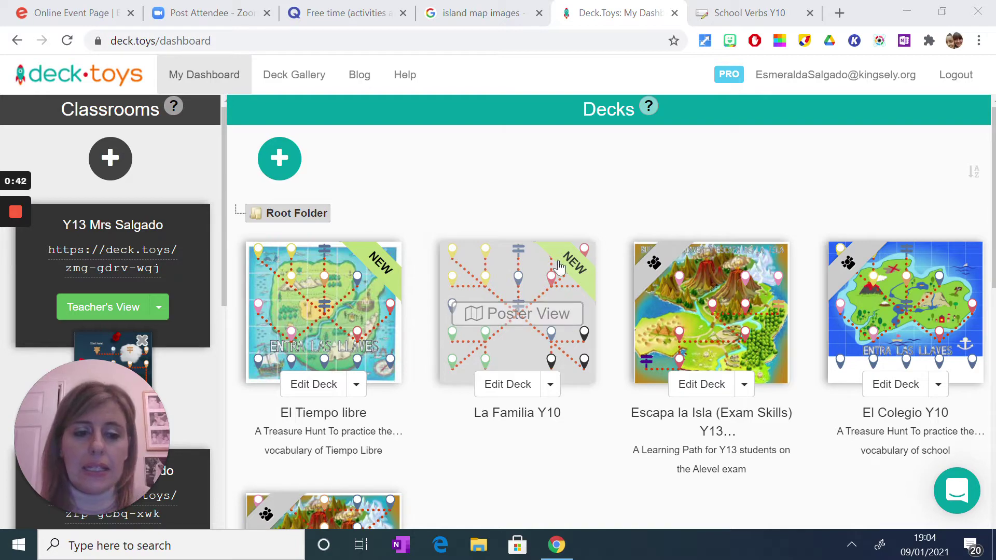
pyautogui.click(883, 336)
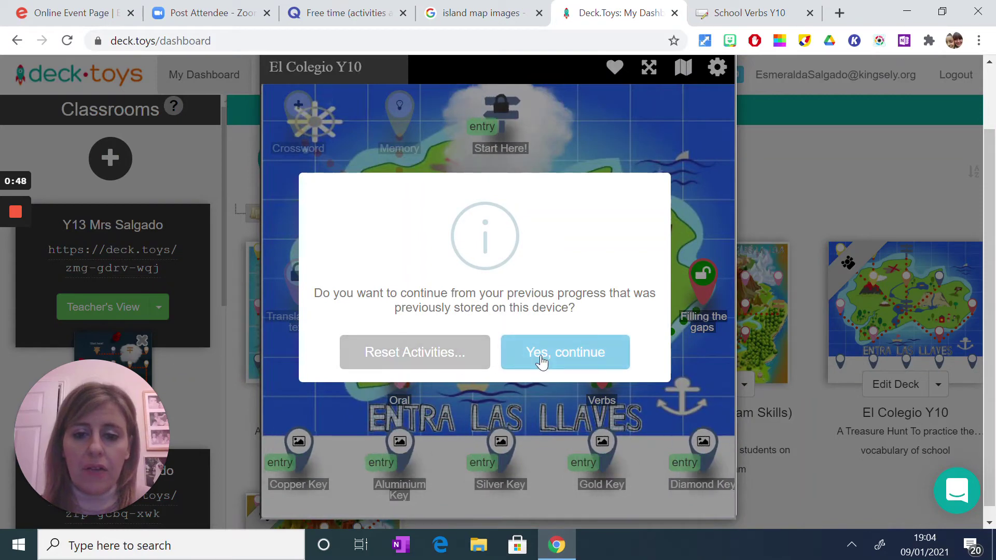
pyautogui.click(457, 356)
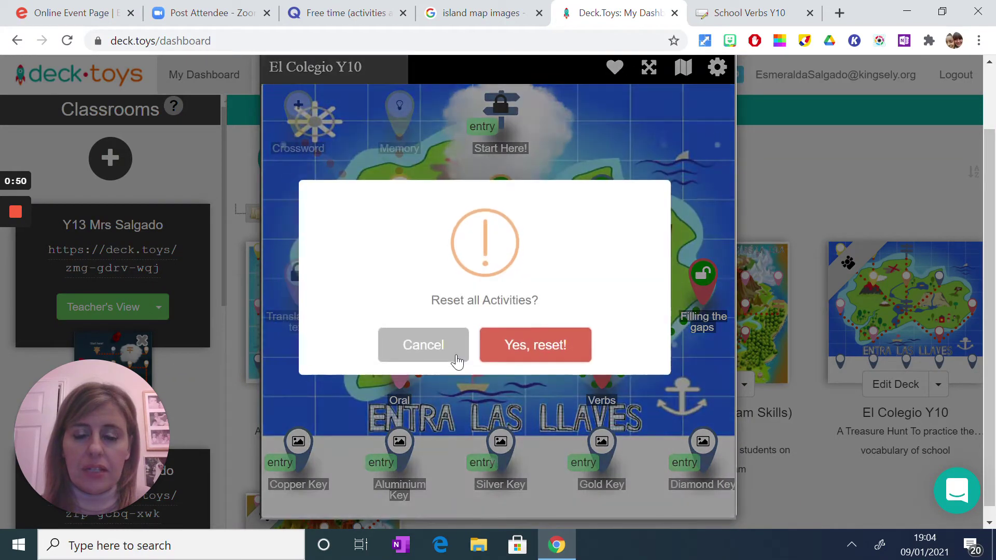
pyautogui.click(523, 356)
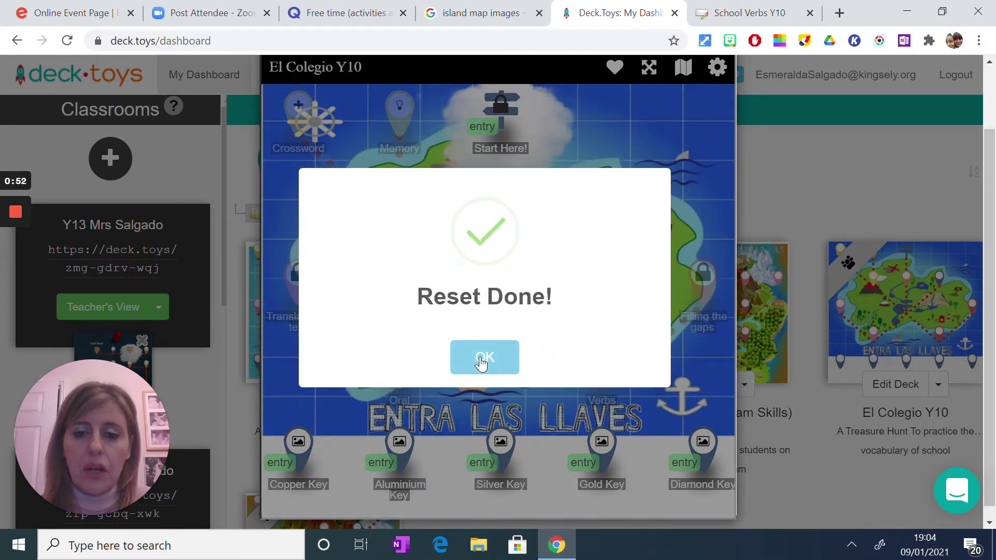
pyautogui.click(480, 356)
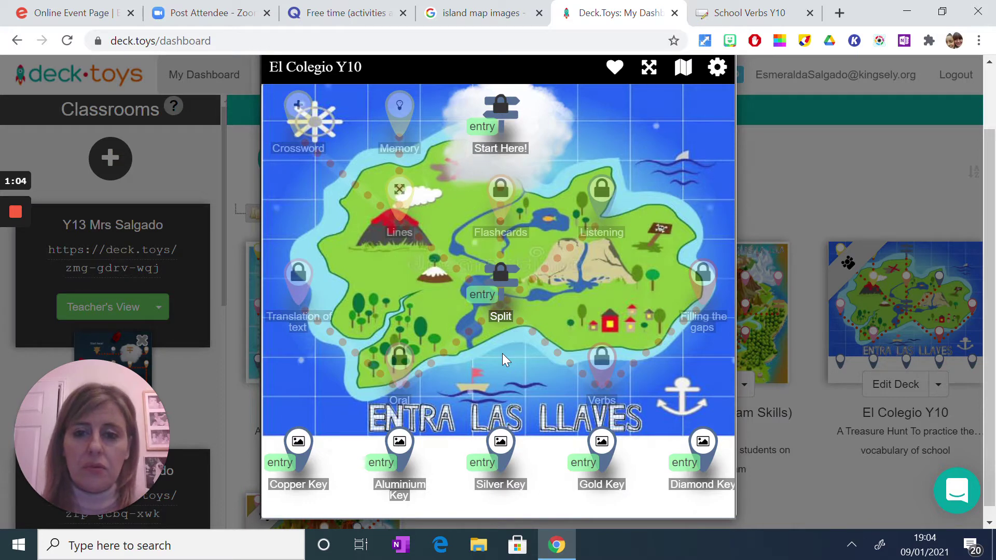
# Unlock the Start Here! activity by entering its text lock password as hinted, and dismiss its introduction.
pyautogui.click(503, 145)
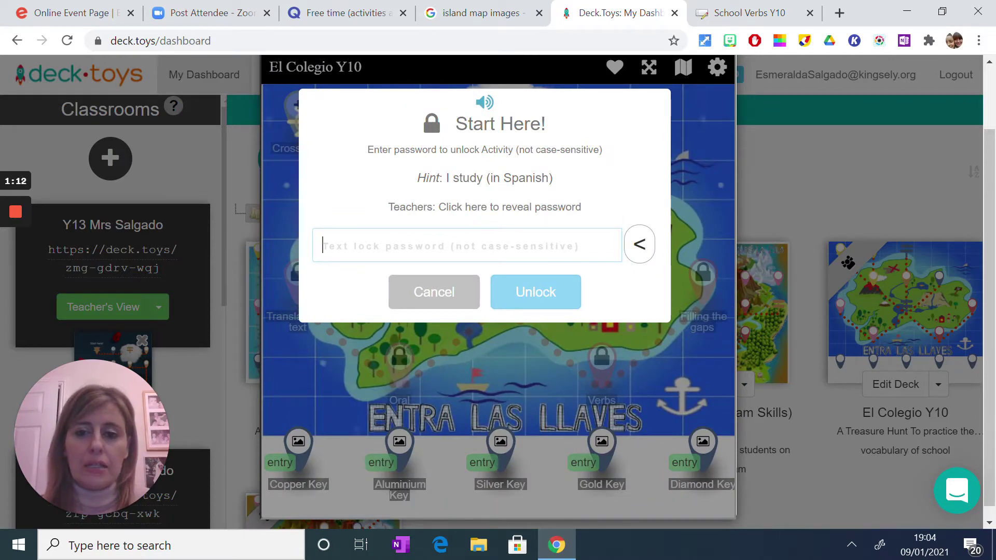
pyautogui.click(411, 248)
pyautogui.click(357, 244)
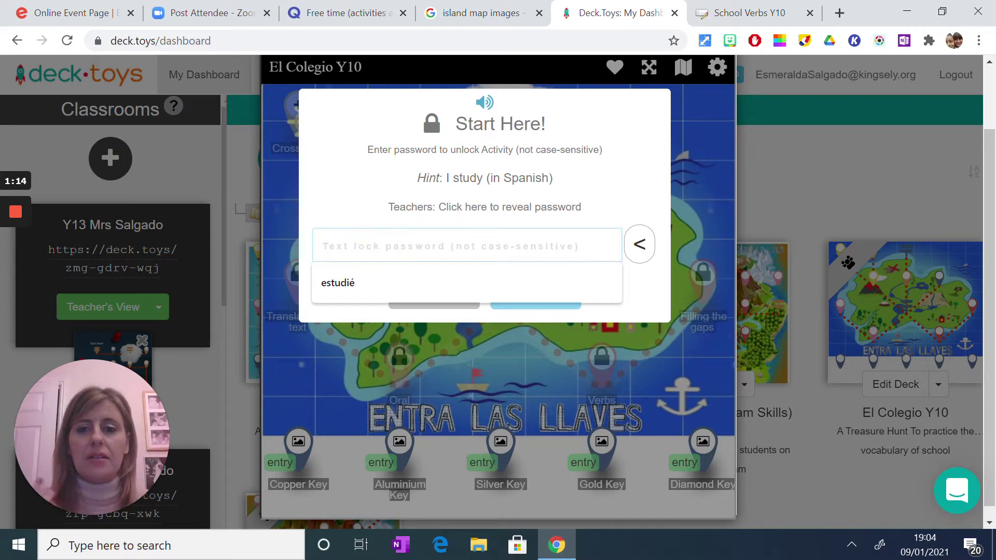
pyautogui.write('estudio')
pyautogui.press('Return')
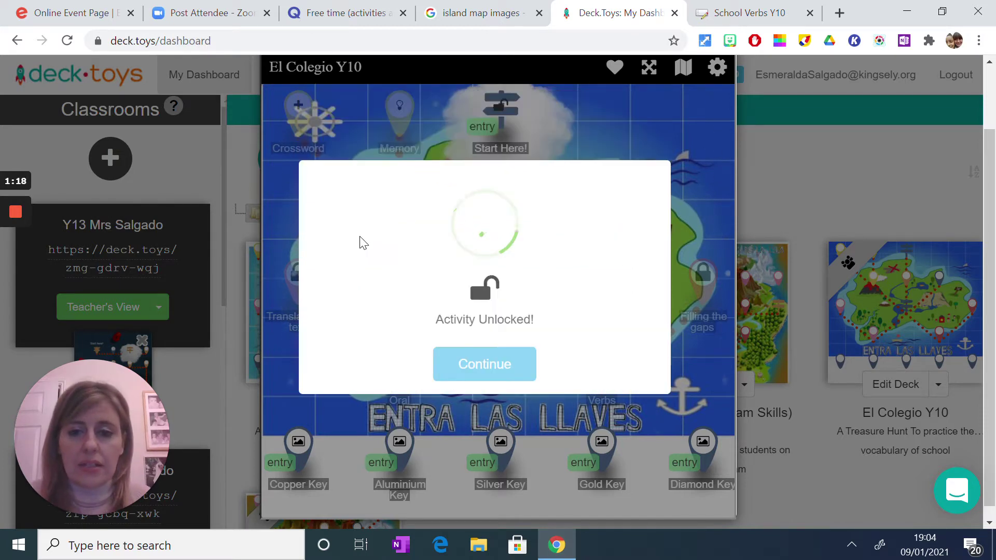
pyautogui.click(493, 362)
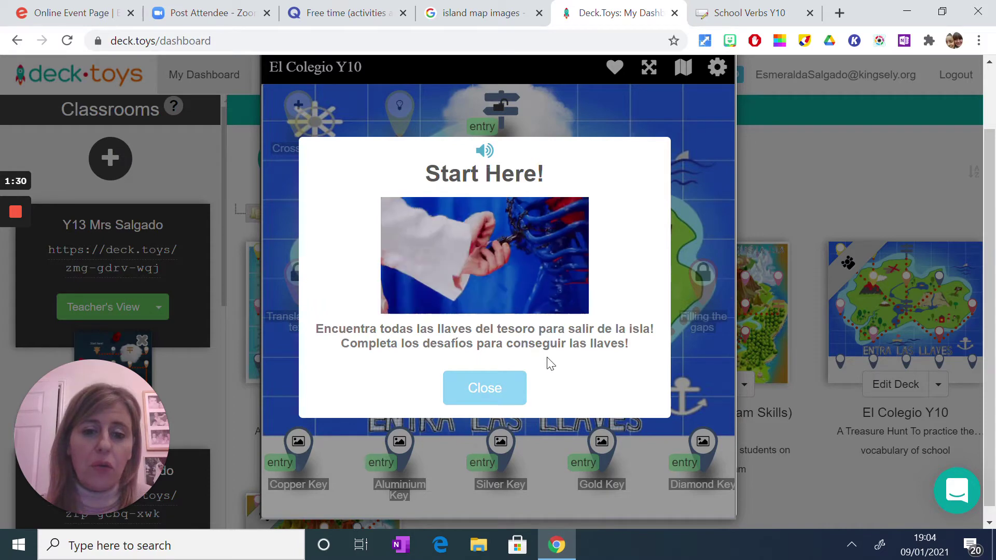
pyautogui.click(507, 398)
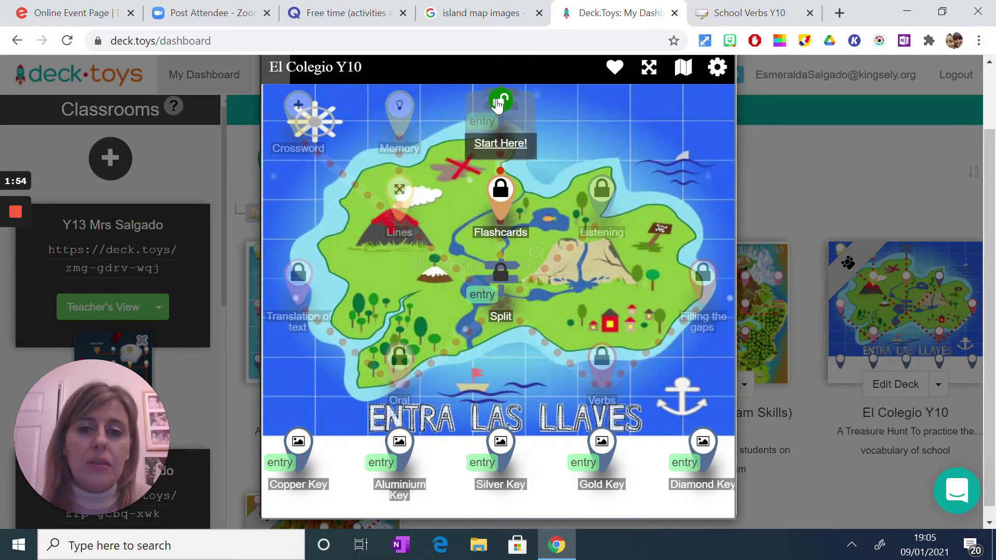
# Unlock the Flashcards activity by entering its hinted text lock password, and continue into the activity.
pyautogui.click(499, 192)
pyautogui.click(446, 240)
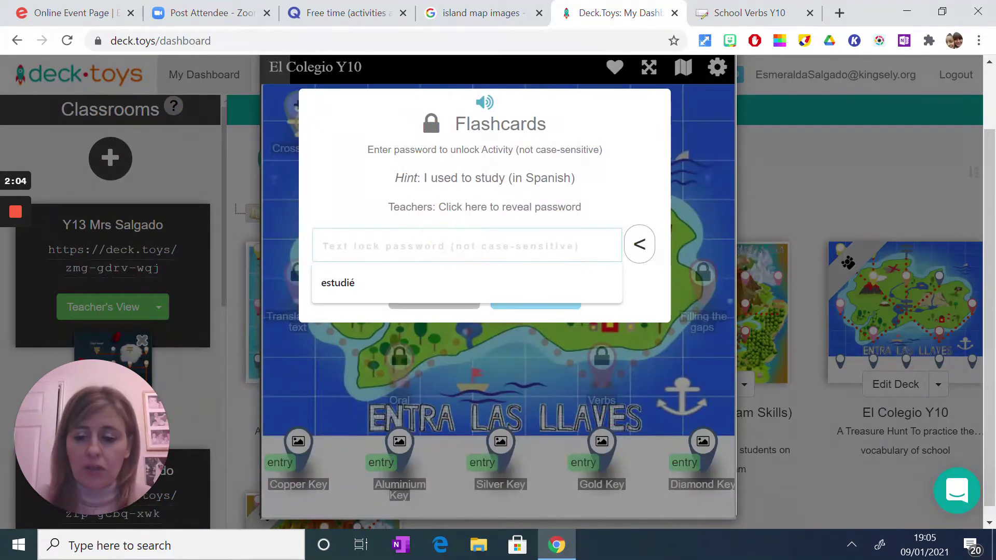
pyautogui.write('estudiaba')
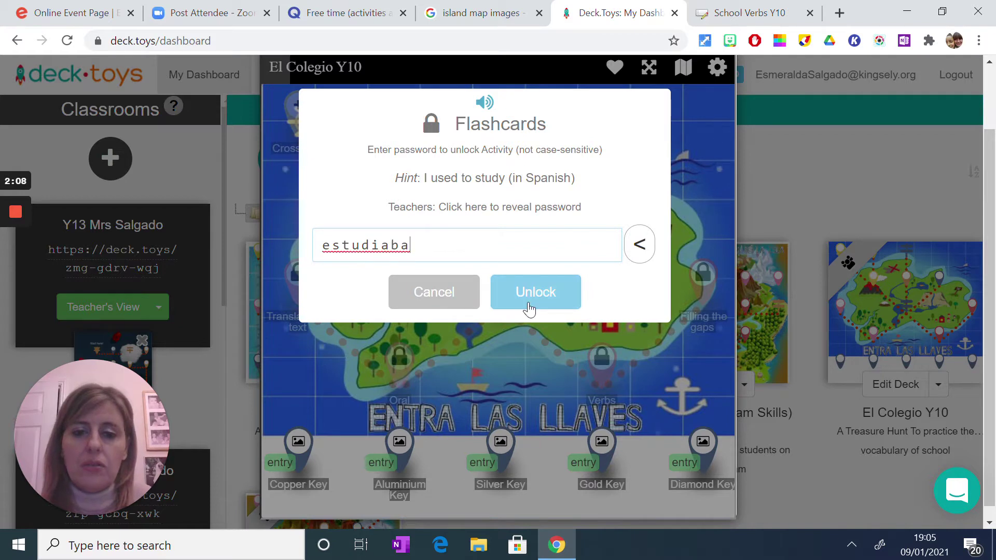
pyautogui.click(528, 302)
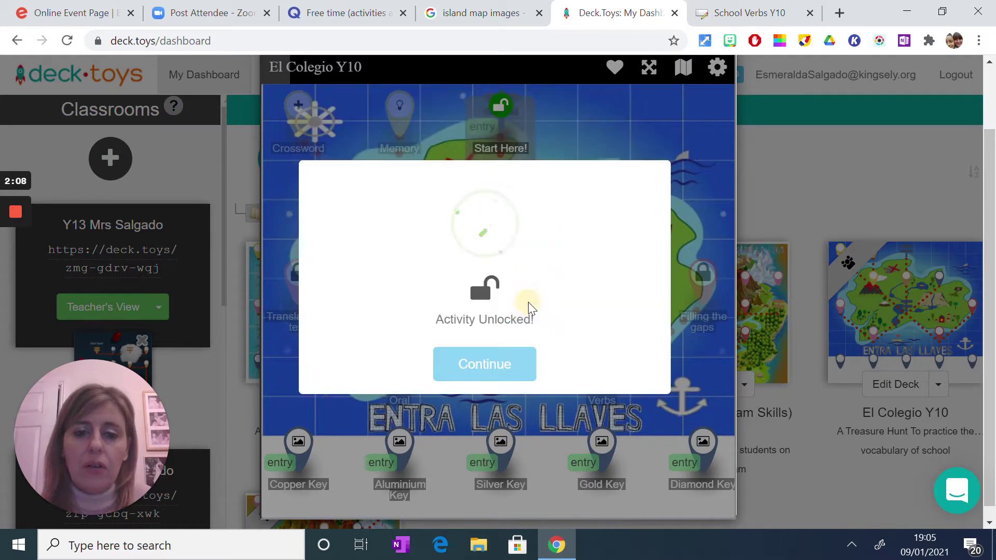
pyautogui.click(490, 370)
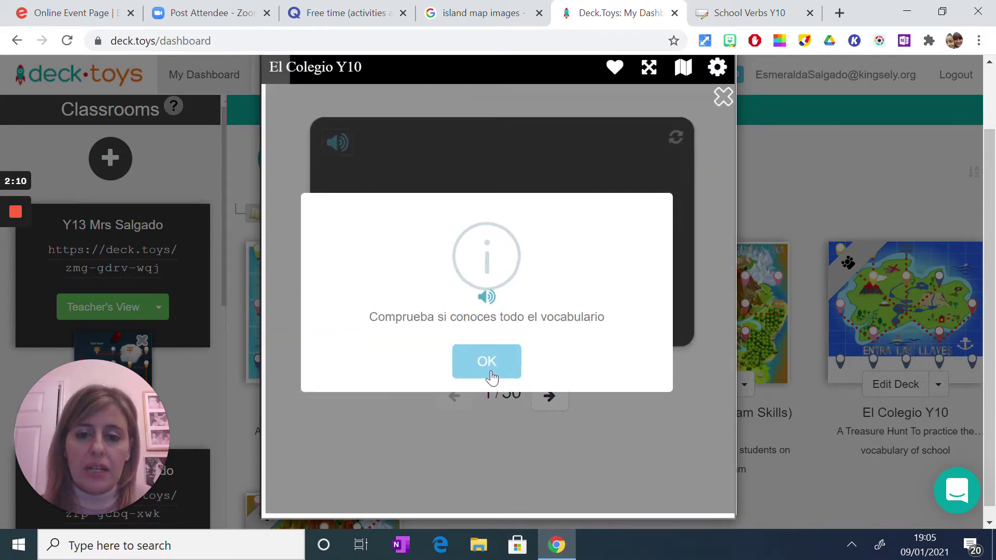
# Look through the vocabulary flashcards up to card 10, and return to the island map.
pyautogui.click(491, 370)
pyautogui.click(549, 406)
pyautogui.click(551, 409)
pyautogui.click(549, 399)
pyautogui.click(549, 399)
pyautogui.click(550, 407)
pyautogui.click(551, 407)
pyautogui.click(551, 408)
pyautogui.click(551, 408)
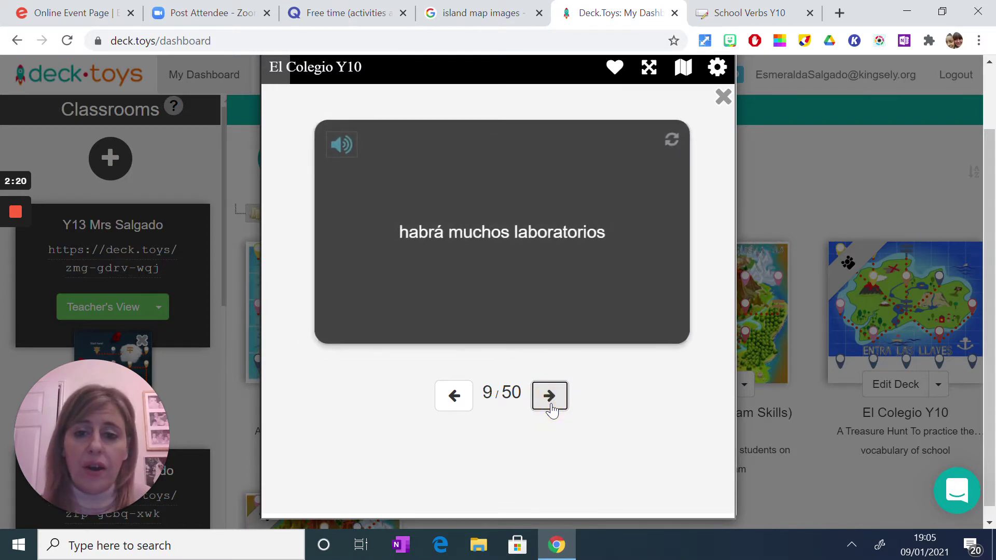
pyautogui.click(550, 408)
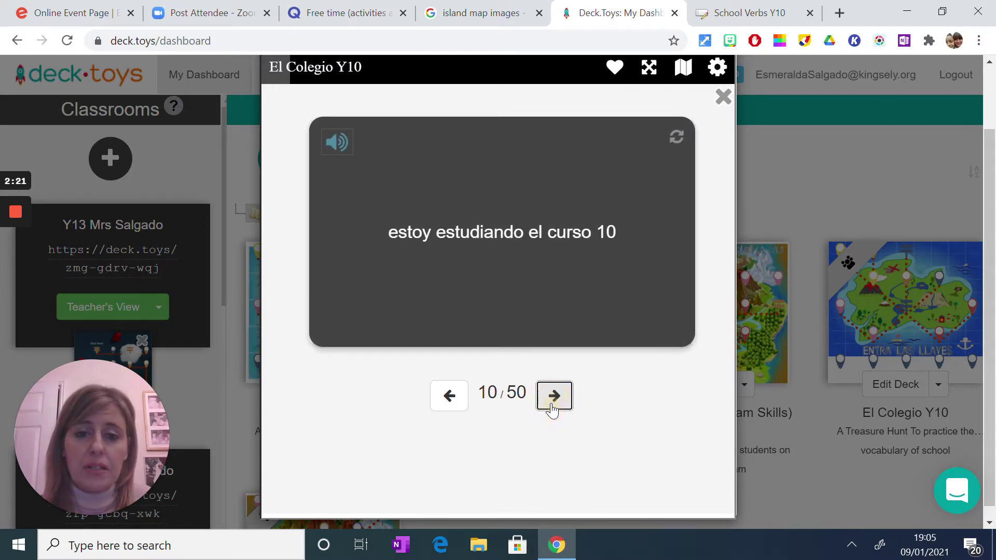
pyautogui.click(724, 102)
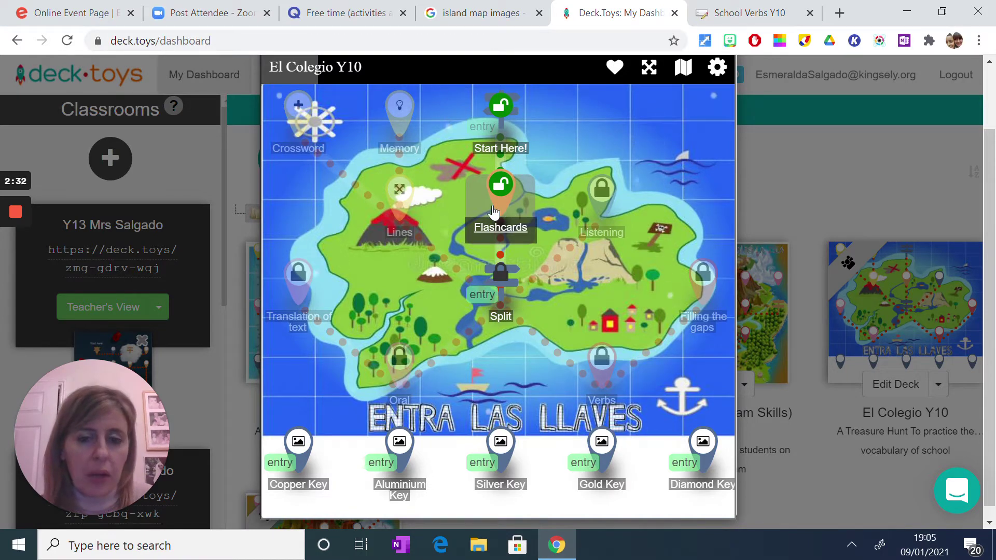
# Unlock the Split signpost by entering its hinted text lock password, and dismiss its message about the keys.
pyautogui.click(500, 294)
pyautogui.click(468, 247)
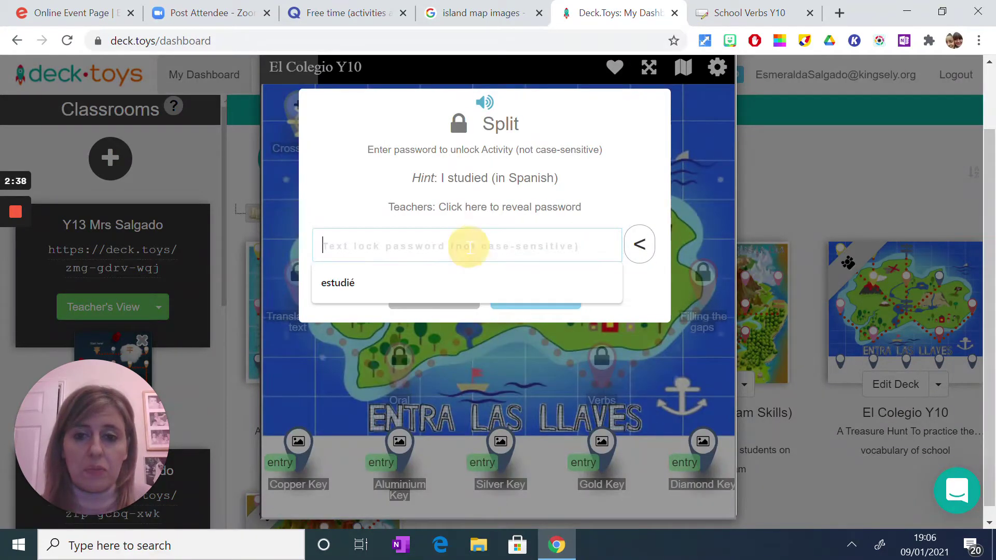
pyautogui.write('estudf')
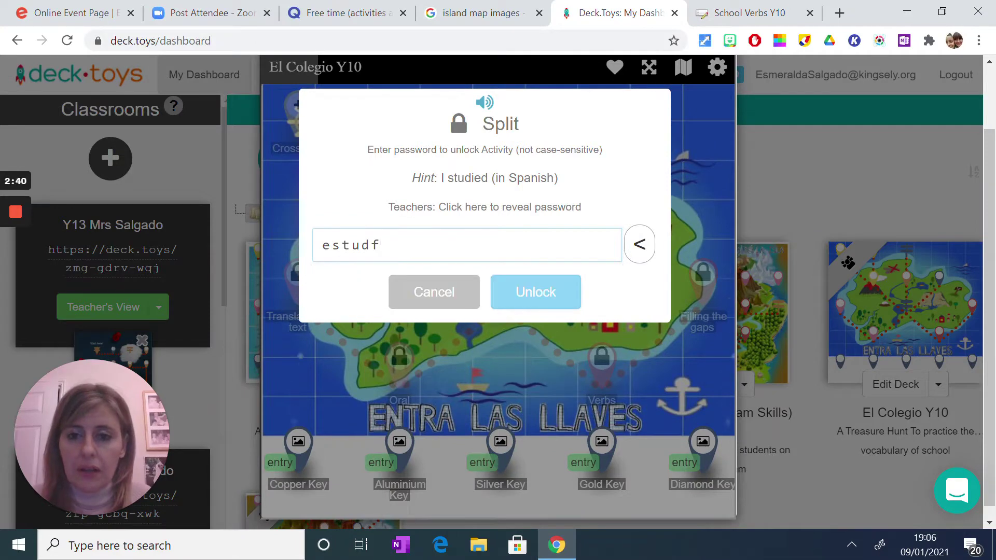
pyautogui.press('BackSpace')
pyautogui.write('ié')
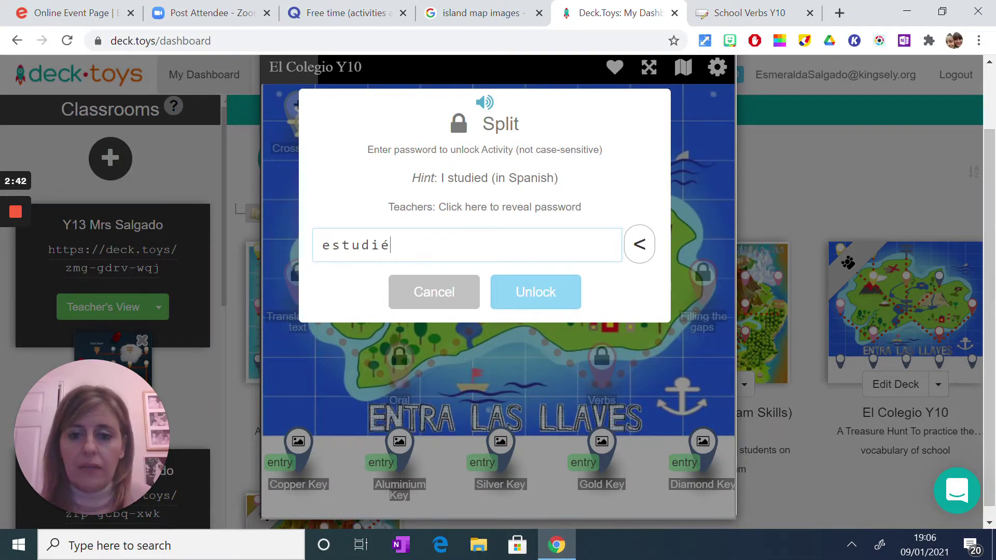
pyautogui.click(544, 294)
pyautogui.click(504, 365)
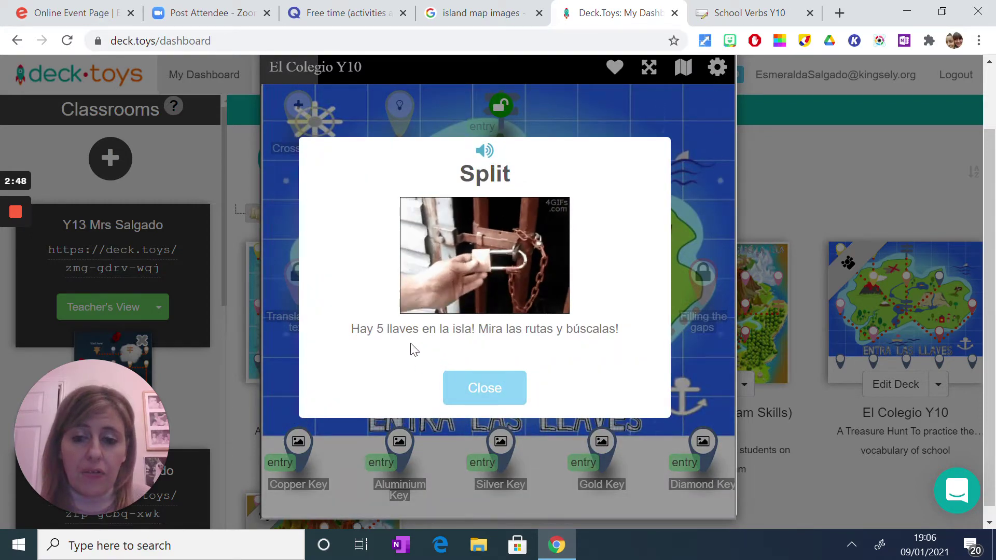
pyautogui.click(490, 390)
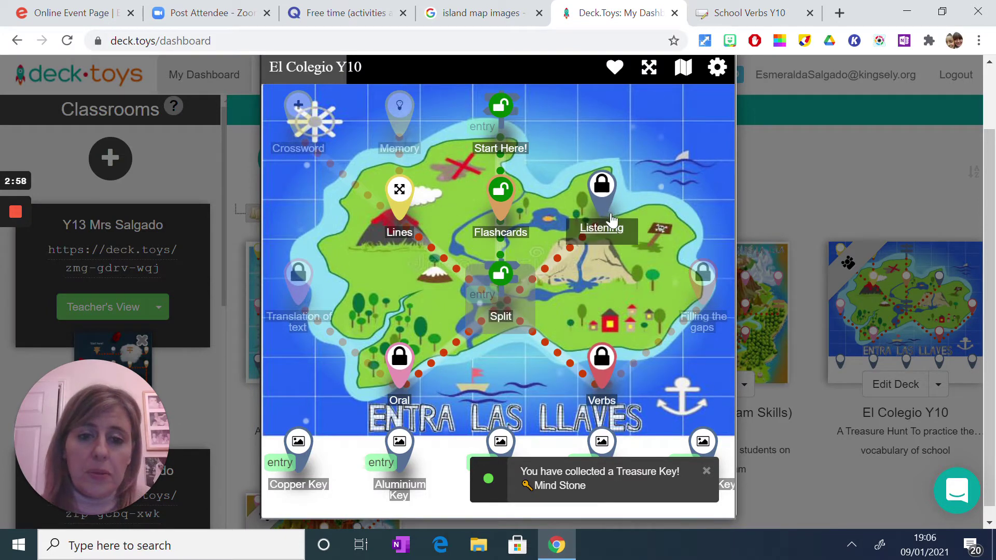
# Unlock the Oral activity by entering its hinted text lock password, and continue to the spinning wheel.
pyautogui.click(400, 366)
pyautogui.click(373, 244)
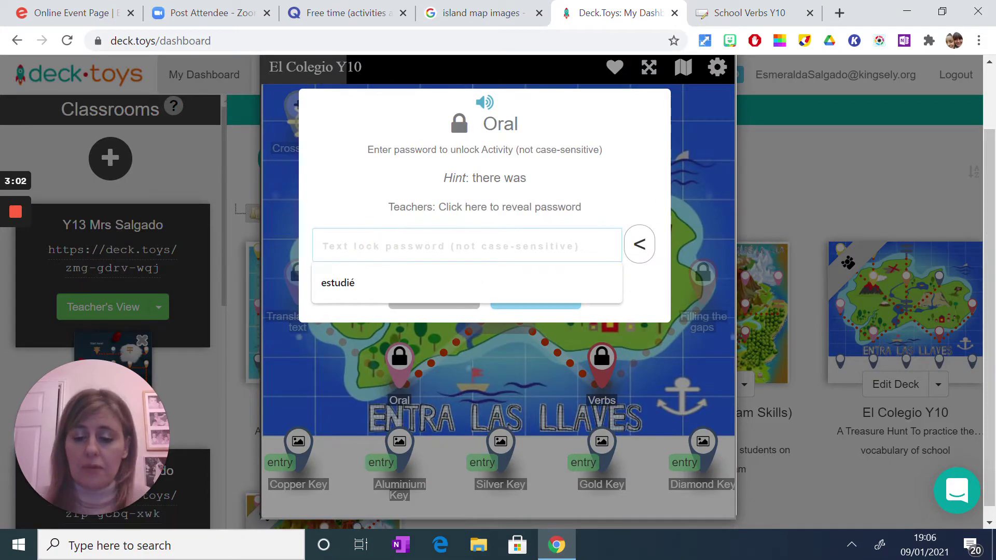
pyautogui.write('había')
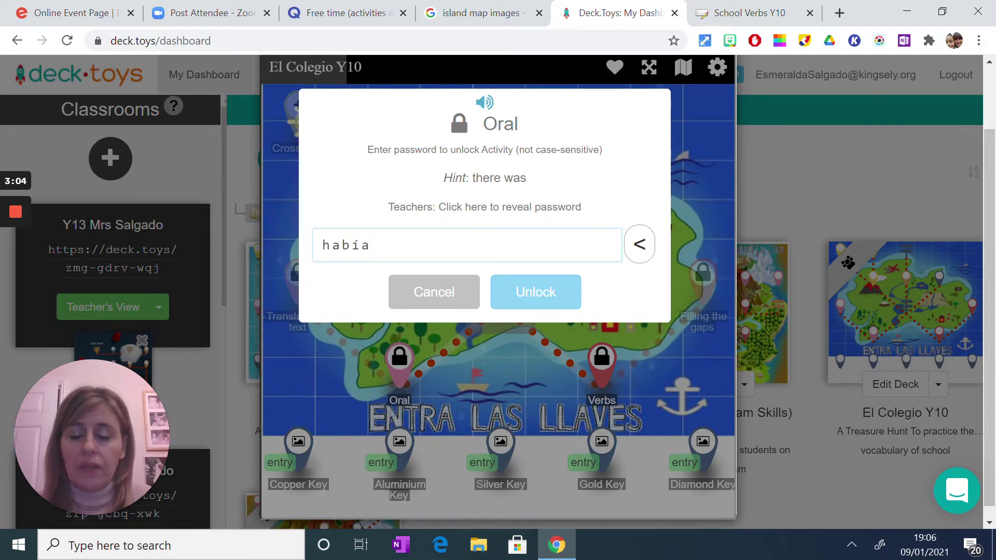
pyautogui.click(516, 290)
pyautogui.click(502, 378)
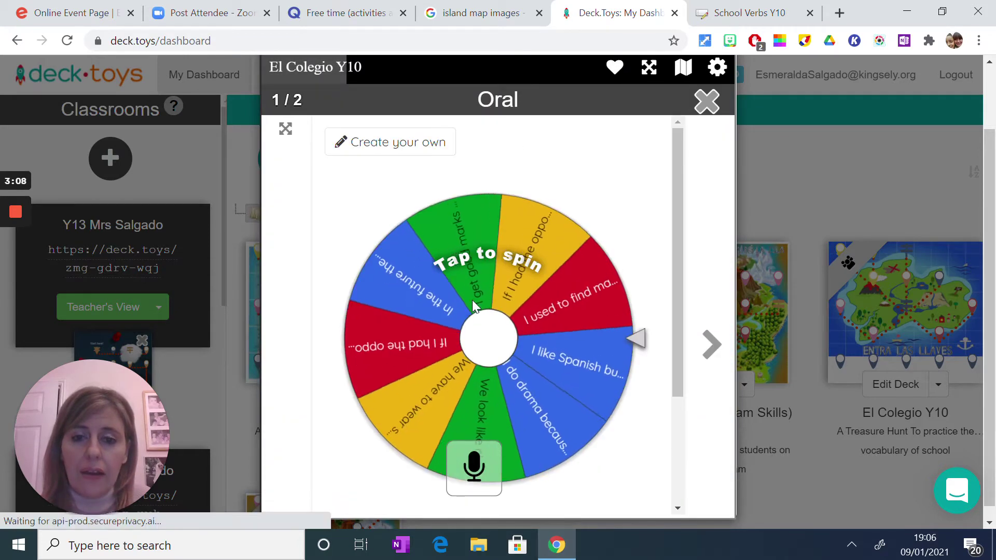
# Spin the Oral activity's sentence wheel and remove the drawn sentence from it.
pyautogui.moveTo(679, 203); pyautogui.dragTo(663, 225)
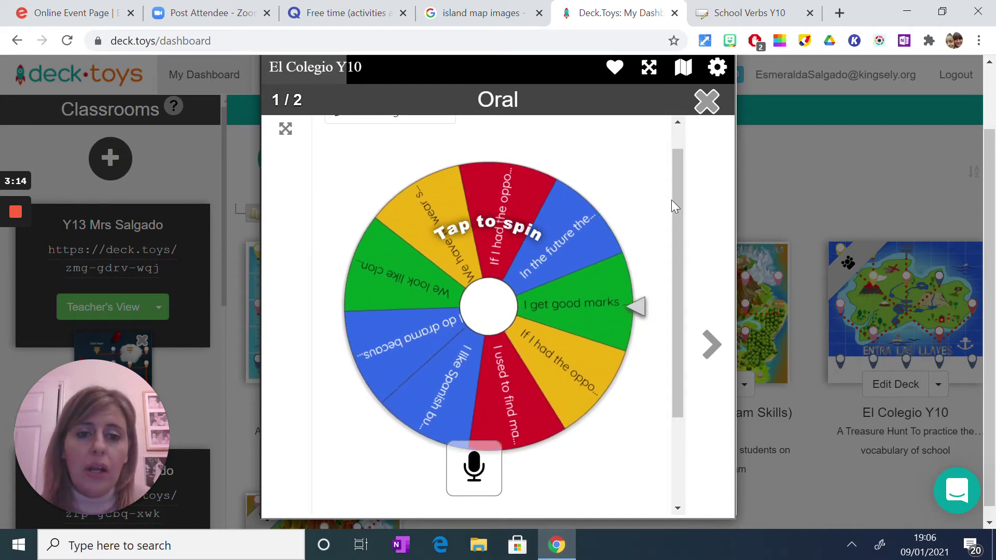
pyautogui.moveTo(677, 202); pyautogui.dragTo(680, 236)
pyautogui.click(482, 306)
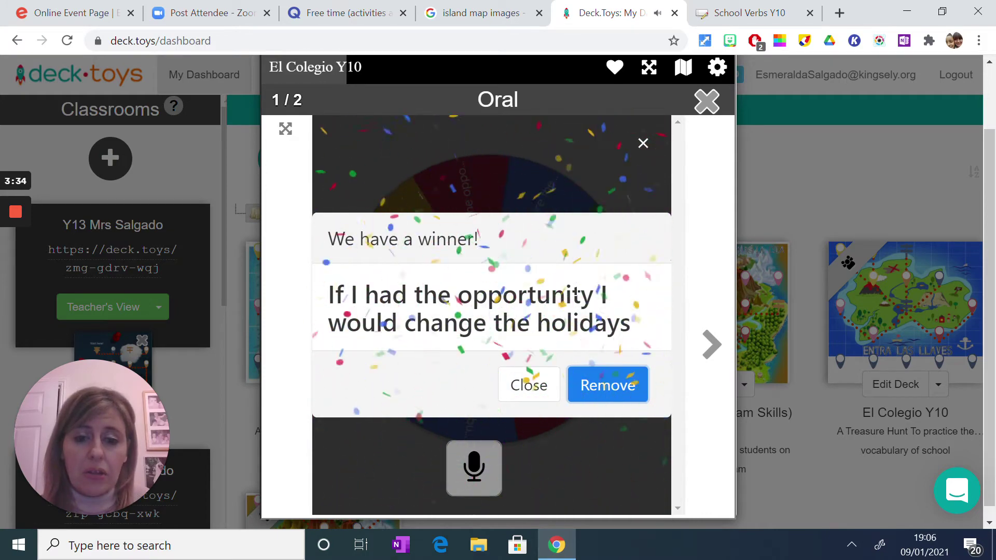
pyautogui.click(605, 384)
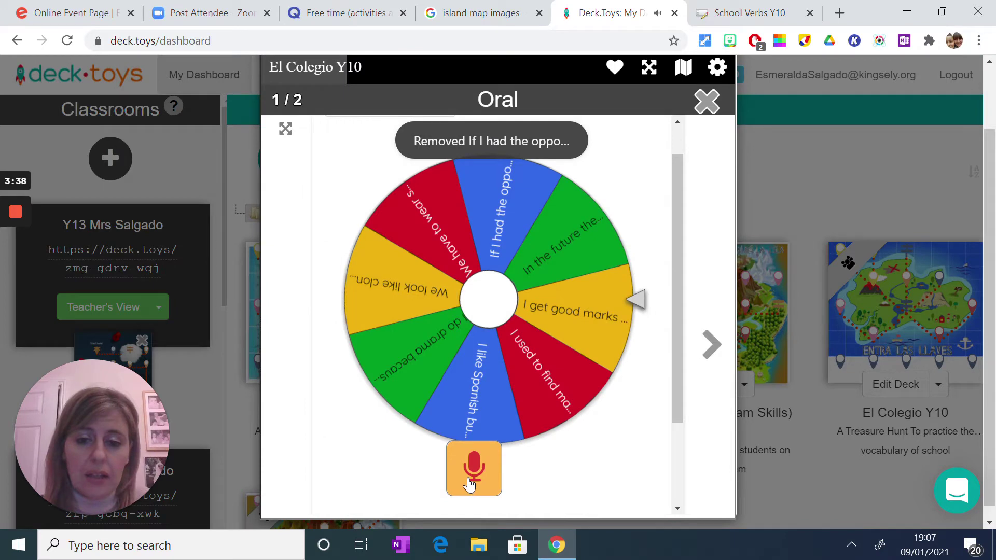
# Record a short spoken answer for the Oral activity, submit the voice recording and close the recorder.
pyautogui.click(469, 481)
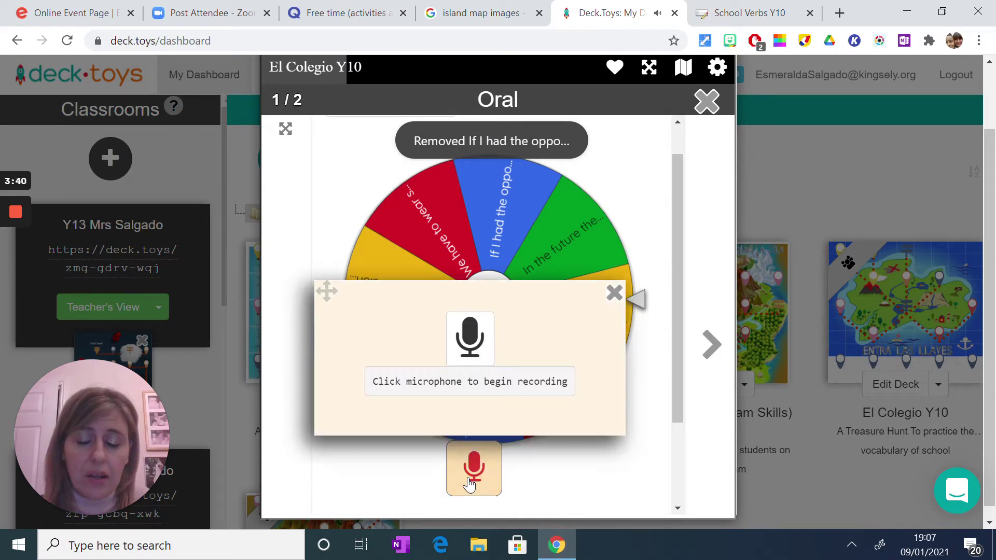
pyautogui.click(469, 345)
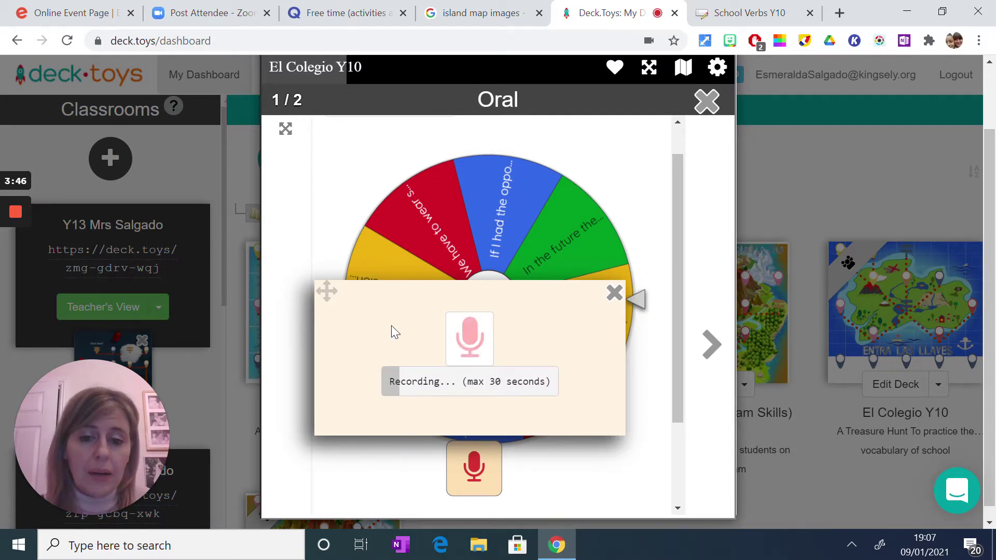
pyautogui.click(468, 347)
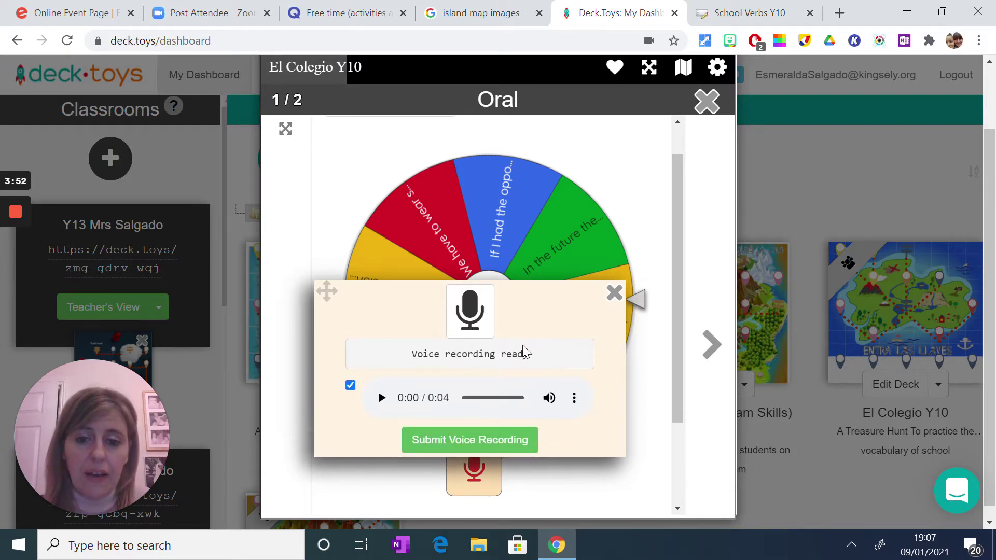
pyautogui.click(482, 442)
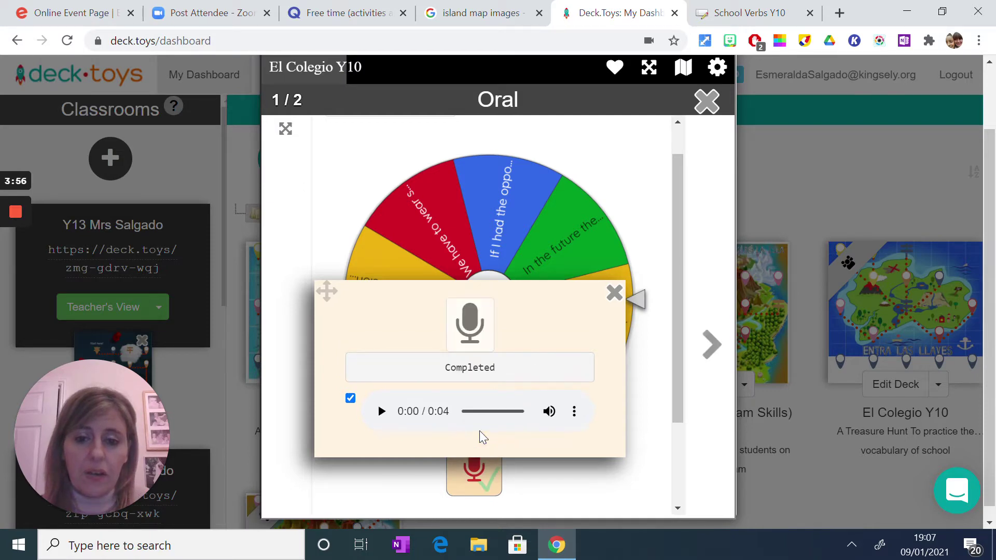
pyautogui.click(613, 293)
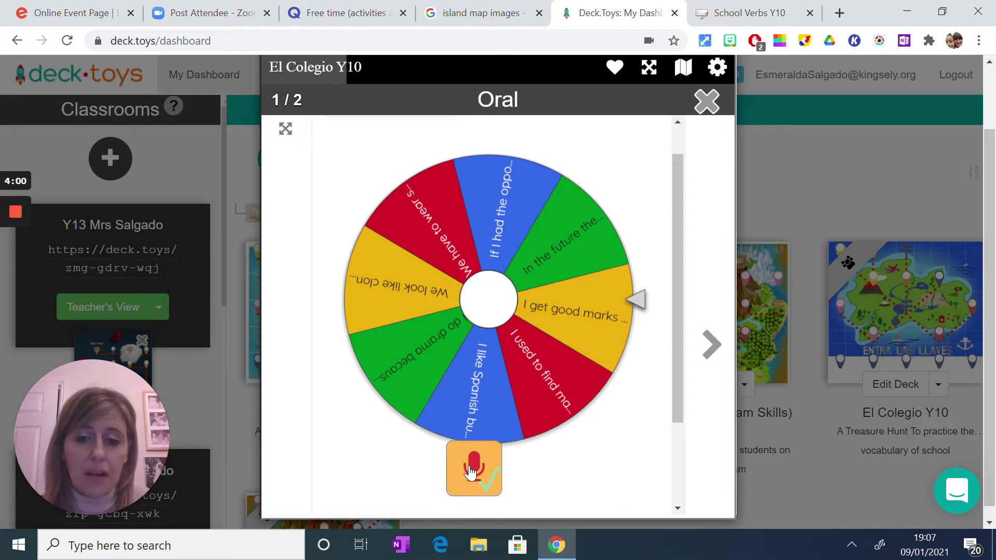
# Spin the Oral sentence wheel again, replace the submitted voice recording with a new spoken answer, and close the recorder.
pyautogui.click(484, 308)
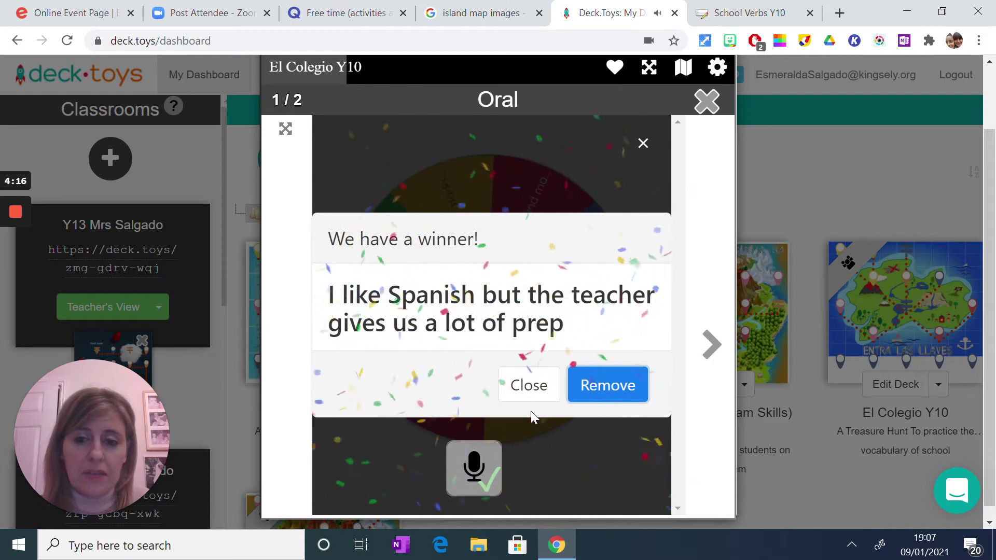
pyautogui.click(480, 472)
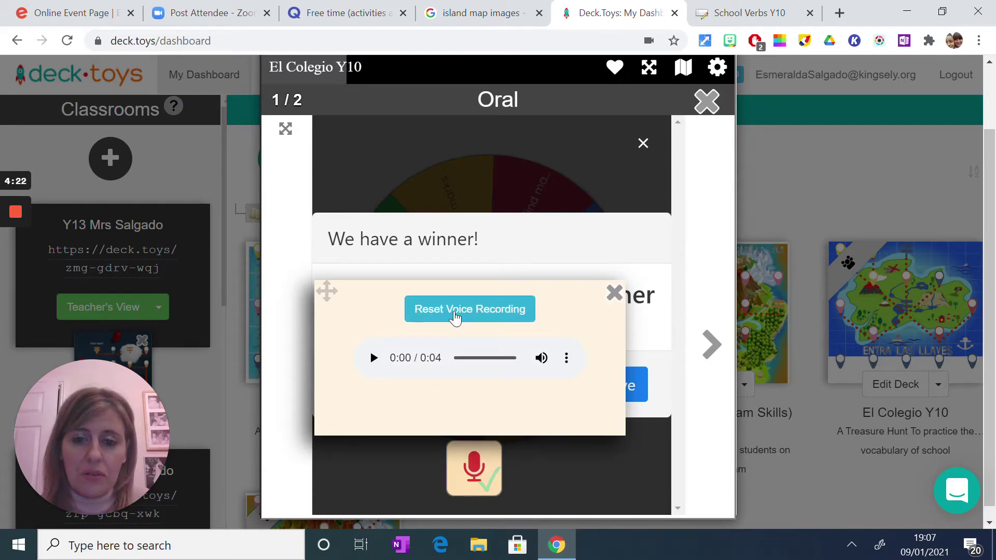
pyautogui.click(467, 310)
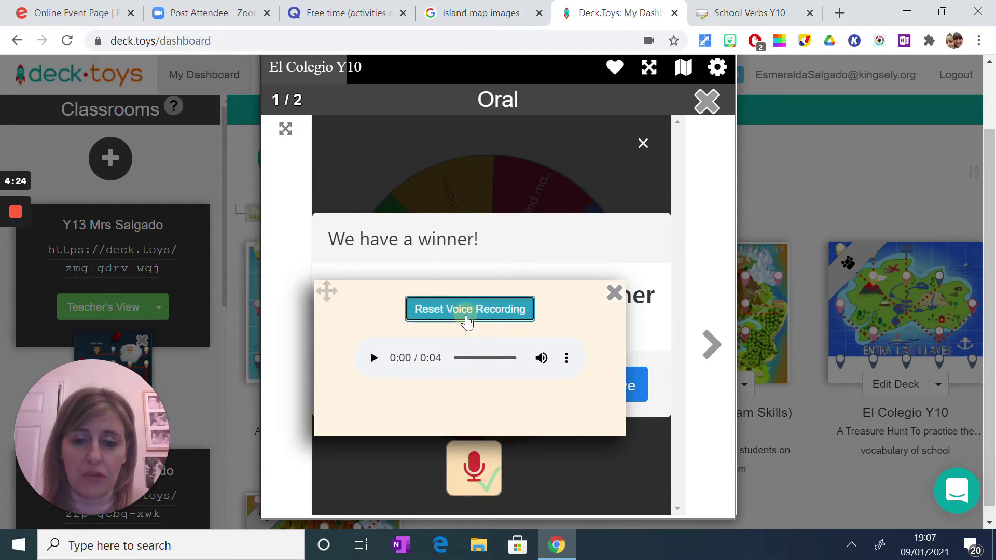
pyautogui.click(470, 347)
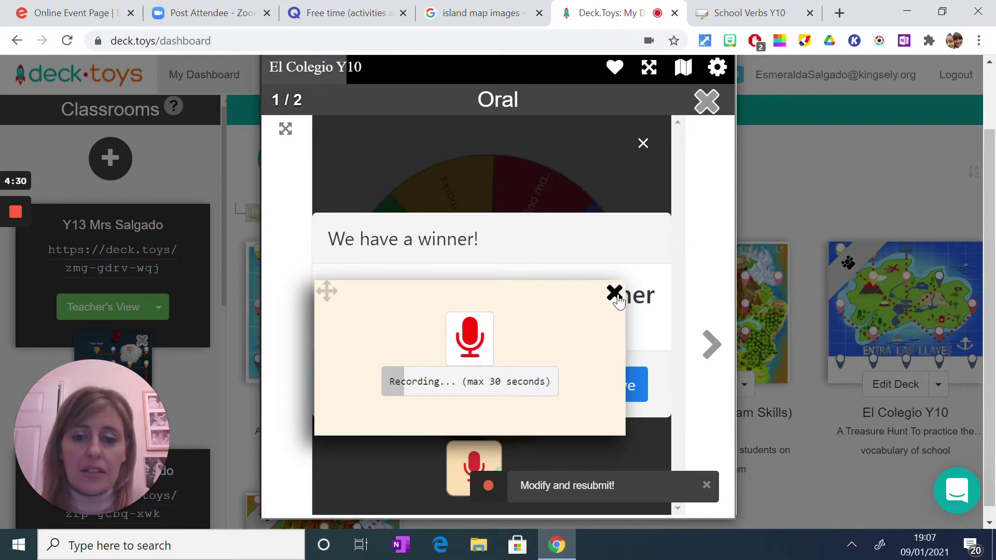
pyautogui.click(471, 346)
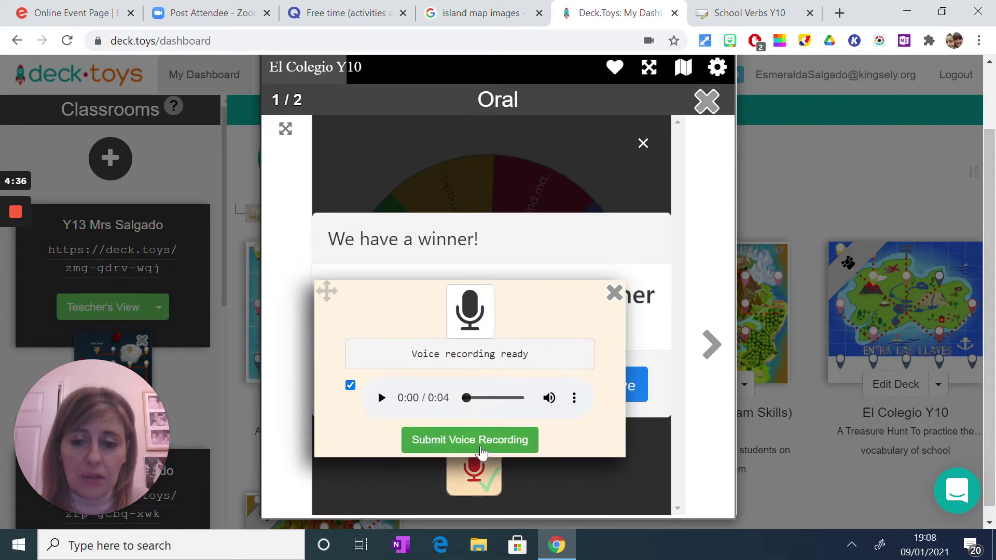
pyautogui.click(470, 439)
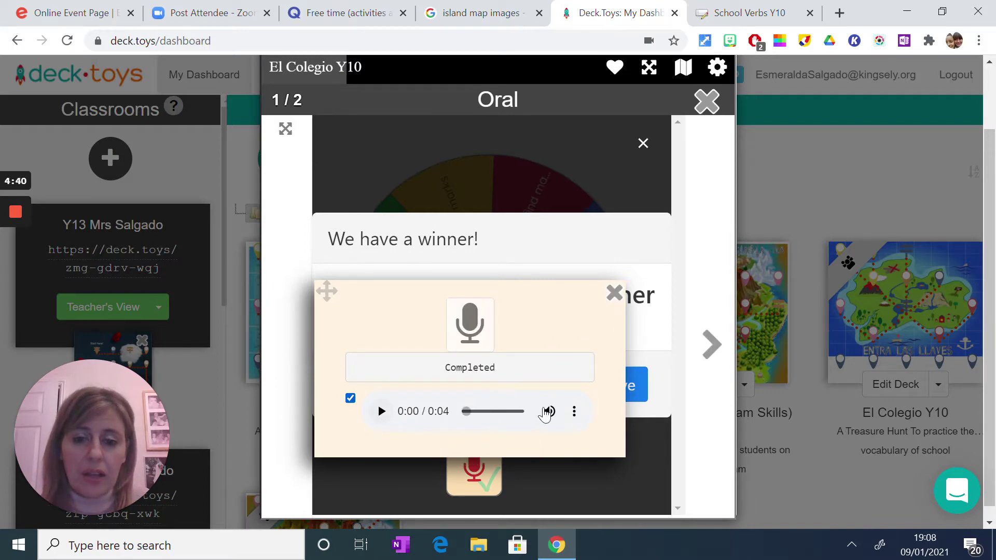
pyautogui.click(349, 400)
pyautogui.click(613, 294)
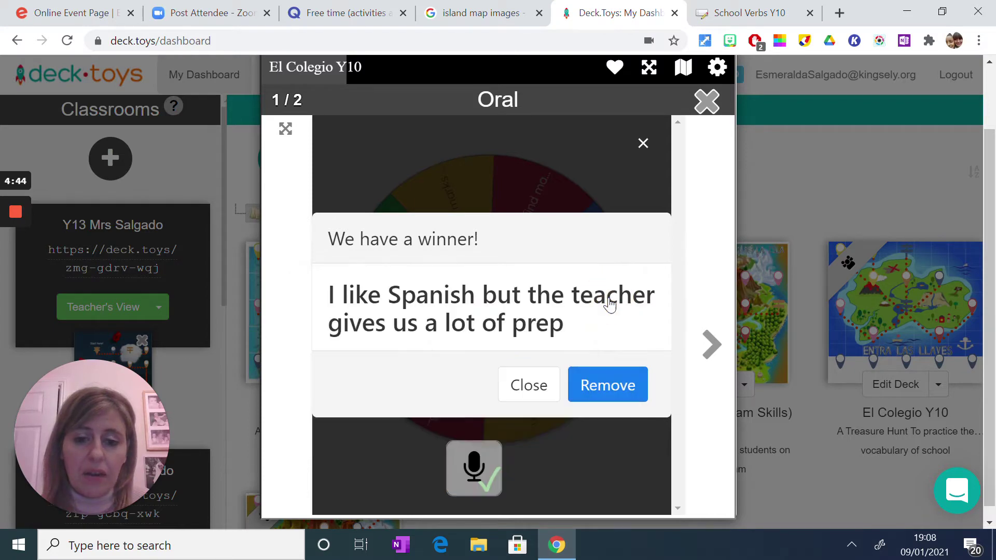
# Collect the Gold Key on the Oral activity's second slide, and finish and close the activity.
pyautogui.click(711, 344)
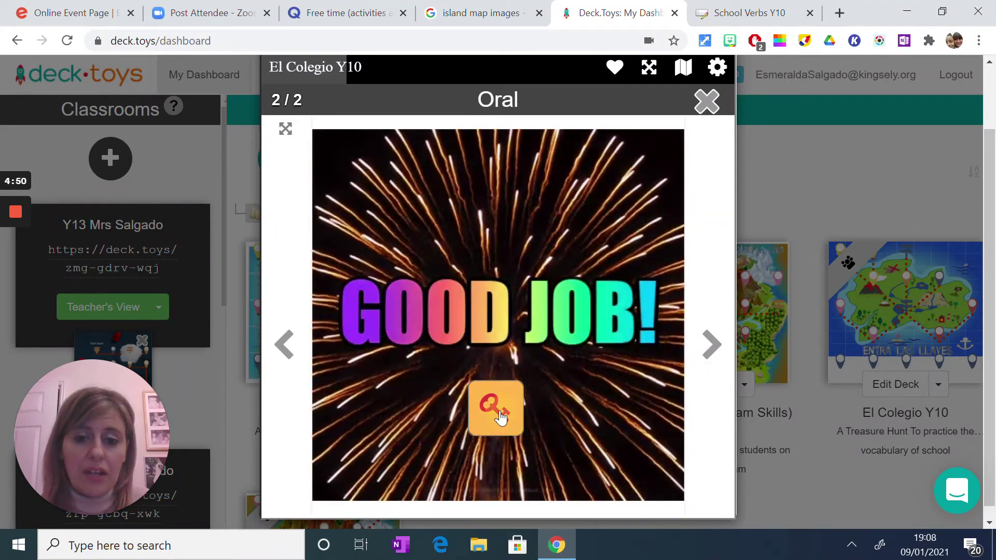
pyautogui.click(496, 407)
pyautogui.click(490, 280)
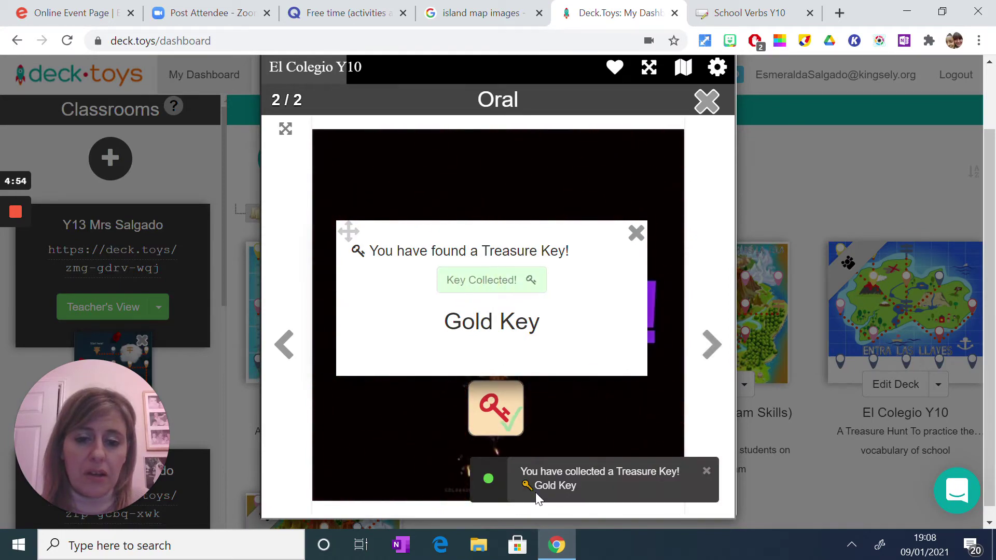
pyautogui.click(635, 235)
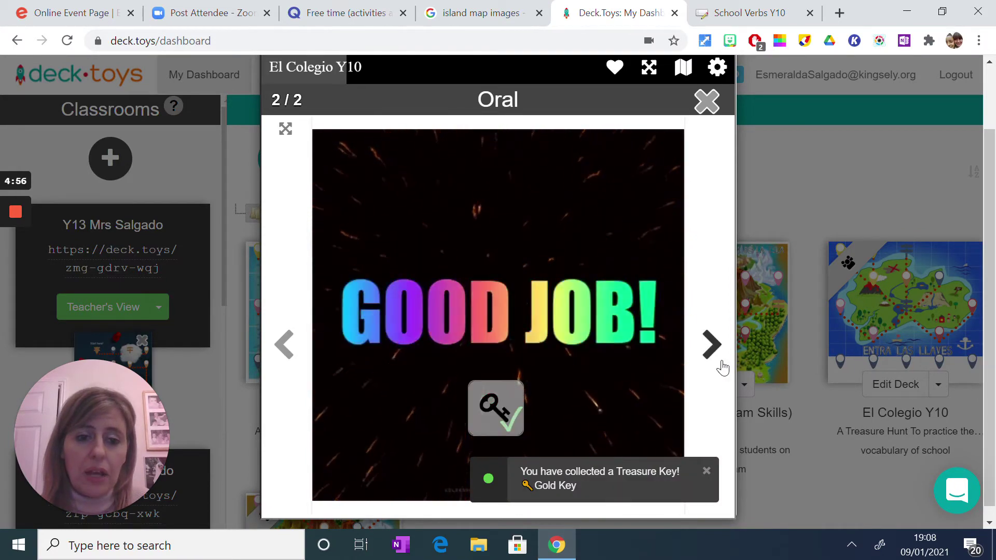
pyautogui.click(708, 345)
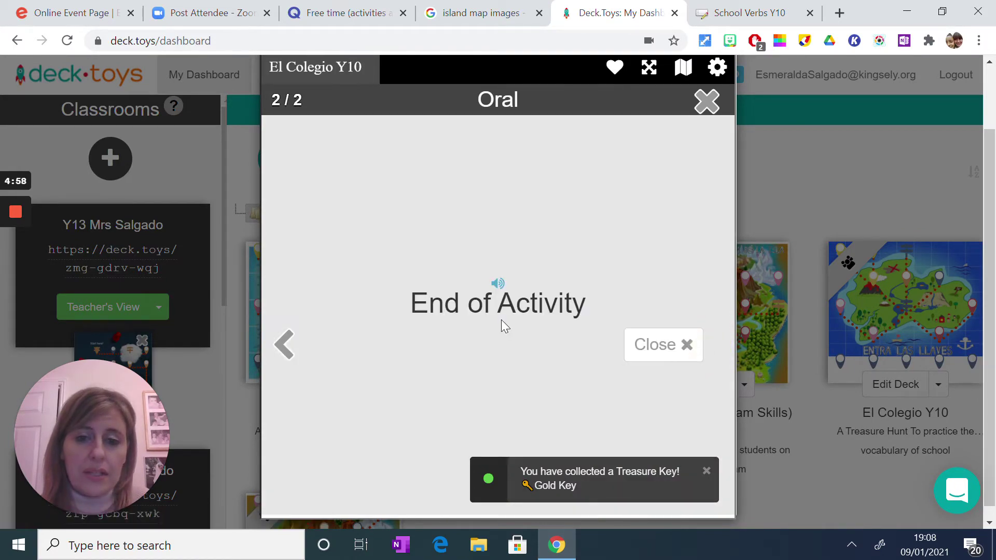
pyautogui.click(658, 346)
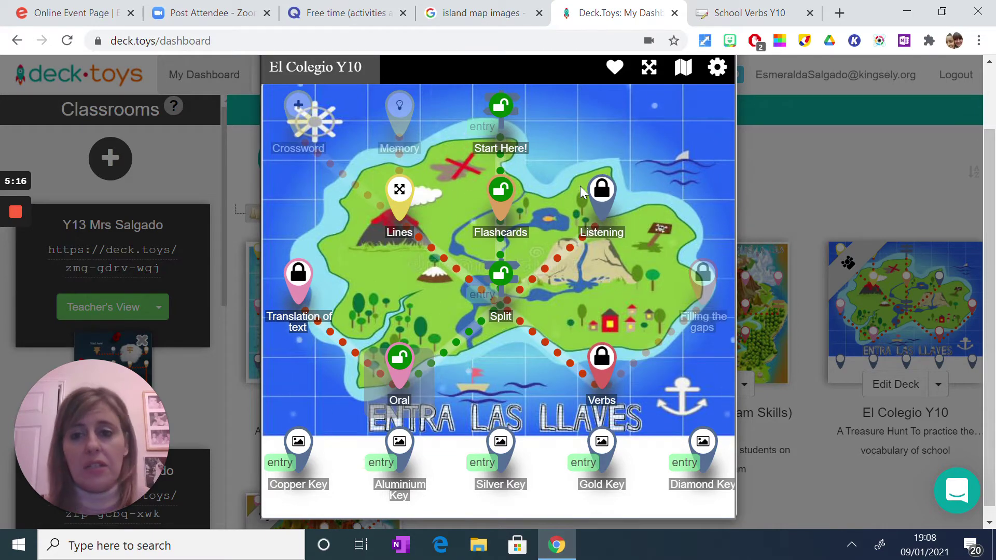
# Close the El Colegio Y10 preview and create a new deck named "test".
pyautogui.scroll(2, 783, 179)
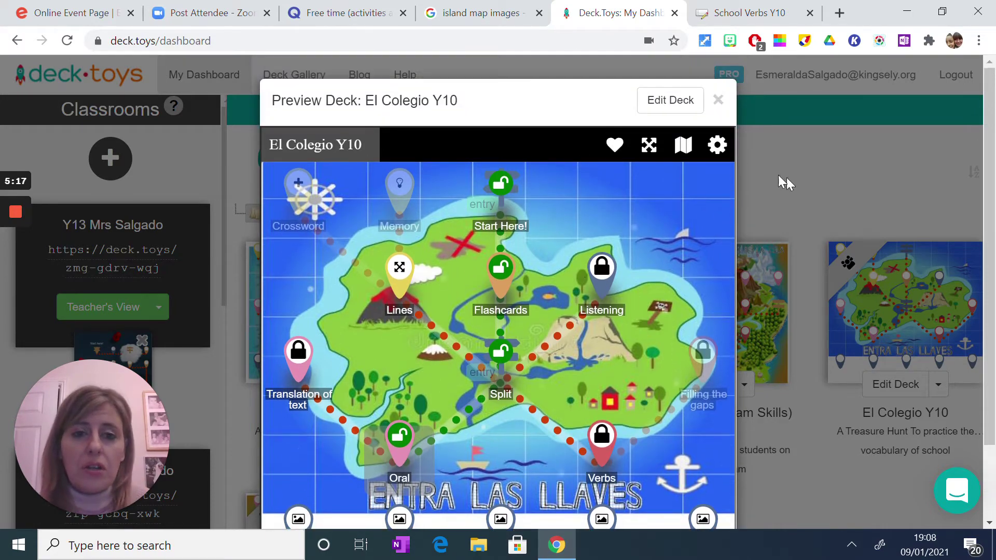
pyautogui.click(718, 100)
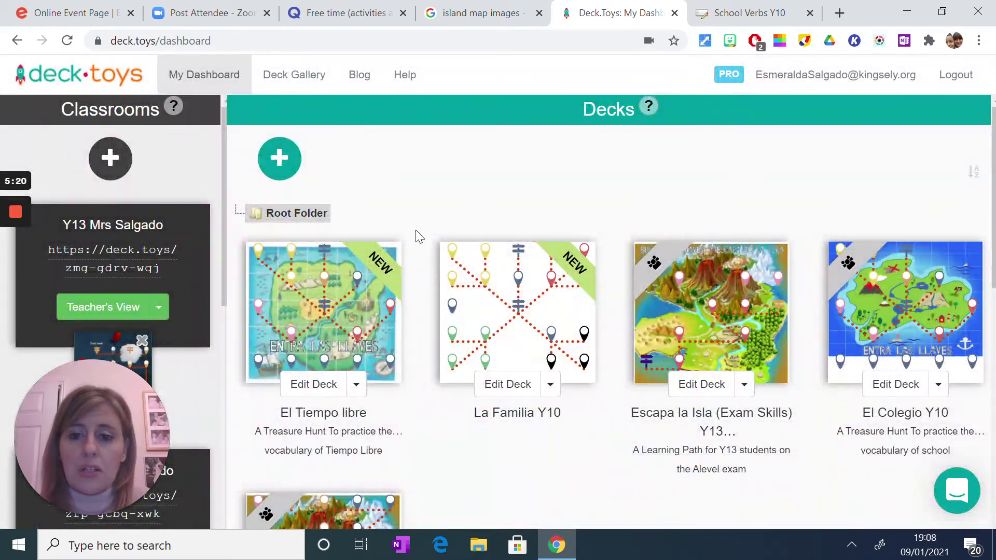
pyautogui.click(280, 158)
pyautogui.click(416, 284)
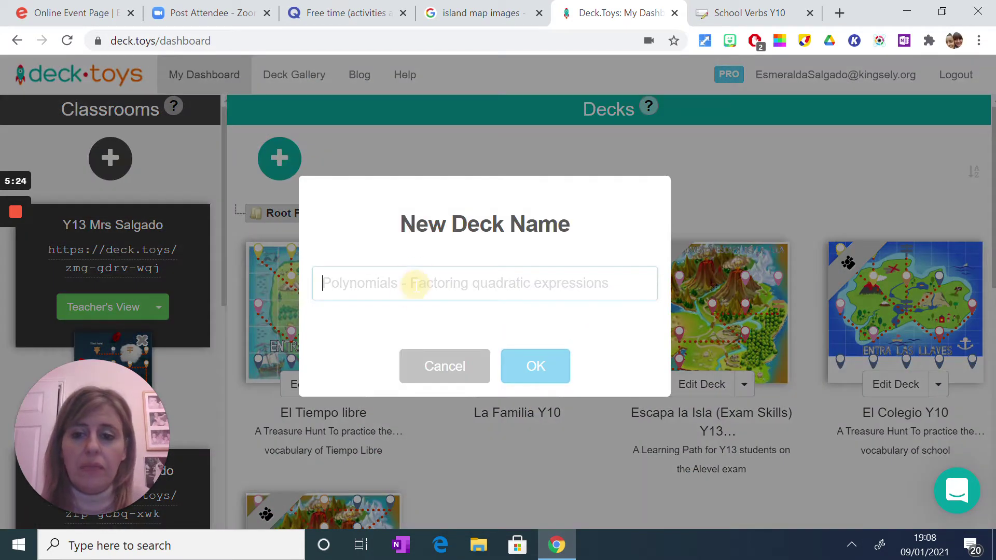
pyautogui.write('test')
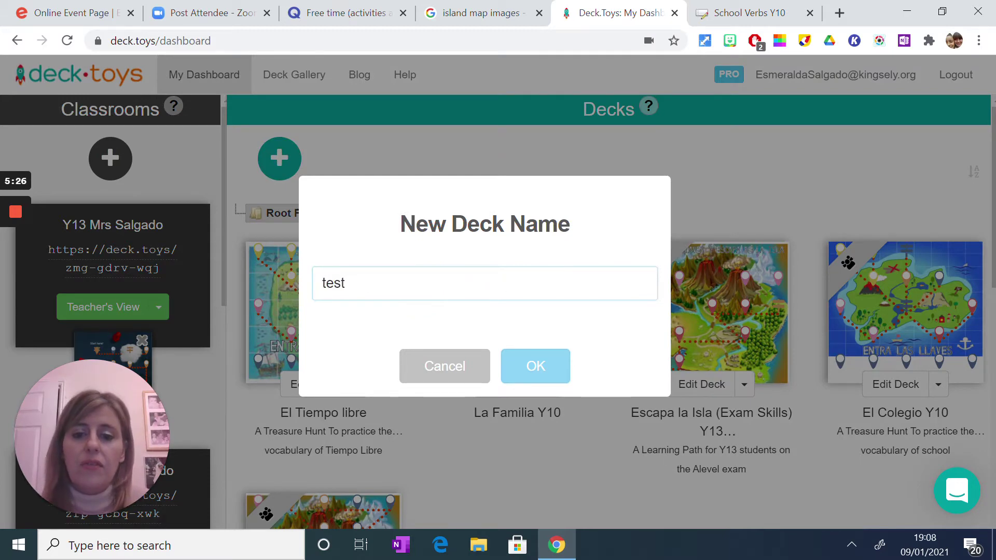
pyautogui.click(535, 366)
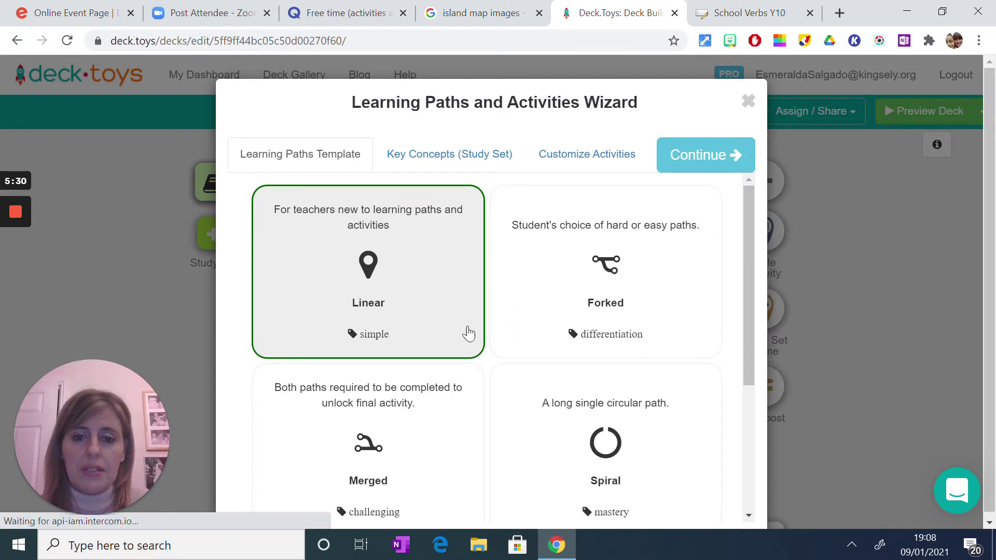
# Look through the learning path templates and continue the wizard with the Linear template.
pyautogui.moveTo(748, 208); pyautogui.dragTo(730, 263)
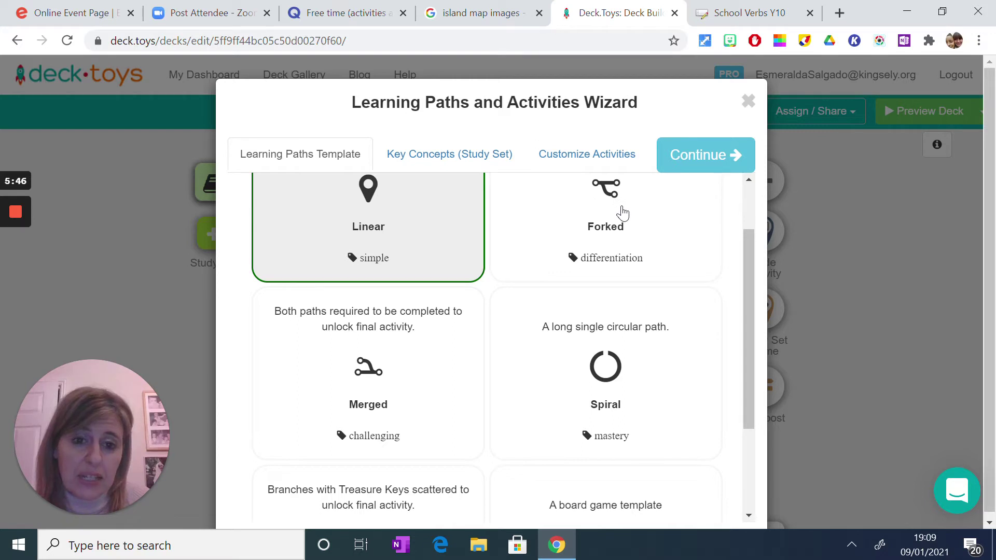
pyautogui.scroll(-1, 622, 212)
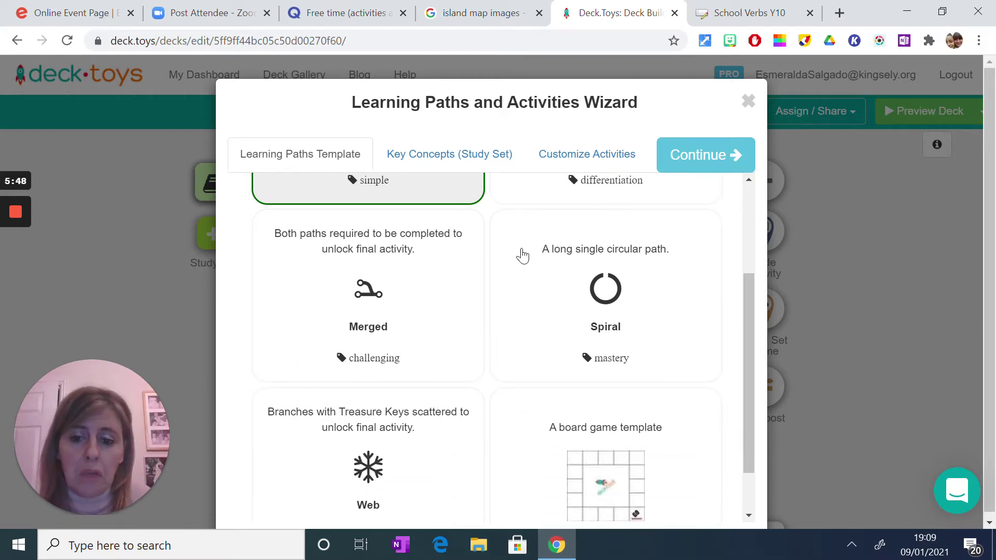
pyautogui.scroll(-1, 581, 215)
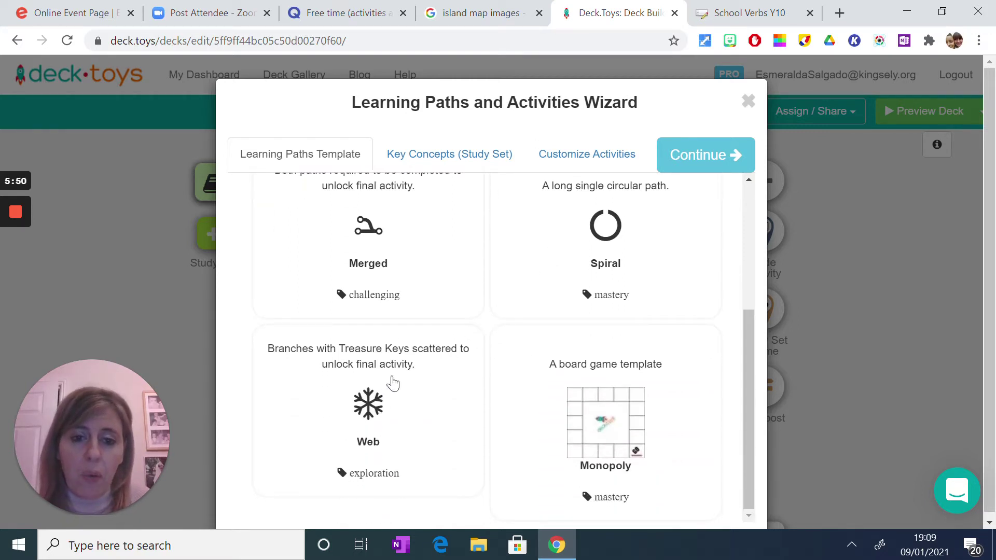
pyautogui.scroll(1, 516, 288)
pyautogui.scroll(-1, 521, 296)
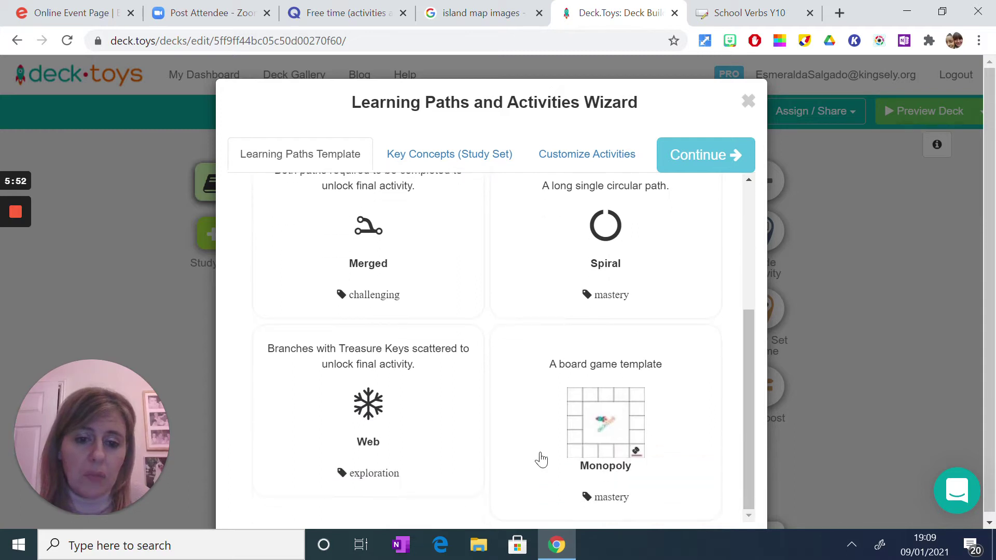
pyautogui.scroll(3, 521, 372)
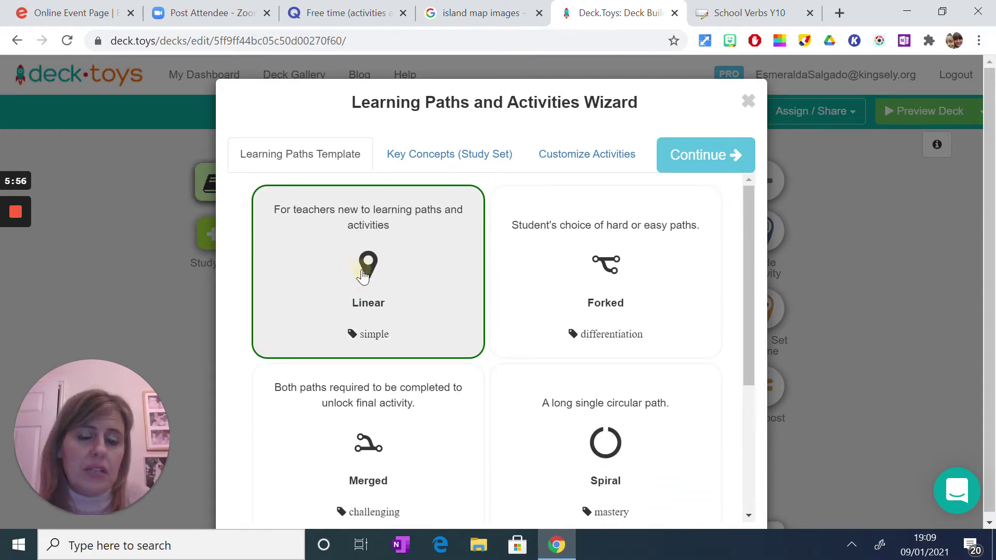
pyautogui.click(693, 167)
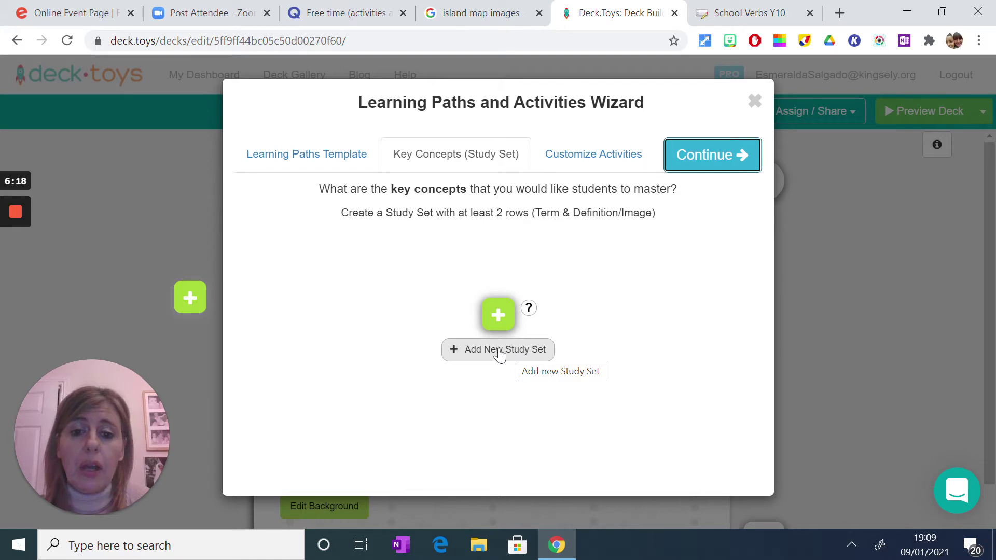
# Add a new study set for the key concepts using the Import from Quizlet option.
pyautogui.click(502, 321)
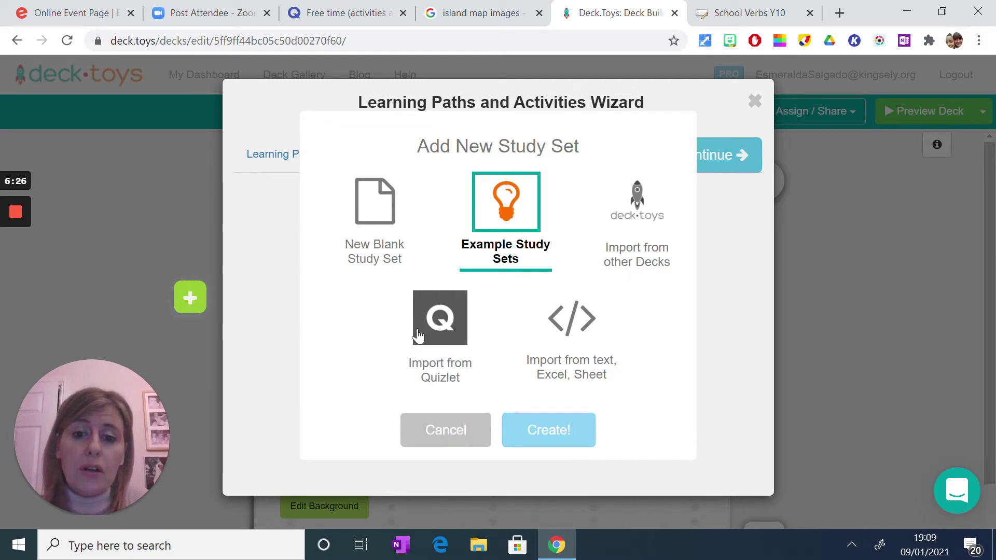
pyautogui.click(448, 344)
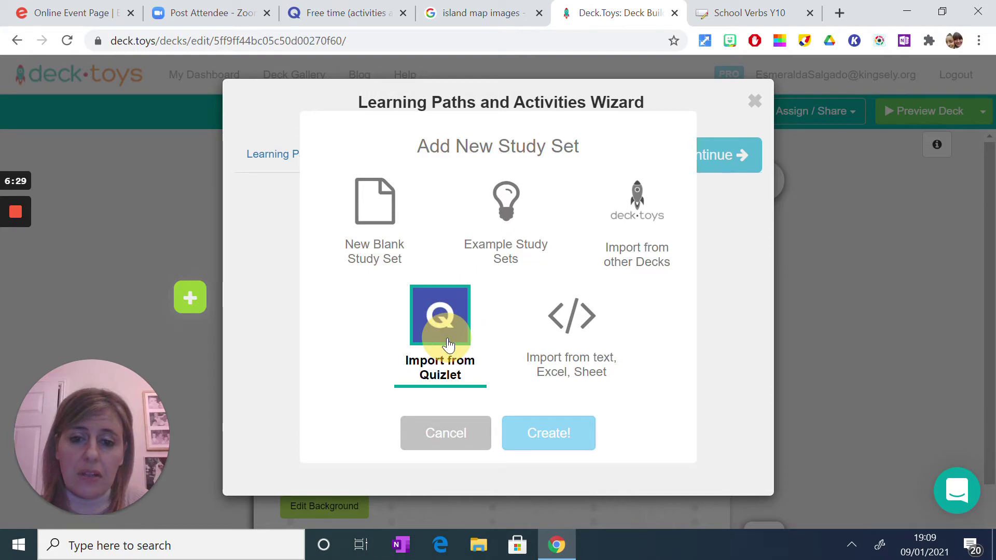
pyautogui.click(540, 441)
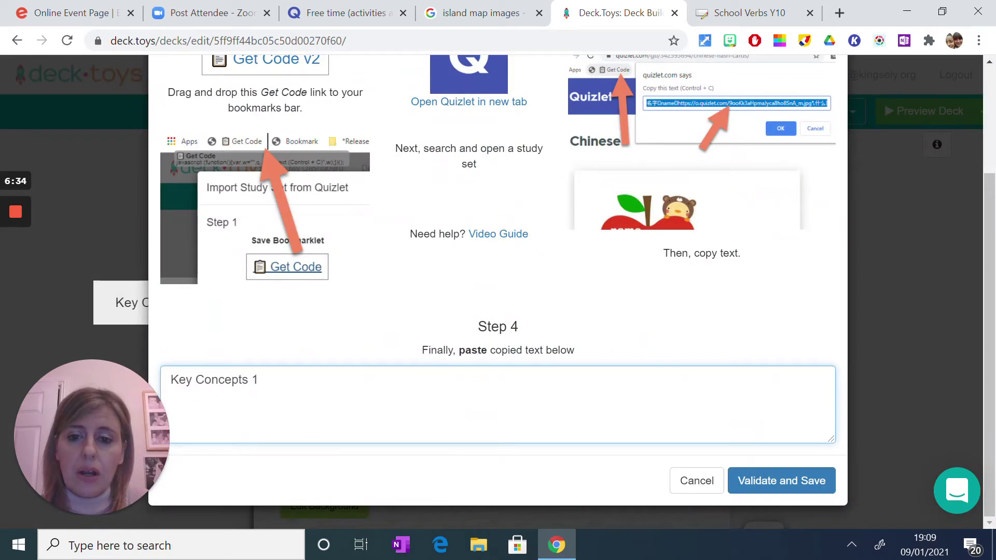
# Switch to Quizlet and look through the first flashcards of the "Free time (activities and sports)" set.
pyautogui.click(366, 14)
pyautogui.scroll(2, 390, 221)
pyautogui.scroll(5, 389, 221)
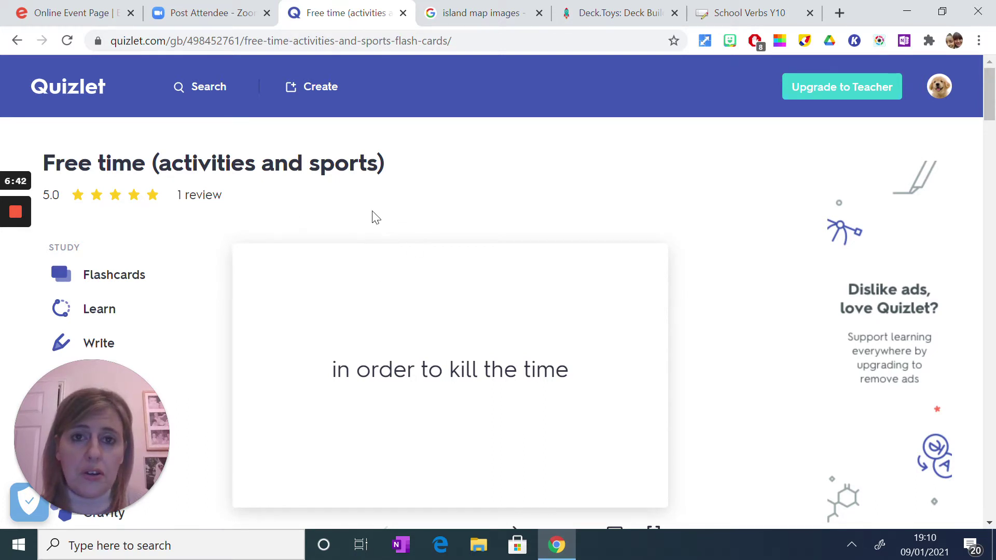
pyautogui.scroll(-2, 435, 219)
pyautogui.click(512, 456)
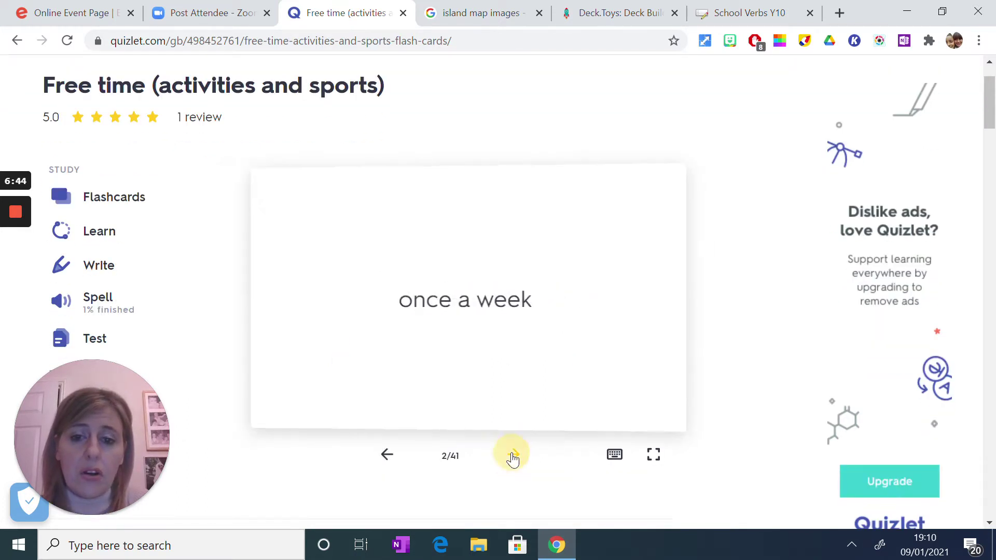
pyautogui.click(513, 457)
pyautogui.click(512, 456)
pyautogui.click(512, 456)
pyautogui.click(512, 456)
pyautogui.click(512, 456)
pyautogui.scroll(-2, 519, 322)
pyautogui.scroll(3, 519, 322)
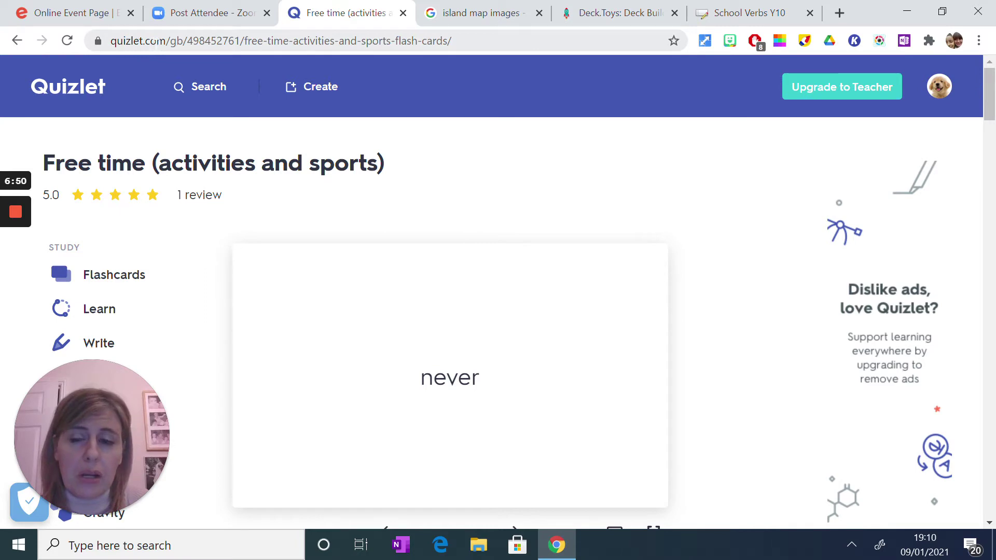
# Export the "Free time (activities and sports)" set and copy its full term and definition text.
pyautogui.scroll(-9, 499, 139)
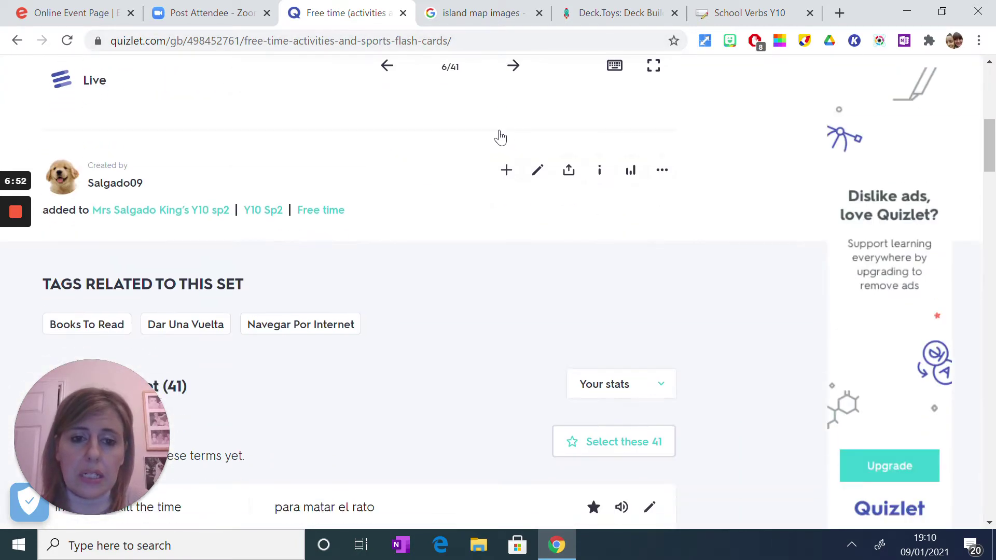
pyautogui.click(661, 171)
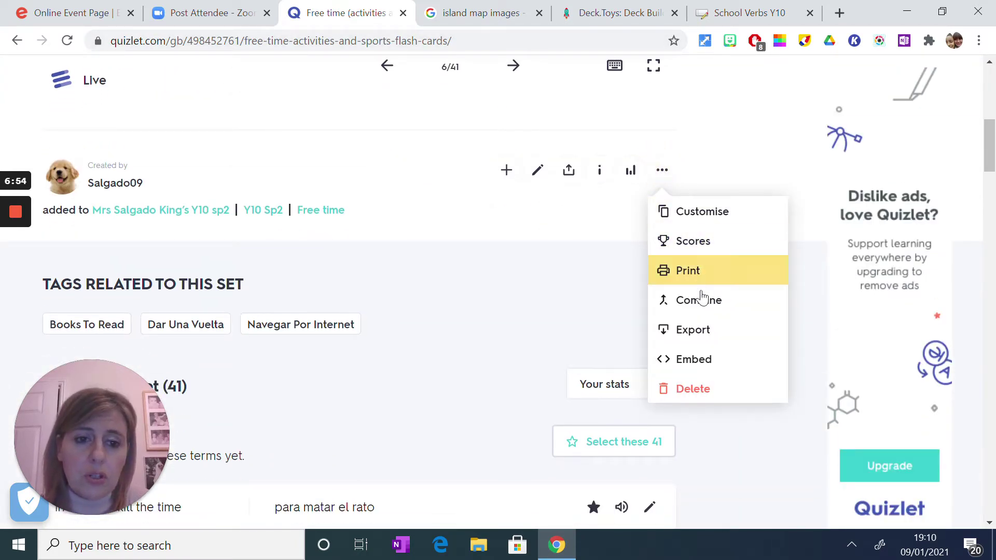
pyautogui.click(685, 329)
pyautogui.scroll(-4, 673, 332)
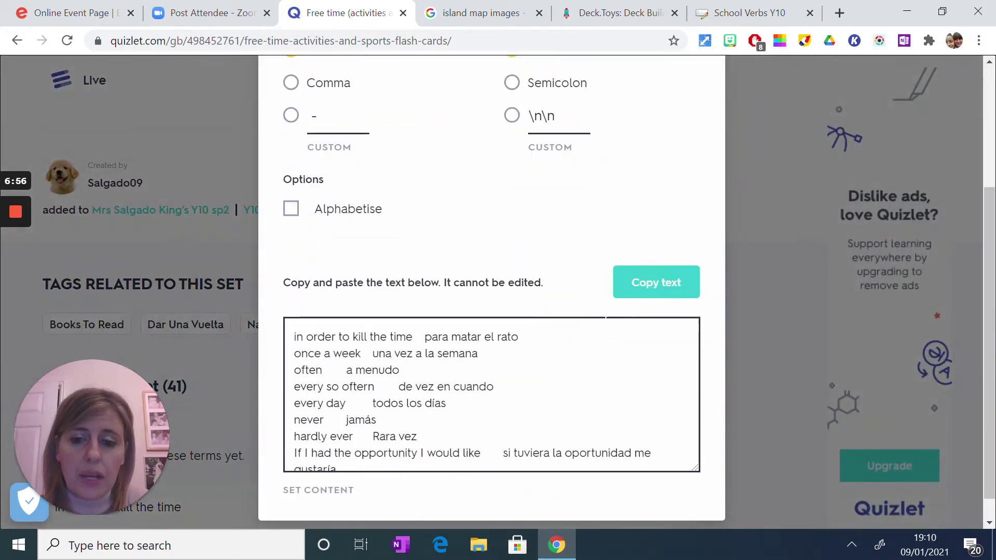
pyautogui.click(648, 270)
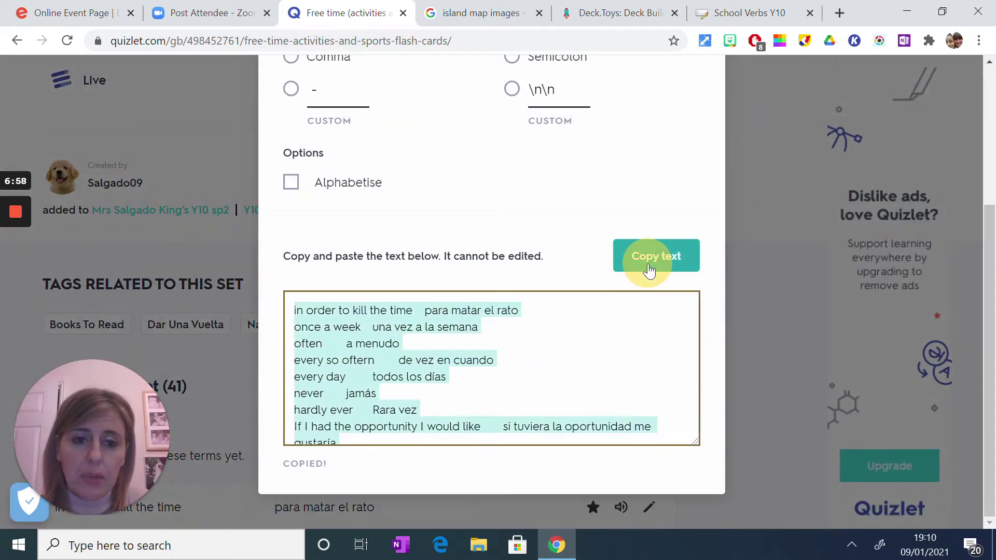
# Switch to Deck.Toys, paste the copied Quizlet text into the study set import box, and validate and save it.
pyautogui.click(614, 15)
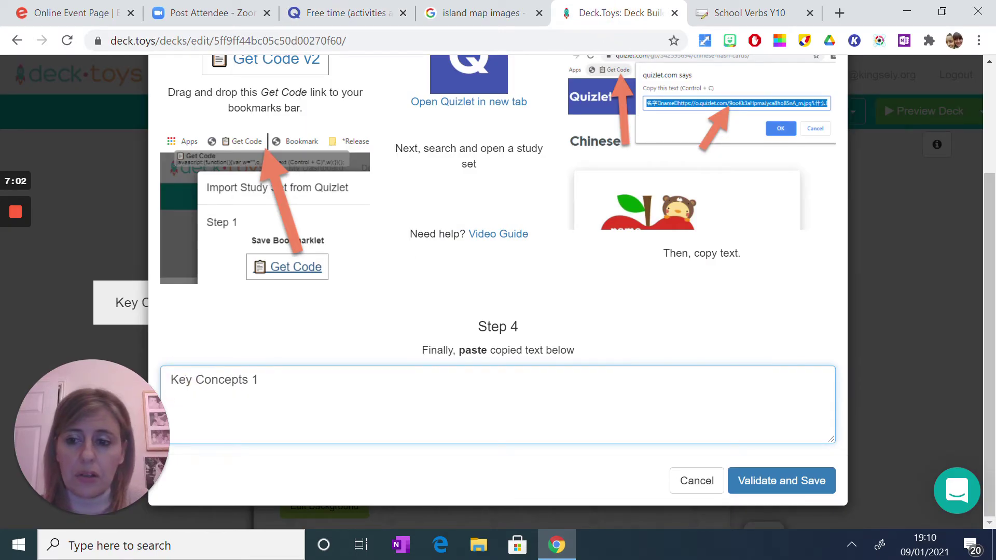
pyautogui.rightClick(174, 379)
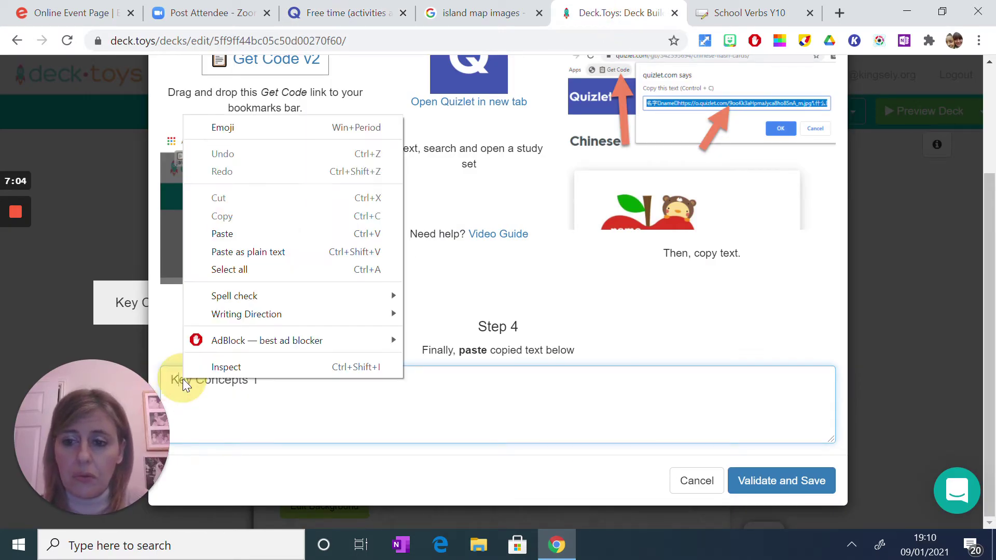
pyautogui.click(250, 234)
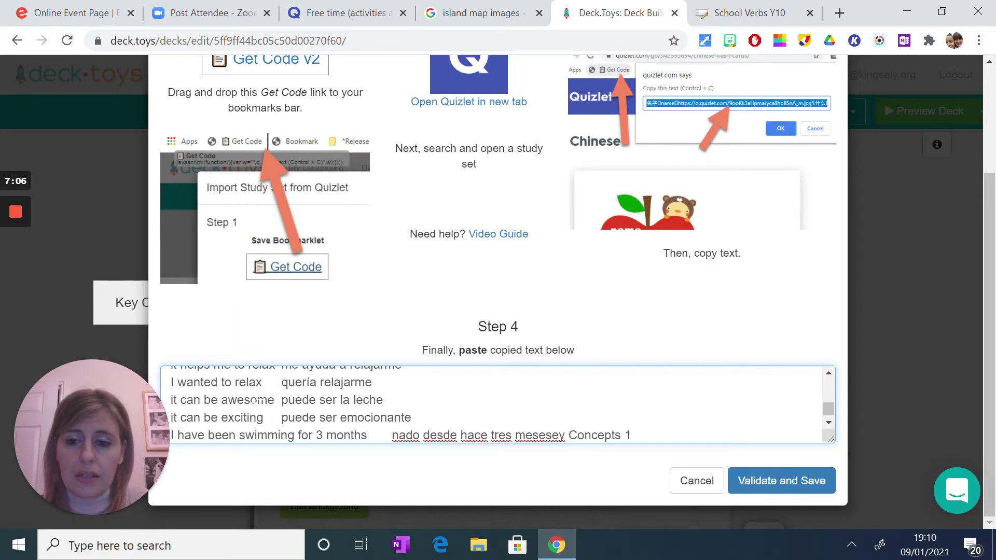
pyautogui.click(757, 478)
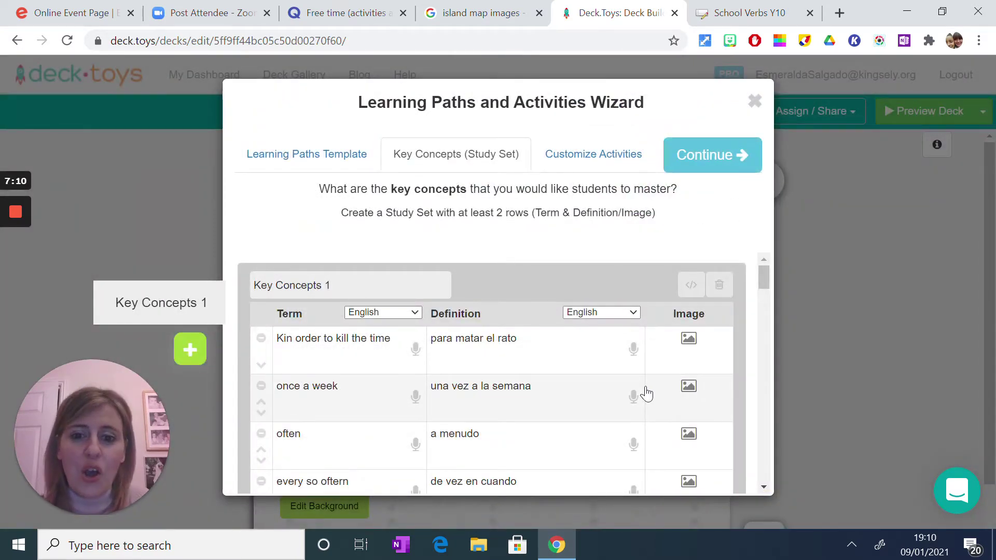
# Rename the imported study set as "Free time 1" and save the name.
pyautogui.moveTo(763, 278)
pyautogui.mouseDown()
pyautogui.moveTo(766, 379)
pyautogui.moveTo(770, 275)
pyautogui.moveTo(747, 271)
pyautogui.mouseUp()
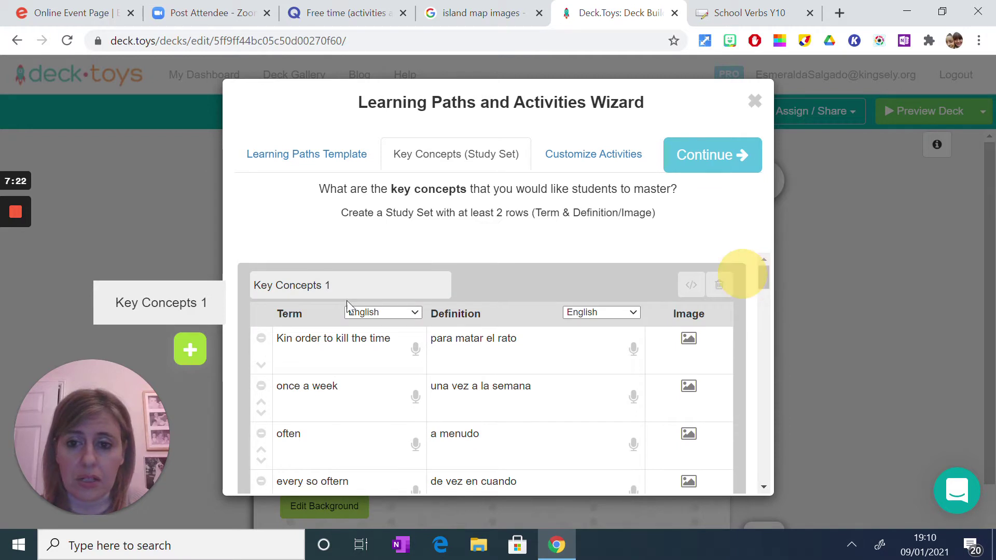
pyautogui.click(329, 291)
pyautogui.press('BackSpace')
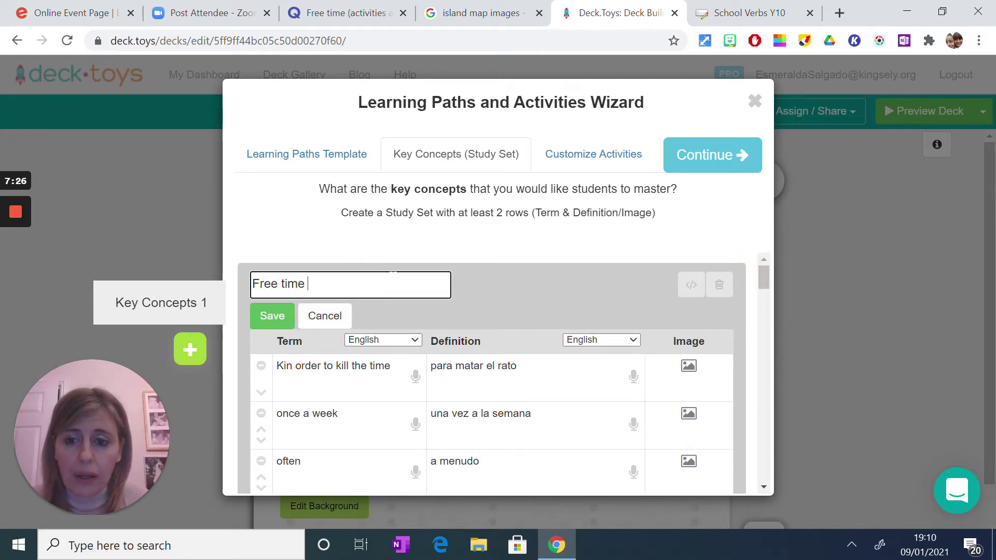
pyautogui.click(275, 319)
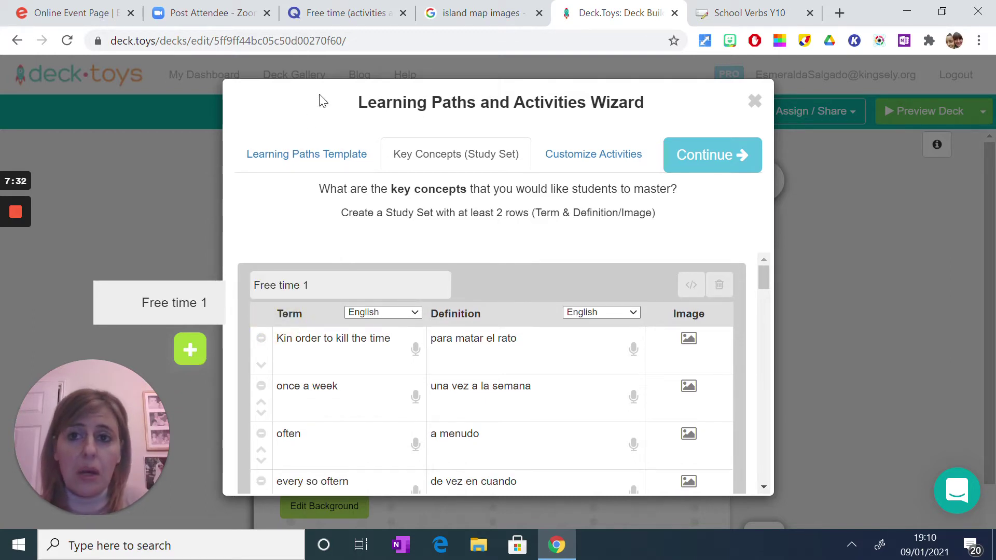
# Switch to Quizlet, close the export of the current set and look through the sets in the Free time folder.
pyautogui.click(336, 15)
pyautogui.click(752, 203)
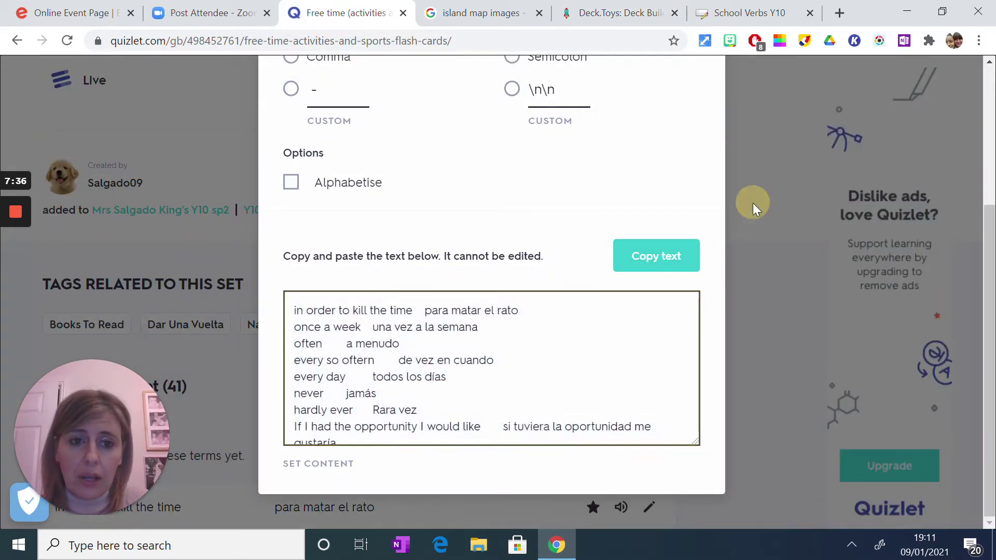
pyautogui.scroll(8, 690, 196)
pyautogui.click(17, 41)
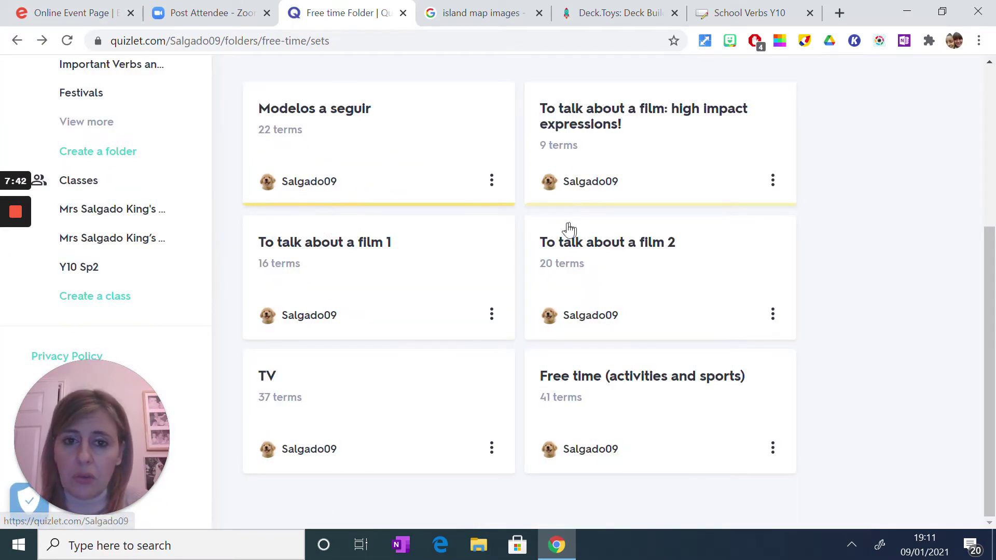
pyautogui.scroll(-4, 542, 285)
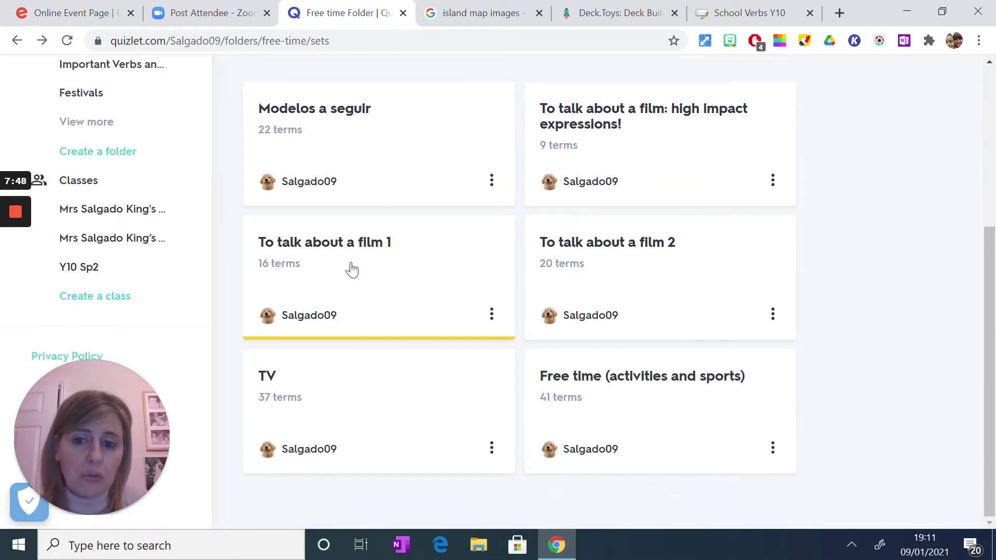
# Return to Deck.Toys, continue to the activity customisation with the Free time 1 set, and generate the paths and activities.
pyautogui.click(602, 13)
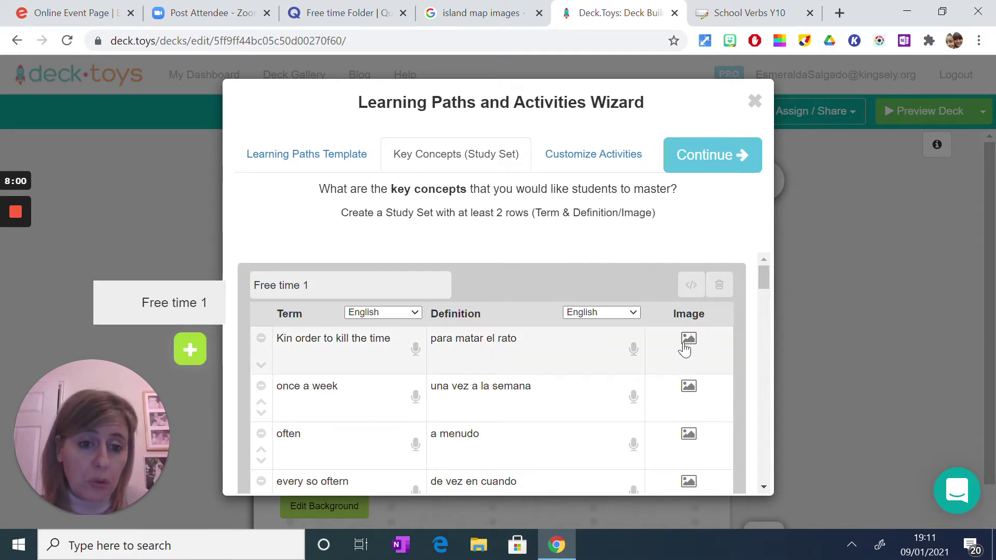
pyautogui.click(724, 156)
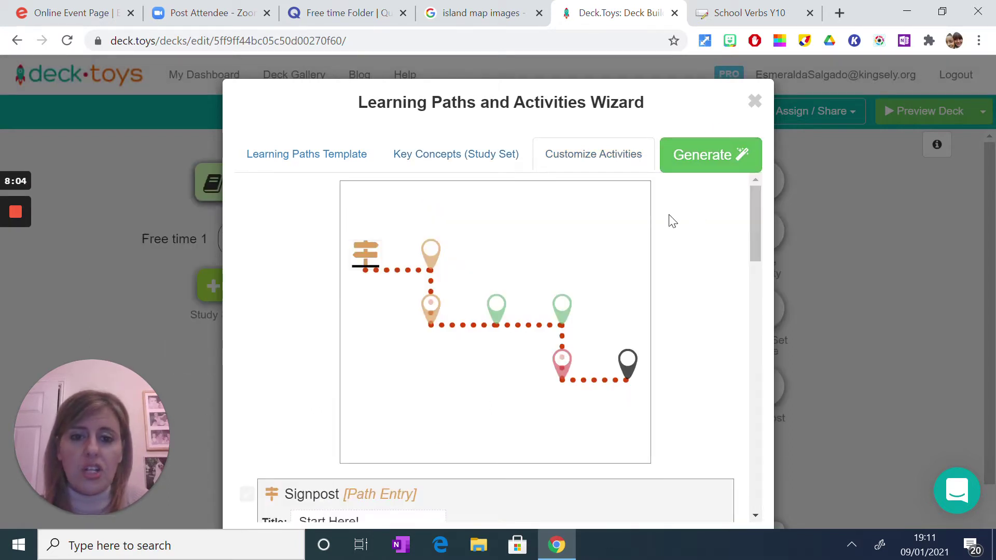
pyautogui.click(709, 156)
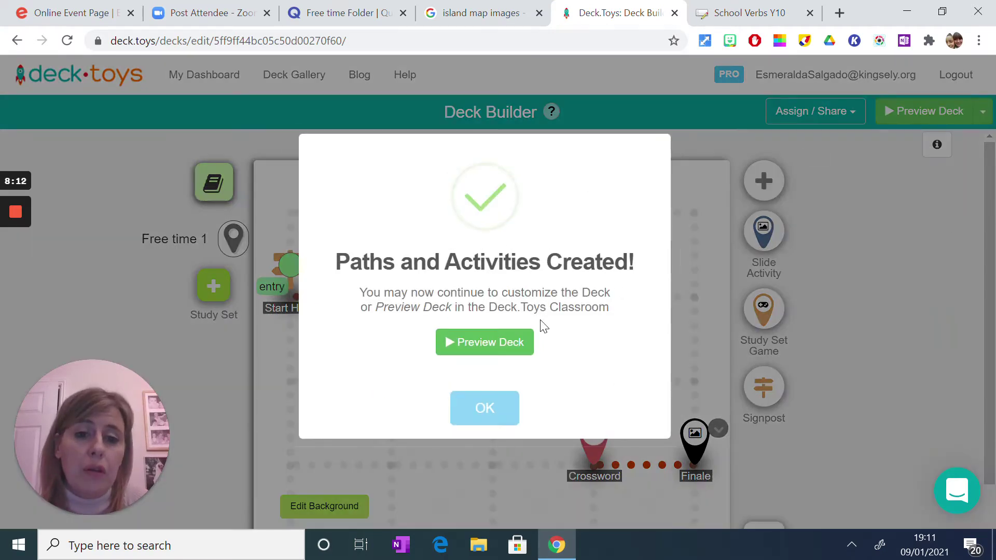
pyautogui.click(485, 409)
pyautogui.click(666, 294)
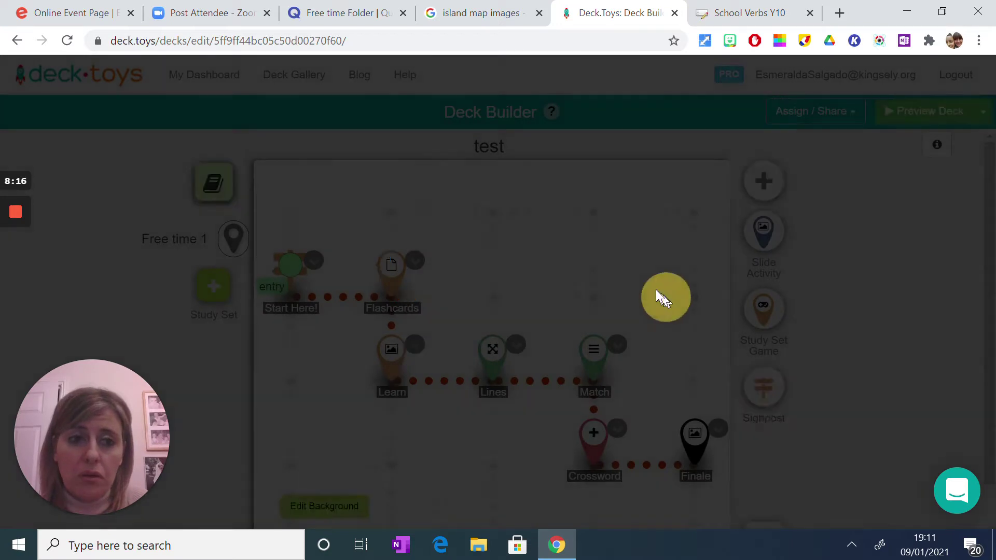
# Reroute the path from Start Here! straight down to the Learn row and move the Flashcards activity onto the corner below the signpost.
pyautogui.moveTo(991, 189); pyautogui.dragTo(990, 215)
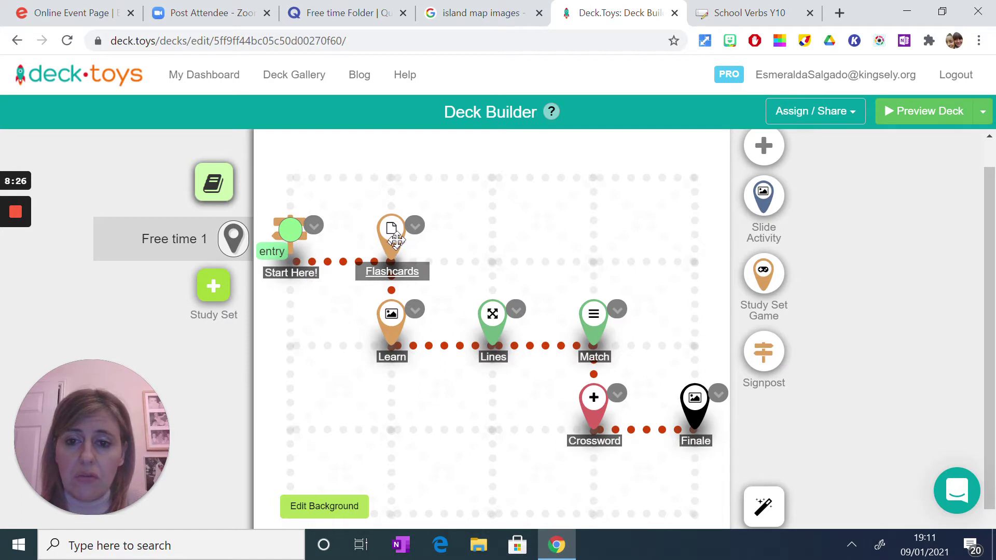
pyautogui.click(334, 261)
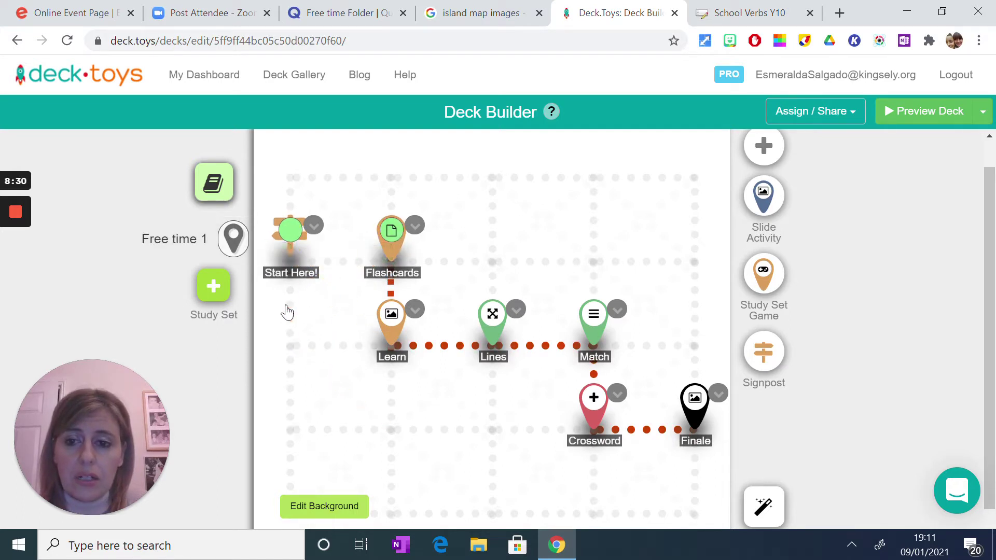
pyautogui.click(301, 346)
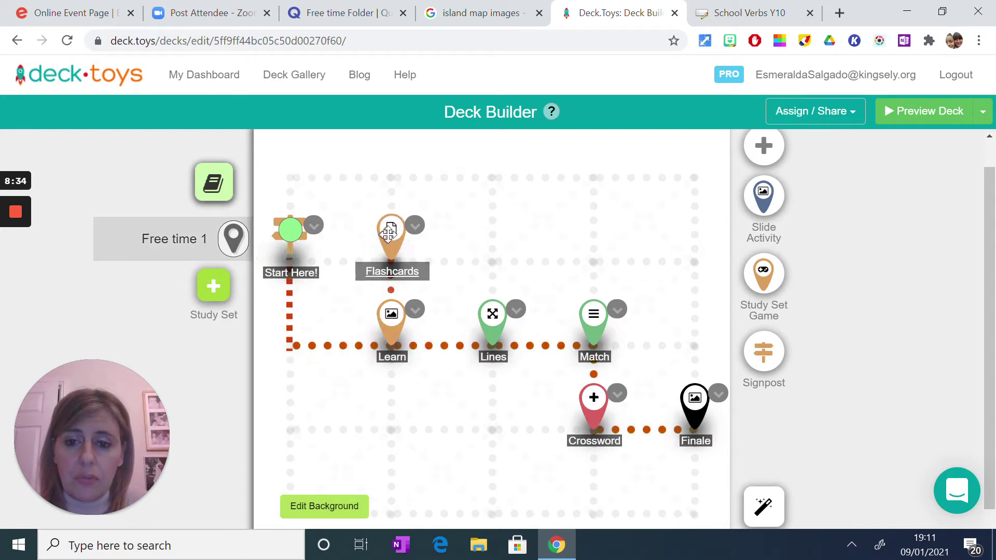
pyautogui.moveTo(374, 249); pyautogui.dragTo(277, 332)
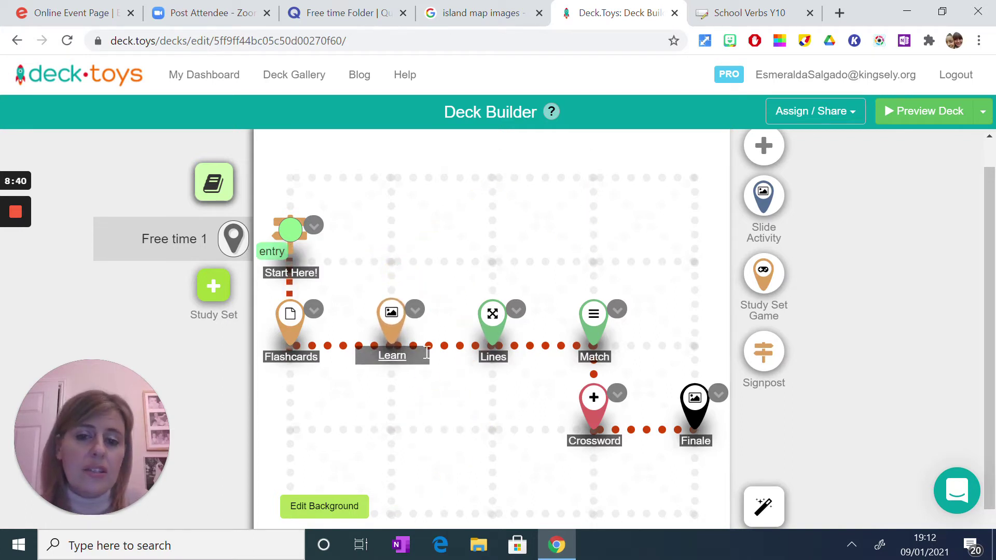
# Add two path segments in the empty row above Learn, Lines and Match, and remove both again.
pyautogui.click(434, 265)
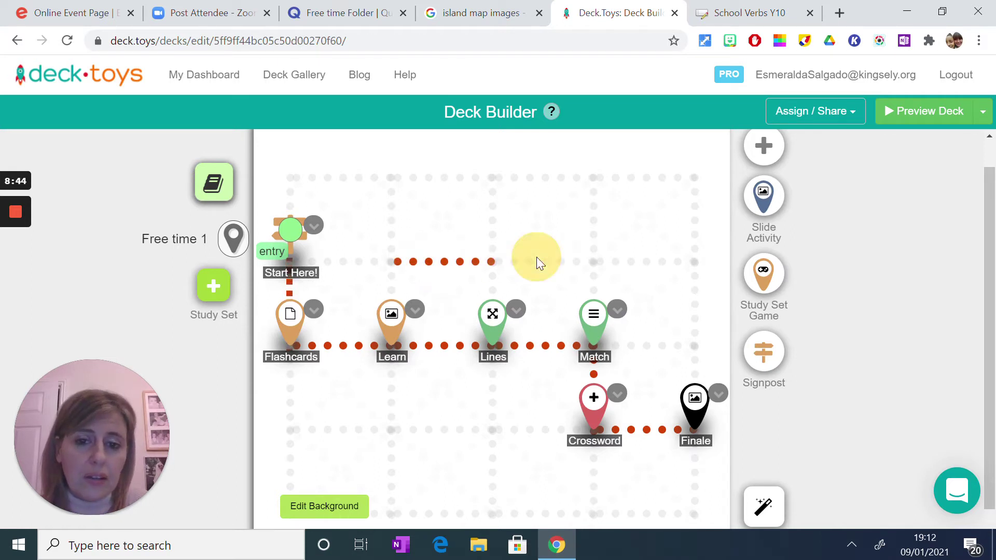
pyautogui.click(538, 266)
pyautogui.click(460, 265)
pyautogui.click(538, 266)
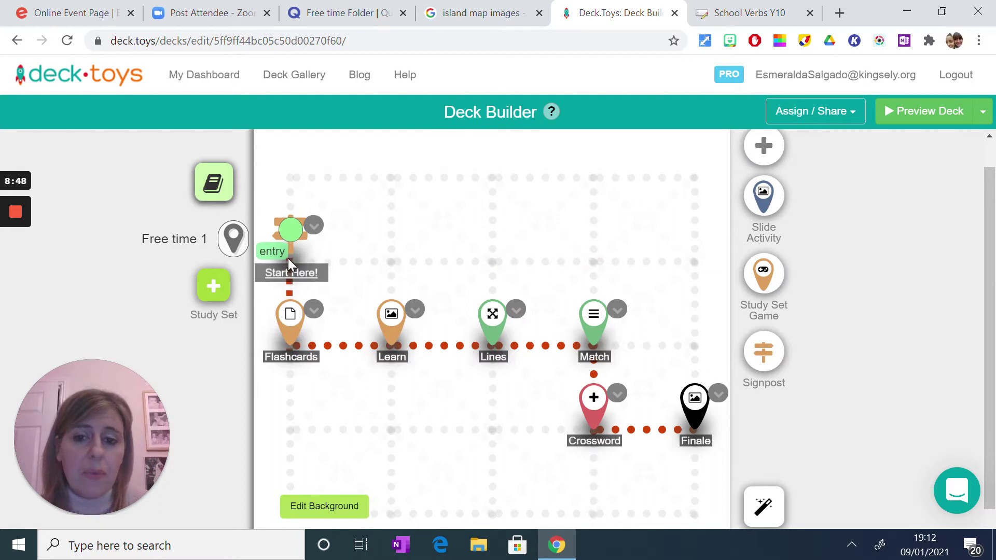
# Open the configuration of the Flashcards activity and page through the first cards in its game preview.
pyautogui.click(314, 311)
pyautogui.click(411, 212)
pyautogui.click(300, 319)
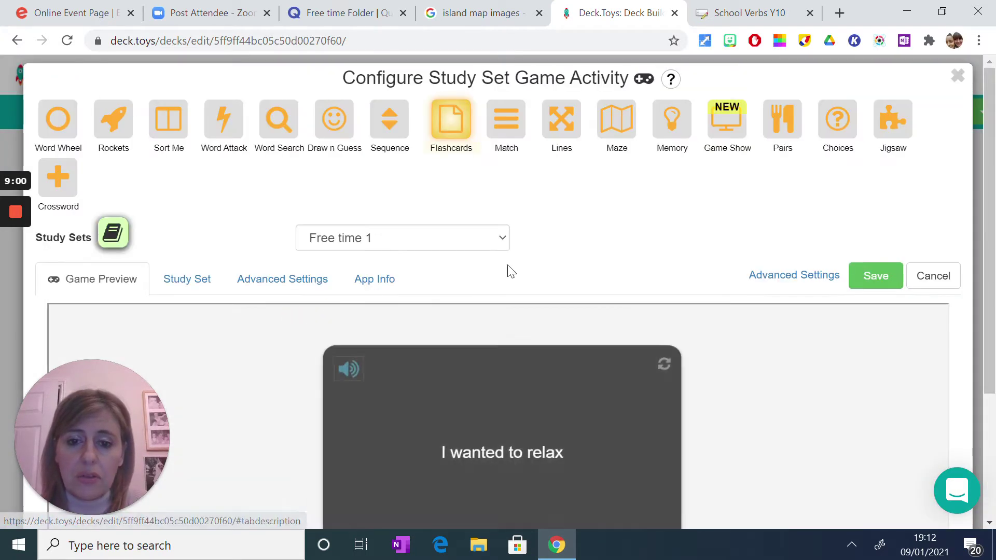
pyautogui.scroll(-3, 519, 270)
pyautogui.click(551, 465)
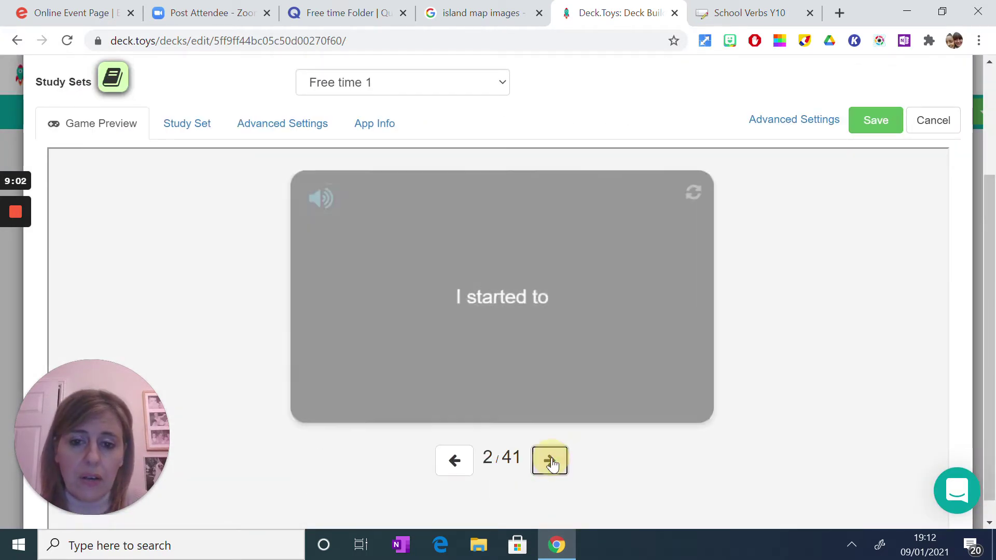
pyautogui.click(551, 465)
pyautogui.scroll(3, 806, 340)
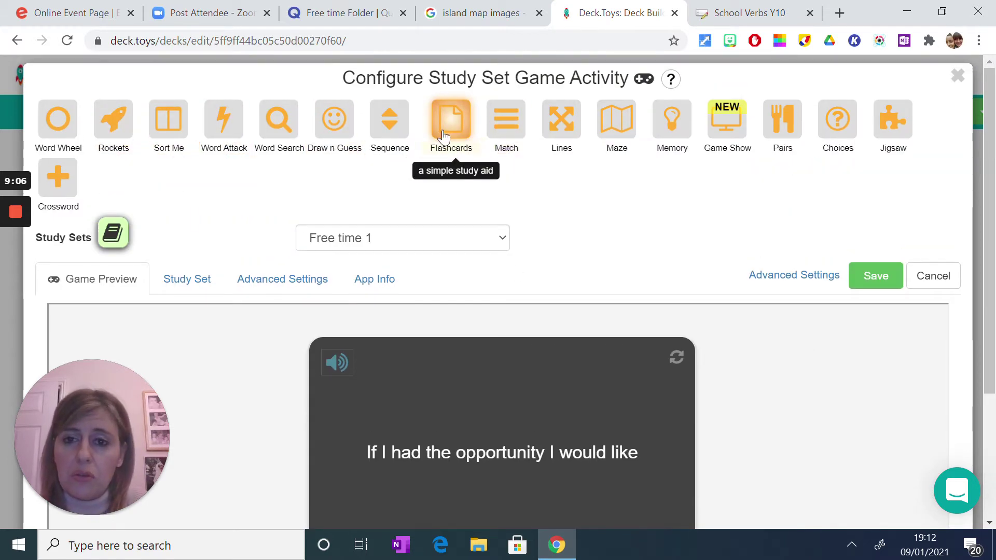
# Preview the Sort Me and Rockets games for this activity, guessing the letters H, K, M and O in Rockets.
pyautogui.click(167, 136)
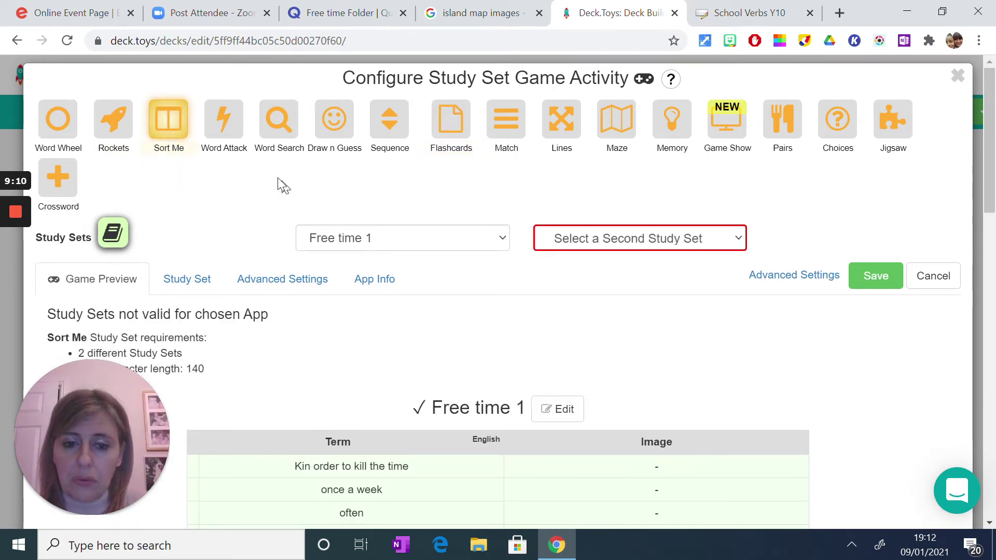
pyautogui.click(123, 126)
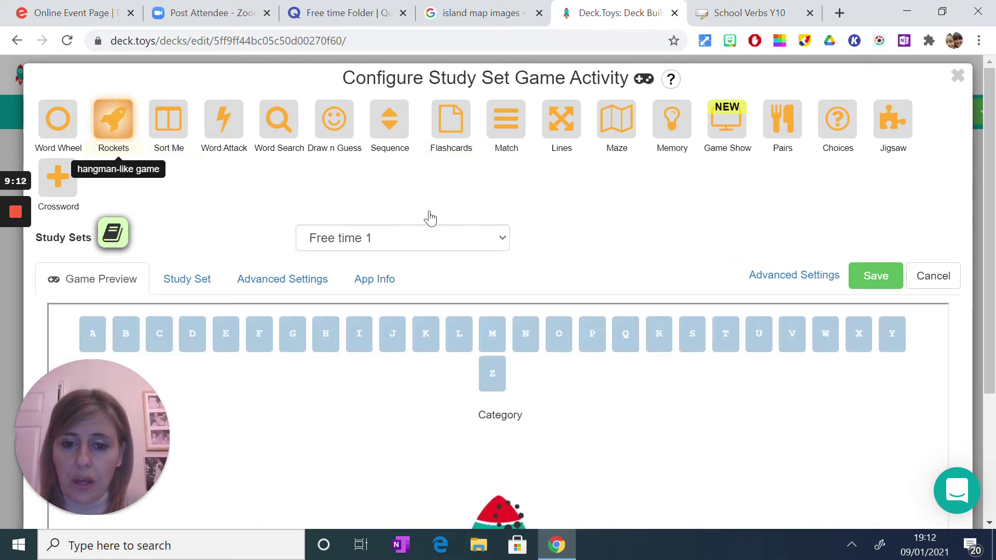
pyautogui.scroll(-3, 582, 324)
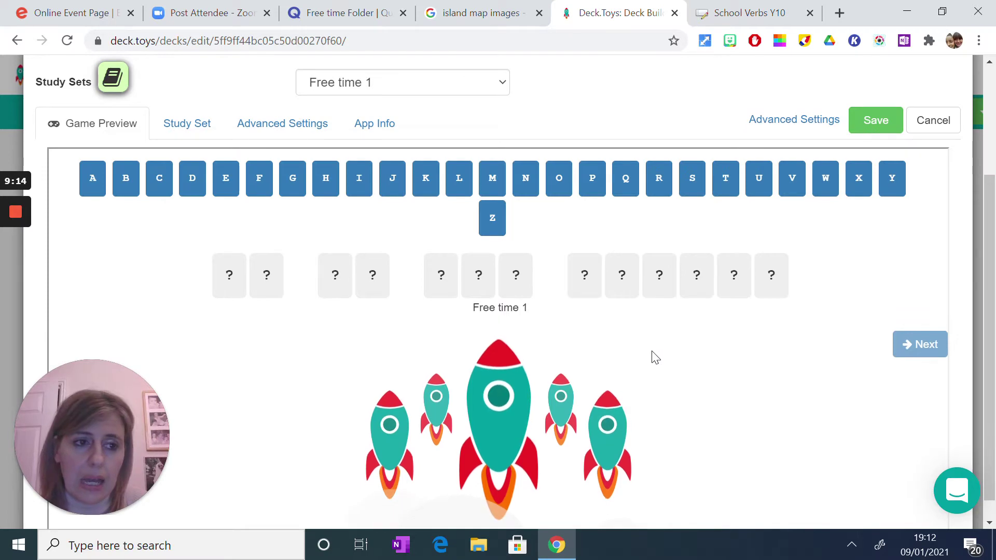
pyautogui.scroll(3, 653, 355)
pyautogui.scroll(-2, 653, 357)
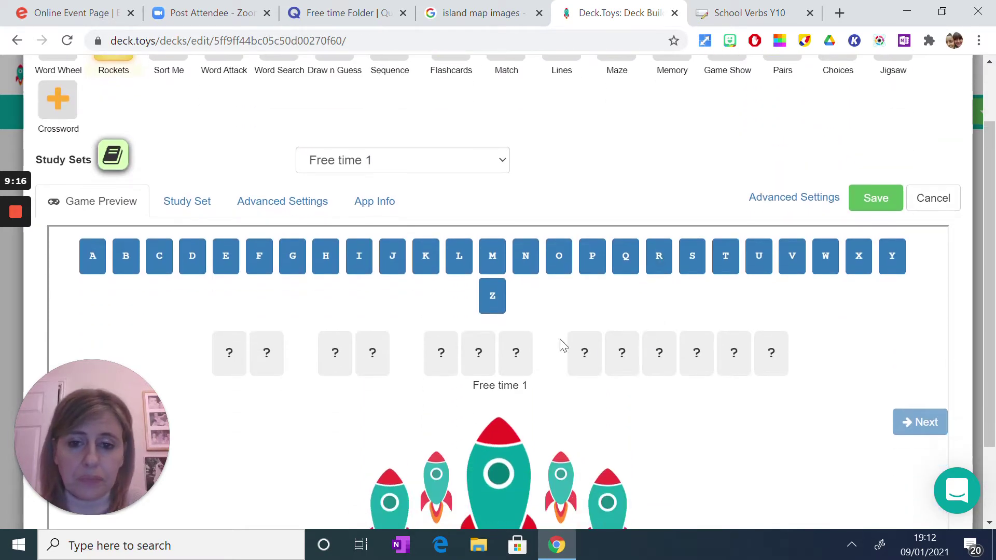
pyautogui.click(330, 268)
pyautogui.click(424, 263)
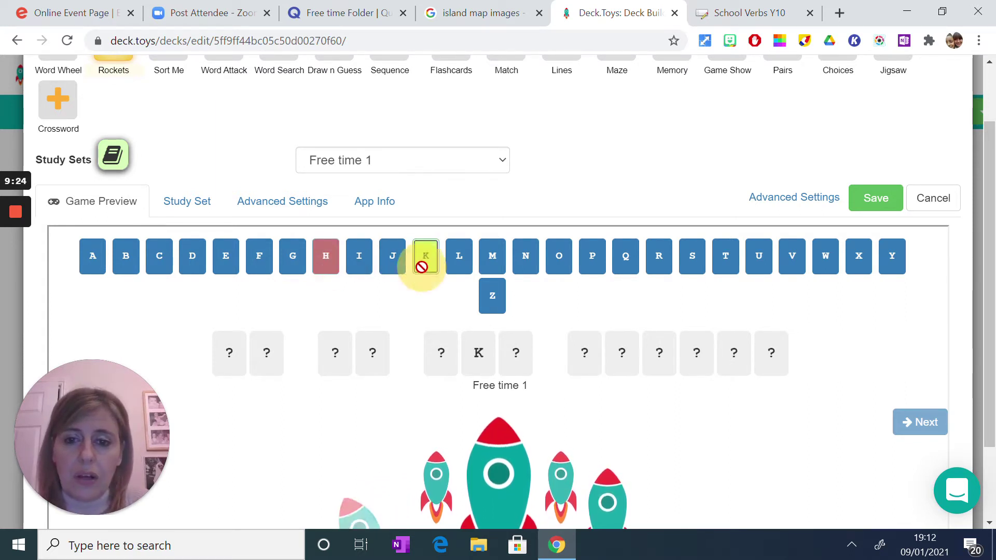
pyautogui.click(493, 261)
pyautogui.click(558, 259)
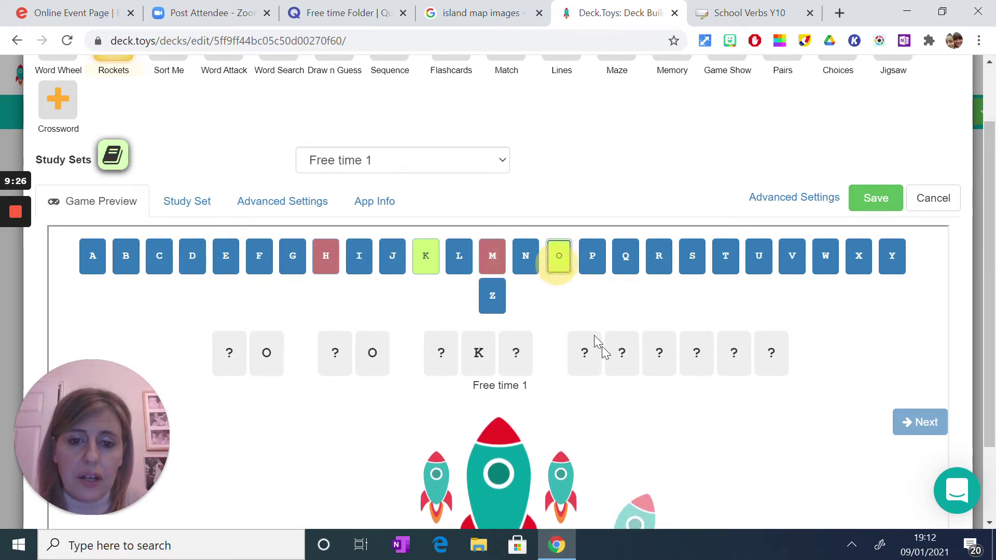
pyautogui.scroll(2, 604, 347)
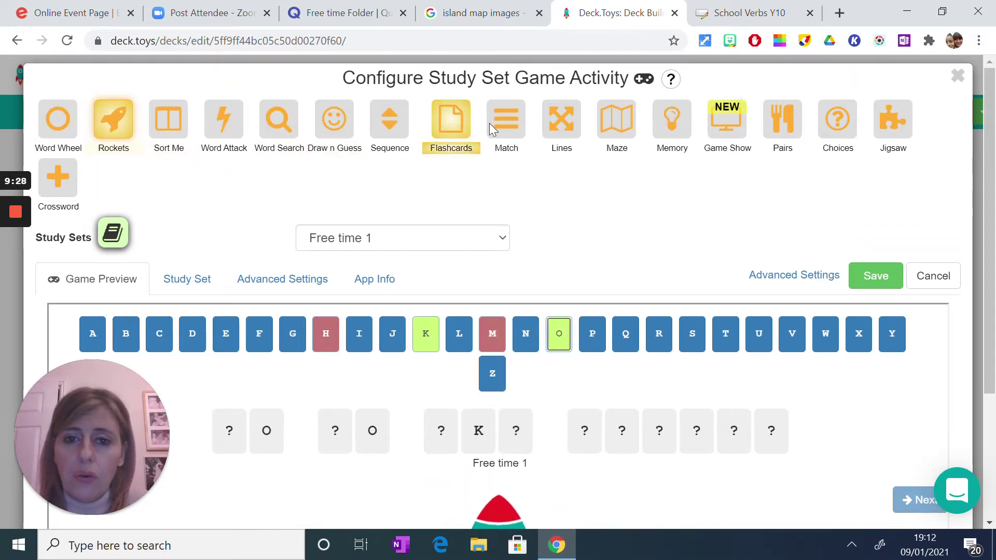
# Preview the Match game, pairing "If I had the opportunity I would like" and "I play chess" with their Spanish translations.
pyautogui.click(506, 134)
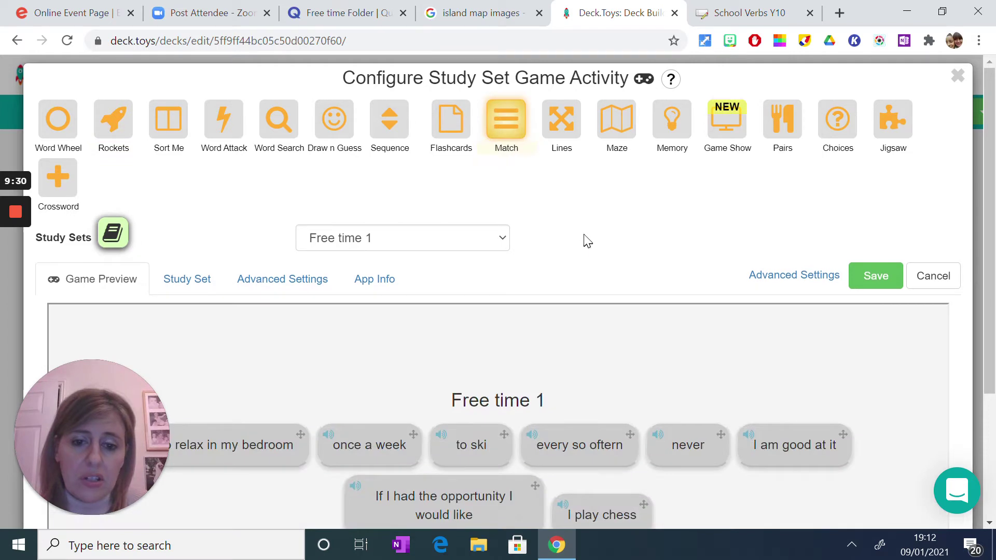
pyautogui.scroll(-3, 602, 237)
pyautogui.click(430, 361)
pyautogui.moveTo(457, 359); pyautogui.dragTo(578, 421)
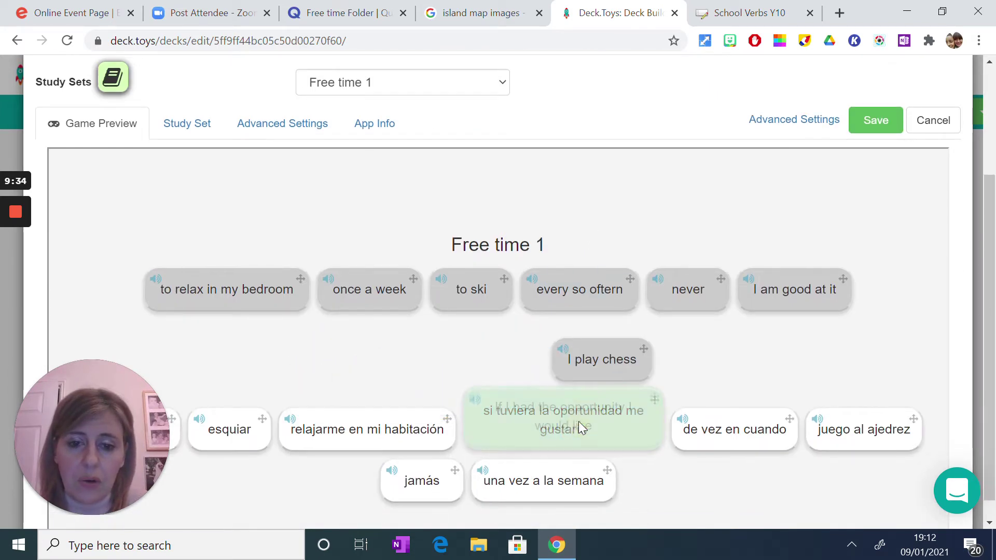
pyautogui.click(604, 363)
pyautogui.moveTo(615, 360); pyautogui.dragTo(877, 433)
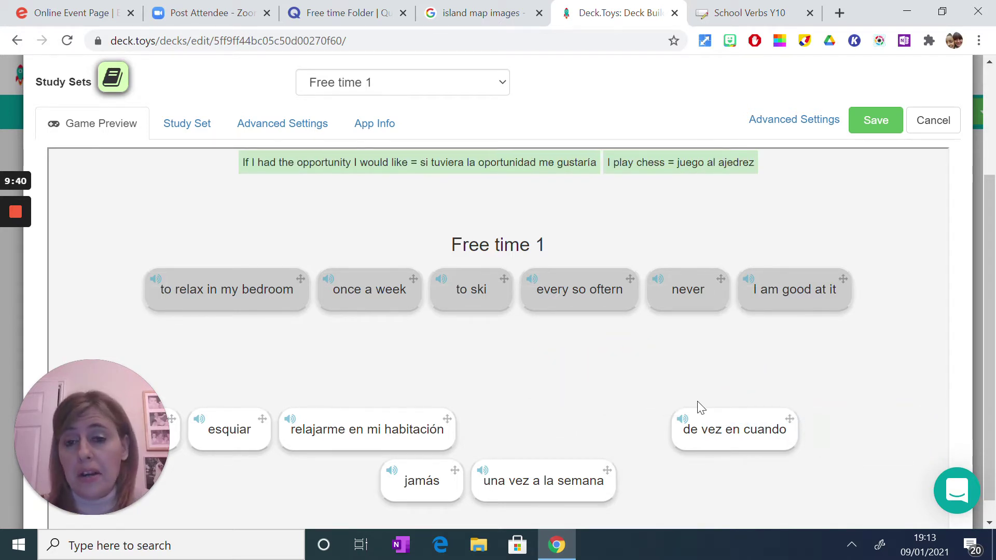
# Preview the Memory game for this activity and look over its cards.
pyautogui.scroll(3, 697, 407)
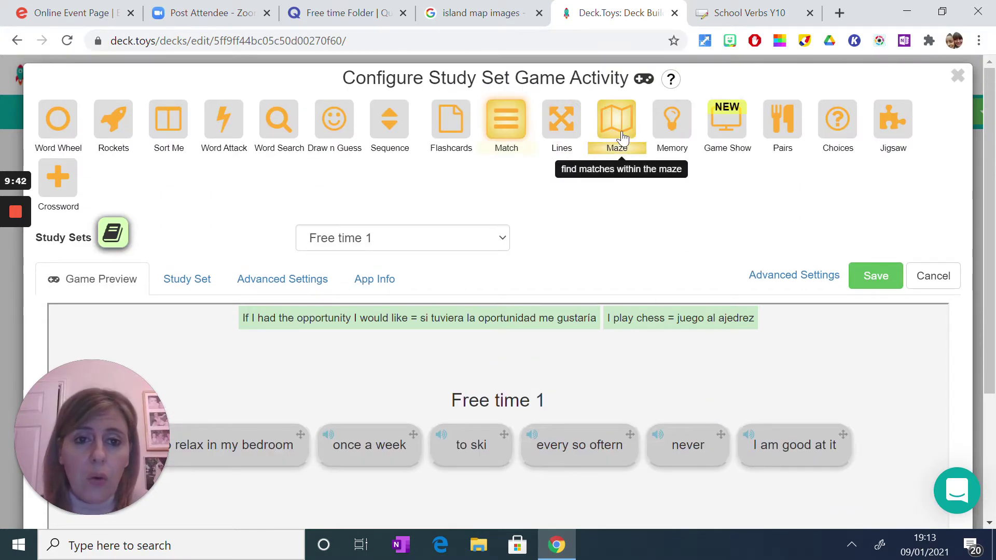
pyautogui.click(669, 129)
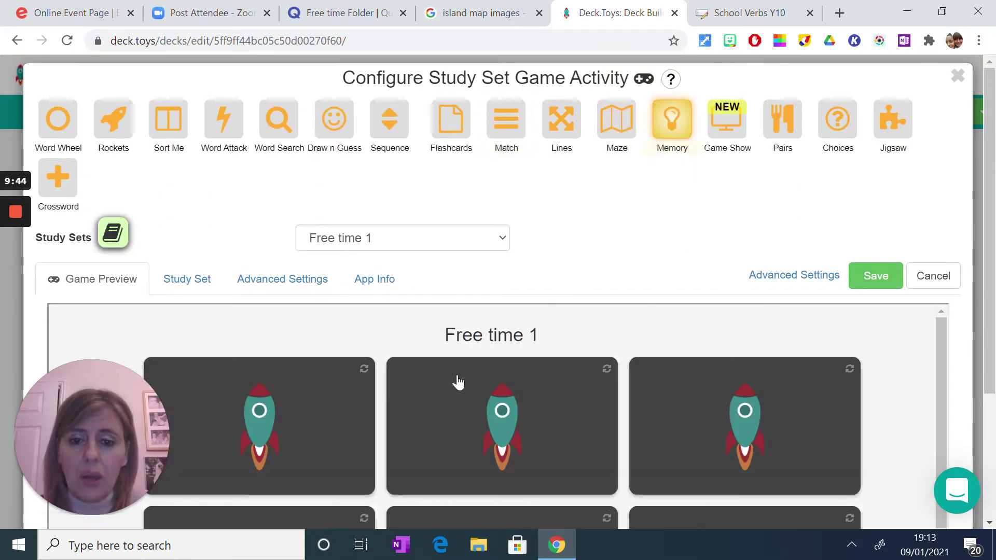
pyautogui.scroll(-3, 454, 365)
pyautogui.scroll(3, 518, 389)
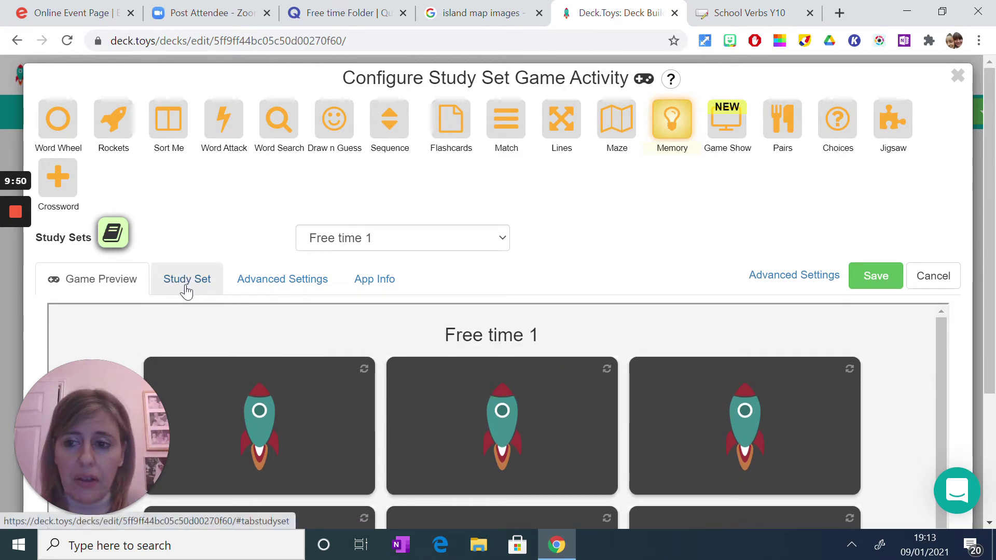
# Examine the Free time 1 study set of this activity, reading through its full list of terms and definitions.
pyautogui.click(211, 291)
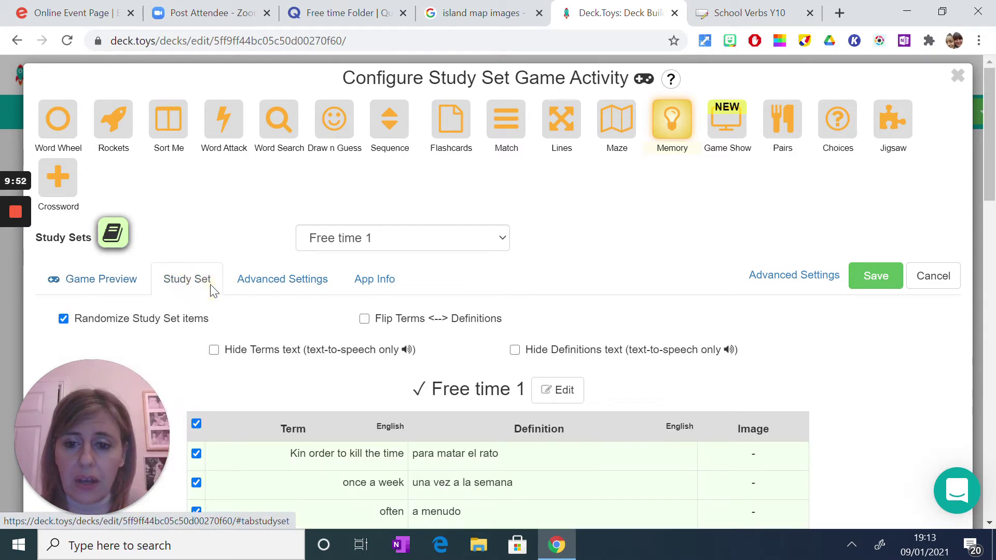
pyautogui.click(134, 290)
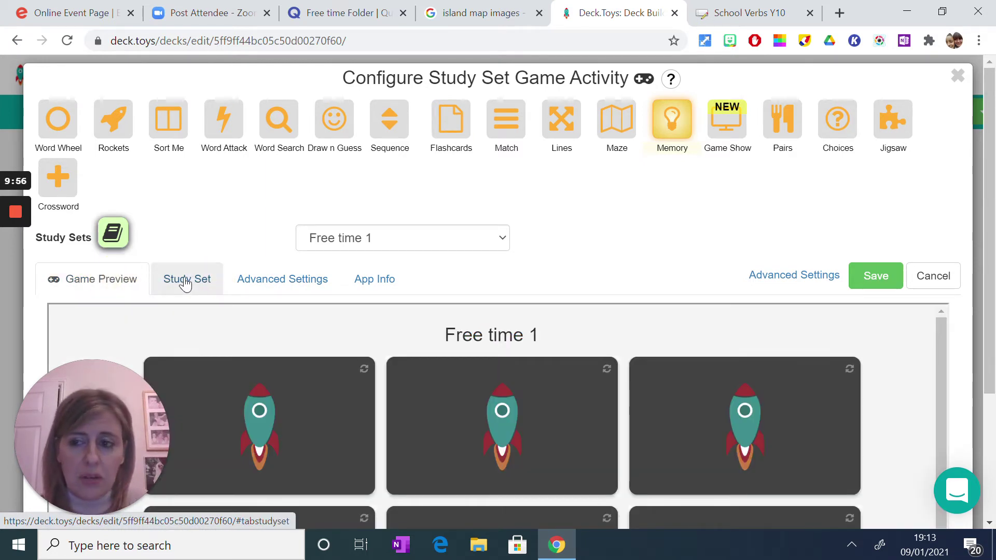
pyautogui.click(202, 285)
pyautogui.scroll(-10, 502, 288)
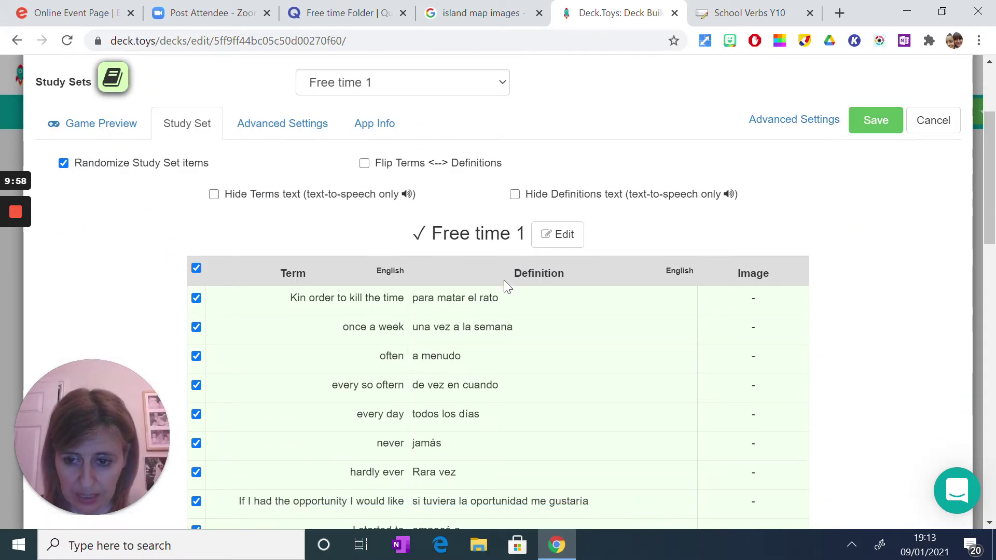
pyautogui.scroll(-10, 501, 289)
pyautogui.scroll(18, 502, 291)
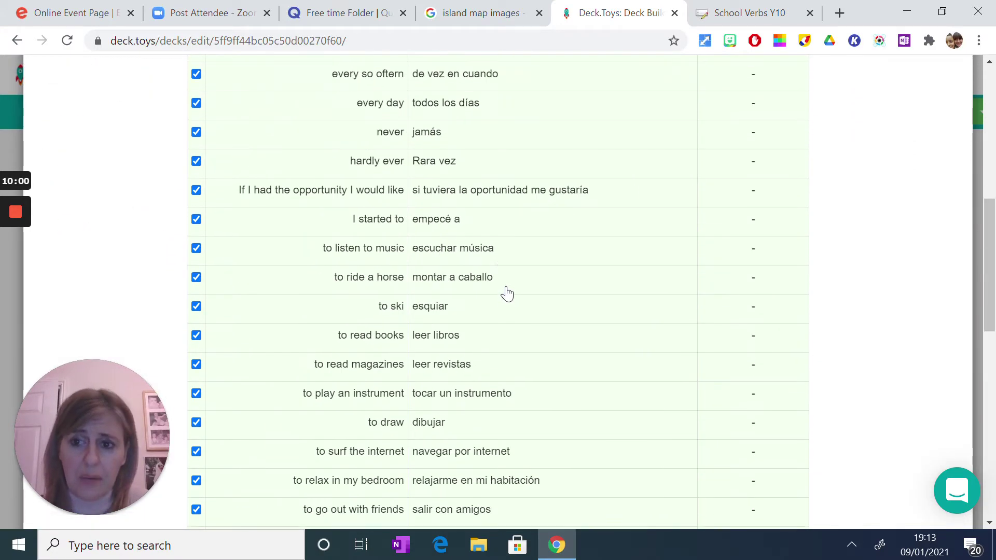
pyautogui.scroll(-10, 502, 291)
pyautogui.scroll(-4, 498, 283)
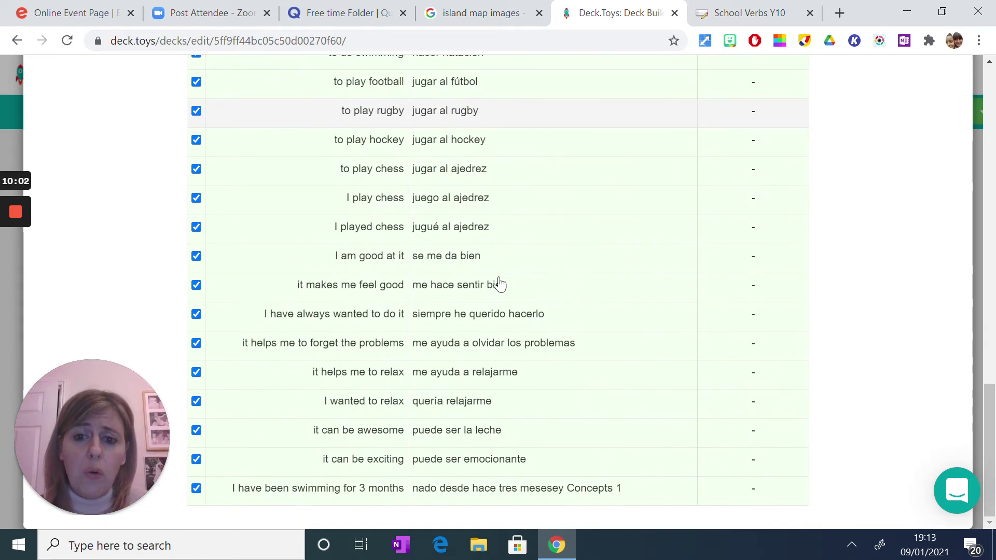
pyautogui.scroll(15, 498, 282)
pyautogui.scroll(-13, 491, 280)
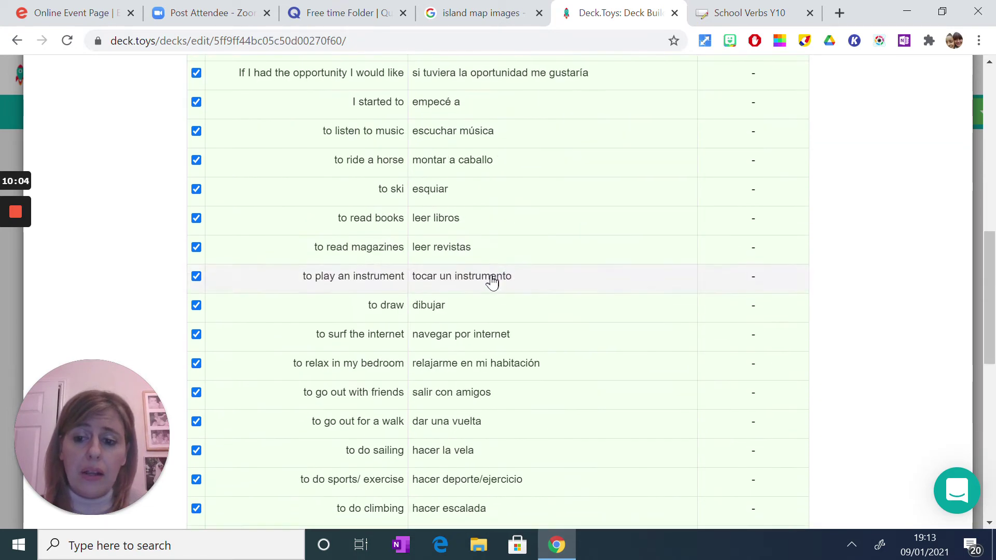
# Exclude the seven consecutive study set items from "I play chess" through "it helps me to relax".
pyautogui.click(196, 354)
pyautogui.click(196, 383)
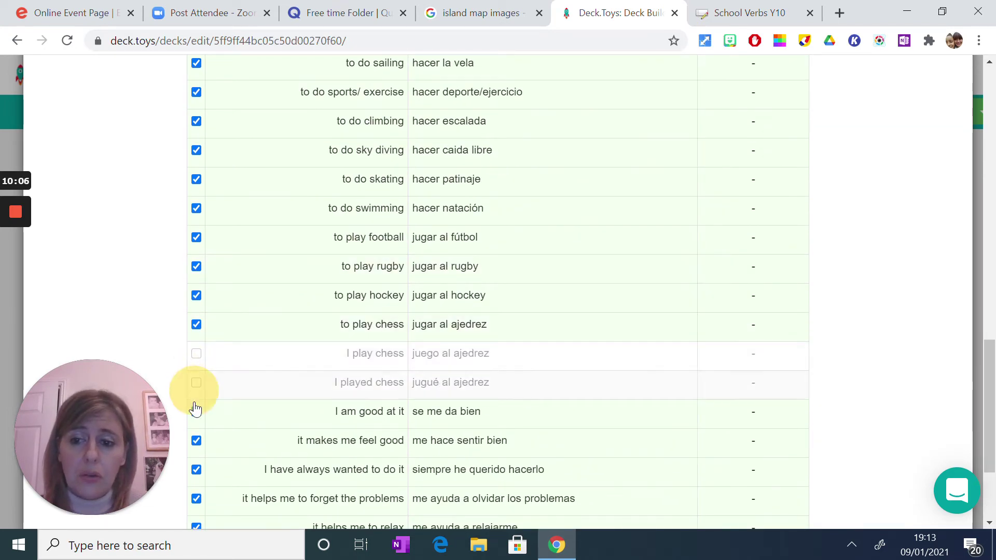
pyautogui.click(196, 411)
pyautogui.click(196, 440)
pyautogui.click(196, 469)
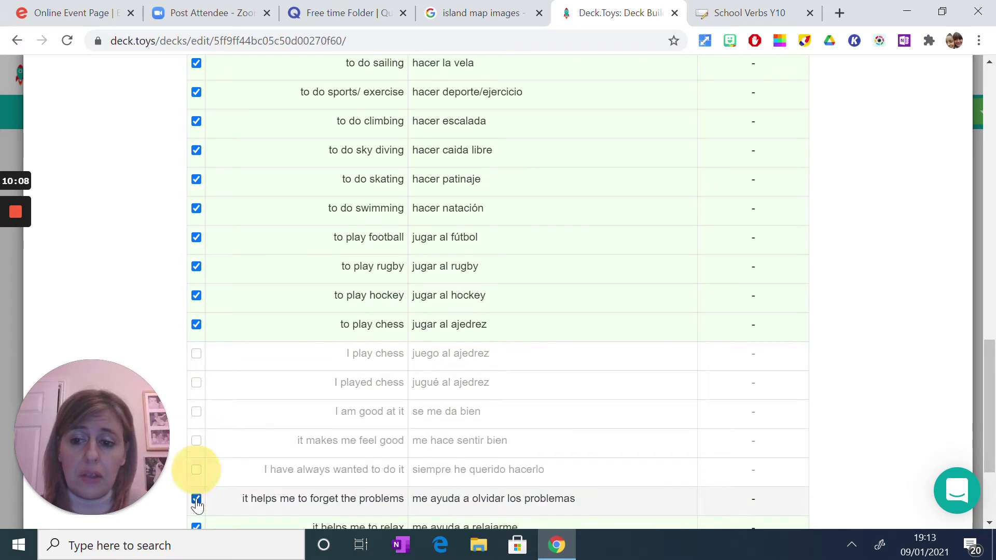
pyautogui.click(196, 498)
pyautogui.click(196, 526)
pyautogui.scroll(15, 412, 388)
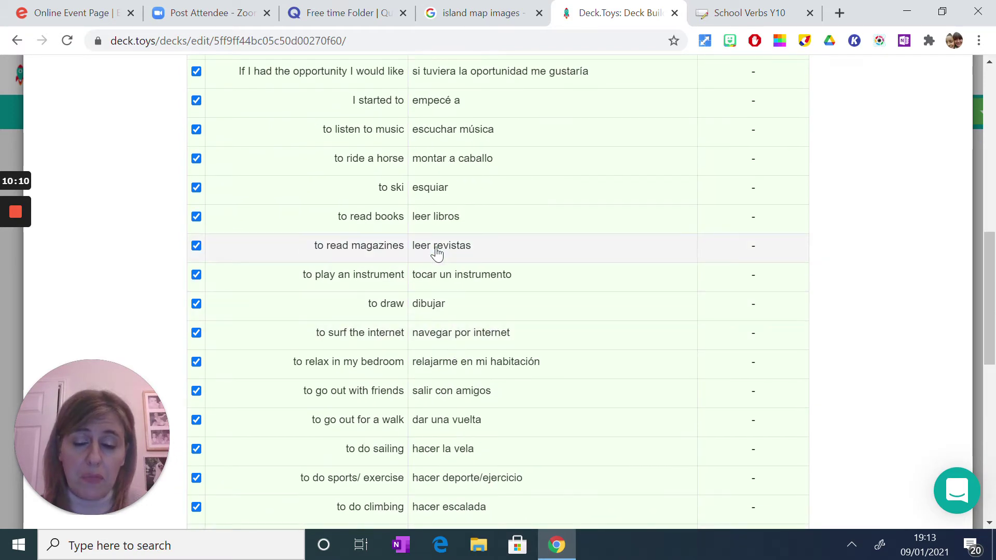
pyautogui.scroll(4, 519, 280)
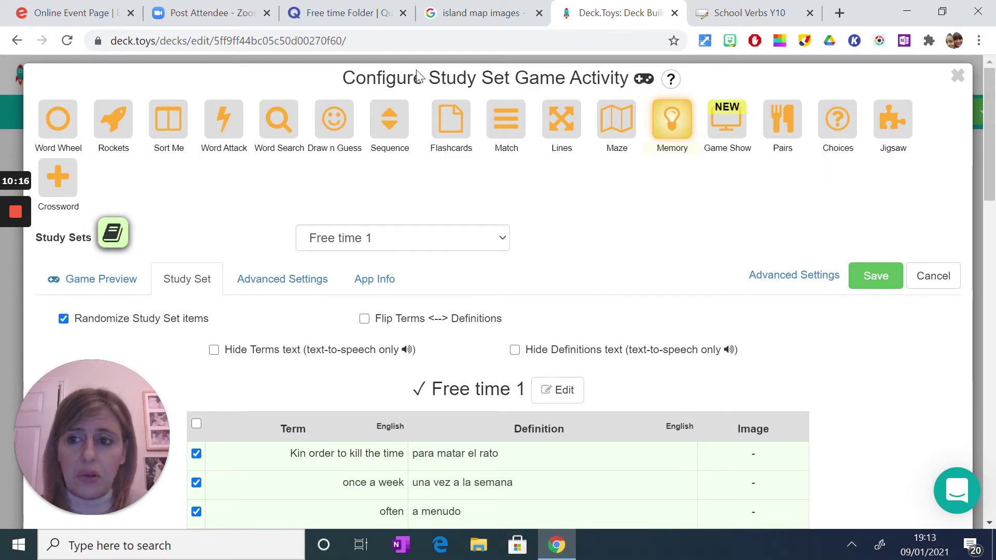
# Switch the activity's game to Crossword, check its preview, and save the configuration.
pyautogui.click(61, 188)
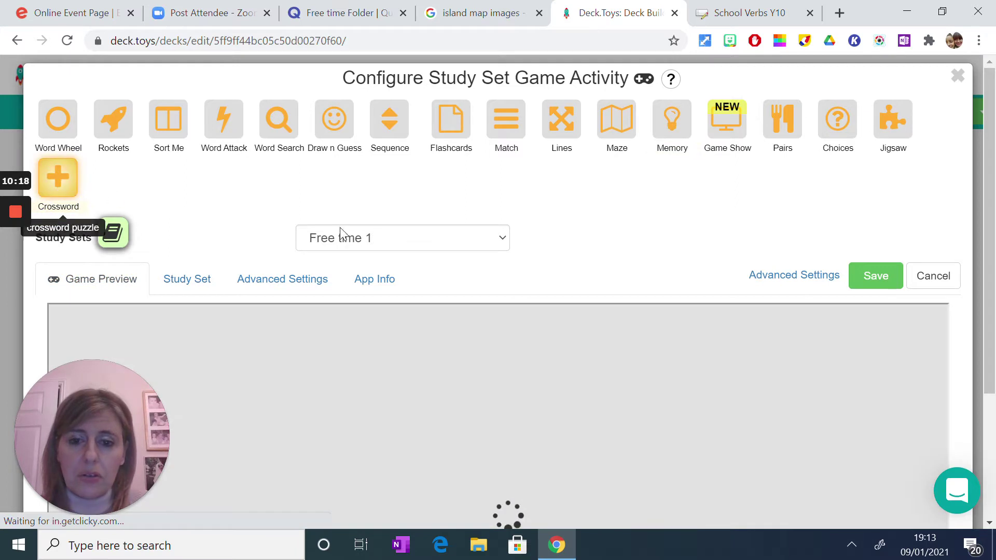
pyautogui.scroll(-2, 622, 294)
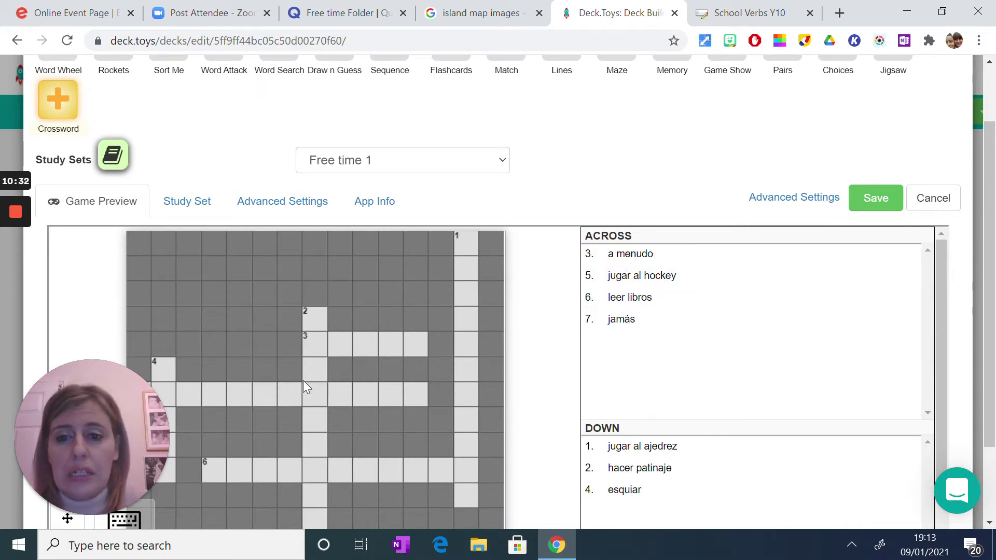
pyautogui.scroll(2, 629, 289)
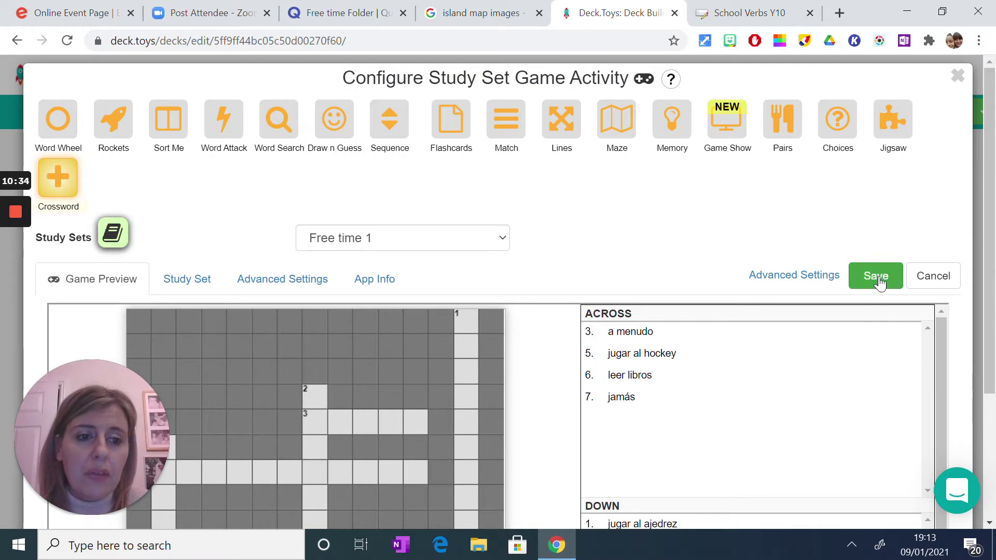
pyautogui.click(876, 276)
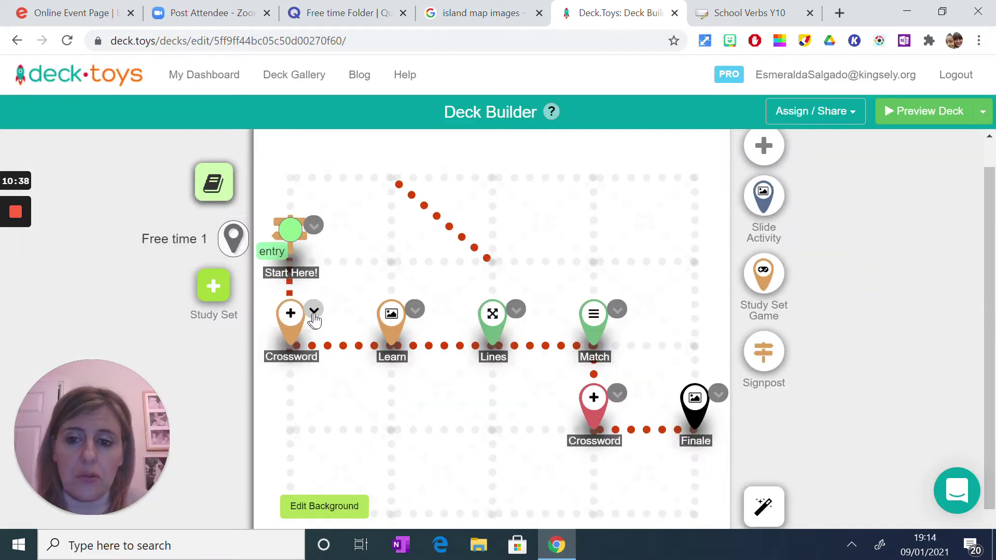
# Reopen the configuration of the Crossword activity below Start Here! to view its game, and close it again.
pyautogui.moveTo(300, 315); pyautogui.dragTo(294, 318)
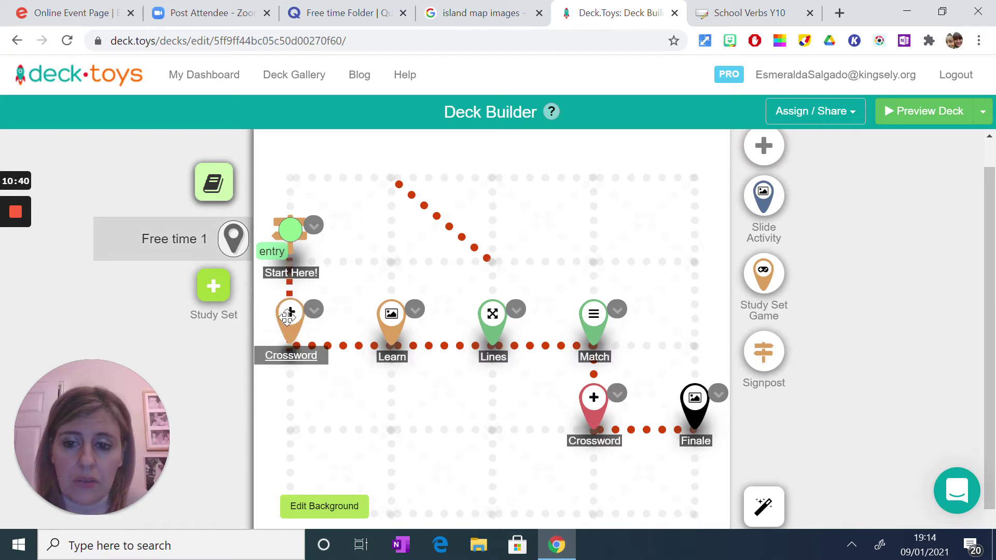
pyautogui.click(289, 314)
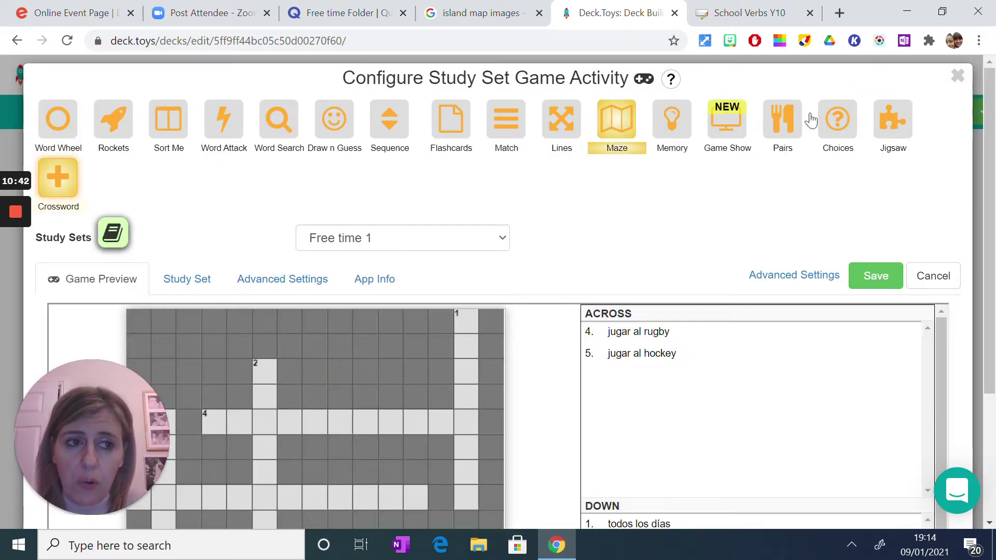
pyautogui.click(955, 76)
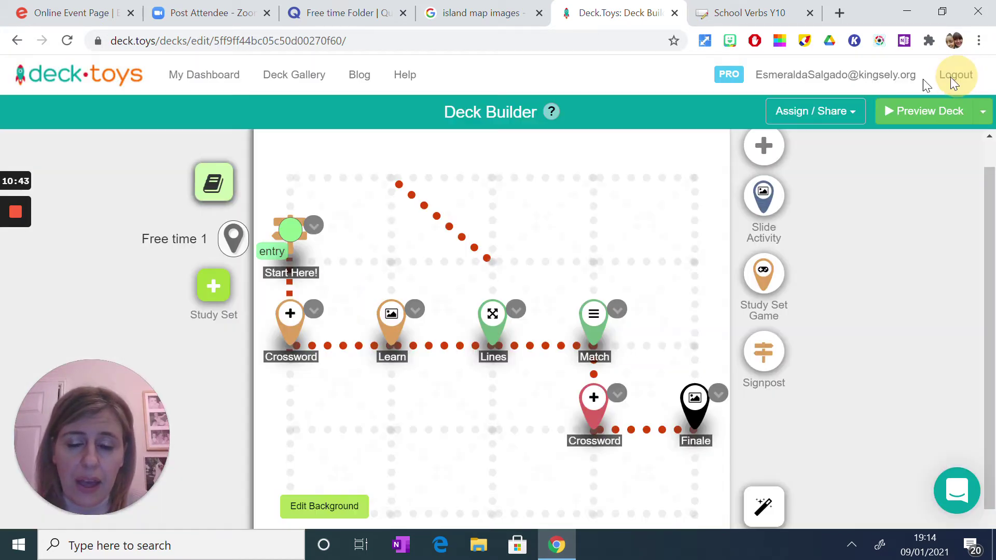
# Colour the pin of the Crossword activity below Start Here! pink and change its icon to the artist's palette.
pyautogui.click(313, 311)
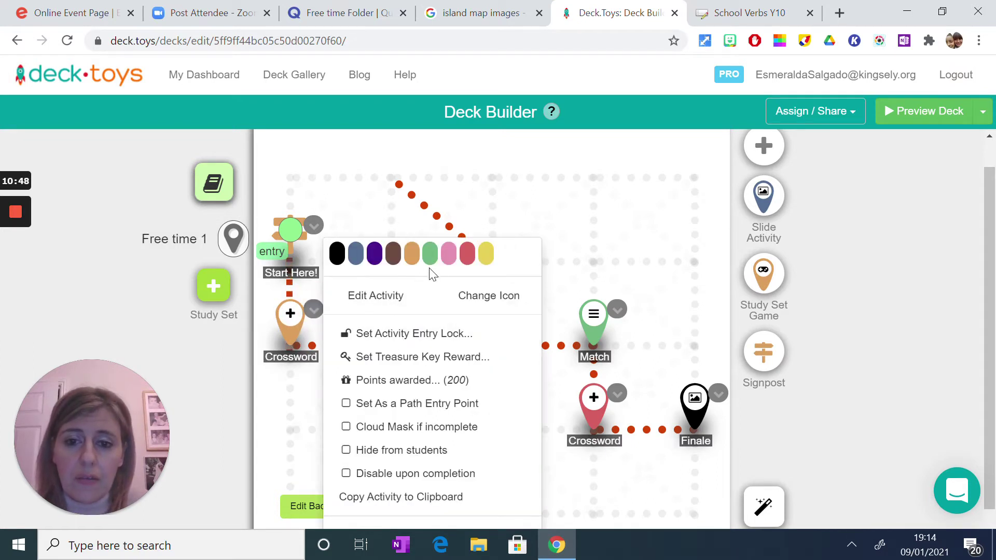
pyautogui.click(449, 262)
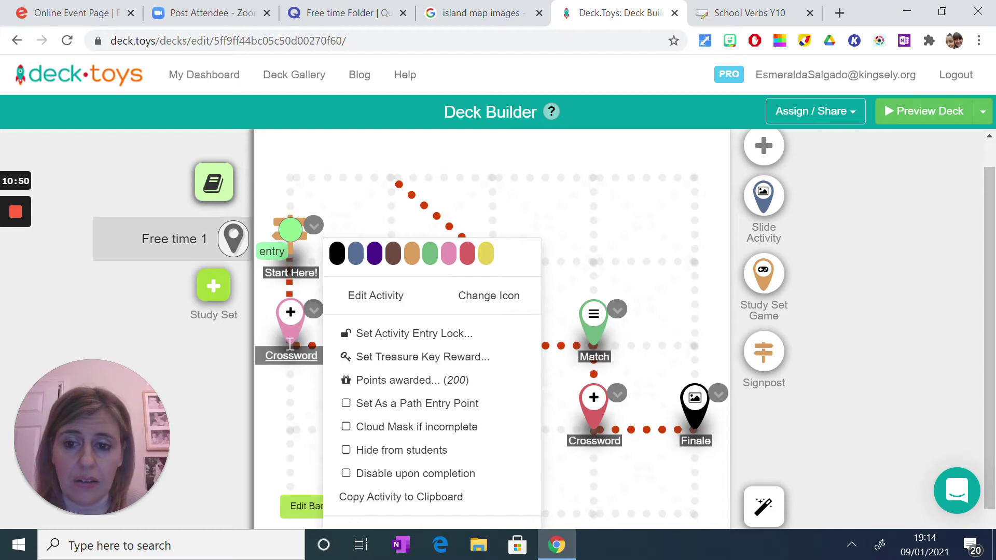
pyautogui.click(470, 302)
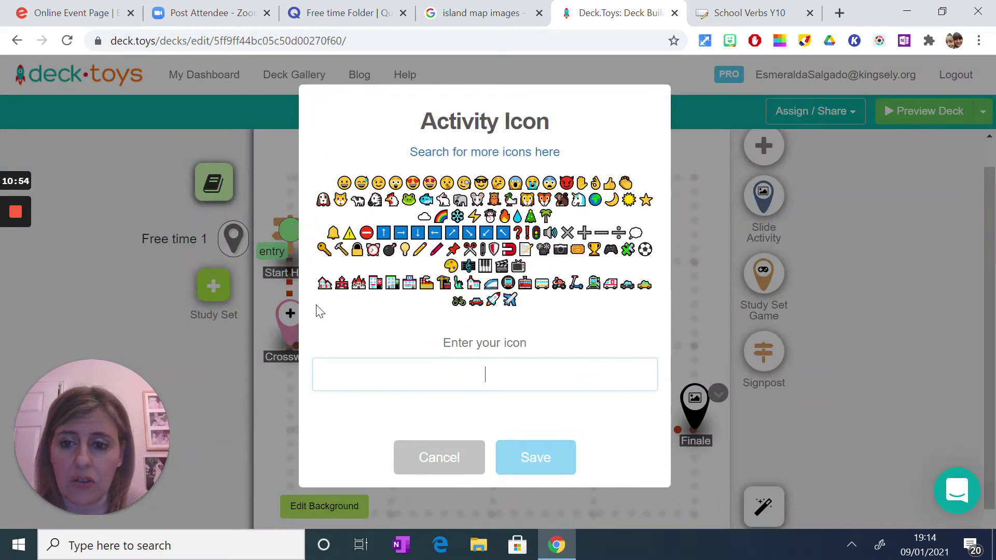
pyautogui.click(372, 250)
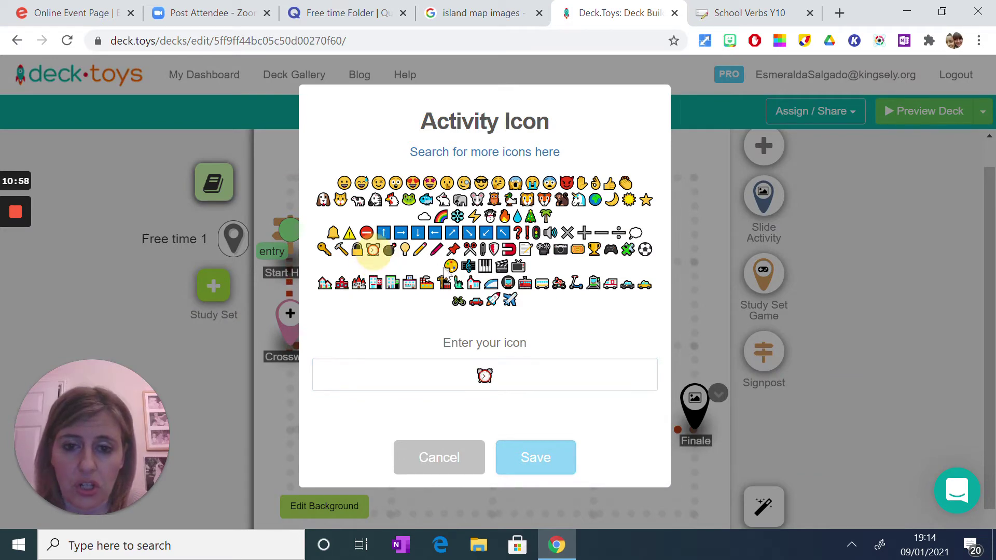
pyautogui.click(451, 266)
pyautogui.click(539, 465)
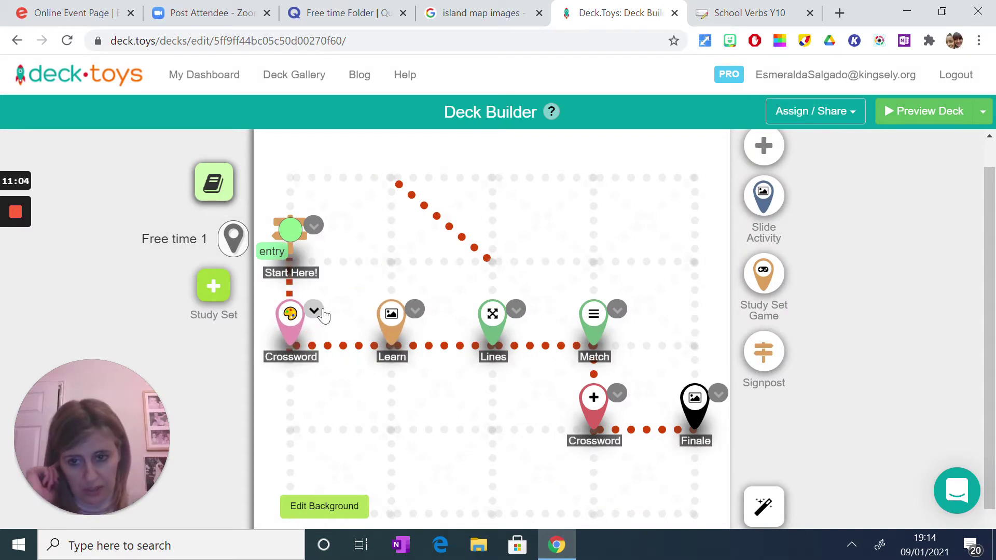
# Open the entry lock settings of the pink Crossword activity and look through the Numbers, QR Code, Key and Others lock types.
pyautogui.click(313, 311)
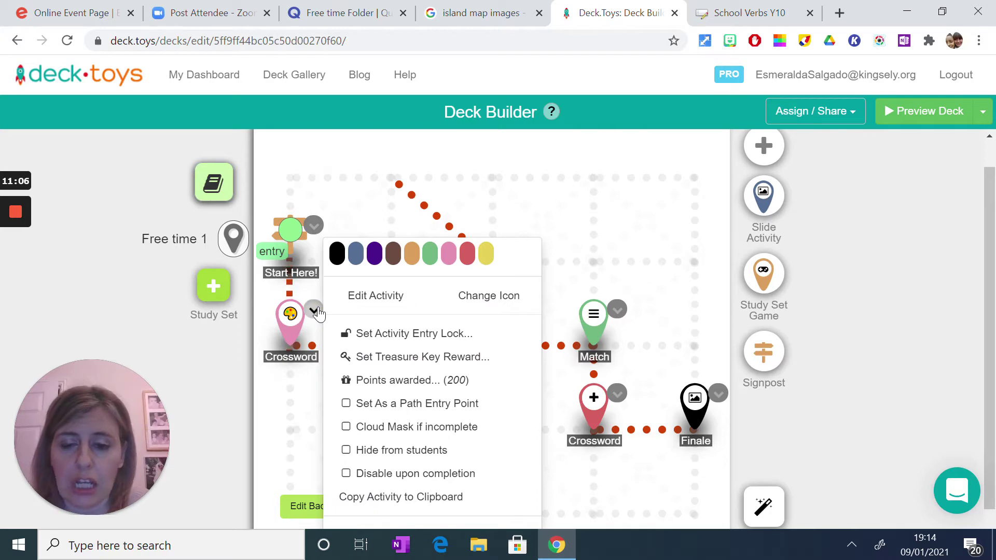
pyautogui.click(395, 335)
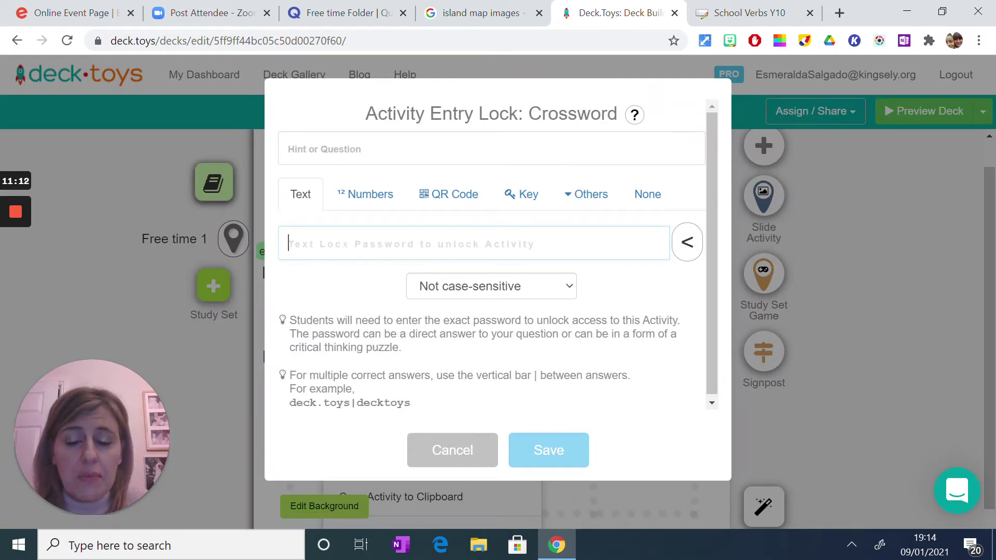
pyautogui.click(355, 206)
pyautogui.click(436, 202)
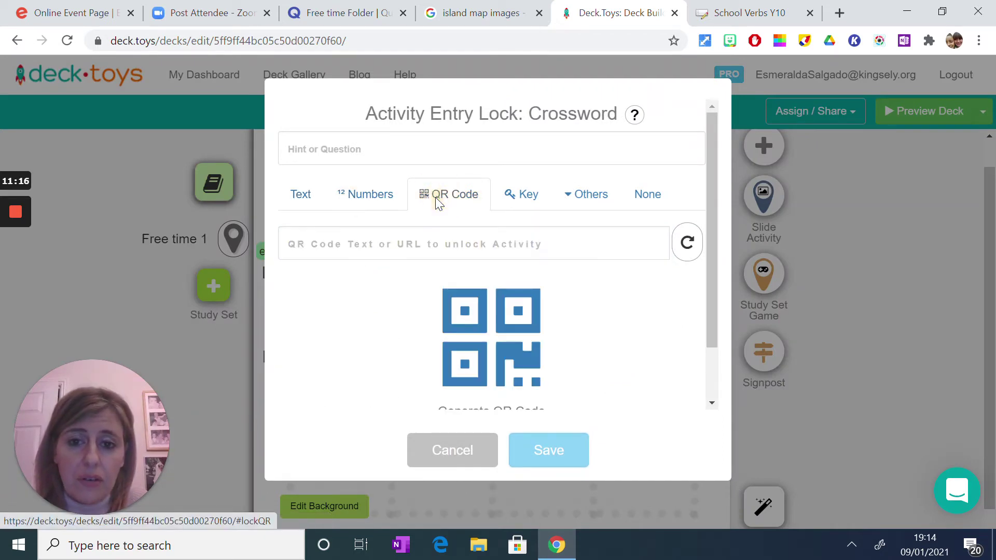
pyautogui.click(528, 193)
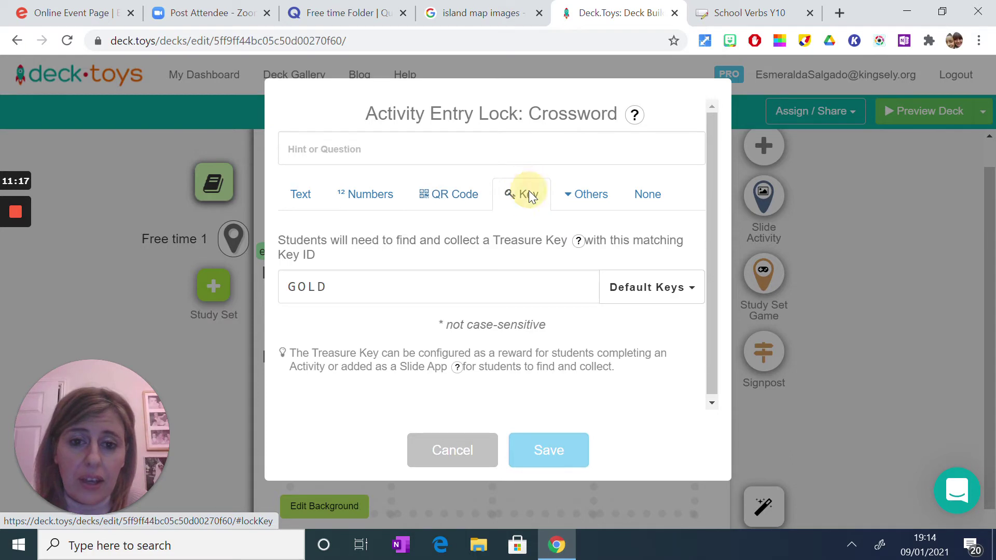
pyautogui.click(579, 197)
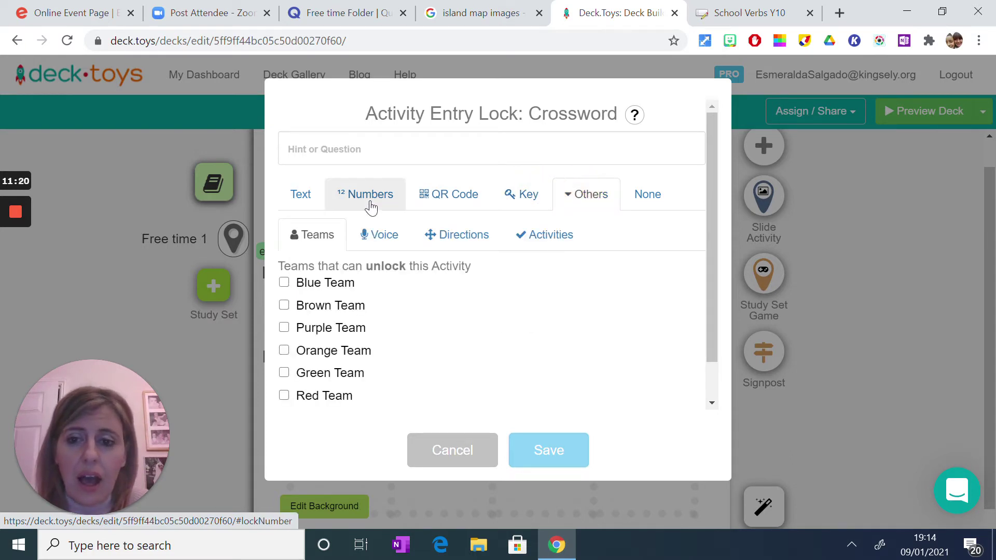
# Set a text entry lock with the hint "It was", enter the lock password as not case-sensitive, and save it.
pyautogui.click(308, 208)
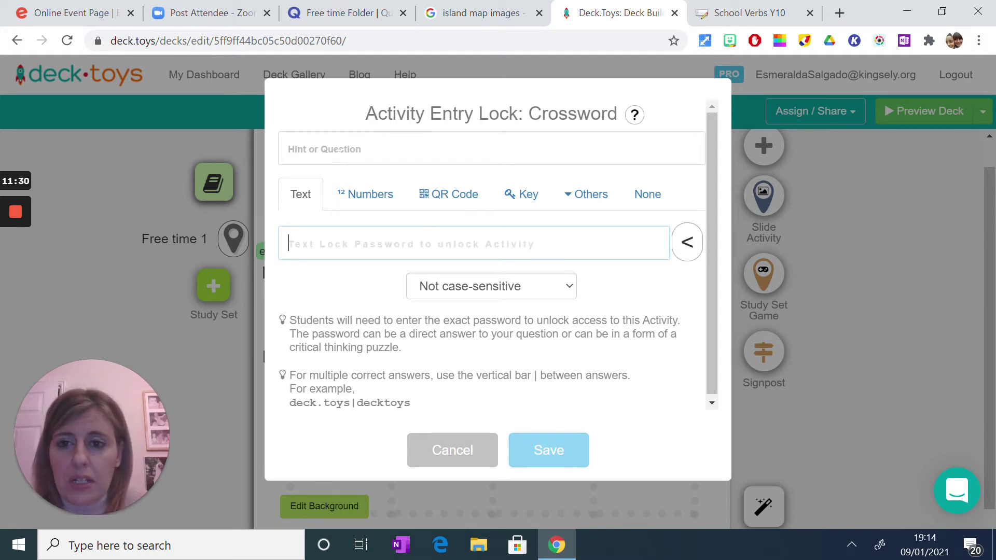
pyautogui.click(319, 145)
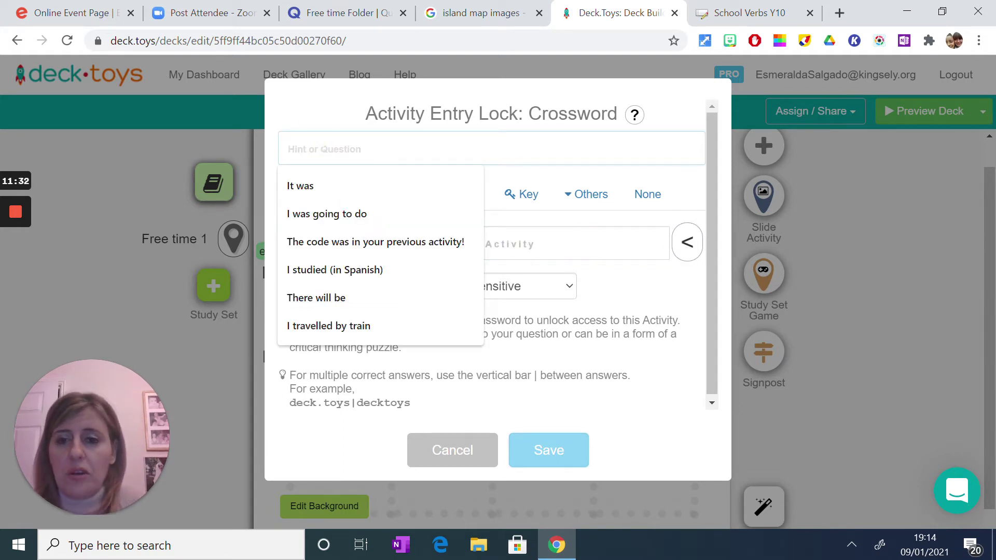
pyautogui.click(321, 189)
pyautogui.click(330, 250)
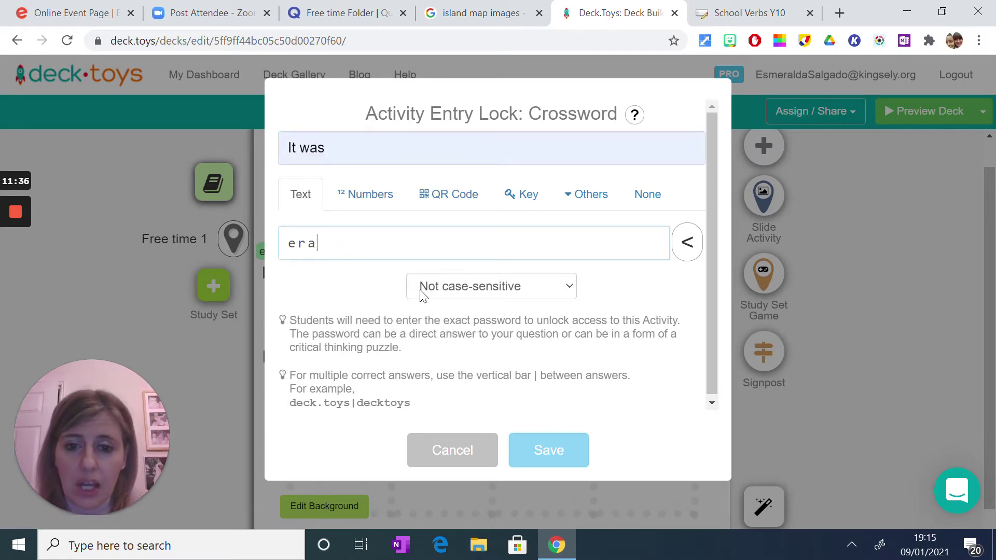
pyautogui.click(571, 289)
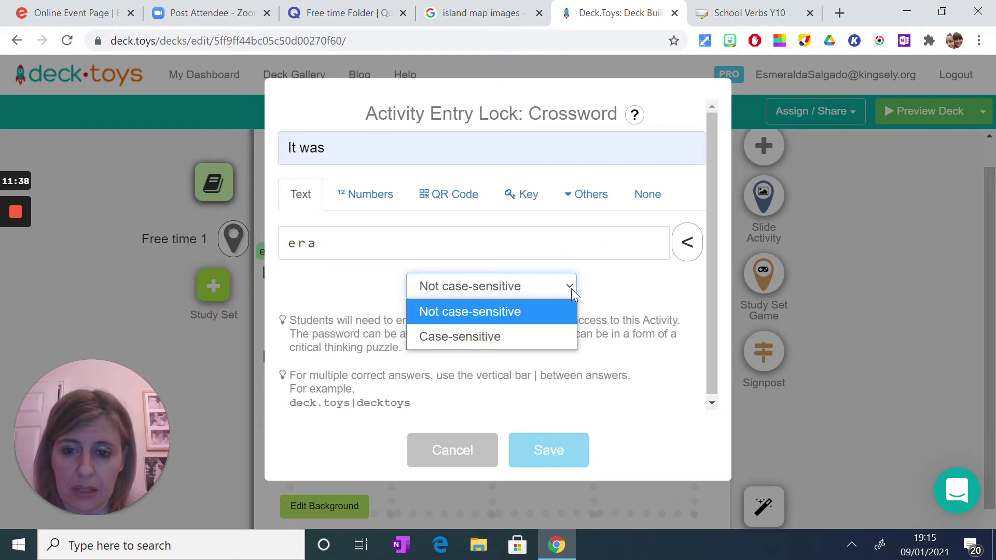
pyautogui.click(378, 287)
pyautogui.click(555, 449)
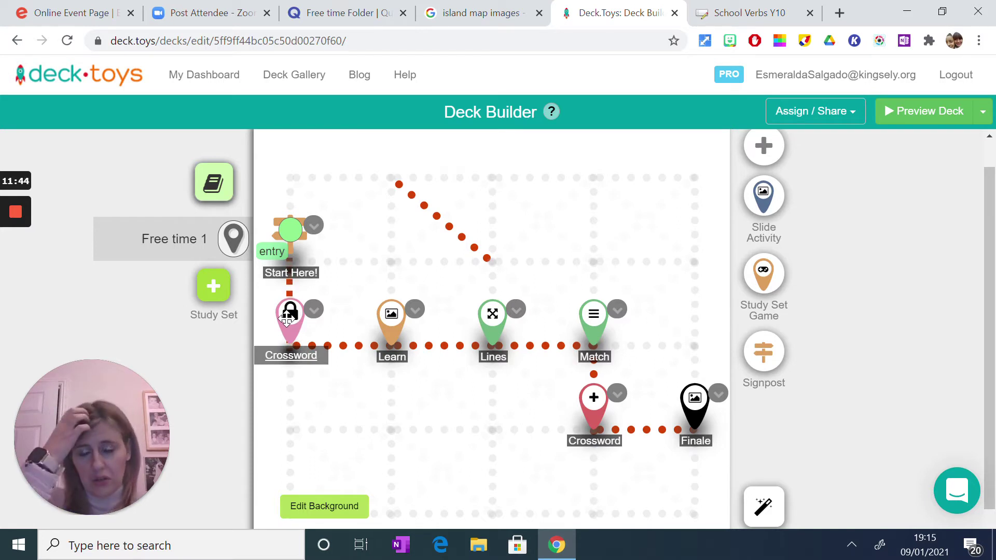
# View the entry ticket slide of the Learn activity, return to the map, and delete the Learn activity from the path.
pyautogui.click(391, 314)
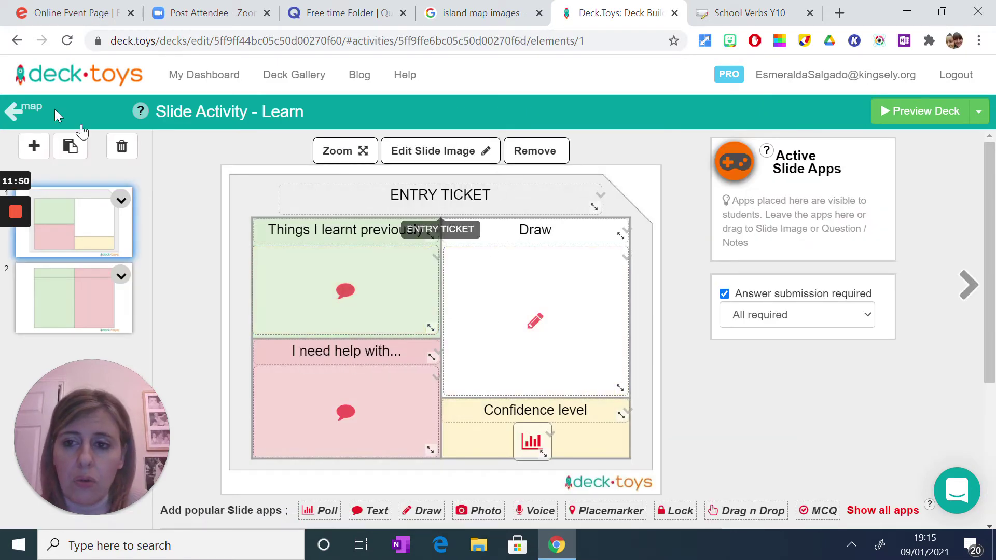
pyautogui.click(20, 111)
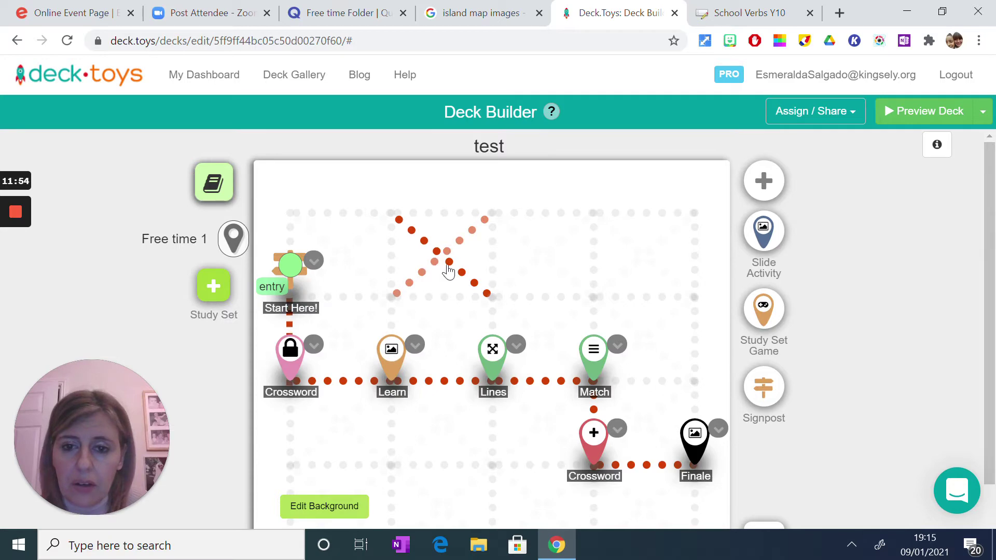
pyautogui.click(415, 344)
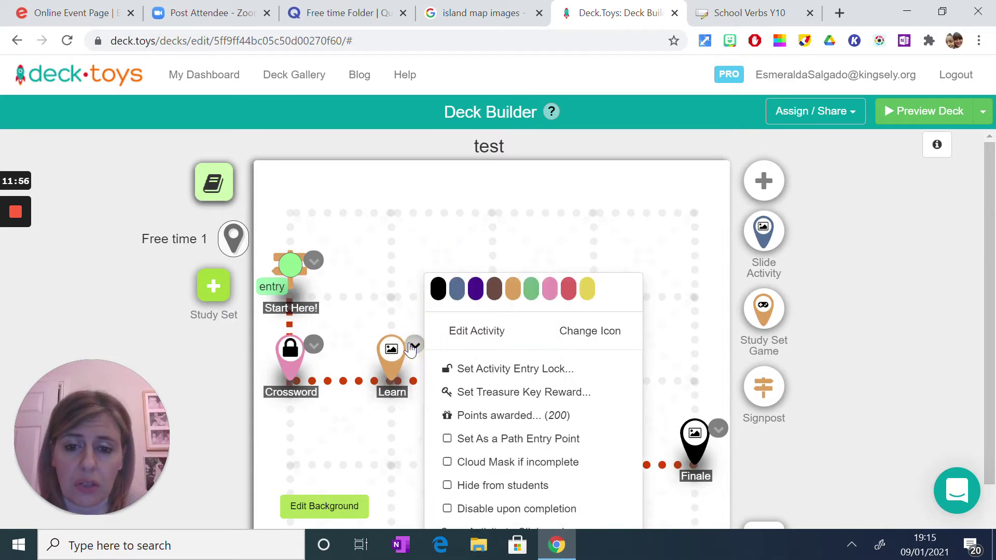
pyautogui.scroll(-3, 456, 340)
pyautogui.click(483, 422)
pyautogui.click(704, 149)
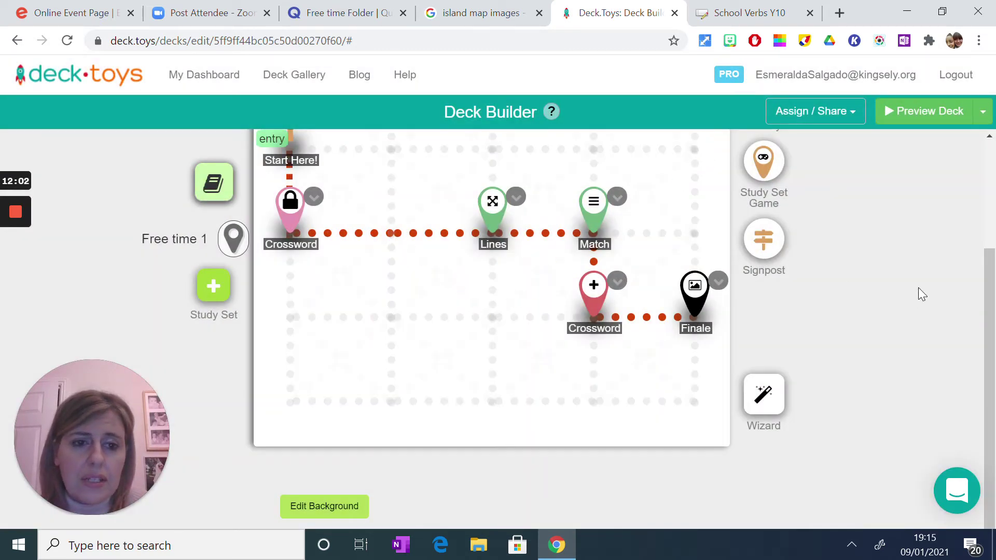
# Place a new study set game on the empty path point between the pink Crossword and Lines.
pyautogui.scroll(3, 918, 288)
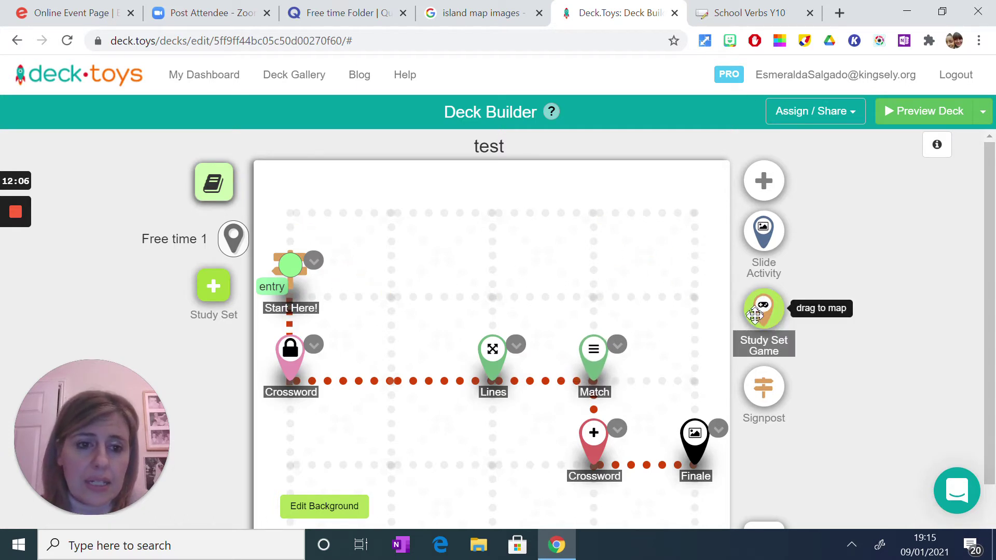
pyautogui.moveTo(765, 309); pyautogui.dragTo(389, 366)
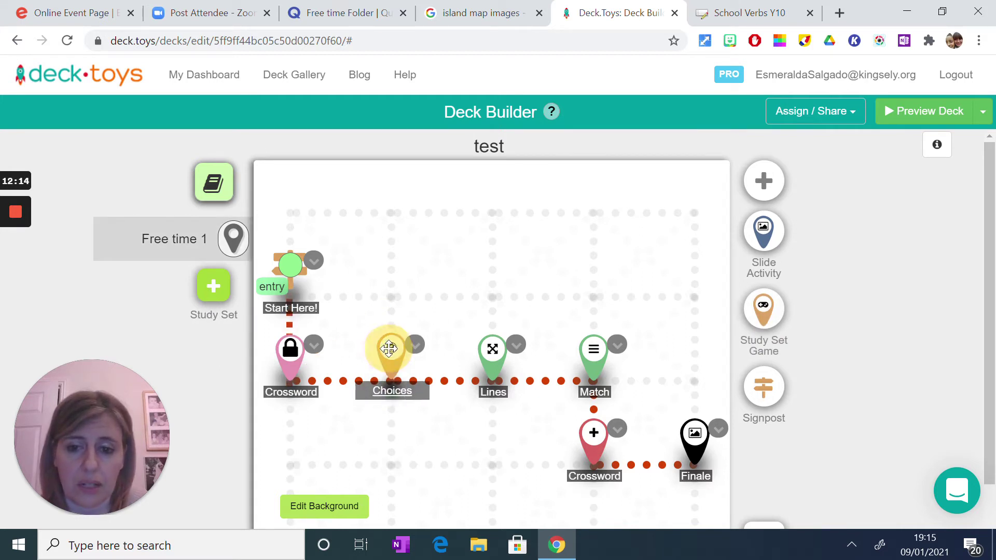
# Preview the Choices game in the new activity's configuration, try selecting different answers to the question, and close the configuration.
pyautogui.click(392, 348)
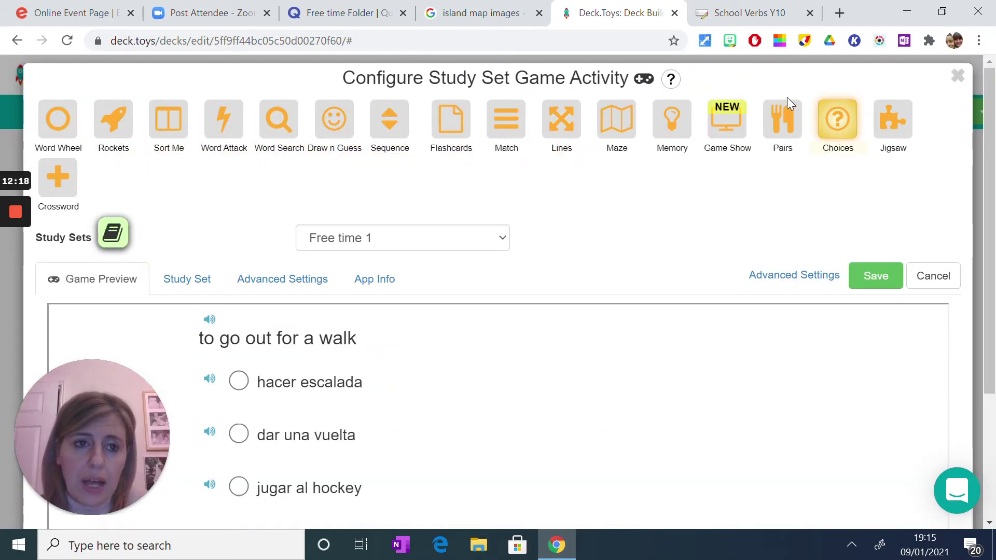
pyautogui.scroll(-2, 478, 365)
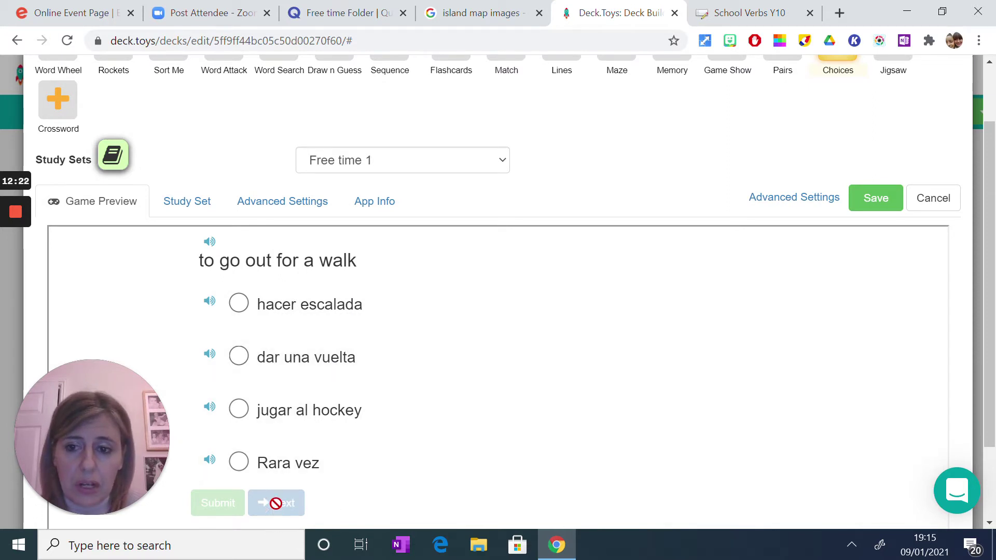
pyautogui.click(241, 363)
pyautogui.click(239, 412)
pyautogui.click(241, 469)
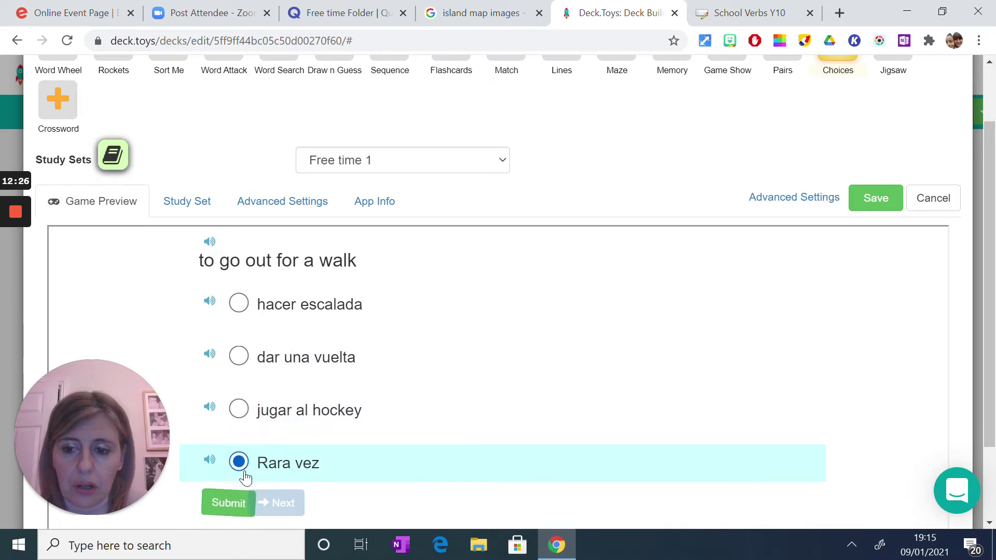
pyautogui.scroll(2, 420, 205)
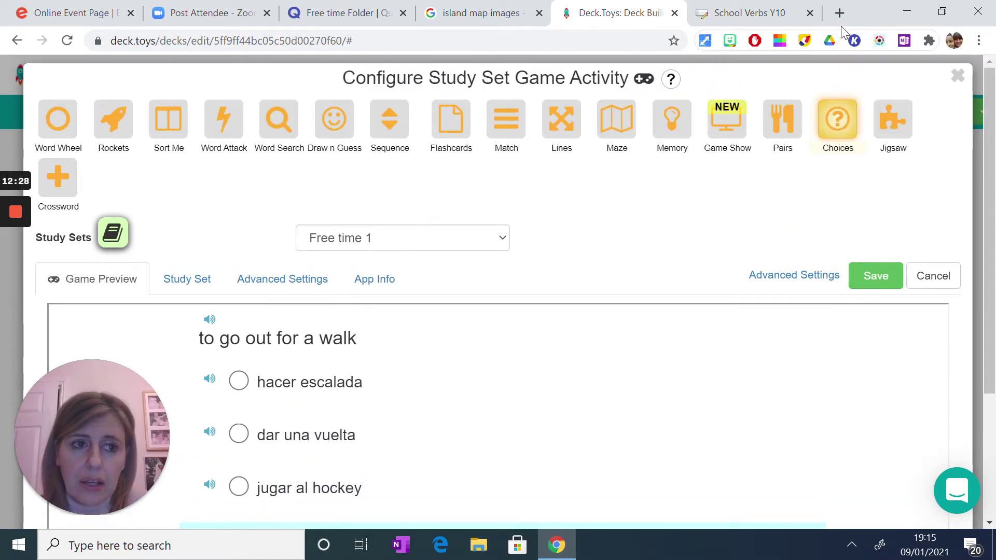
pyautogui.click(956, 79)
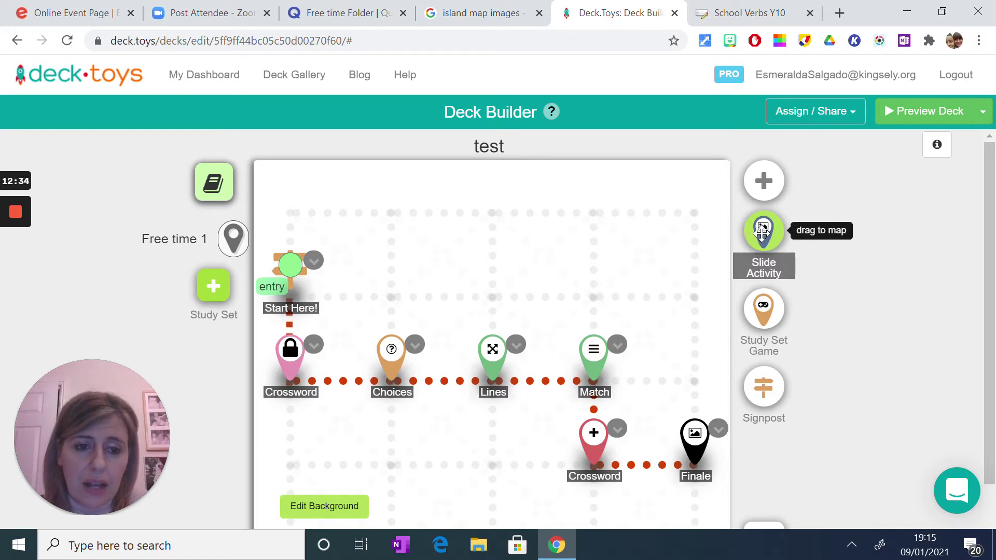
# Add a slide activity directly above Choices, connect it to Choices with a path, and open it for editing.
pyautogui.moveTo(763, 237); pyautogui.dragTo(387, 252)
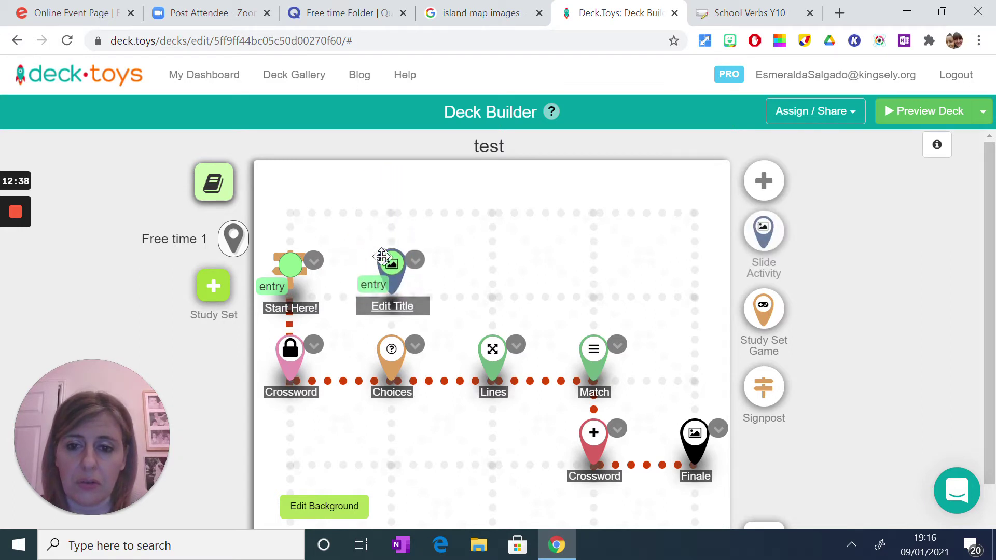
pyautogui.click(395, 327)
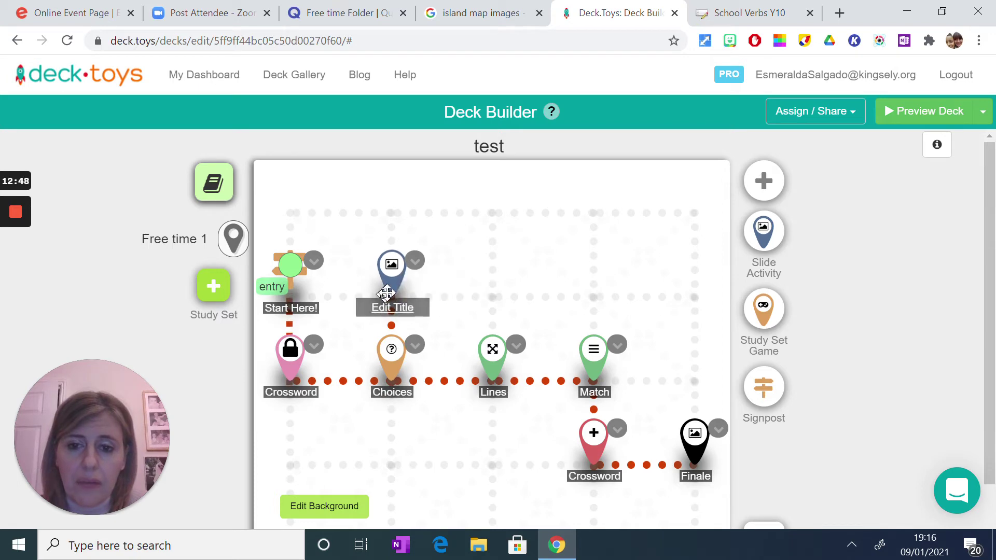
pyautogui.click(388, 268)
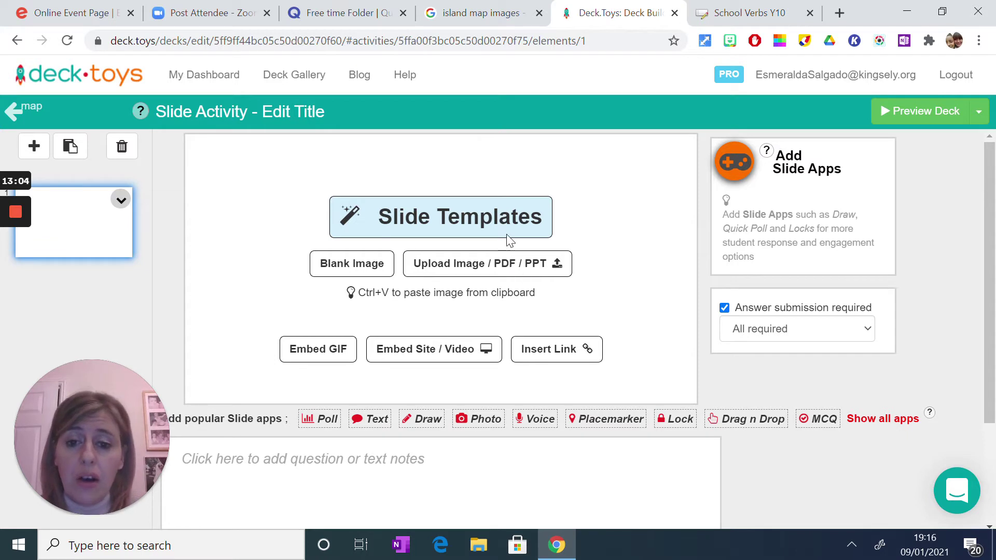
# Examine the complete range of slide apps available for the blank slide, including Tools and Mystery Apps, without inserting one.
pyautogui.moveTo(988, 279); pyautogui.dragTo(991, 304)
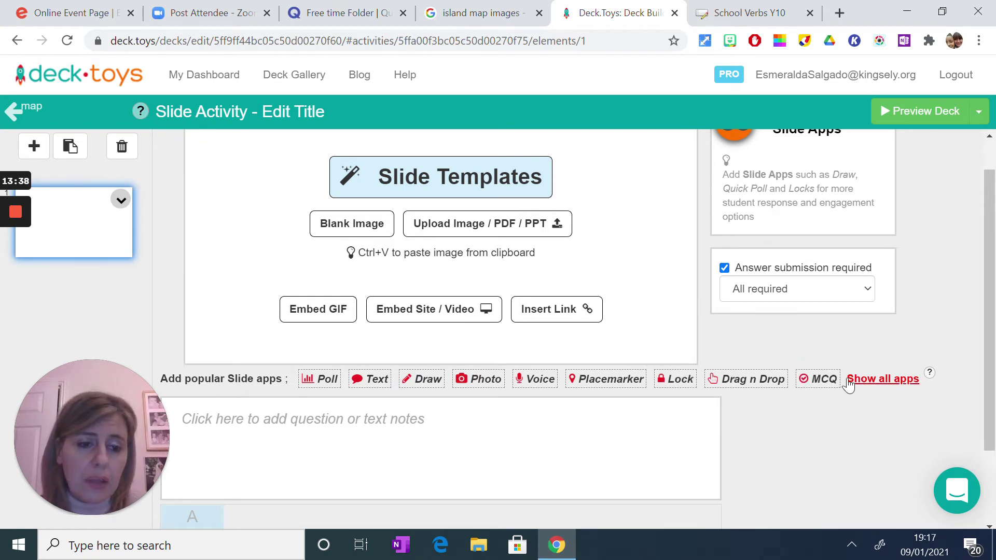
pyautogui.click(888, 380)
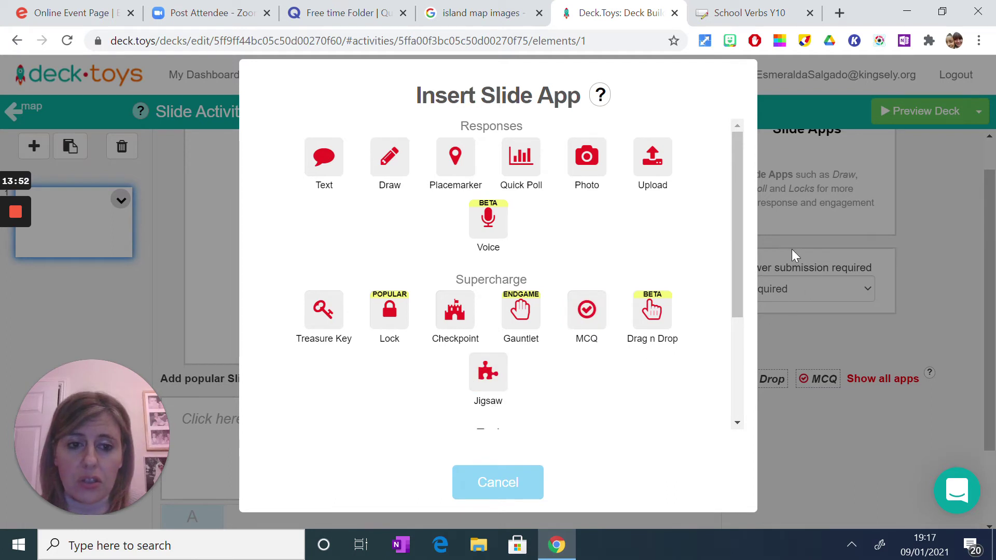
pyautogui.moveTo(736, 253); pyautogui.dragTo(723, 368)
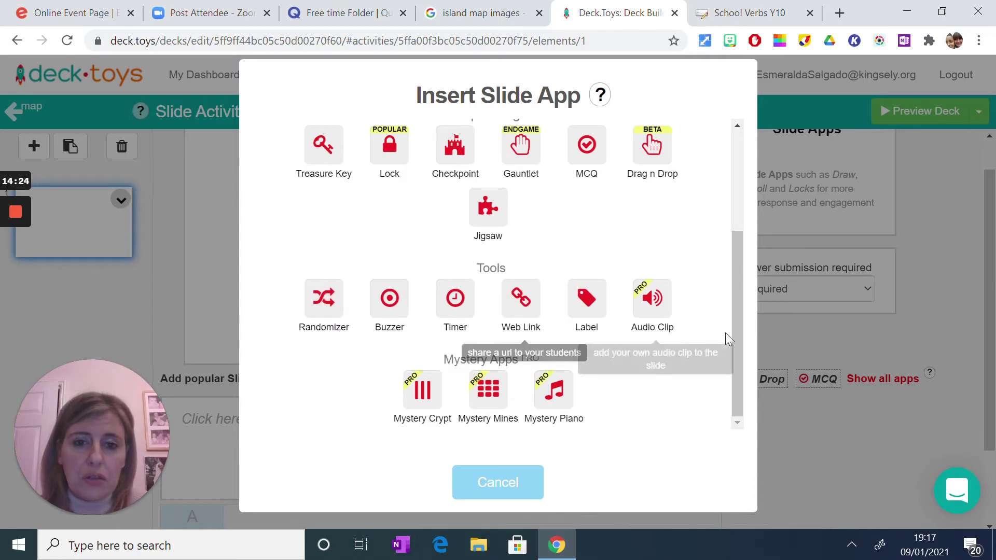
pyautogui.moveTo(736, 358); pyautogui.dragTo(746, 246)
pyautogui.click(513, 483)
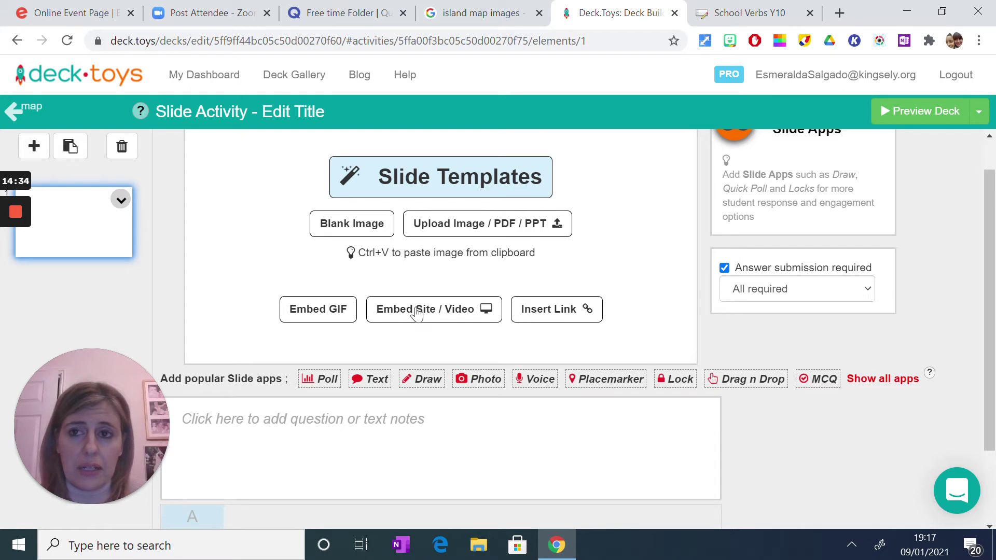
# Switch to the School Verbs Y10 browser tab, go to learningapps.org, and open the account's own collection of apps.
pyautogui.click(761, 19)
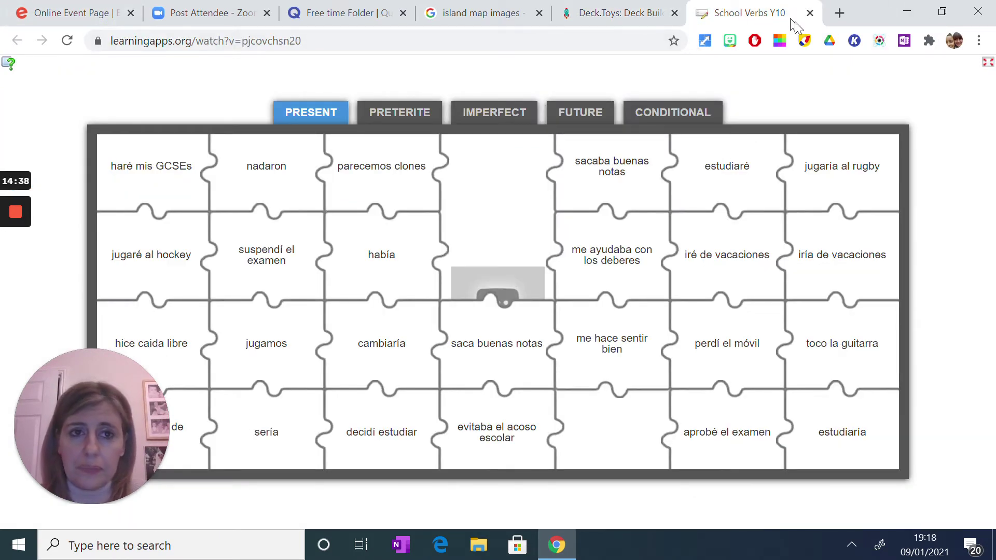
pyautogui.click(468, 45)
pyautogui.press('BackSpace')
pyautogui.write('lear')
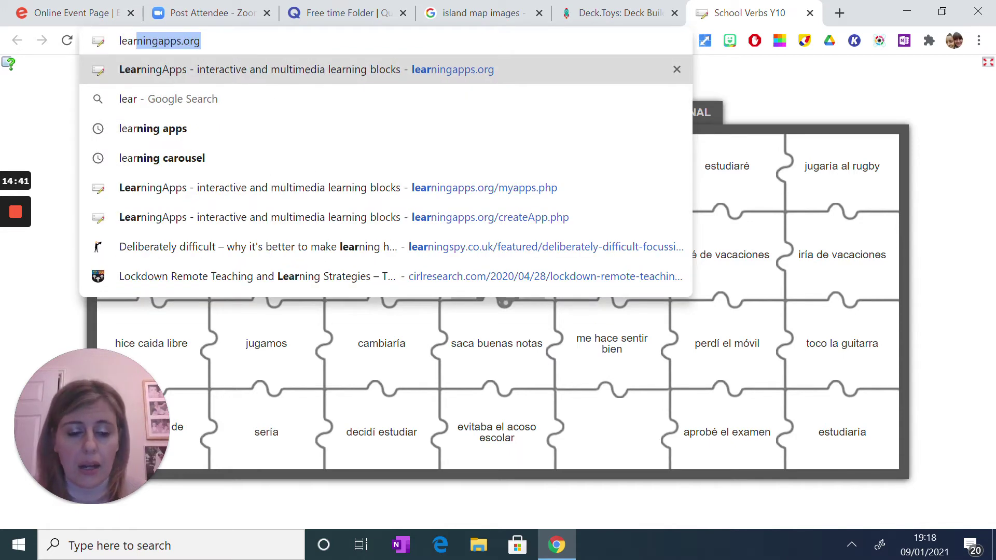
pyautogui.press('Return')
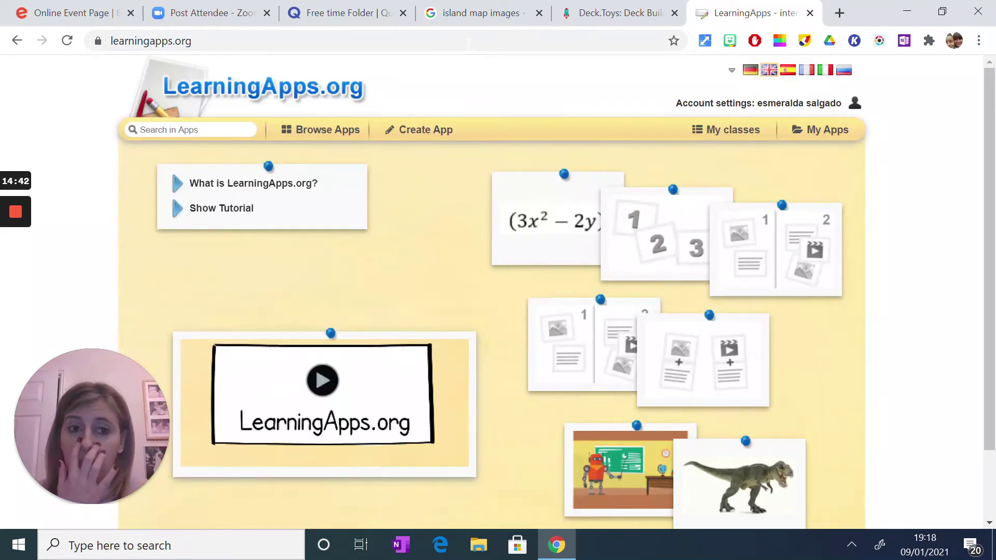
pyautogui.click(835, 131)
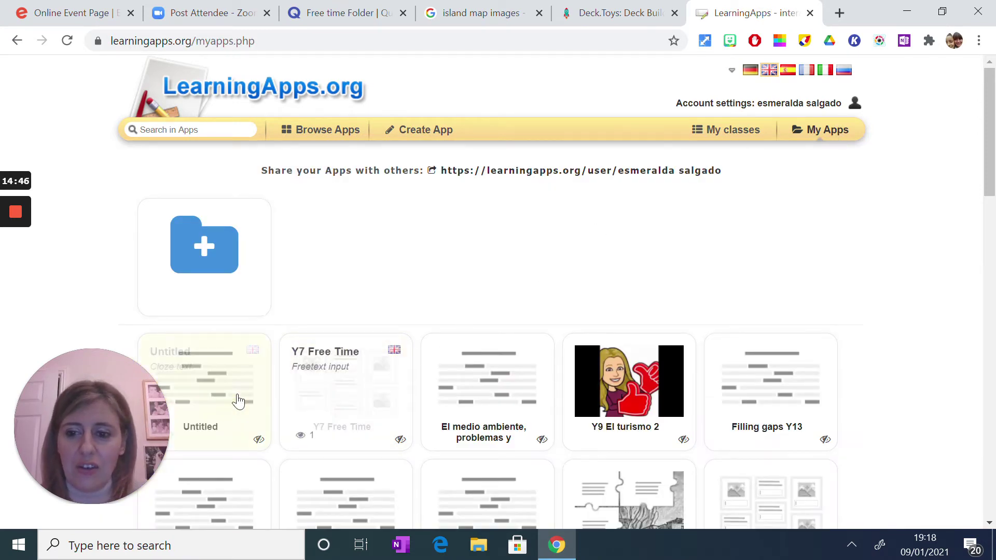
# Open the Y7 Free Time app in LearningApps and copy its iframe embed code.
pyautogui.click(220, 399)
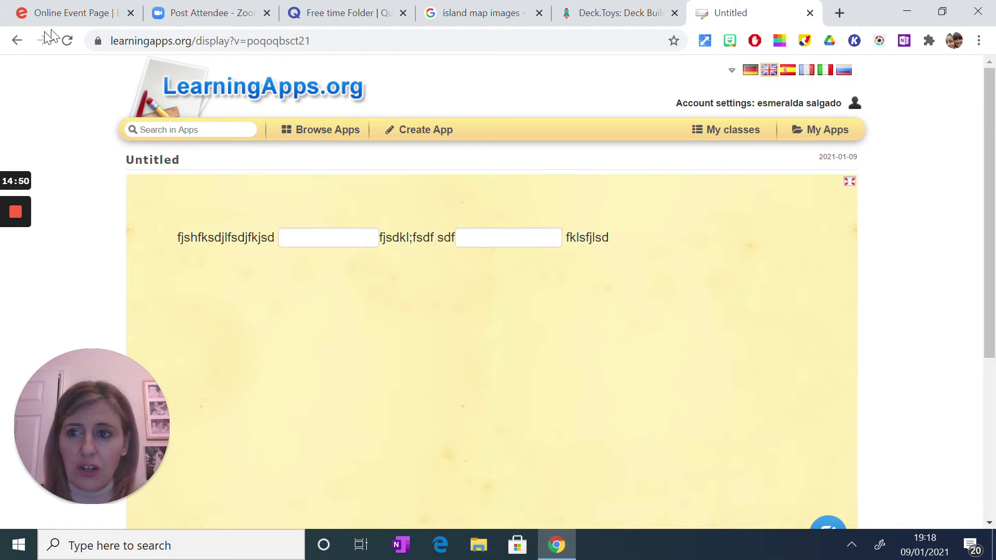
pyautogui.click(17, 40)
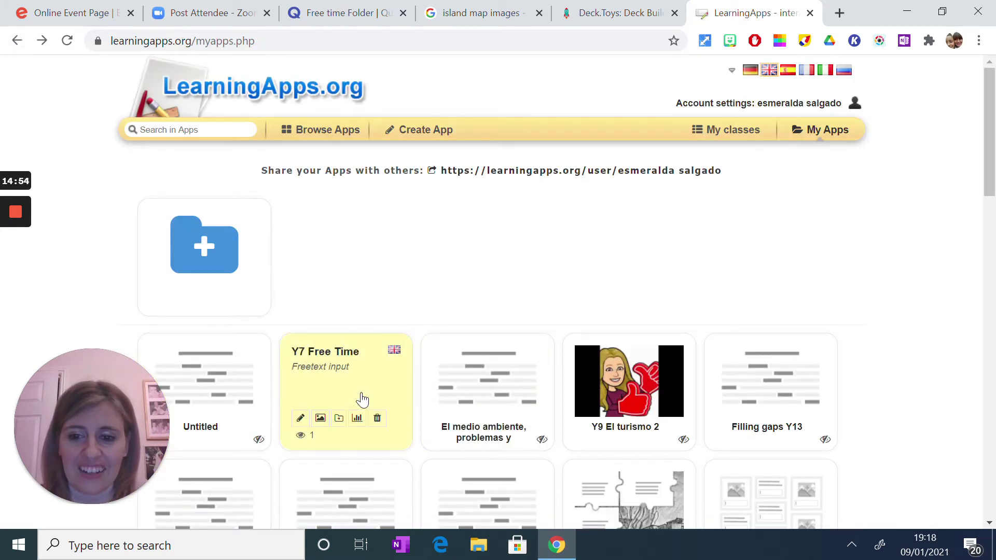
pyautogui.click(362, 399)
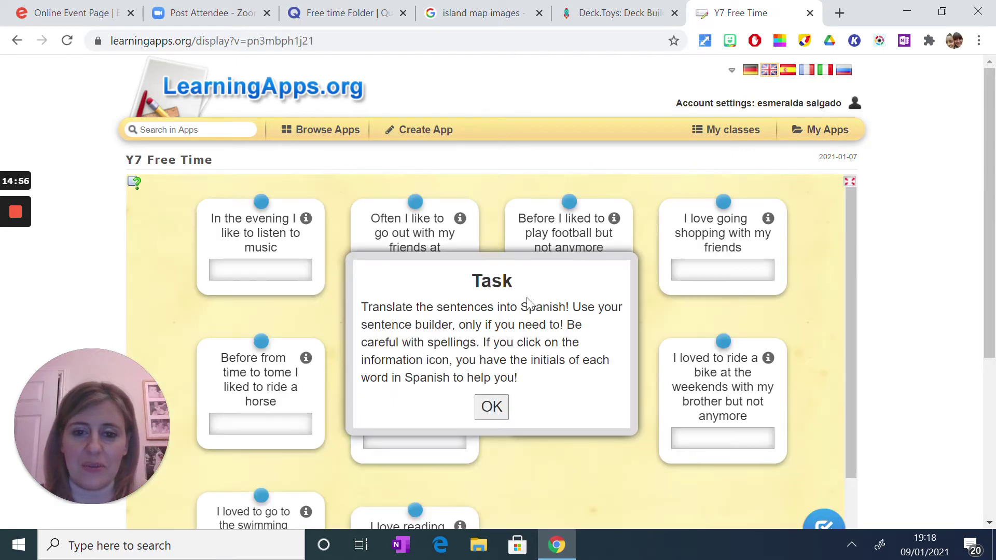
pyautogui.moveTo(990, 149); pyautogui.dragTo(978, 311)
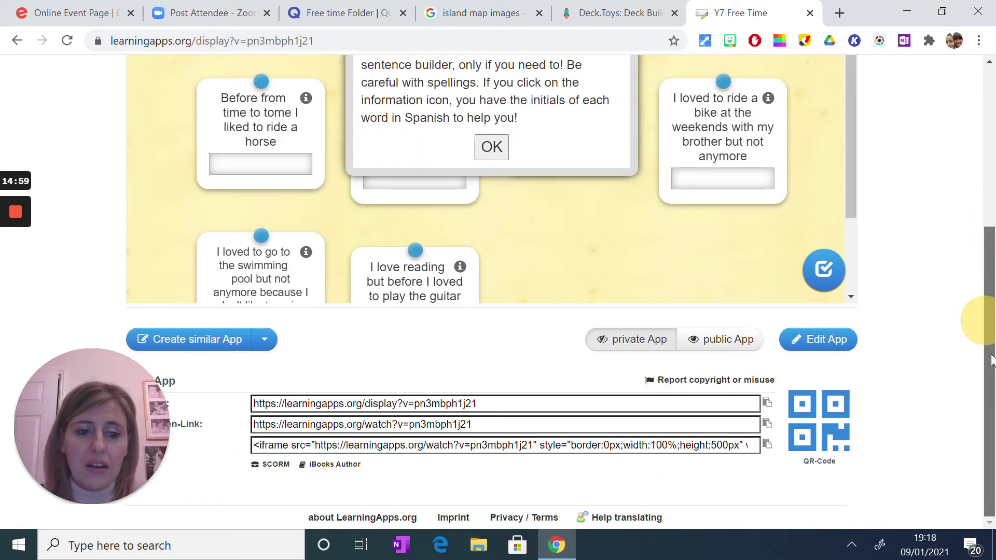
pyautogui.click(767, 445)
pyautogui.moveTo(110, 367); pyautogui.dragTo(36, 277)
# Switch back to Deck.Toys, embed the Y7 Free Time app in the blank slide using the copied code, and dismiss its task message.
pyautogui.click(618, 13)
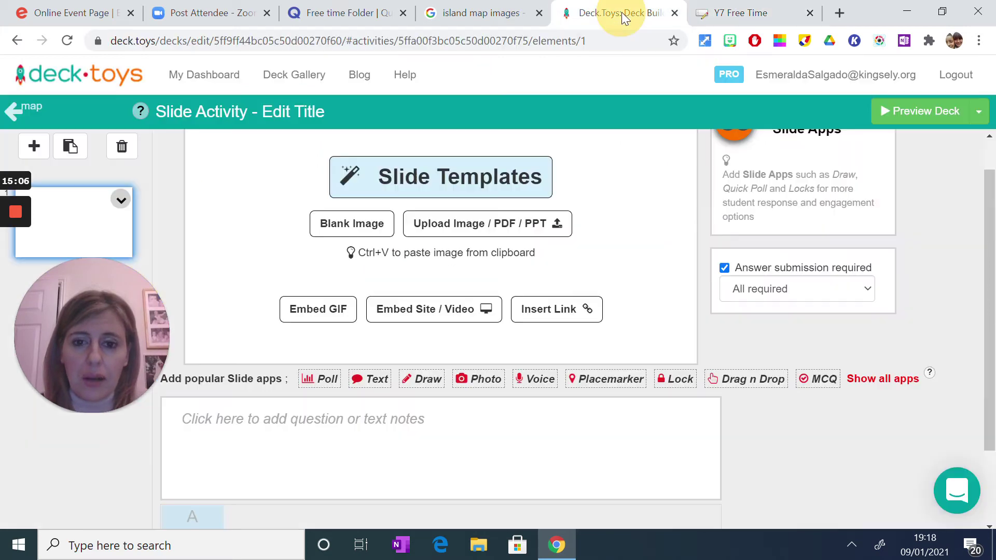
pyautogui.click(423, 311)
pyautogui.click(350, 278)
pyautogui.hotkey('ctrl', 'v')
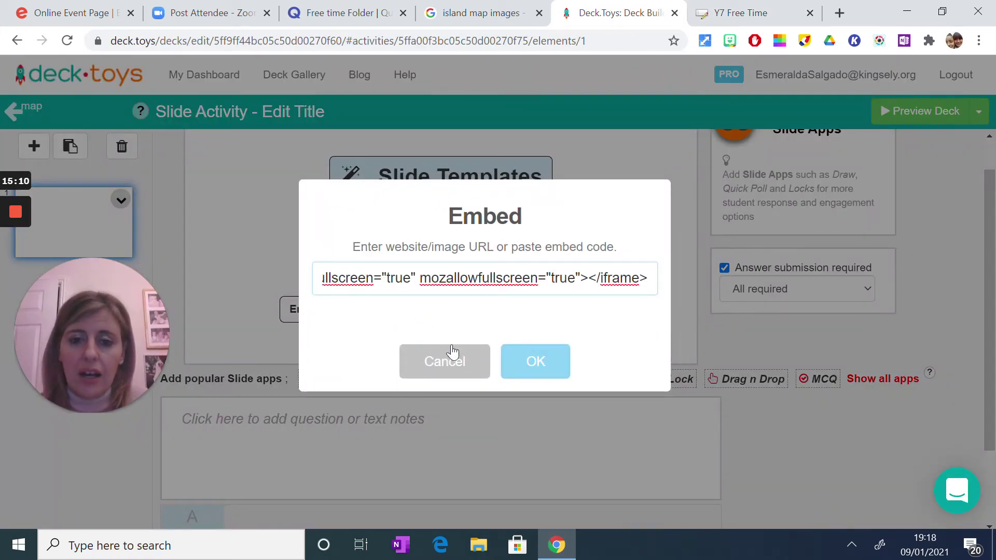
pyautogui.click(535, 359)
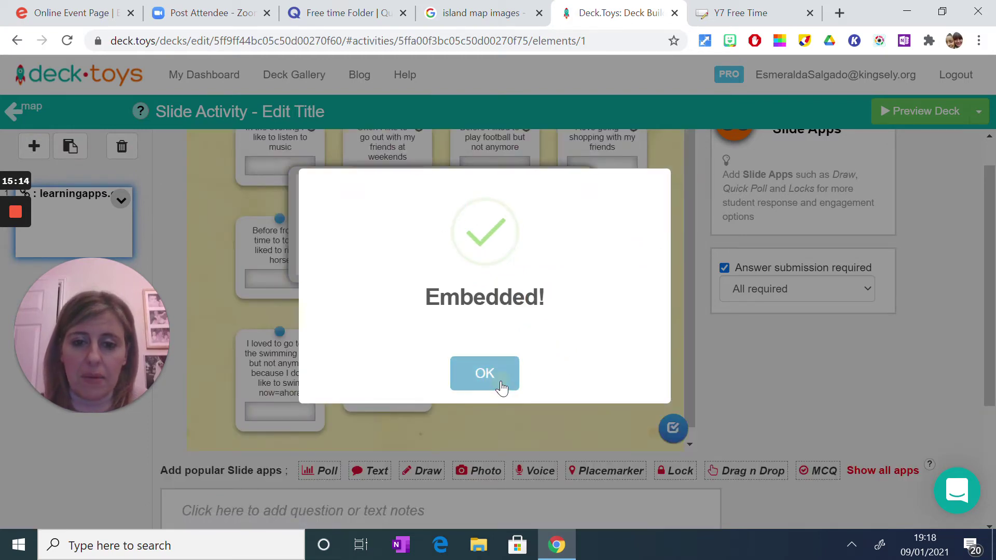
pyautogui.click(498, 385)
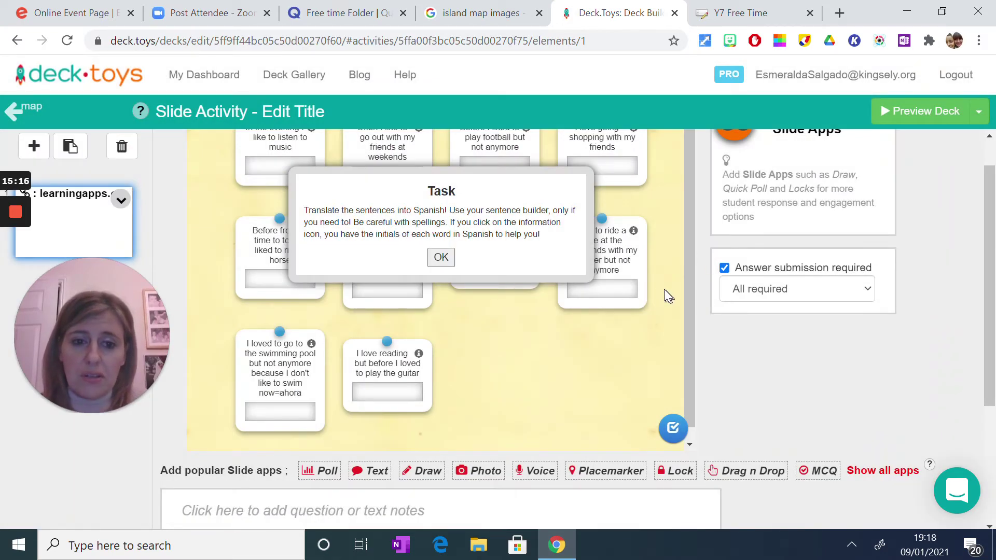
pyautogui.moveTo(692, 278); pyautogui.dragTo(695, 214)
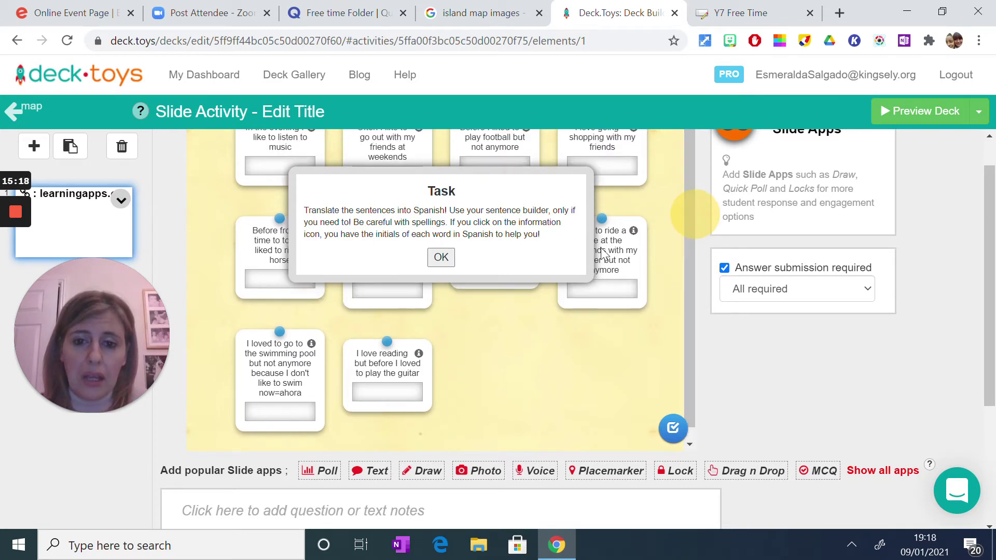
pyautogui.click(440, 257)
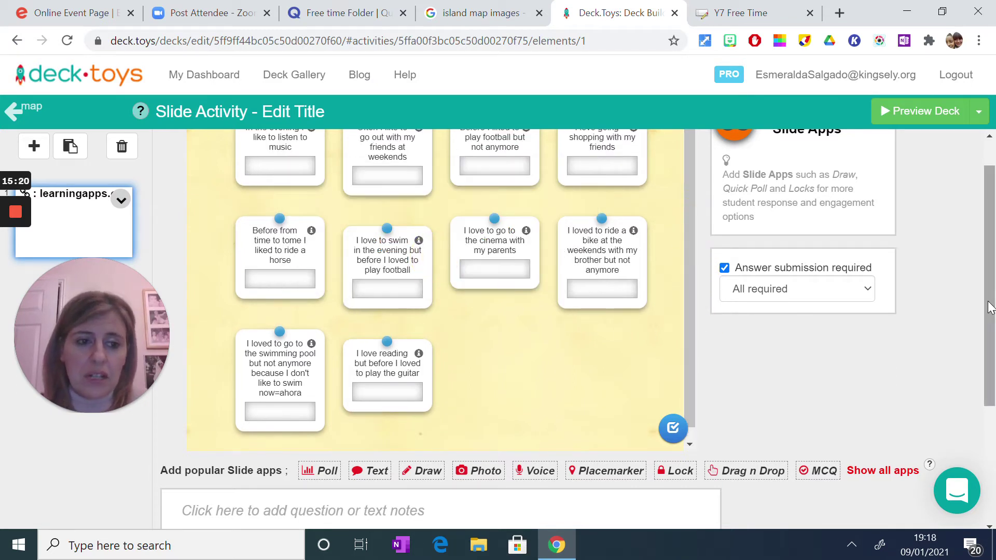
# Add a Text response app to the question area below the embedded exercise.
pyautogui.moveTo(990, 307); pyautogui.dragTo(985, 259)
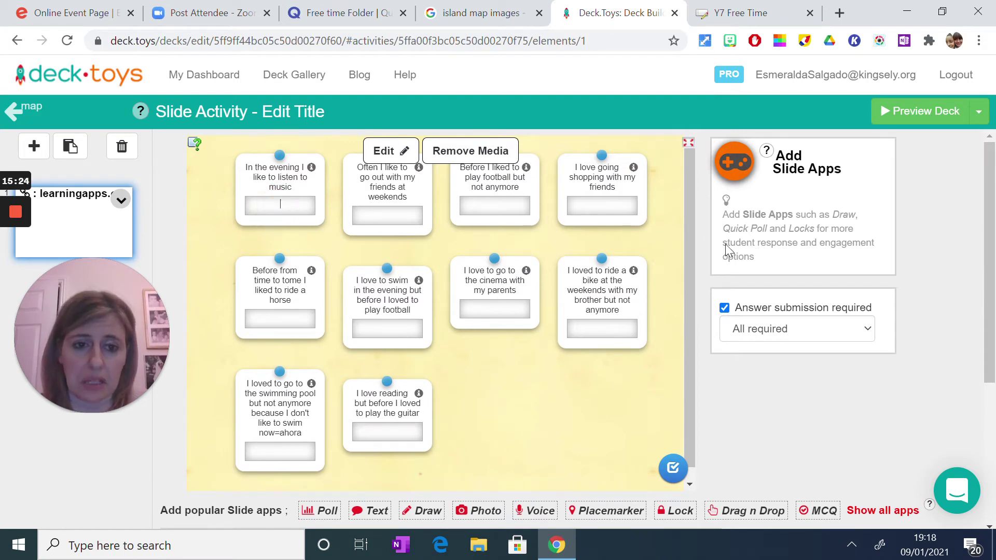
pyautogui.moveTo(991, 262); pyautogui.dragTo(987, 314)
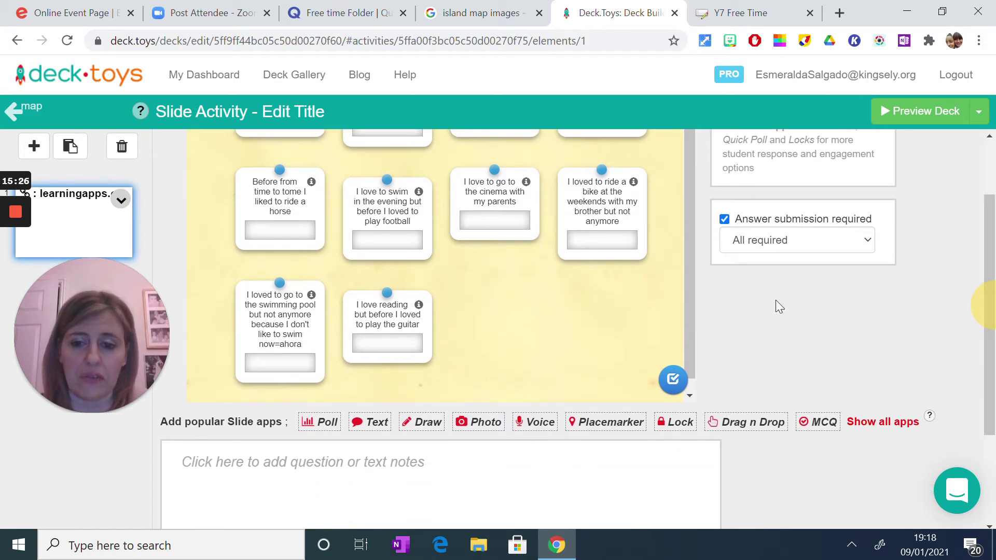
pyautogui.moveTo(373, 419); pyautogui.dragTo(244, 478)
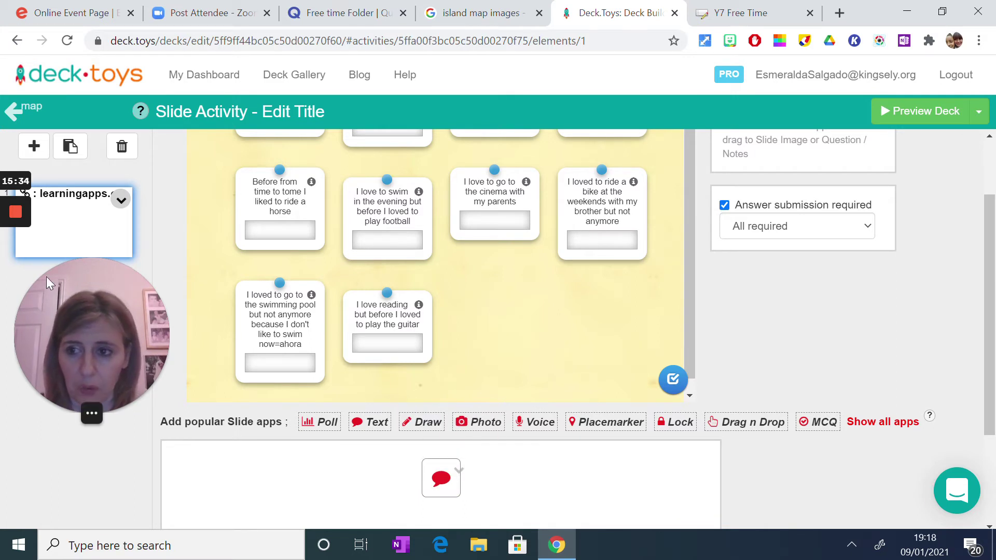
# Add the prompt "Improve one of the sentences" before the Text response app in the question area and save it.
pyautogui.moveTo(15, 258)
pyautogui.click(15, 277)
pyautogui.scroll(-3, 13, 275)
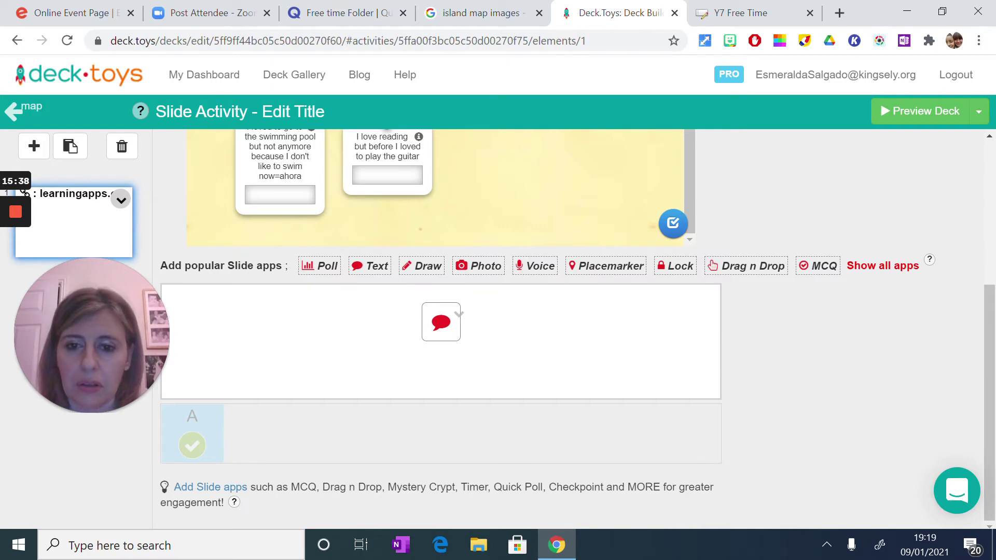
pyautogui.scroll(2, 225, 446)
pyautogui.scroll(-2, 225, 446)
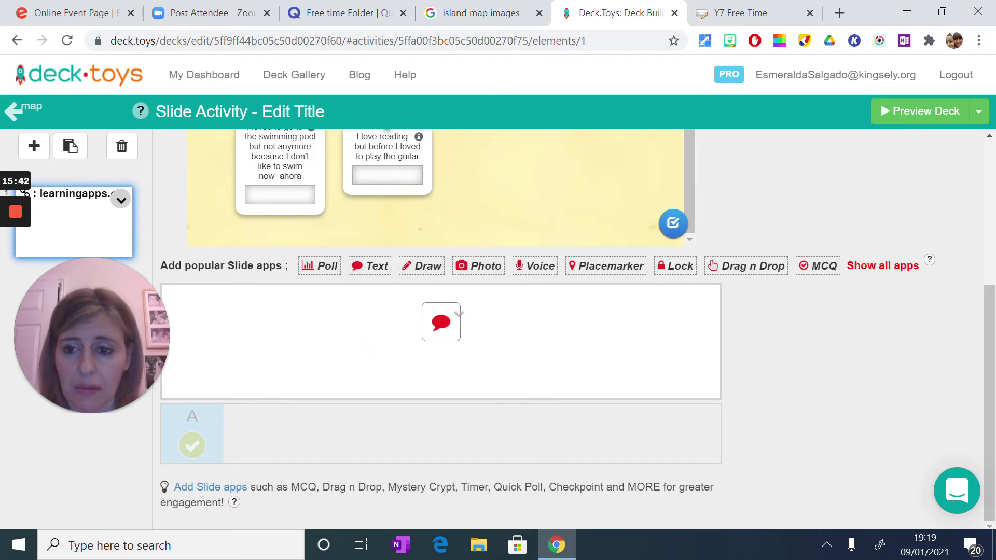
pyautogui.click(250, 309)
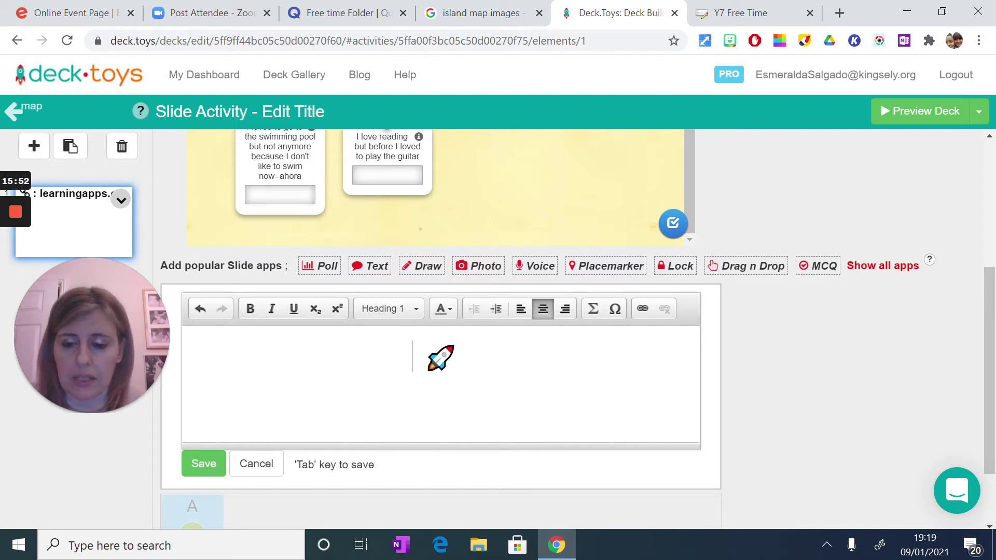
pyautogui.write('Inmp')
pyautogui.press('BackSpace')
pyautogui.press('BackSpace')
pyautogui.press('BackSpace')
pyautogui.press('BackSpace')
pyautogui.write('Improve one of the ')
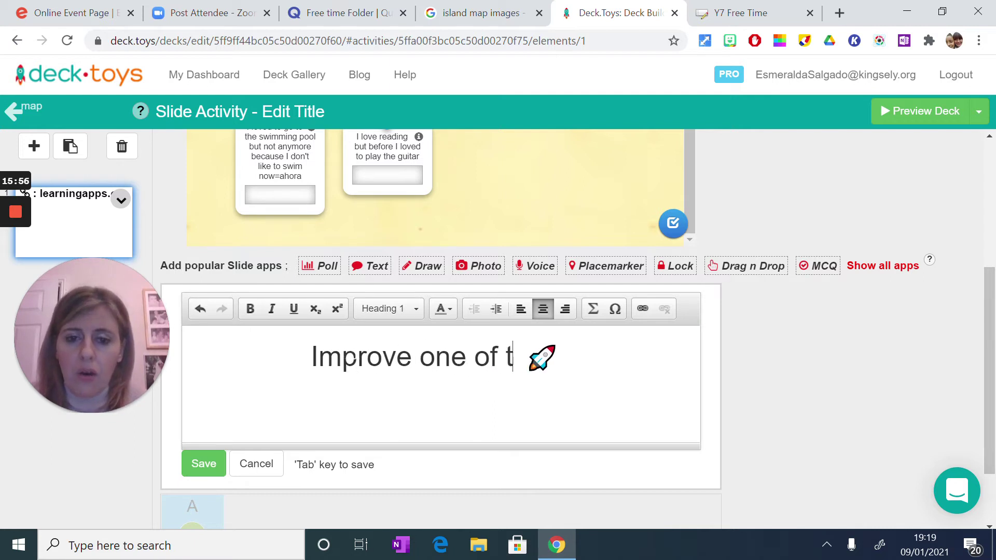
pyautogui.write('sentences')
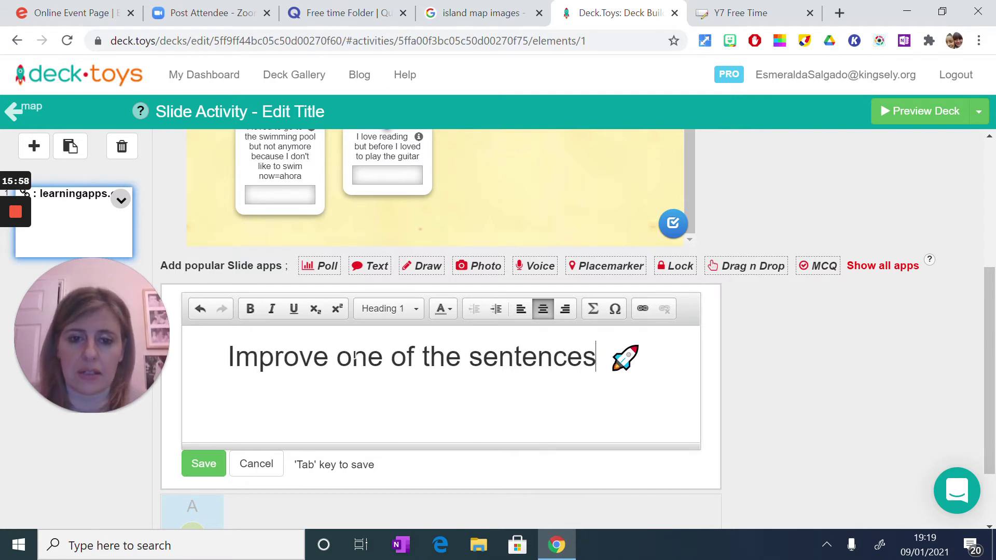
pyautogui.click(206, 465)
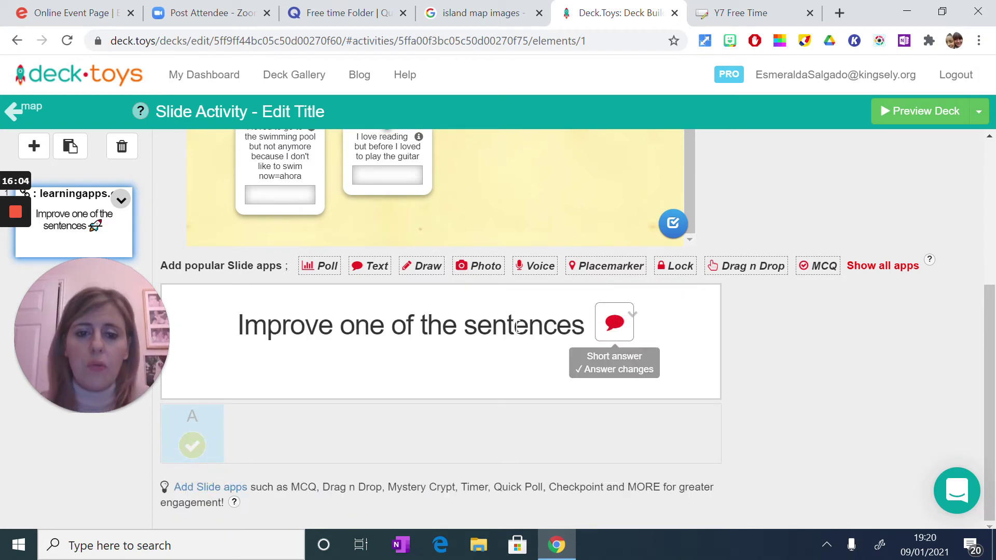
# Configure the Text response app to accept long text of 500 characters, keeping answer changes allowed.
pyautogui.click(631, 315)
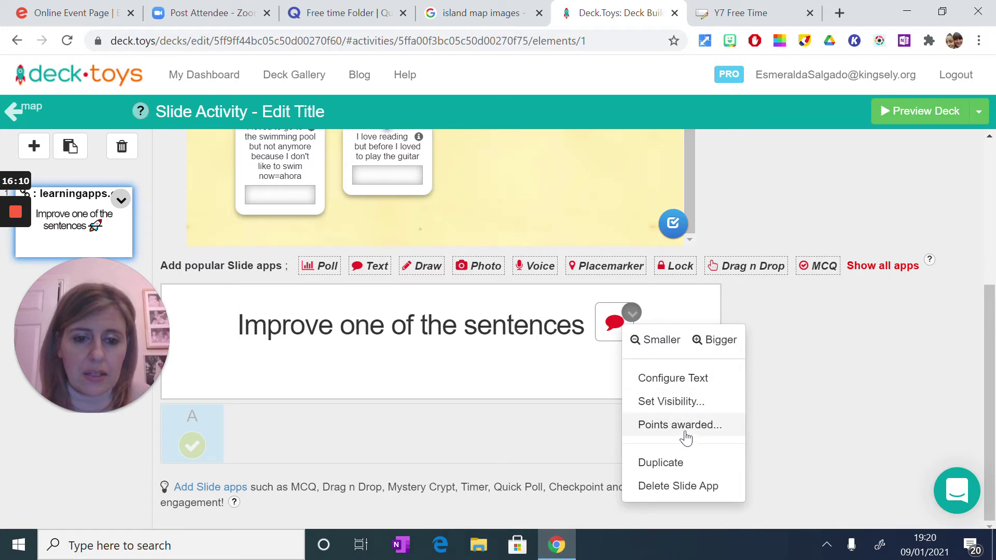
pyautogui.click(669, 381)
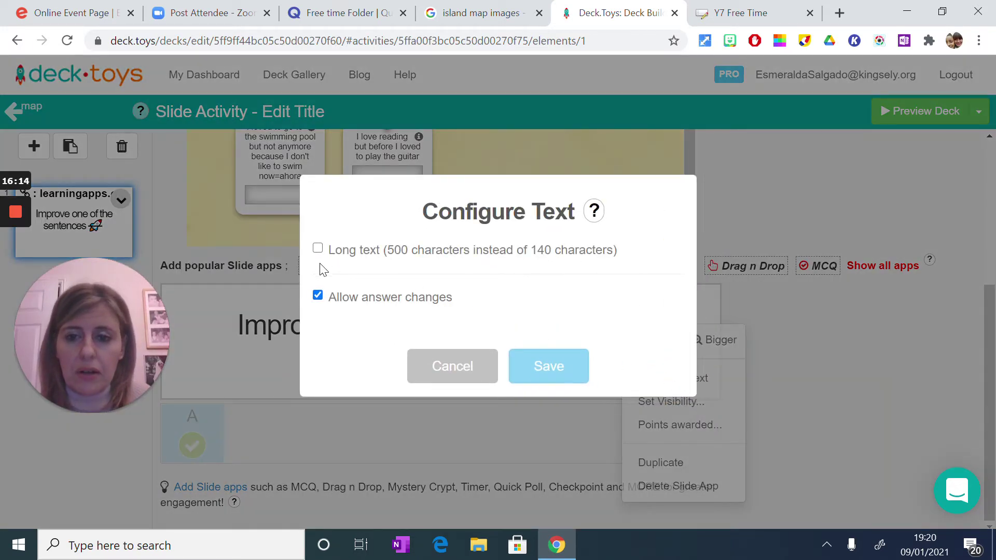
pyautogui.click(319, 251)
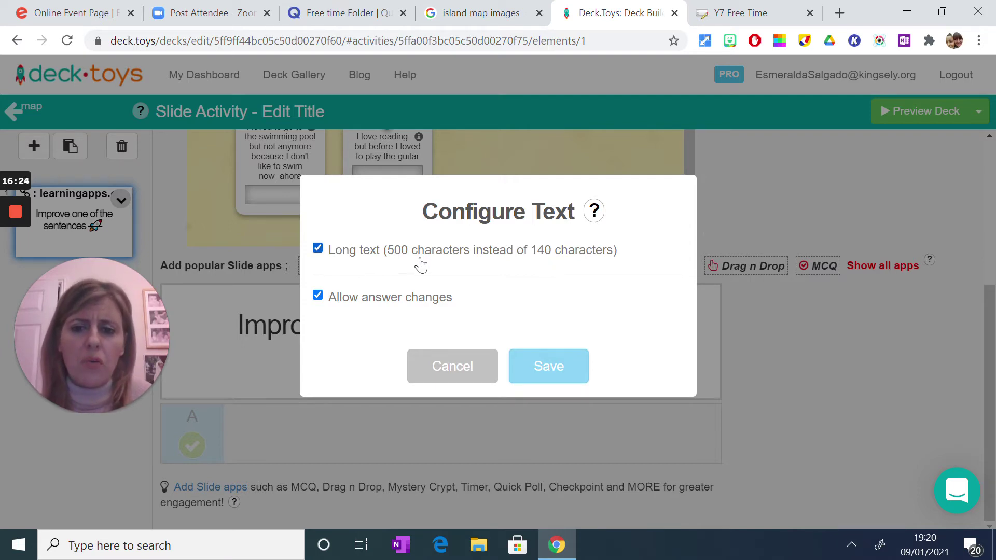
pyautogui.click(553, 378)
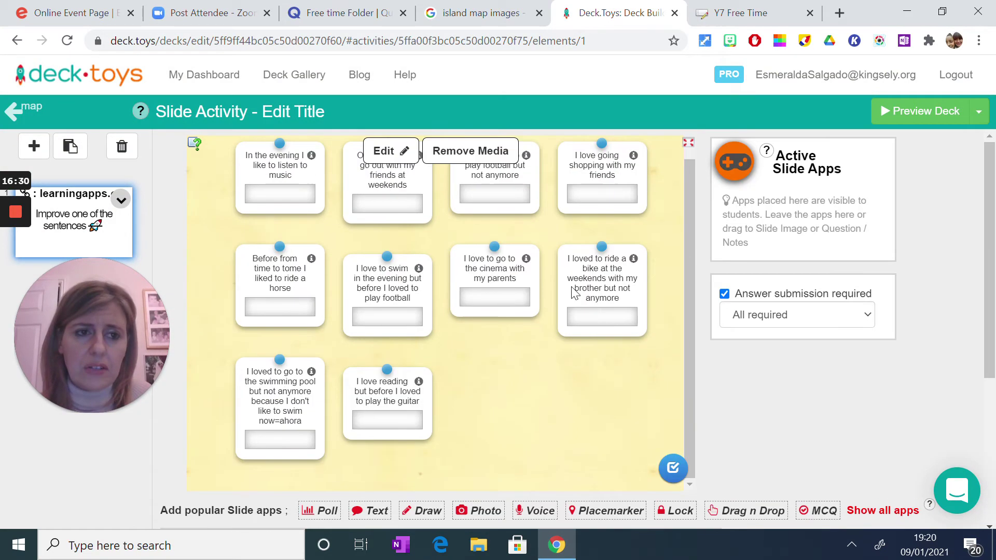
# Preview the deck as a student, then close the preview and go back to the slide editor.
pyautogui.click(915, 123)
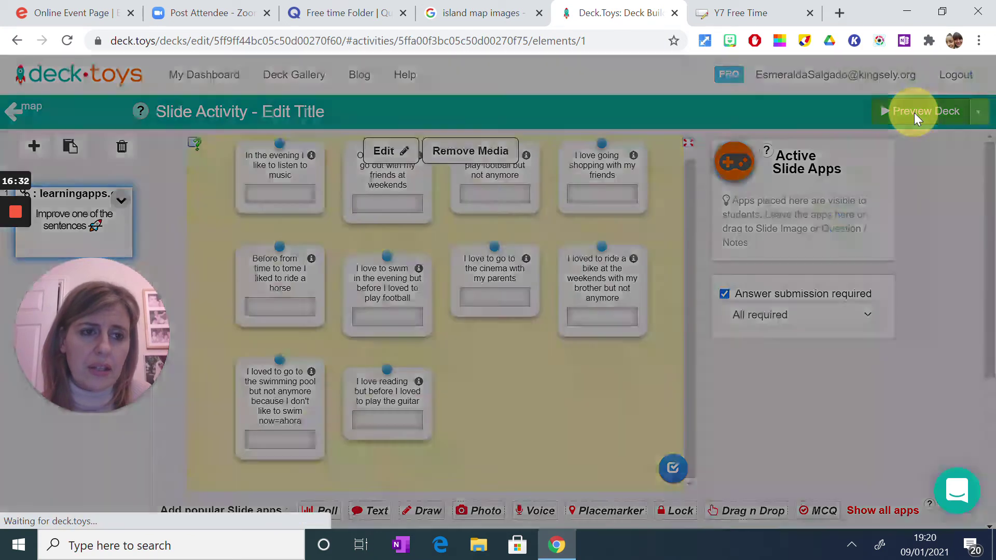
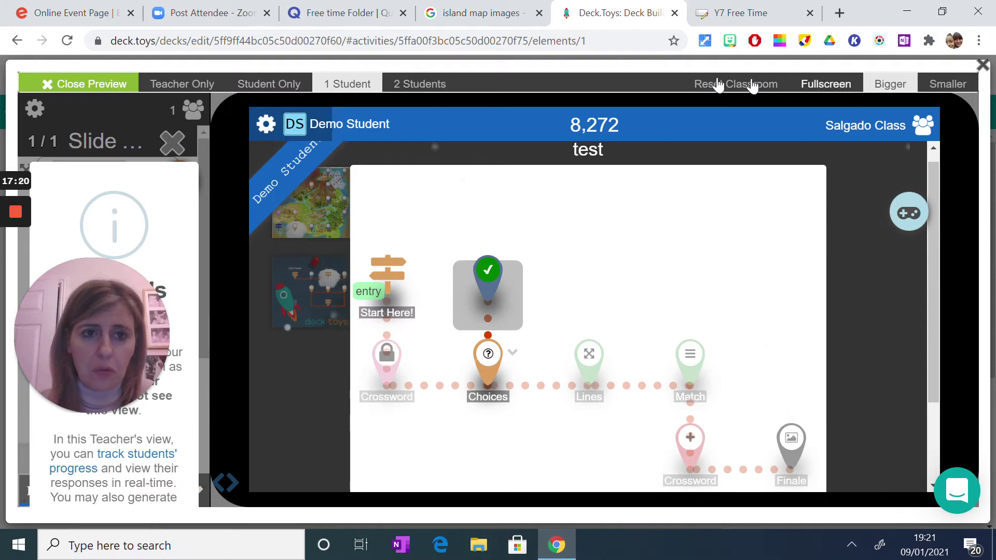
pyautogui.click(101, 94)
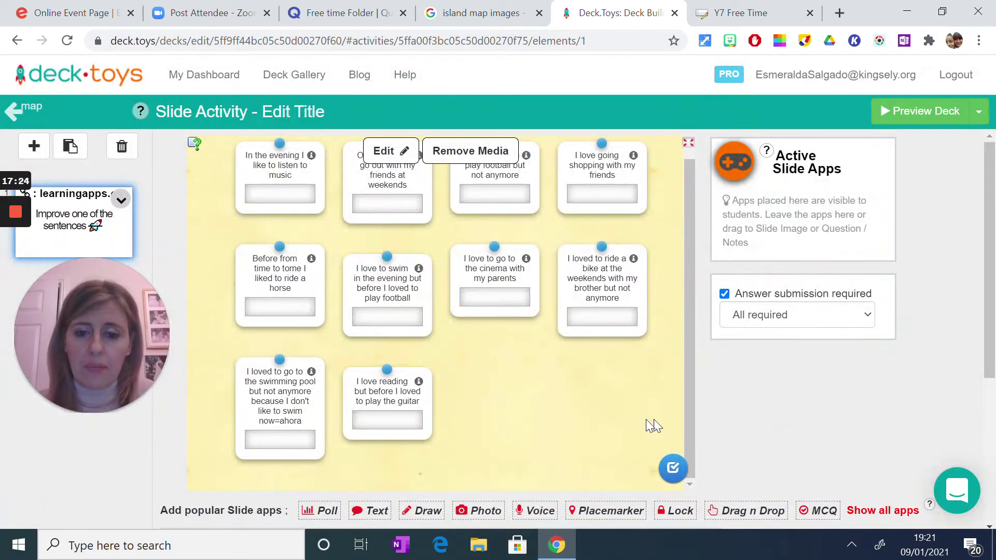
pyautogui.scroll(-2, 606, 406)
pyautogui.scroll(1, 602, 396)
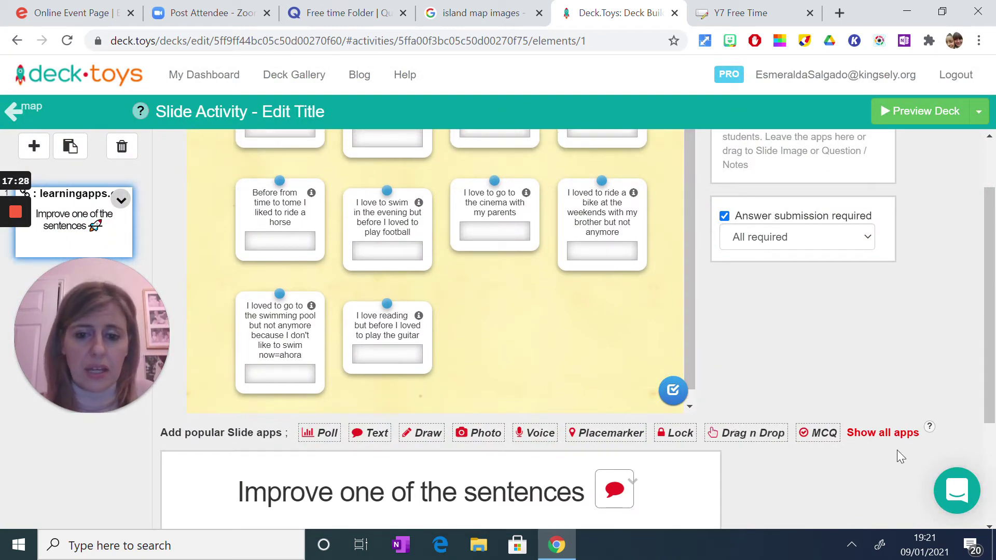
pyautogui.scroll(2, 861, 340)
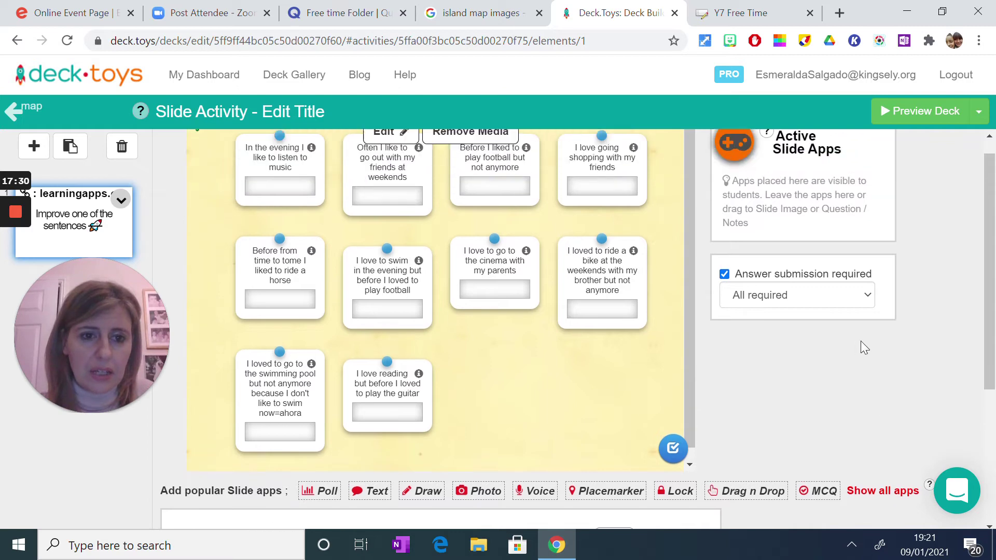
# Insert two Treasure Key apps and place one on the empty lower-right area of the embedded exercise.
pyautogui.scroll(-3, 863, 367)
pyautogui.click(872, 354)
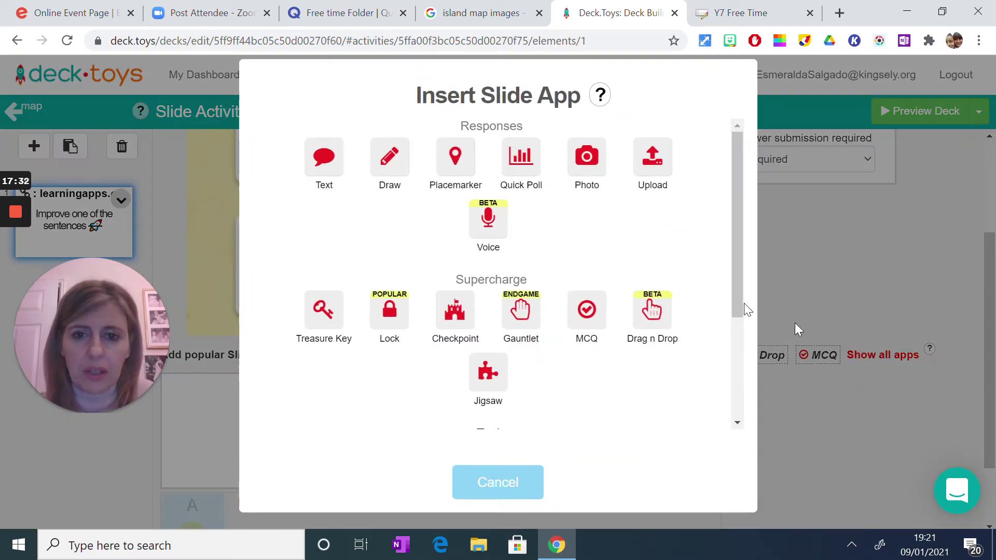
pyautogui.click(326, 329)
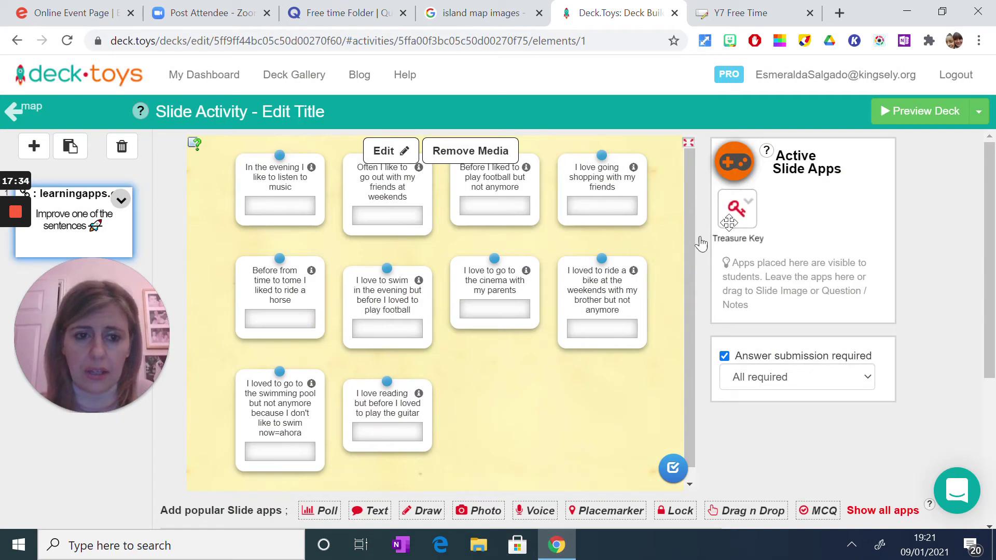
pyautogui.scroll(-5, 858, 276)
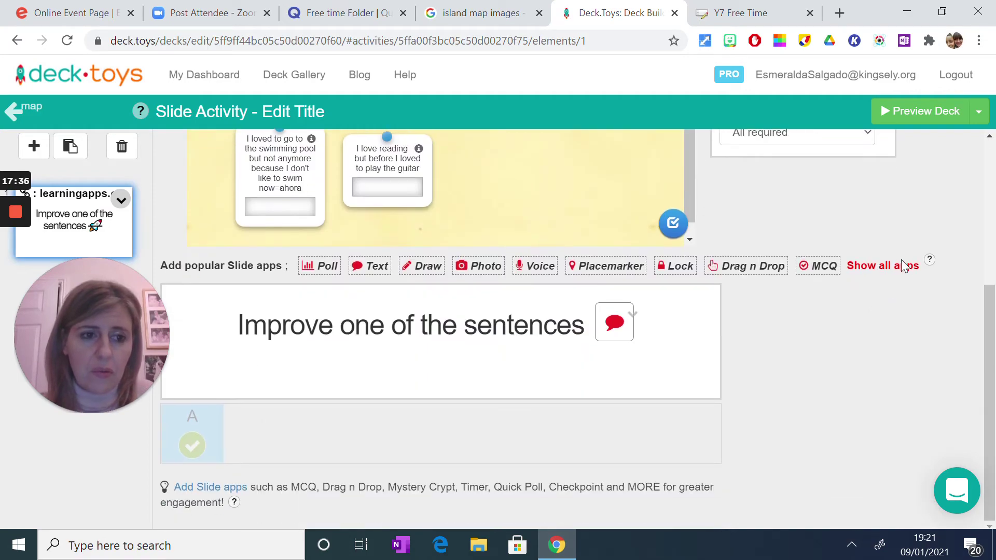
pyautogui.click(888, 267)
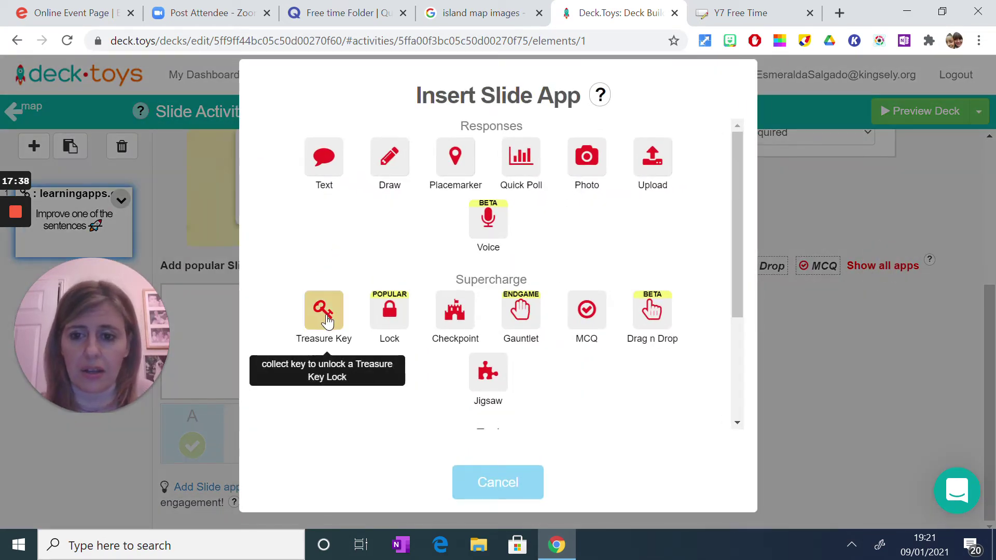
pyautogui.click(326, 320)
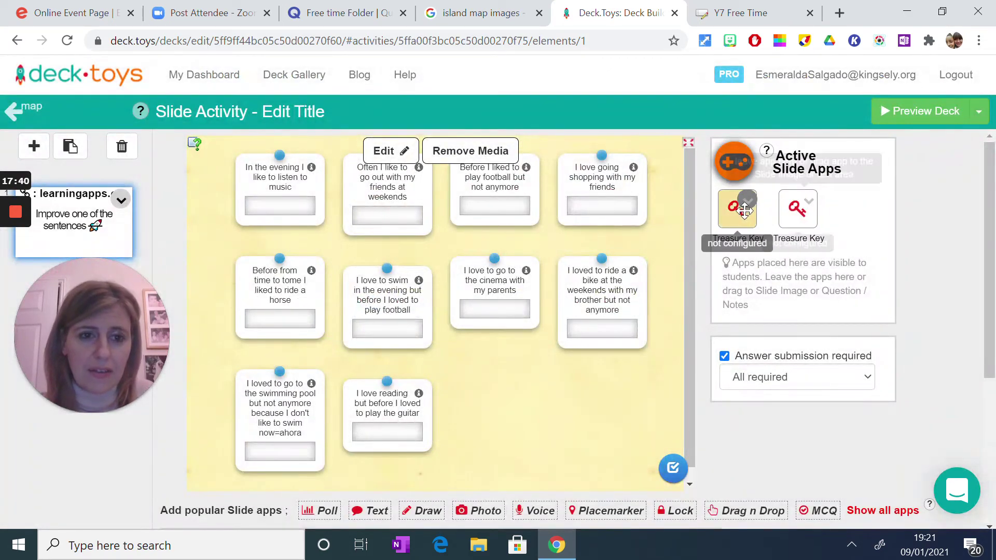
pyautogui.moveTo(749, 222); pyautogui.dragTo(631, 423)
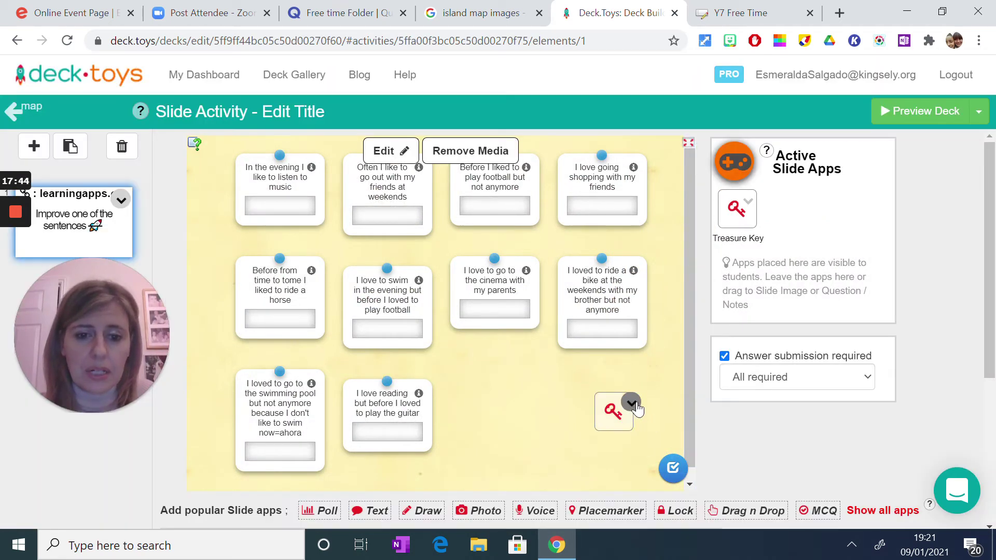
# Configure the Treasure Key placed on the exercise with the name Gold Key and the key ID gold.
pyautogui.click(631, 403)
pyautogui.scroll(-3, 709, 398)
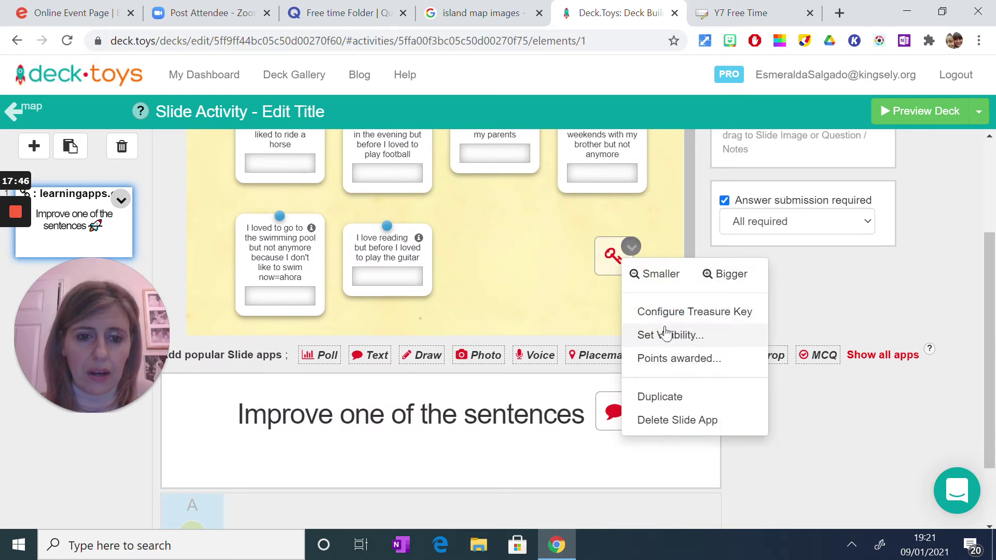
pyautogui.click(672, 317)
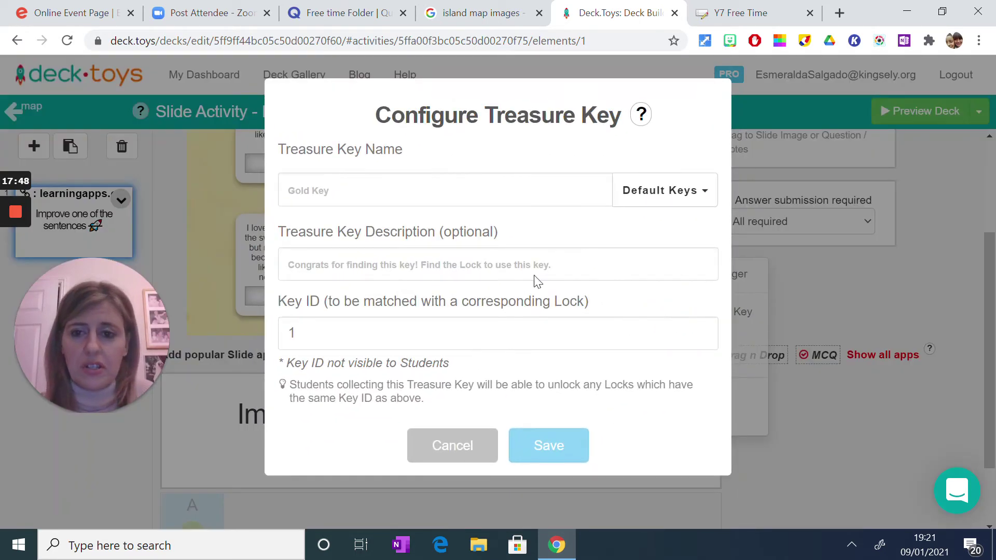
pyautogui.click(333, 189)
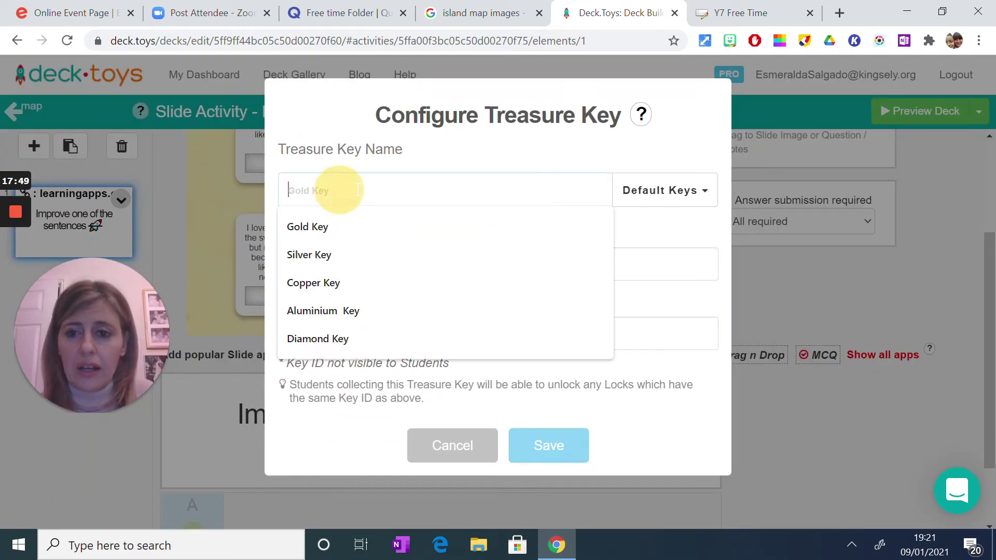
pyautogui.click(322, 227)
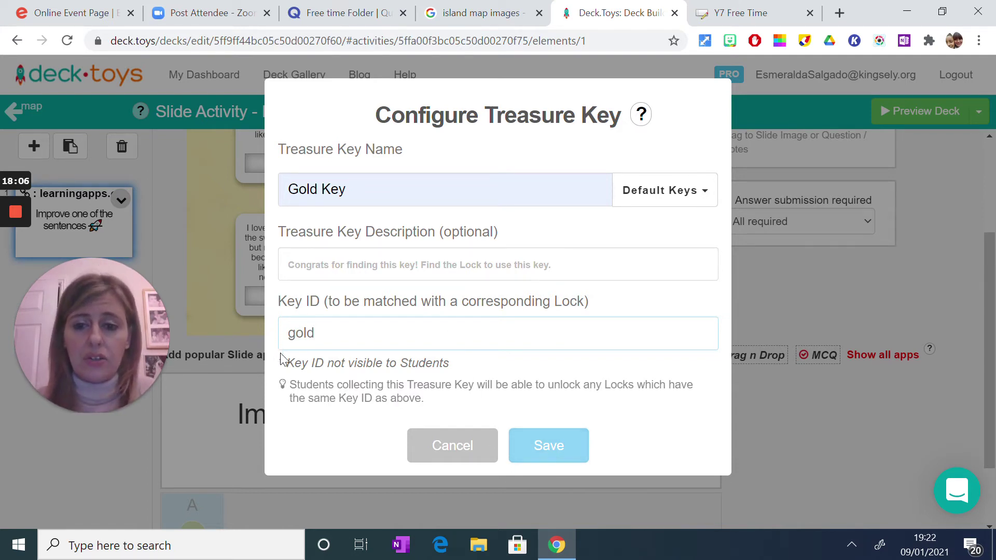
pyautogui.click(549, 445)
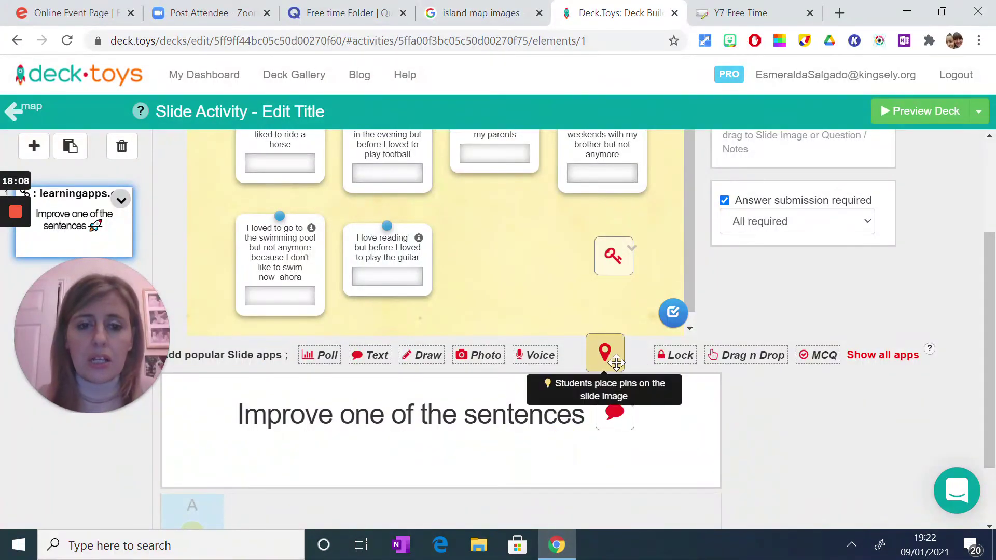
pyautogui.scroll(3, 338, 189)
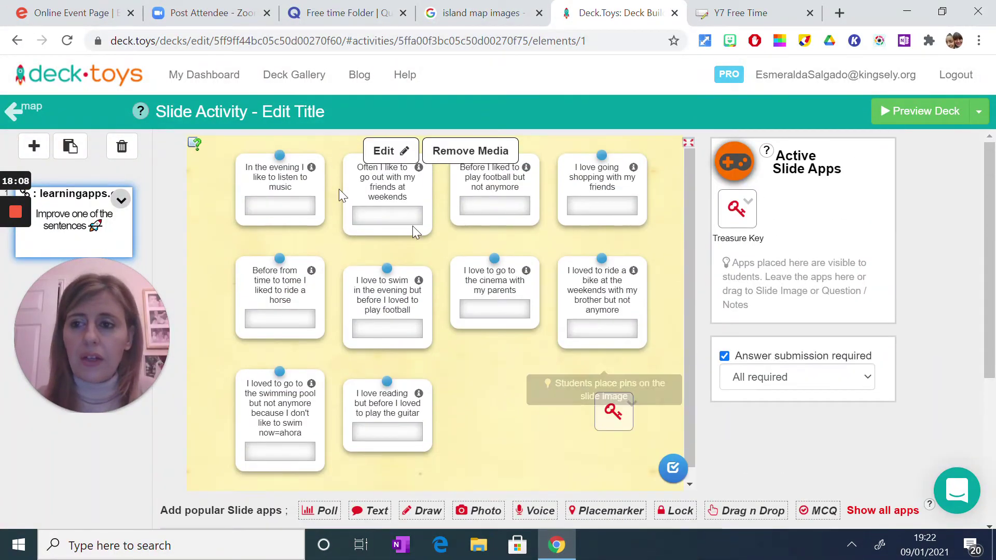
# Return to the deck map, replace the green Match activity with a new Slide Activity, and open it for editing.
pyautogui.click(14, 115)
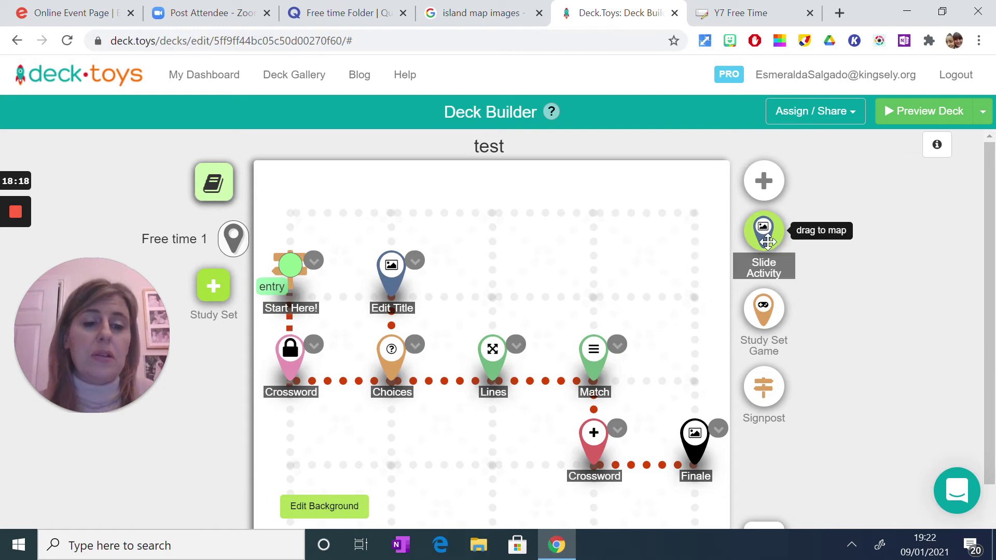
pyautogui.moveTo(764, 240); pyautogui.dragTo(620, 240)
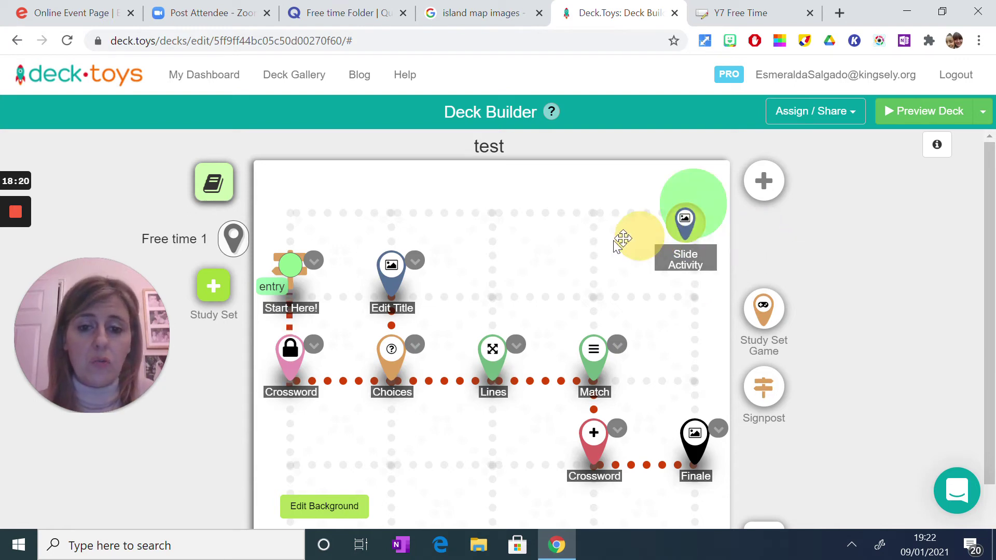
pyautogui.click(617, 345)
pyautogui.scroll(-3, 469, 407)
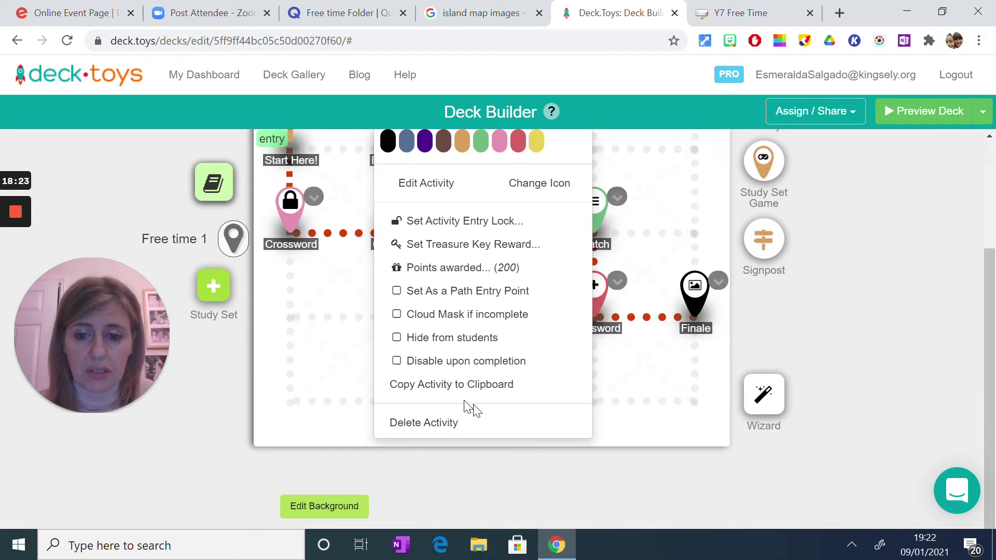
pyautogui.click(437, 422)
pyautogui.click(701, 150)
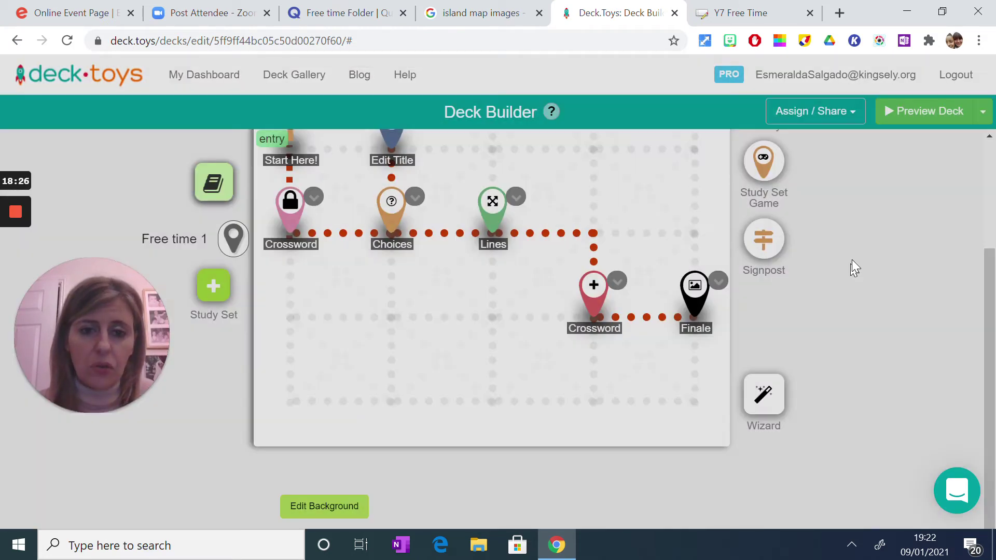
pyautogui.moveTo(764, 231); pyautogui.dragTo(593, 340)
pyautogui.click(593, 340)
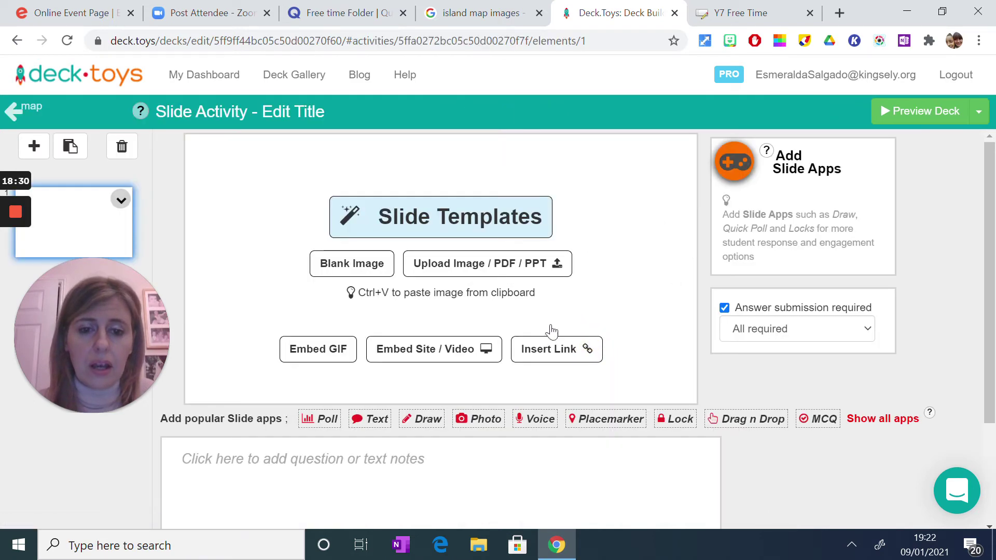
# Start a site embed on the blank slide, then search the web for wheel of names in a new tab and open the Wheel of Names site.
pyautogui.click(420, 356)
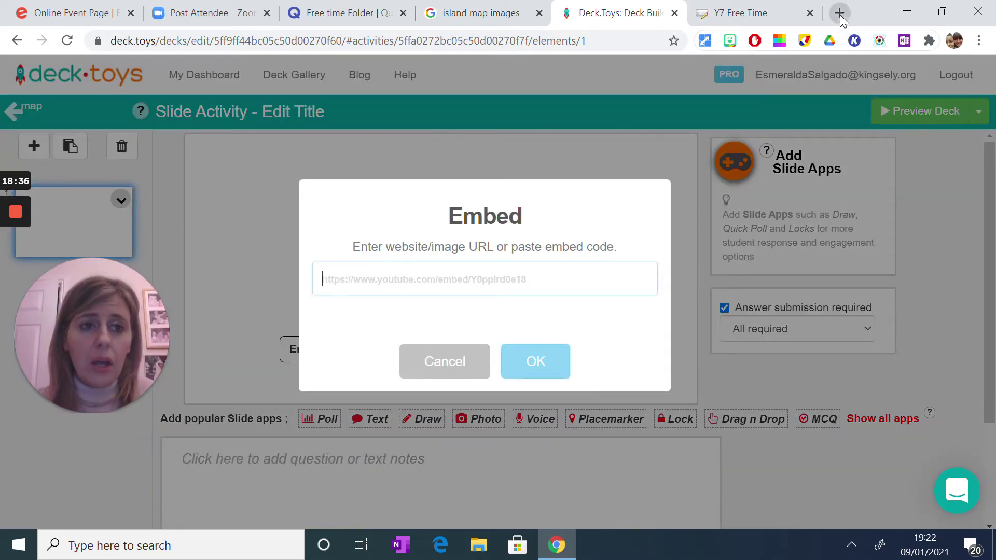
pyautogui.click(839, 13)
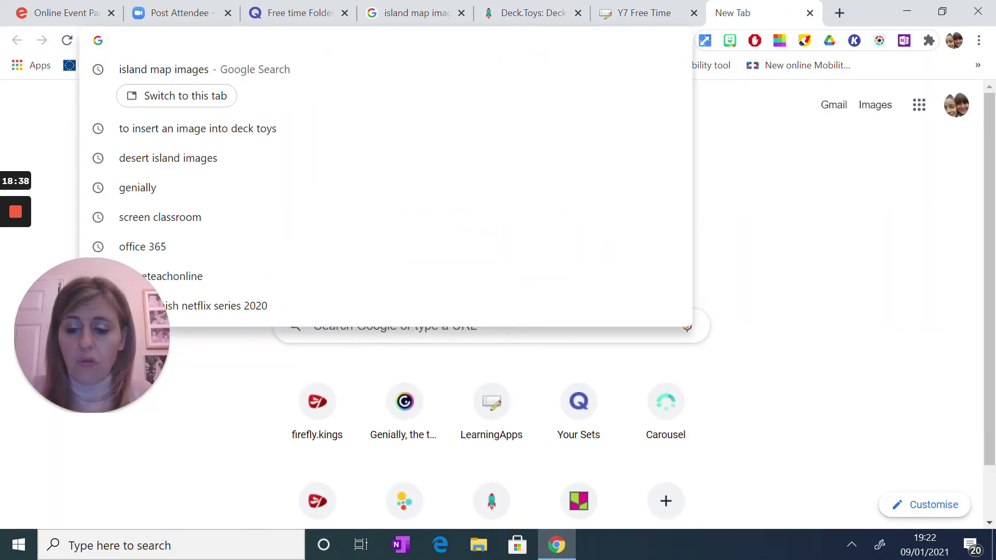
pyautogui.write('f')
pyautogui.press('BackSpace')
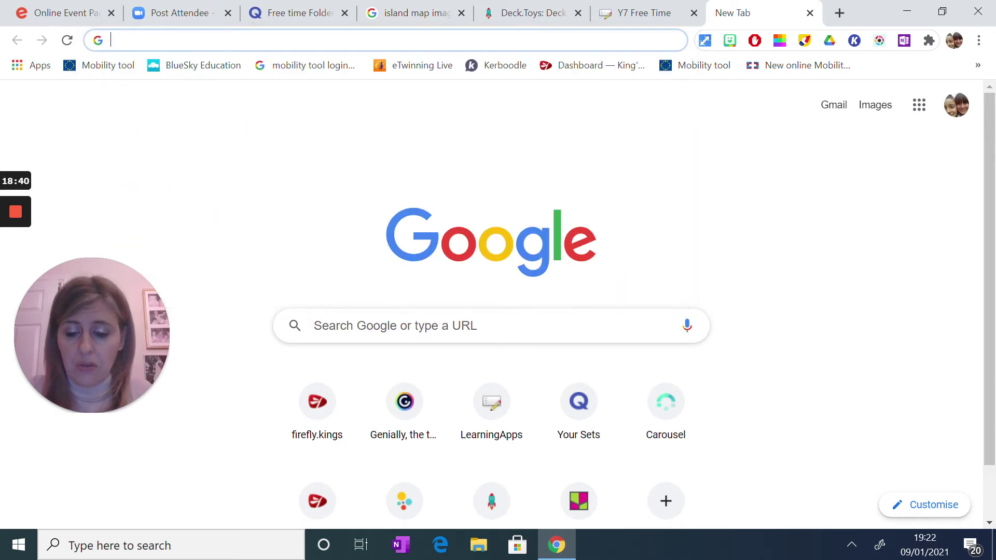
pyautogui.write('wheele')
pyautogui.press('BackSpace')
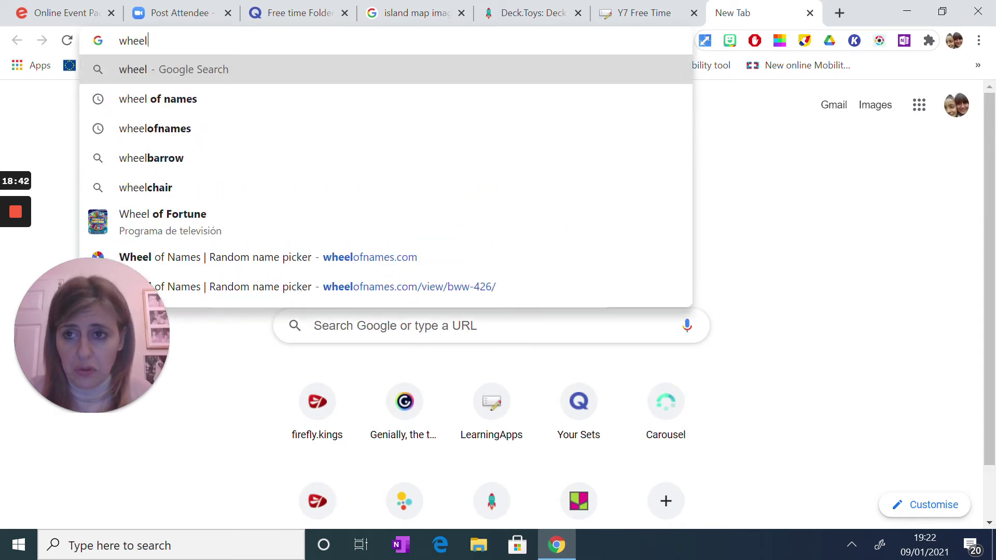
pyautogui.click(188, 108)
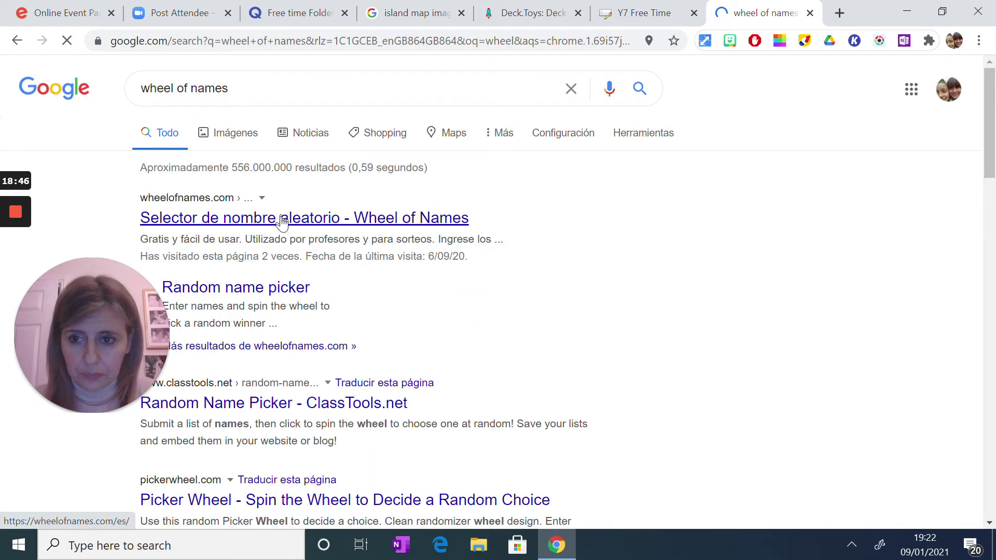
pyautogui.click(361, 222)
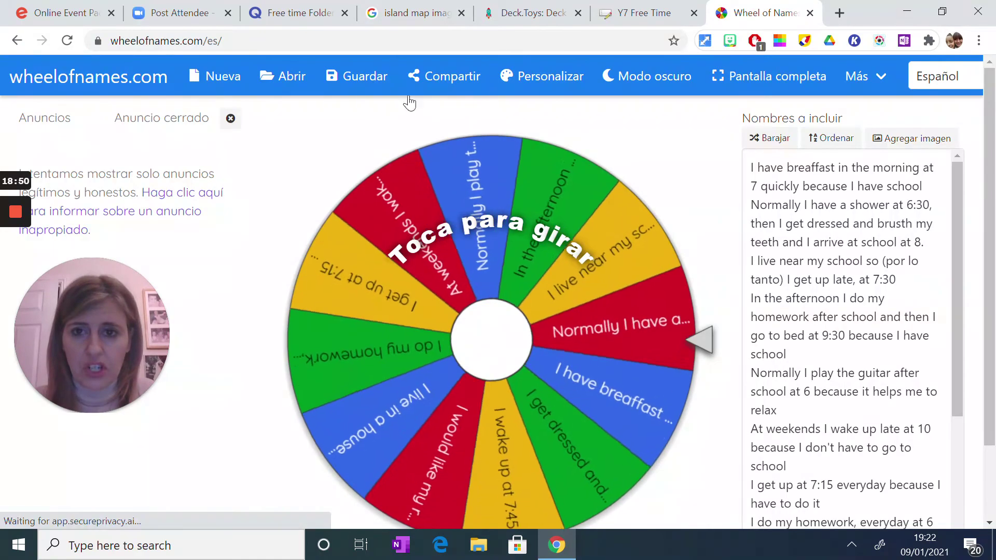
# Share the wheel with a link that only allows spinning it, and copy the generated link.
pyautogui.click(424, 77)
pyautogui.click(650, 400)
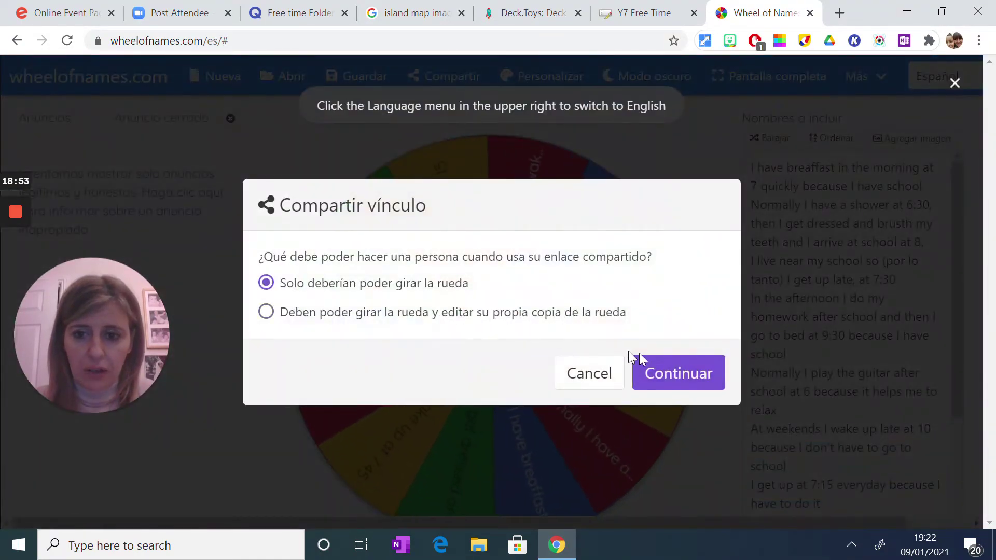
pyautogui.click(667, 375)
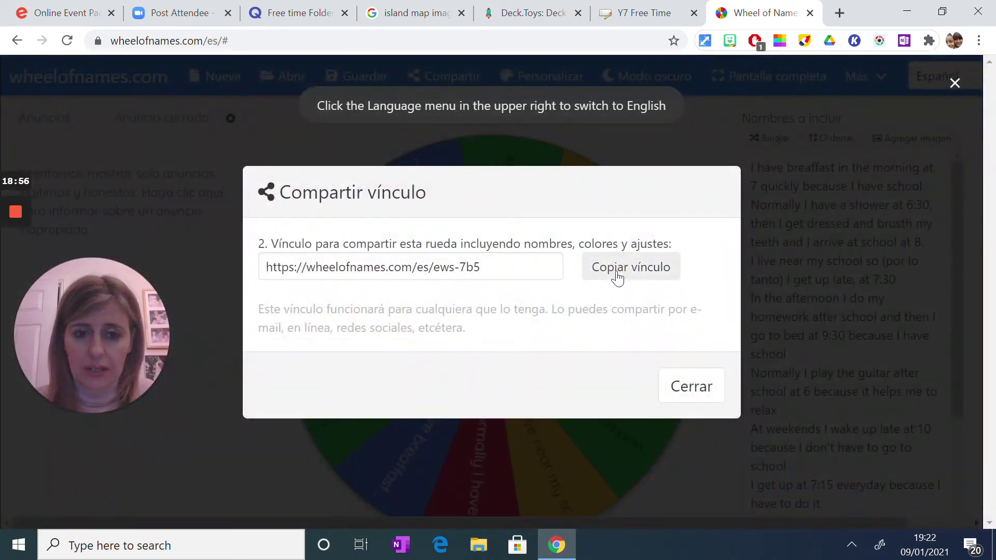
pyautogui.click(615, 274)
pyautogui.click(518, 20)
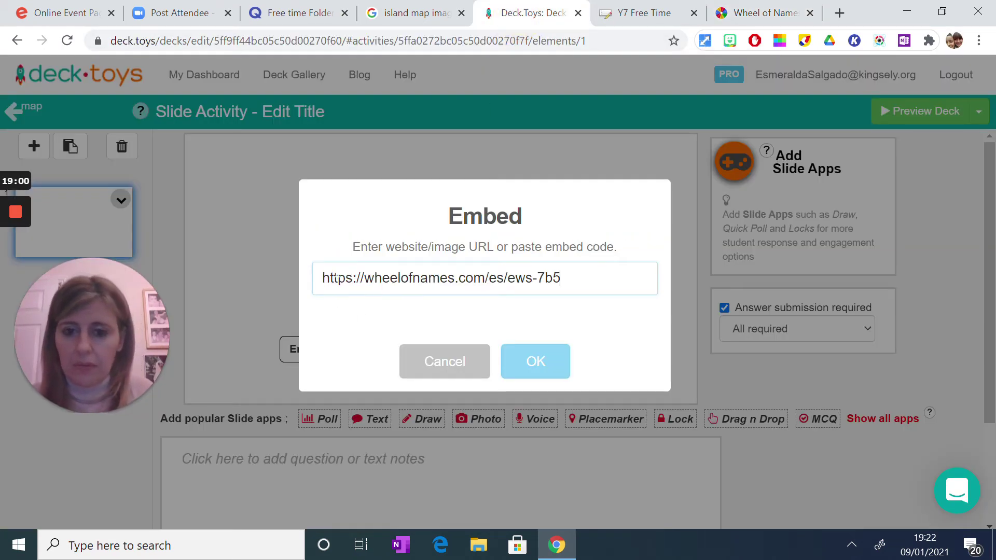
pyautogui.click(533, 366)
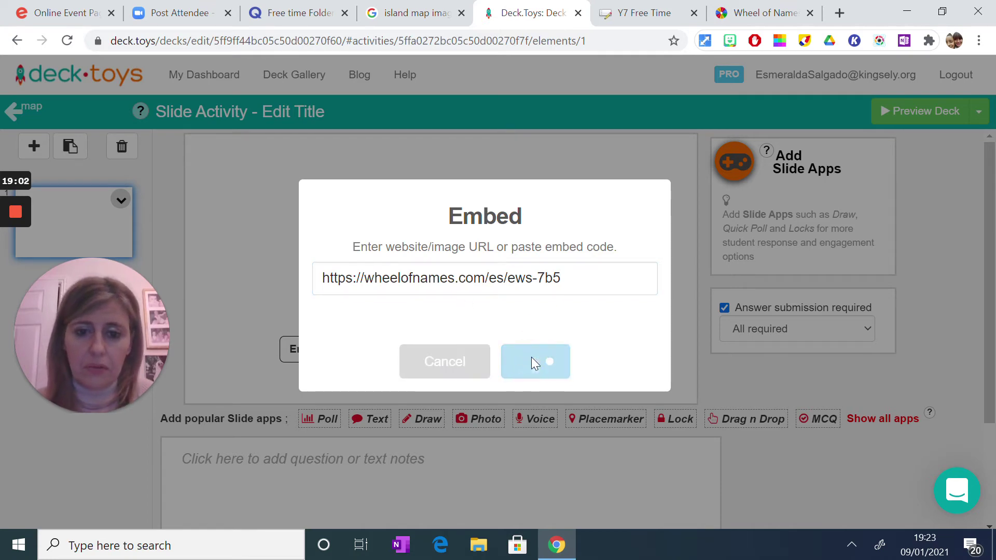
pyautogui.click(484, 378)
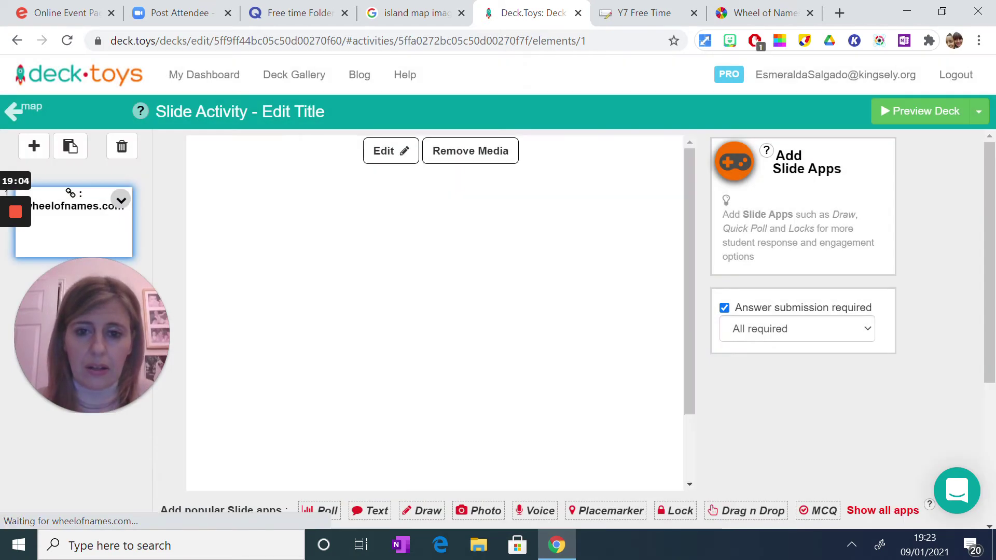
pyautogui.moveTo(685, 203); pyautogui.dragTo(696, 295)
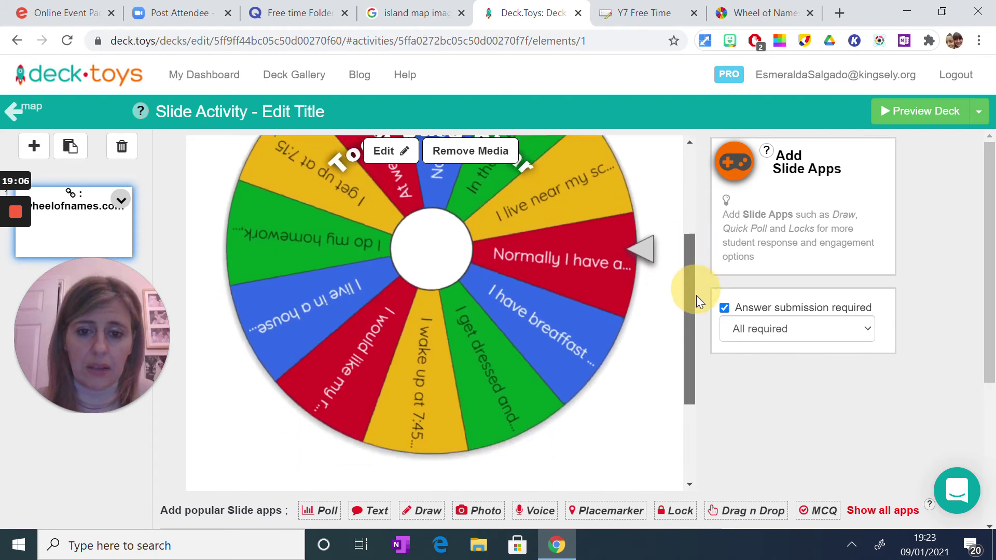
# Add the instruction "Spin the wheel and translate into Spanish" in the text notes below the wheel and save it.
pyautogui.moveTo(991, 213); pyautogui.dragTo(895, 334)
pyautogui.click(233, 438)
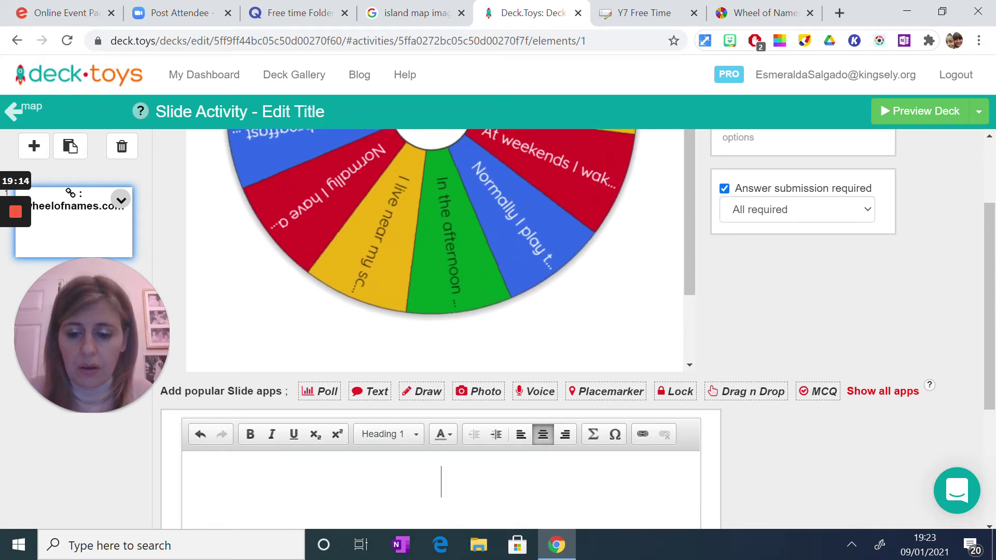
pyautogui.write('S[i')
pyautogui.press('BackSpace')
pyautogui.press('BackSpace')
pyautogui.write('pi')
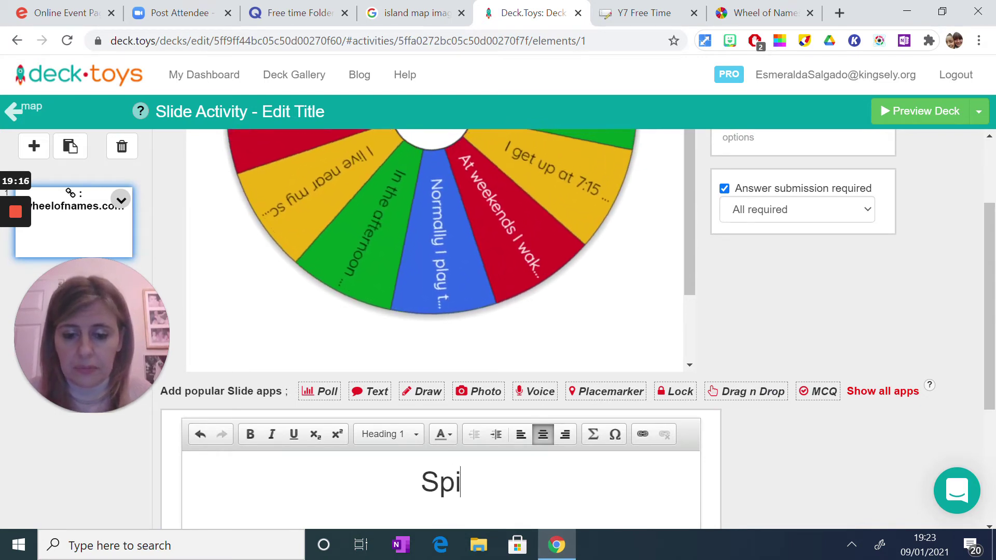
pyautogui.write('n the wheel')
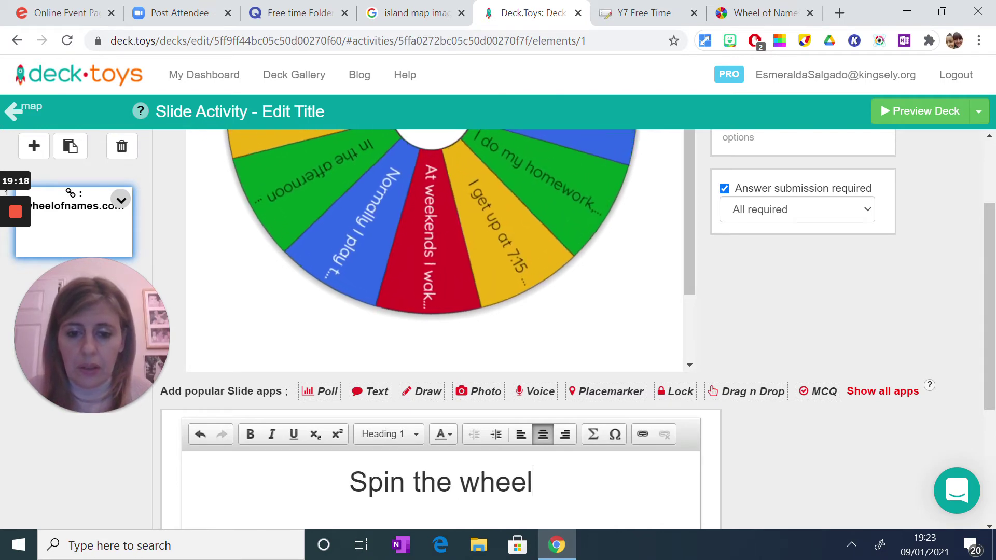
pyautogui.write(' and translat')
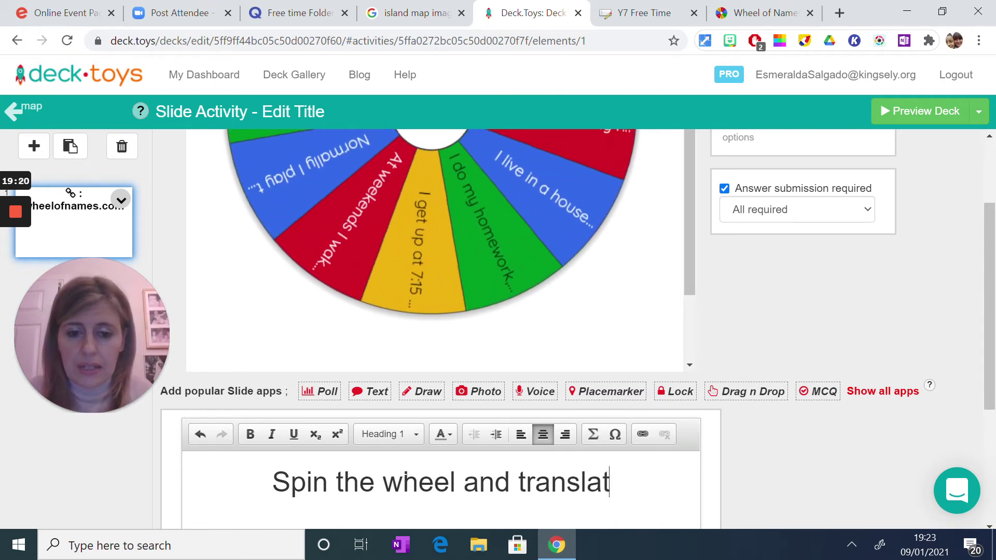
pyautogui.write('e into Spanish')
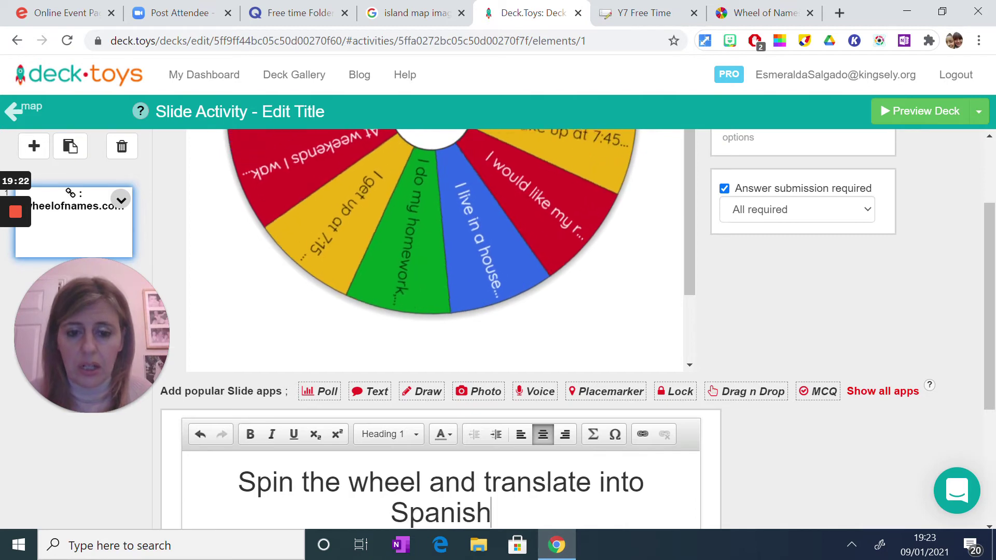
pyautogui.scroll(-2, 394, 455)
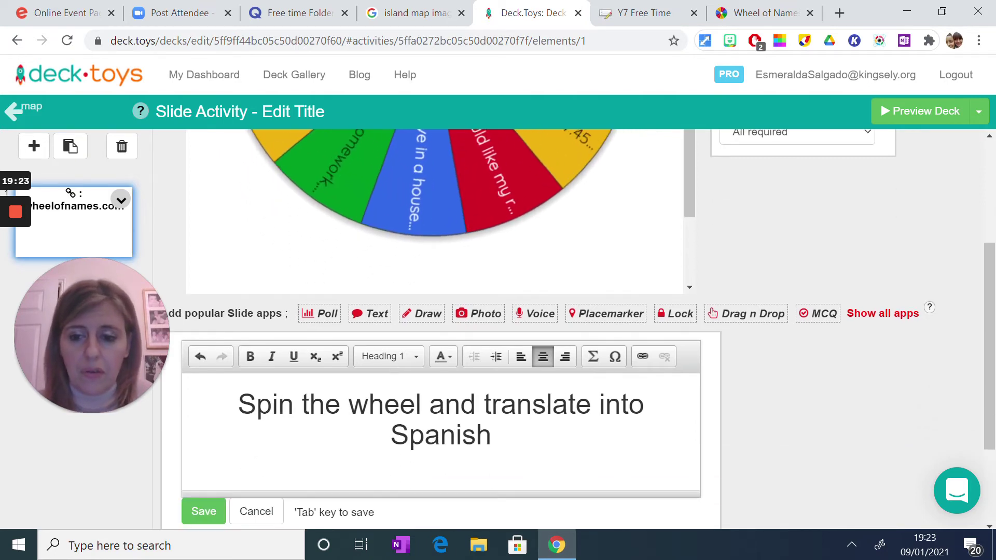
pyautogui.click(203, 512)
# Place four Voice apps side by side under the instruction text.
pyautogui.moveTo(534, 313); pyautogui.dragTo(219, 409)
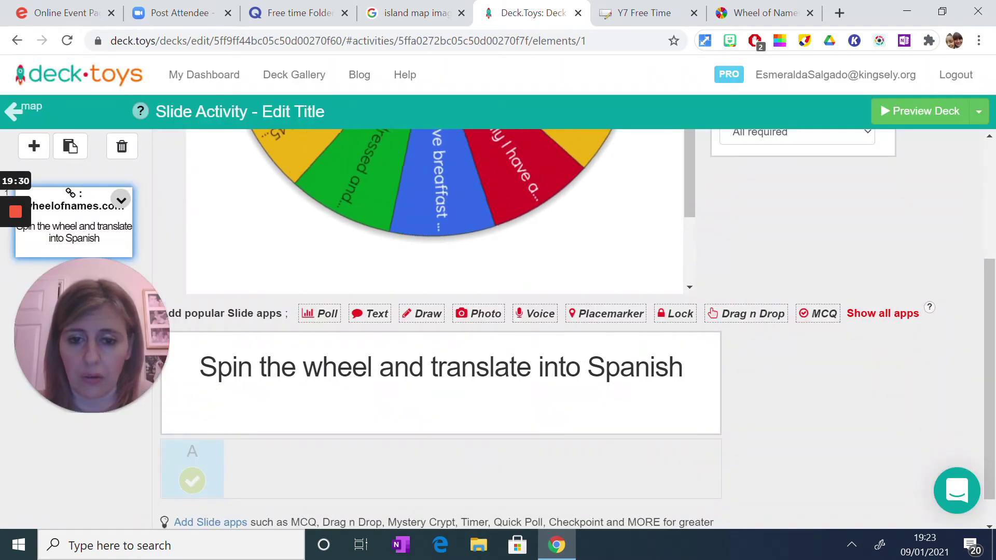
pyautogui.moveTo(533, 314)
pyautogui.mouseDown()
pyautogui.moveTo(574, 382)
pyautogui.moveTo(647, 382)
pyautogui.moveTo(534, 403)
pyautogui.mouseUp()
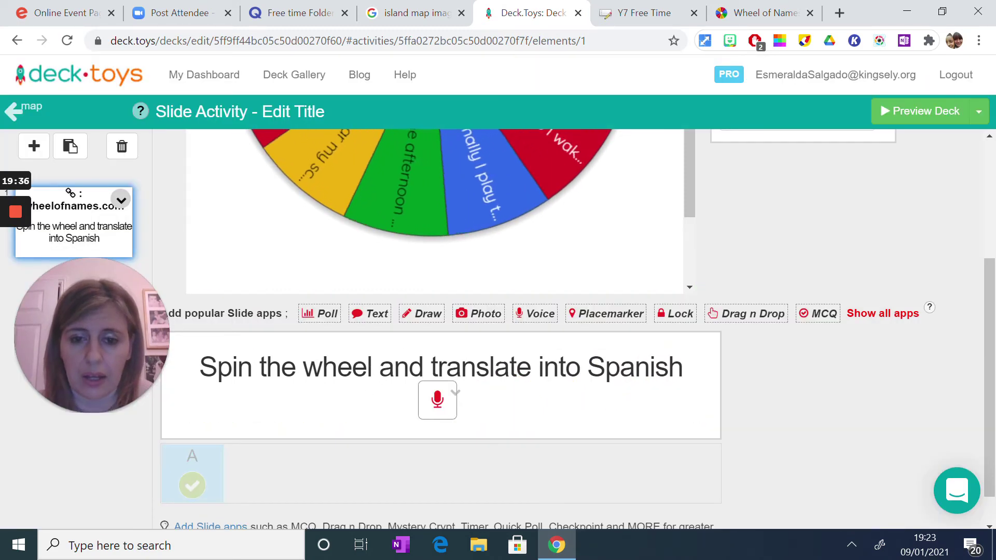
pyautogui.moveTo(533, 314); pyautogui.dragTo(481, 408)
pyautogui.moveTo(533, 313); pyautogui.dragTo(465, 403)
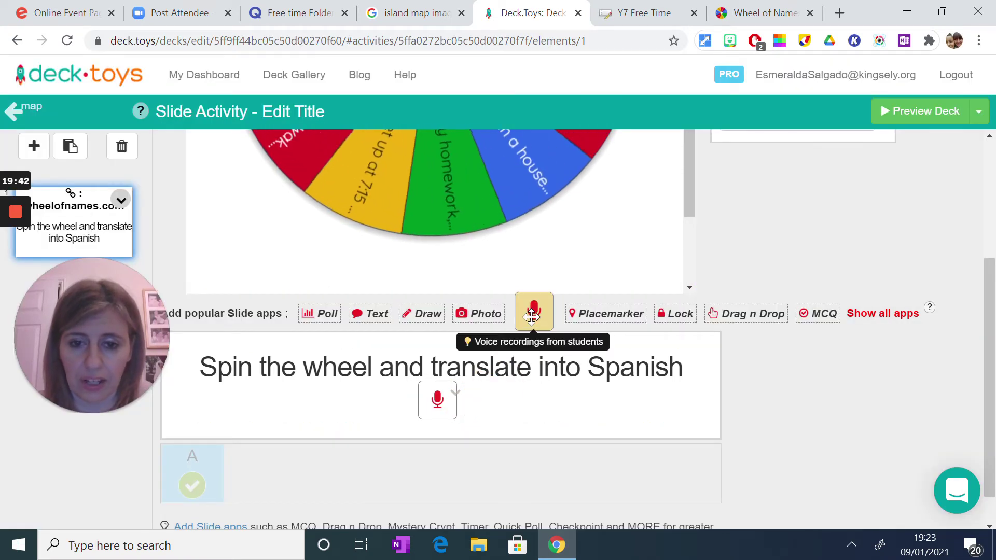
pyautogui.moveTo(533, 313); pyautogui.dragTo(633, 413)
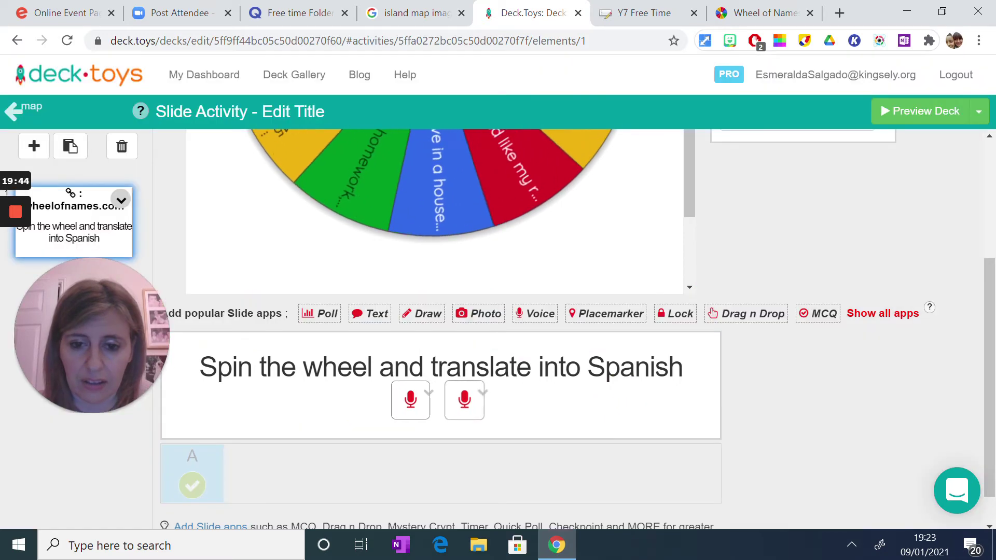
pyautogui.moveTo(533, 313); pyautogui.dragTo(585, 412)
pyautogui.moveTo(533, 313); pyautogui.dragTo(576, 403)
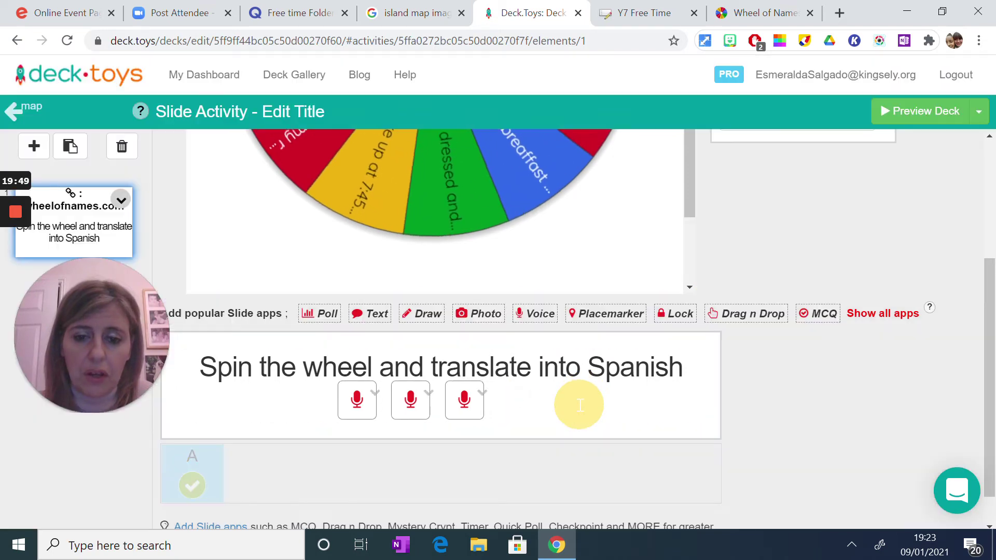
# Make the first Voice app under the instruction text one size bigger.
pyautogui.click(374, 392)
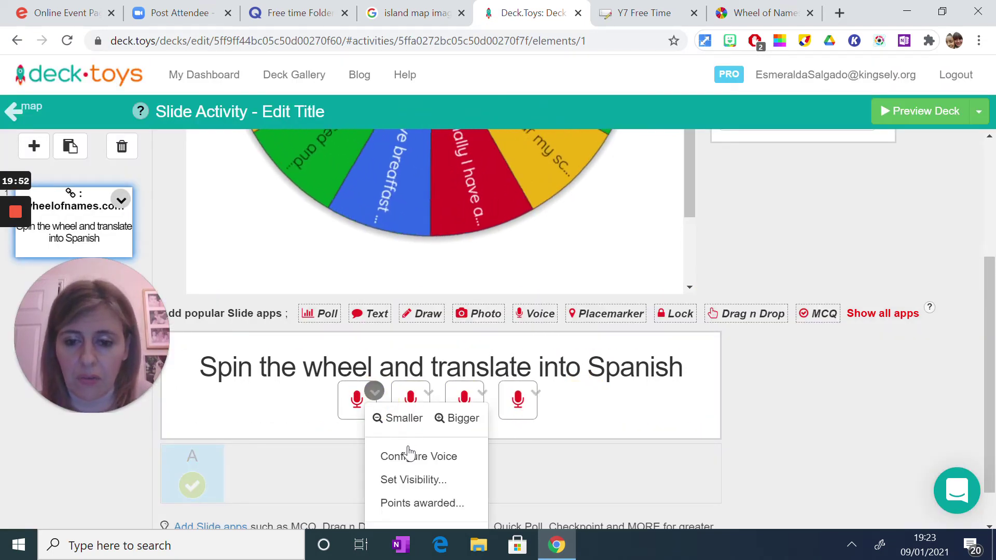
pyautogui.scroll(-1, 408, 453)
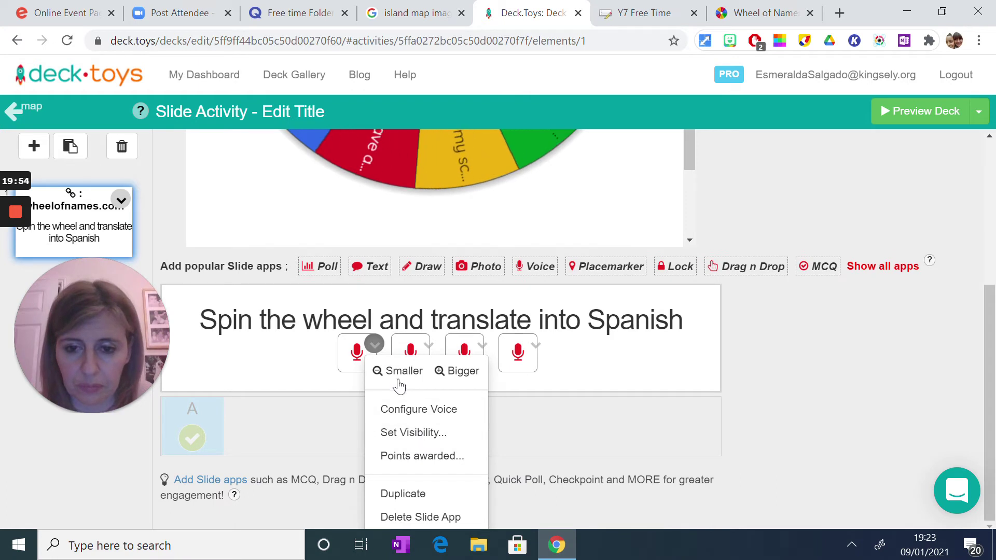
pyautogui.click(456, 371)
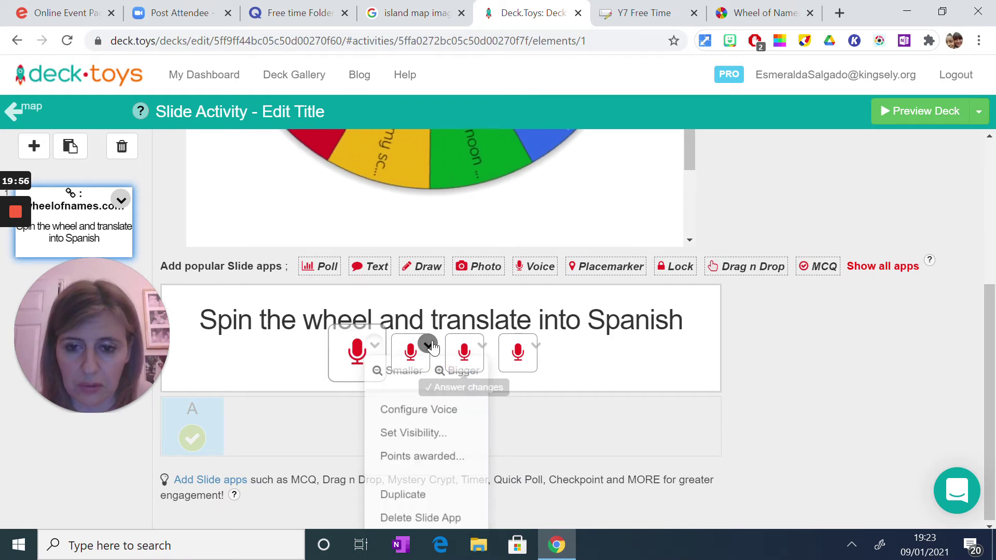
# Check the points awarded setting of the first Voice app and leave it without changing anything.
pyautogui.click(378, 351)
pyautogui.click(374, 346)
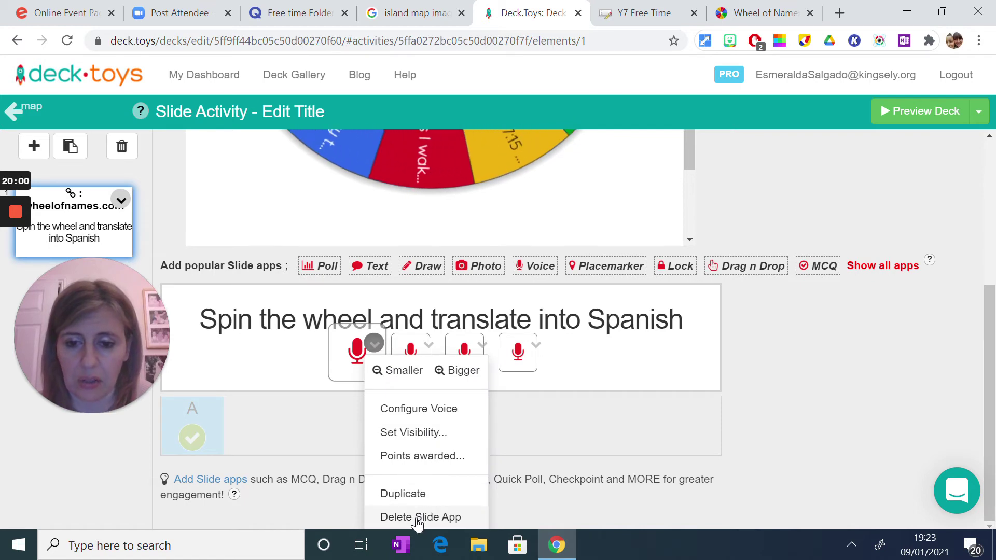
pyautogui.click(420, 459)
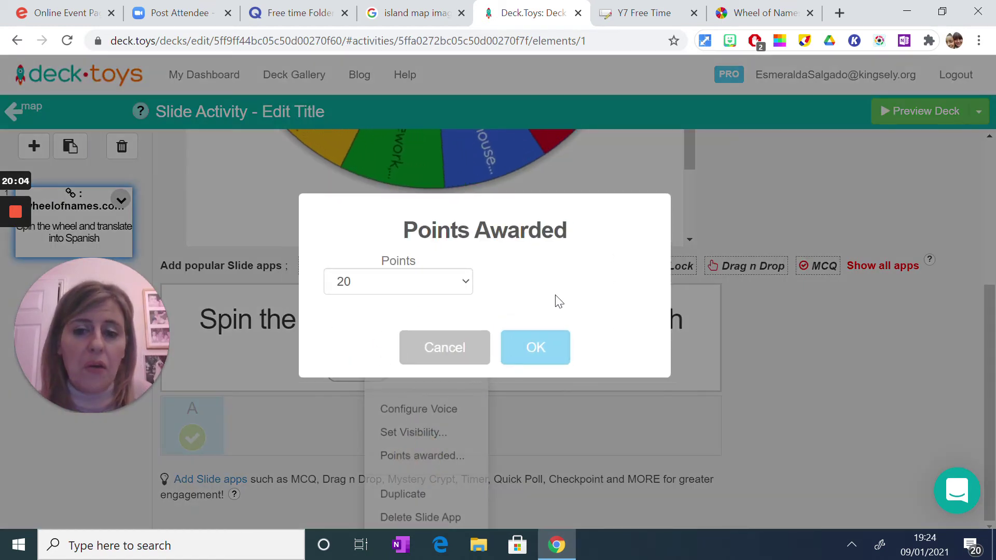
pyautogui.click(445, 363)
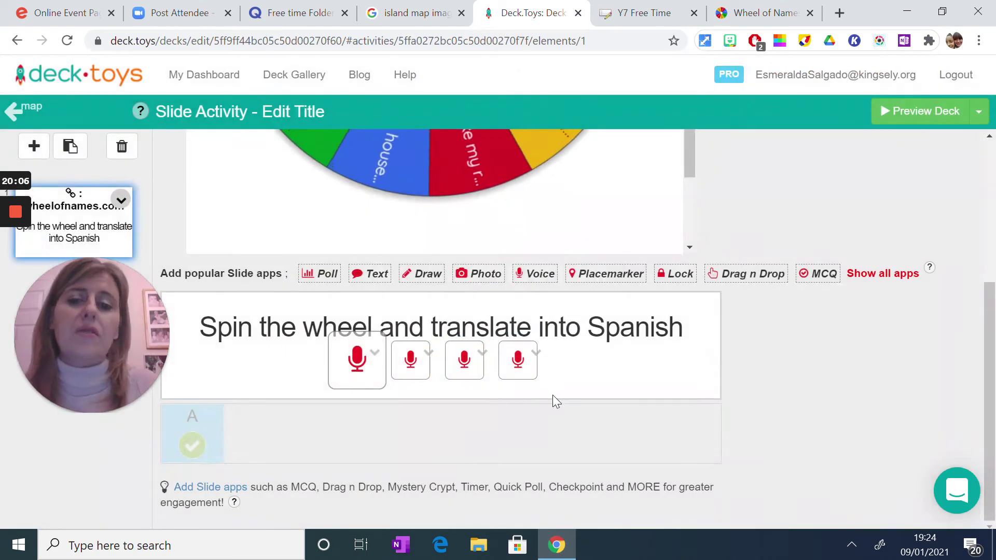
# Return to the deck map, open its background editor, and look through the available background colours, templates and maps.
pyautogui.scroll(5, 429, 414)
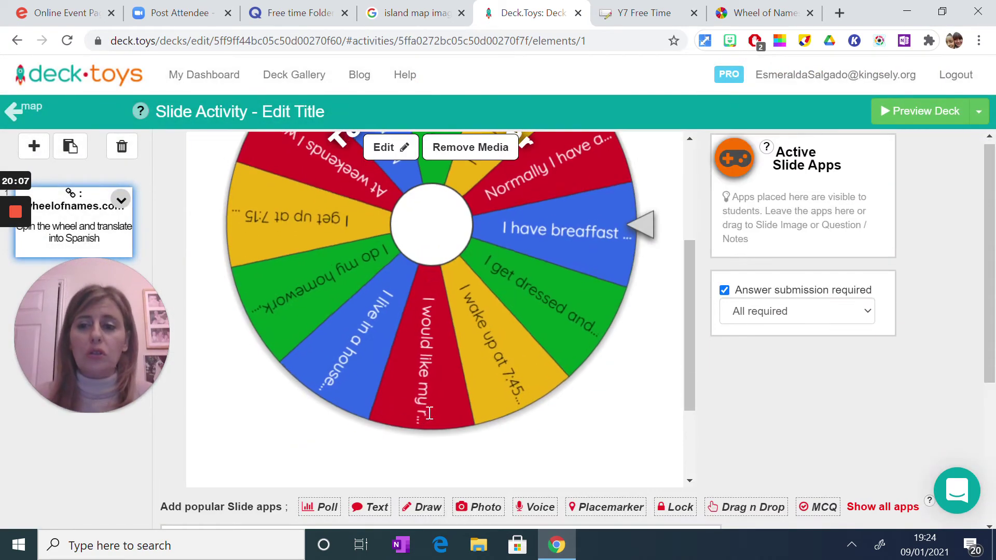
pyautogui.click(17, 111)
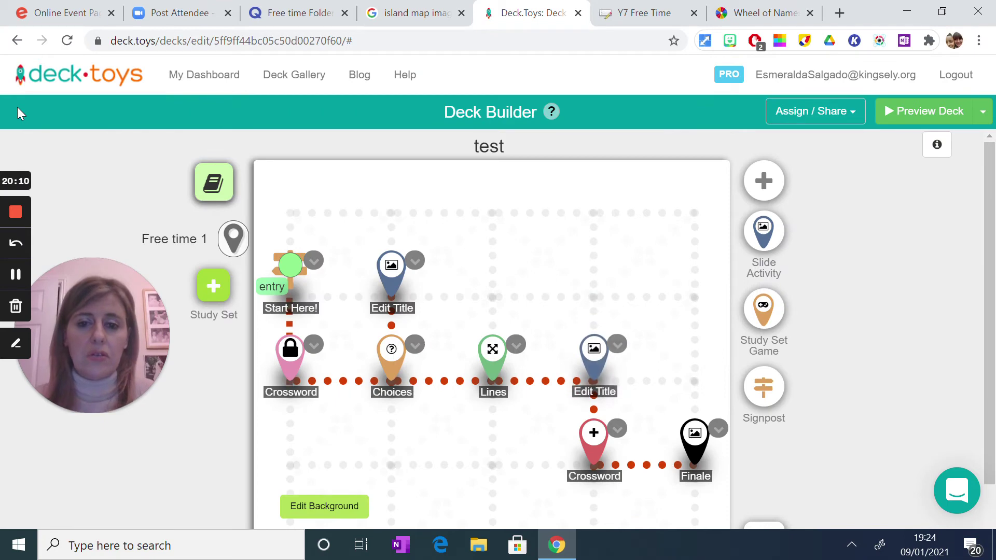
pyautogui.scroll(-2, 546, 230)
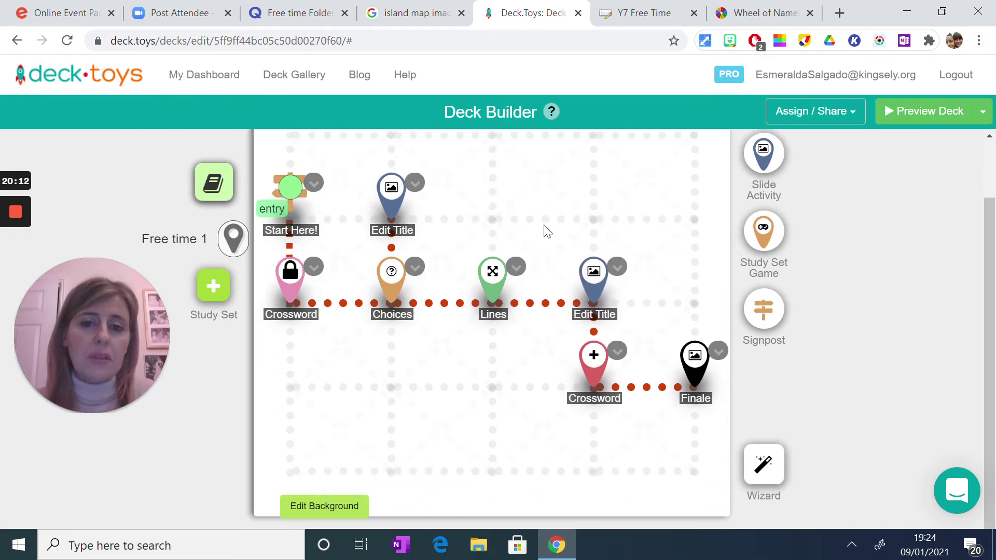
pyautogui.click(338, 508)
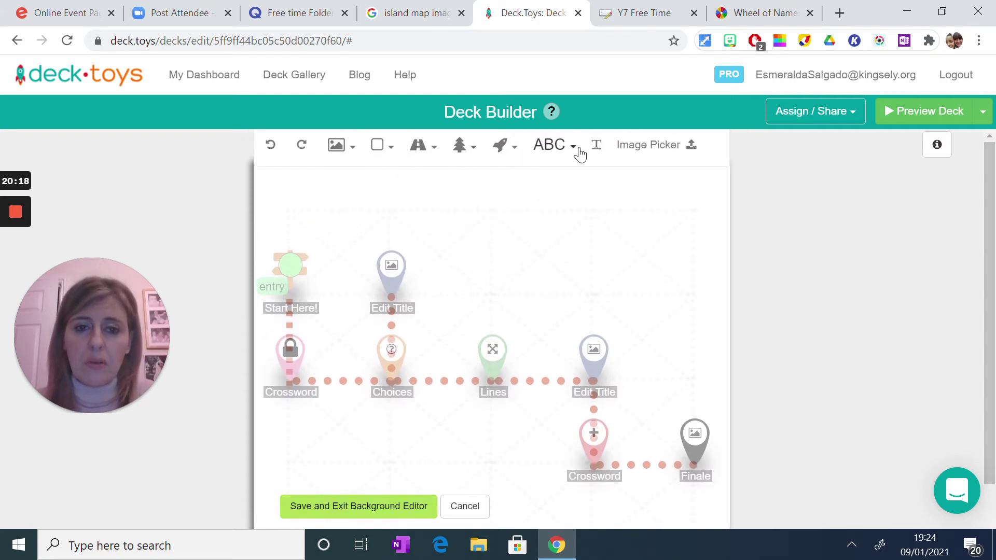
pyautogui.click(352, 150)
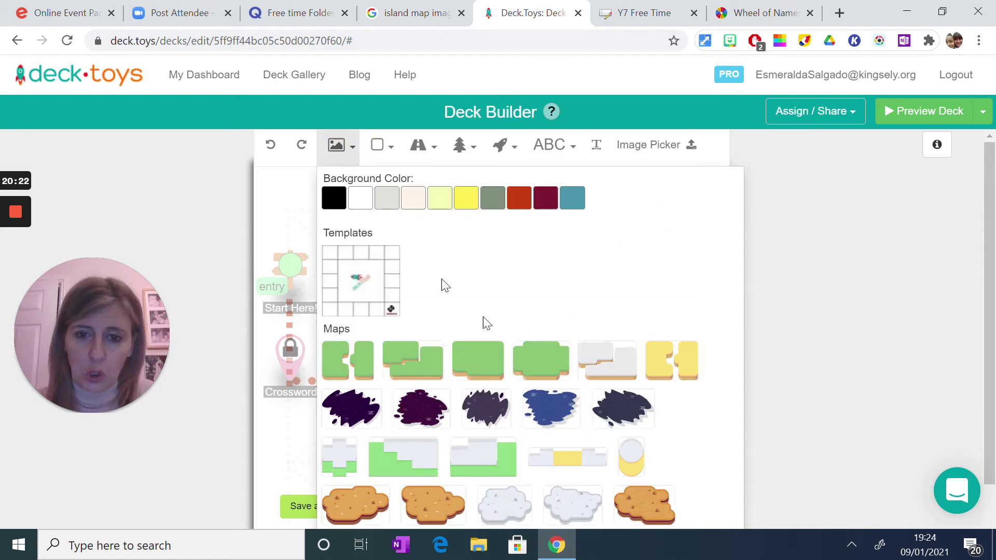
pyautogui.click(346, 148)
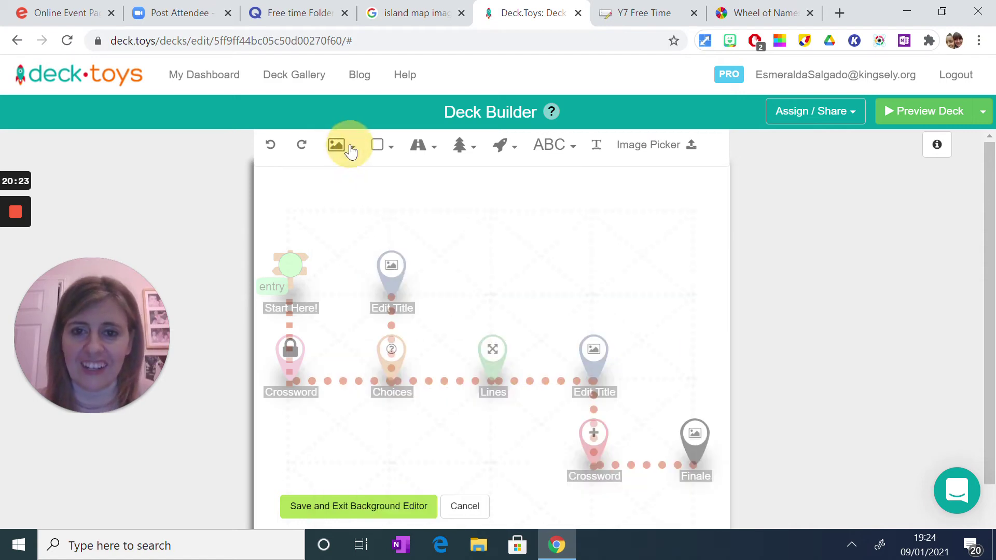
pyautogui.click(474, 150)
pyautogui.click(496, 107)
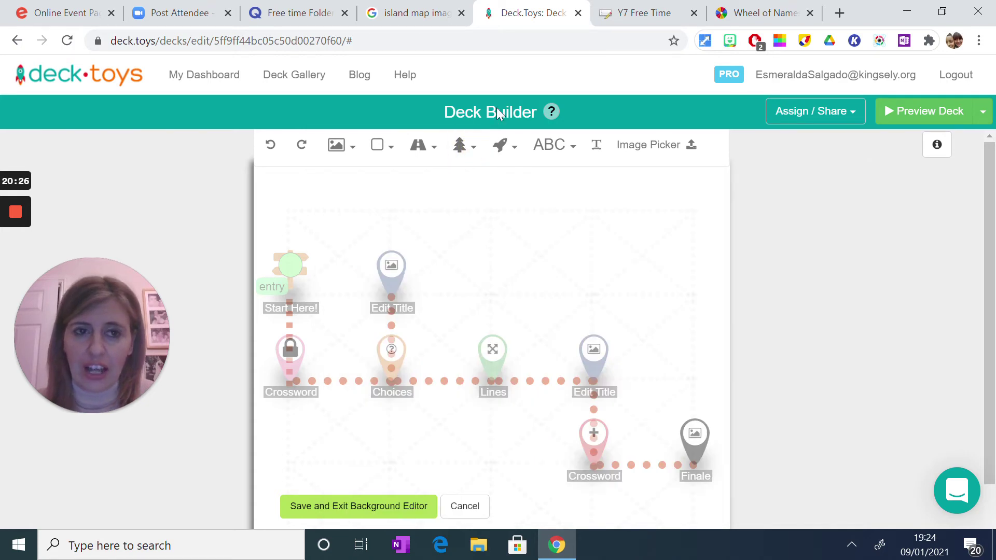
# Switch to the Google results for island map images, open the green treasure island map from Hope Education and copy the image.
pyautogui.click(409, 15)
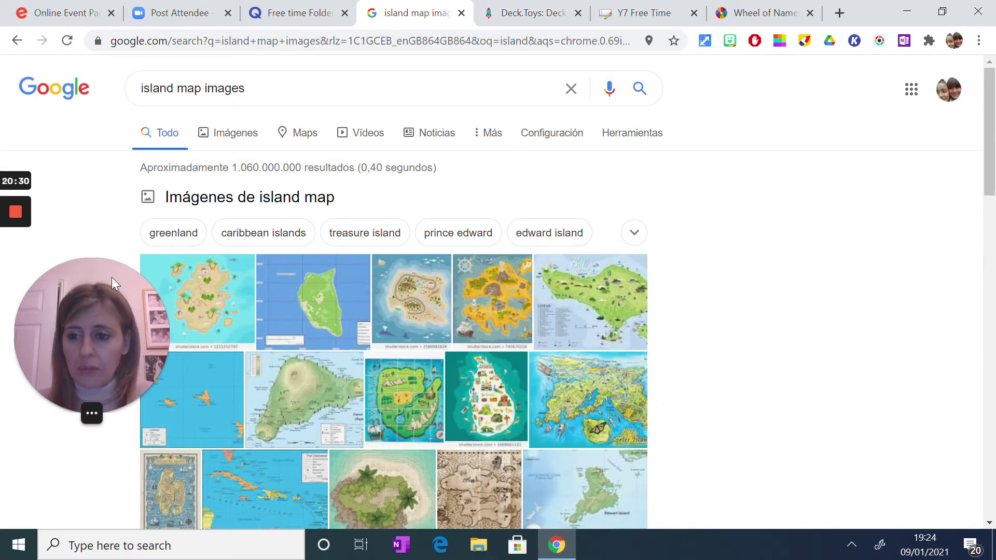
pyautogui.scroll(-3, 434, 264)
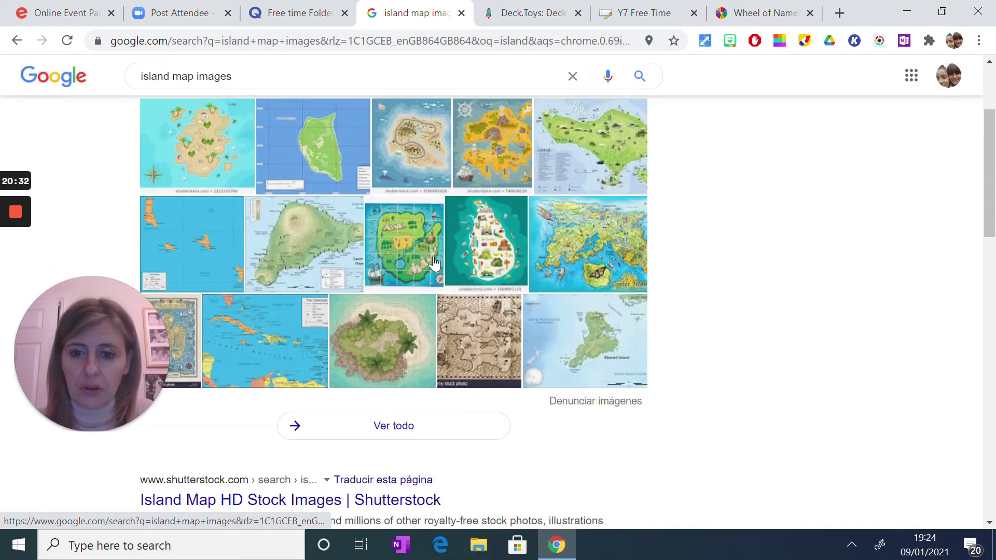
pyautogui.scroll(3, 433, 263)
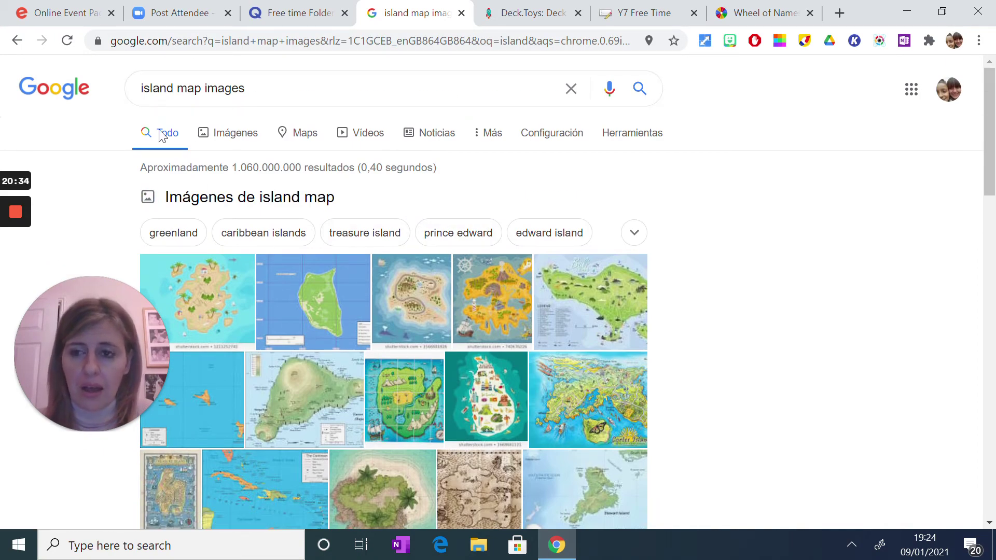
pyautogui.rightClick(410, 403)
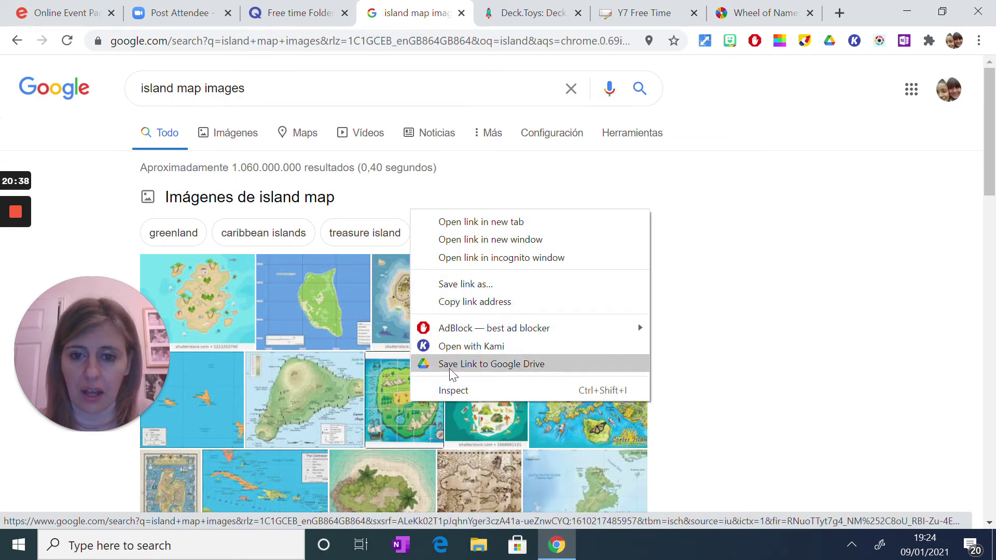
pyautogui.click(415, 406)
pyautogui.click(412, 416)
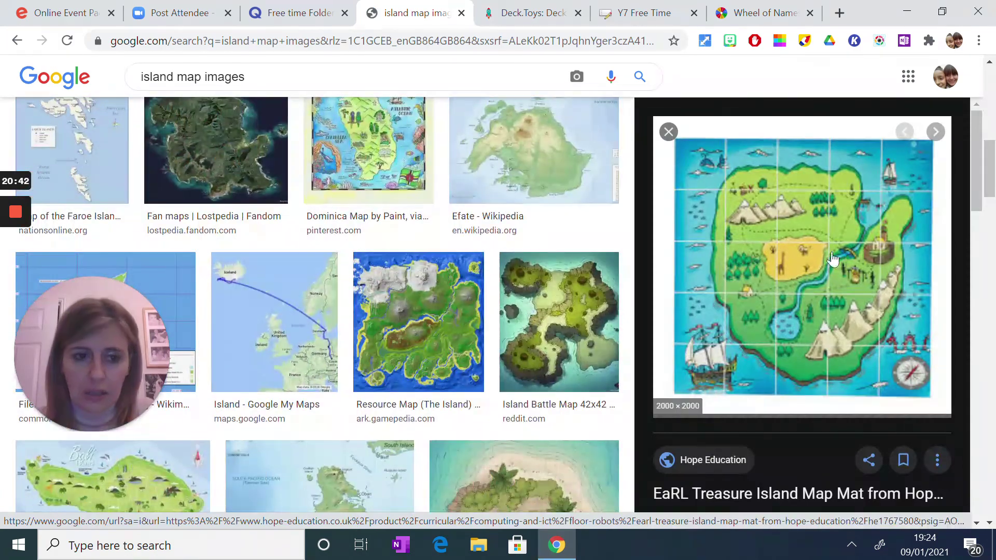
pyautogui.rightClick(830, 253)
pyautogui.click(668, 380)
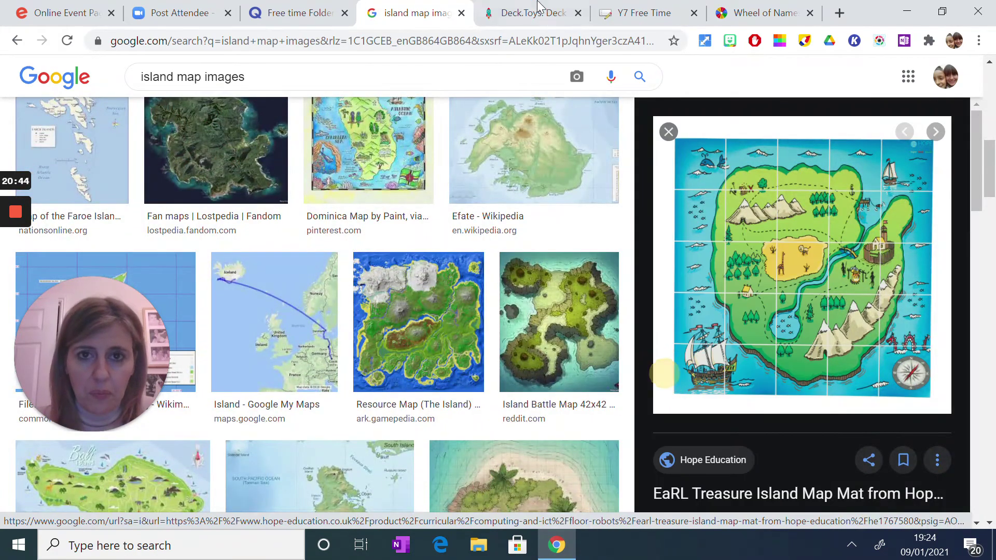
# Return to the deck's background editor and paste the copied treasure island map onto the map background.
pyautogui.click(534, 13)
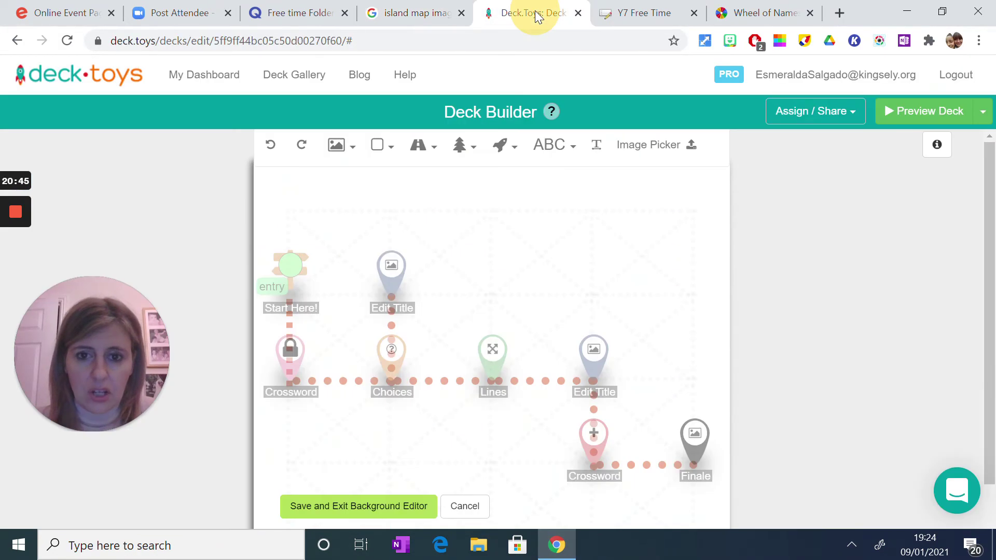
pyautogui.click(445, 228)
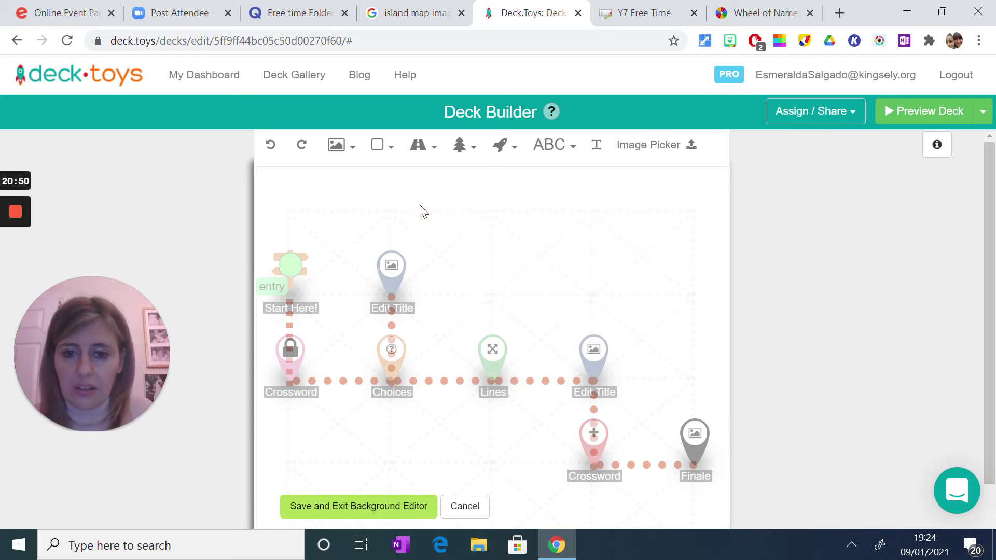
pyautogui.hotkey('ctrl', 'v')
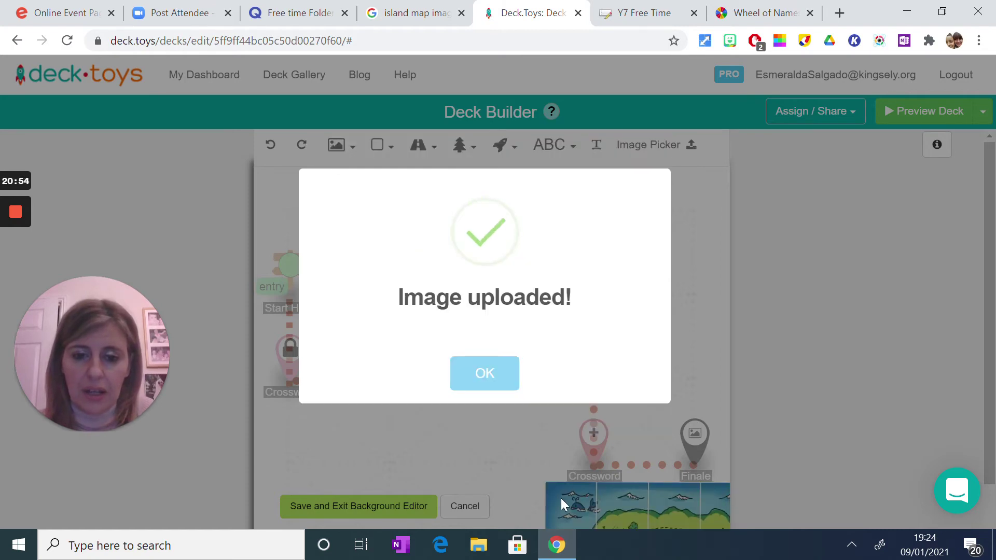
pyautogui.click(561, 498)
# Align the island map image with the upper-left corner of the deck map and enlarge it to span the full width.
pyautogui.moveTo(558, 497); pyautogui.dragTo(270, 180)
pyautogui.moveTo(534, 439); pyautogui.dragTo(740, 445)
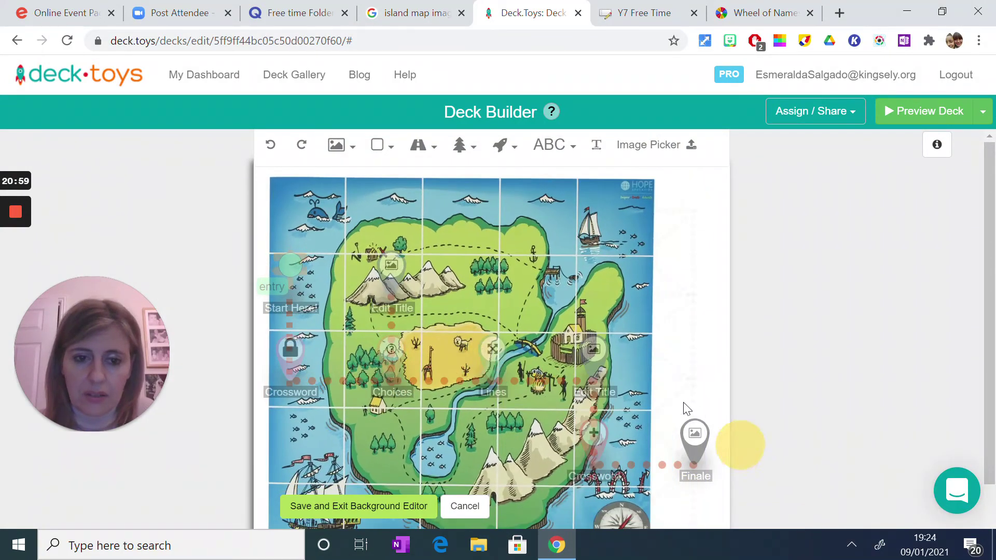
pyautogui.click(679, 371)
pyautogui.moveTo(681, 364); pyautogui.dragTo(745, 369)
# Lower the opacity of the island map image until it is a faint backdrop behind the activity pins.
pyautogui.click(275, 418)
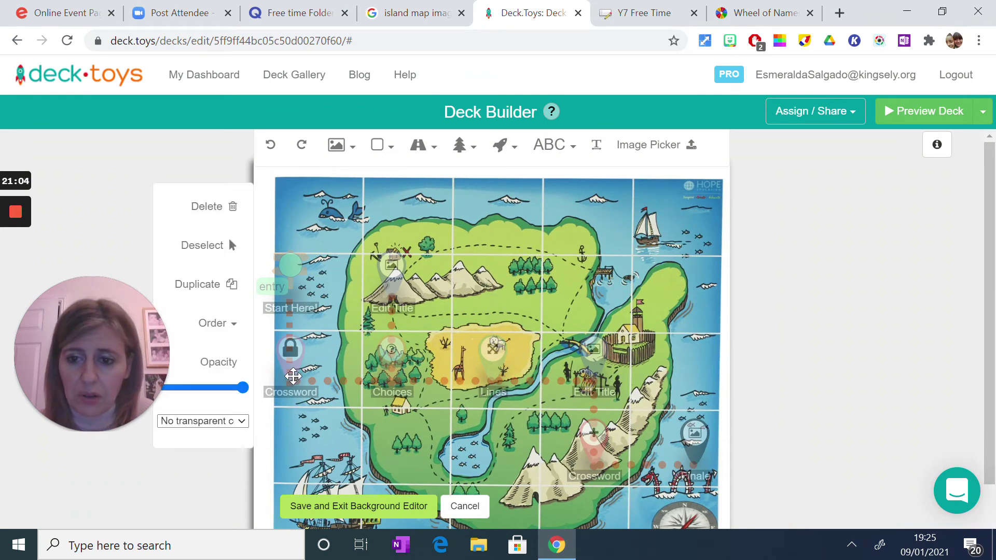
pyautogui.moveTo(246, 387); pyautogui.dragTo(178, 397)
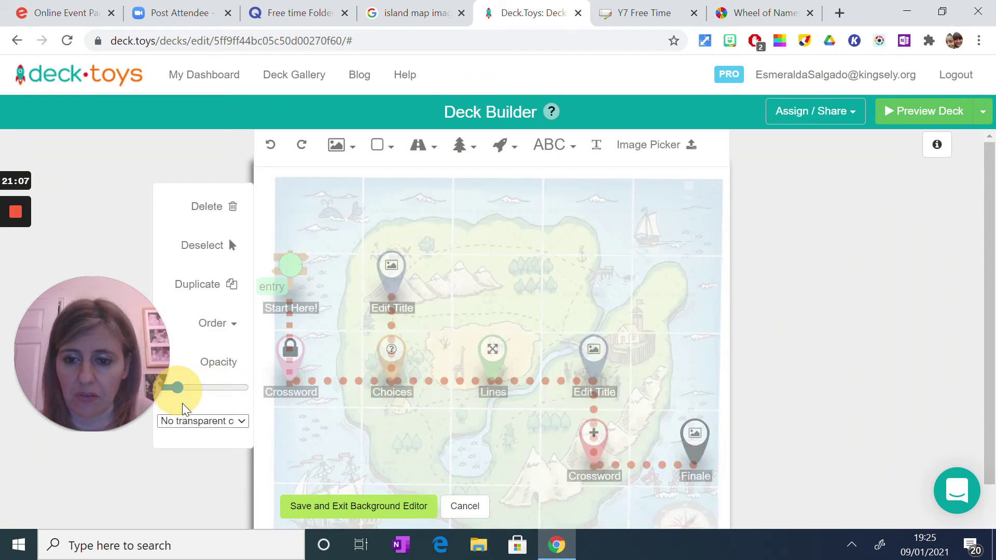
pyautogui.click(199, 513)
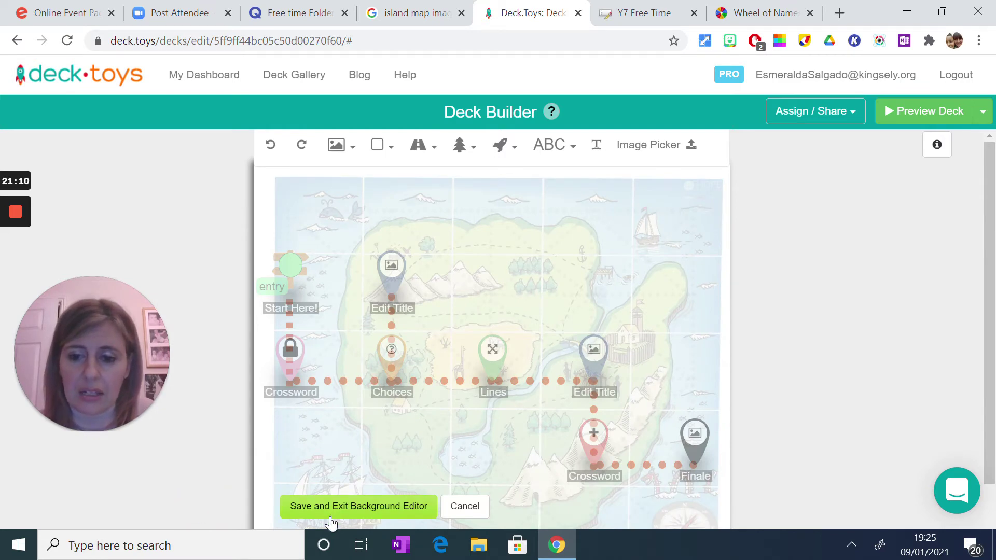
# Add the outlined lettering "find the keys", place it across the upper edge of the map and save the background.
pyautogui.click(549, 157)
pyautogui.click(336, 207)
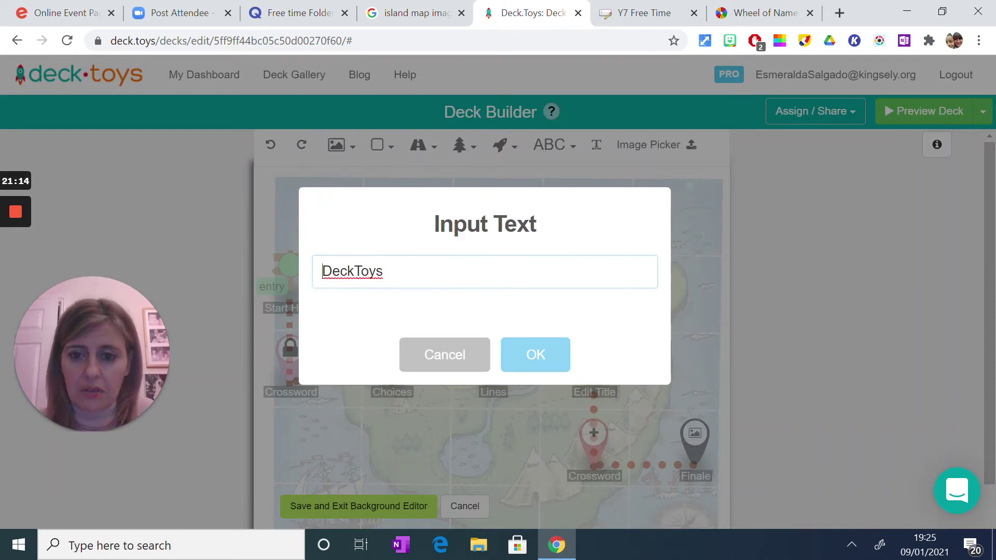
pyautogui.click(383, 270)
pyautogui.press('BackSpace')
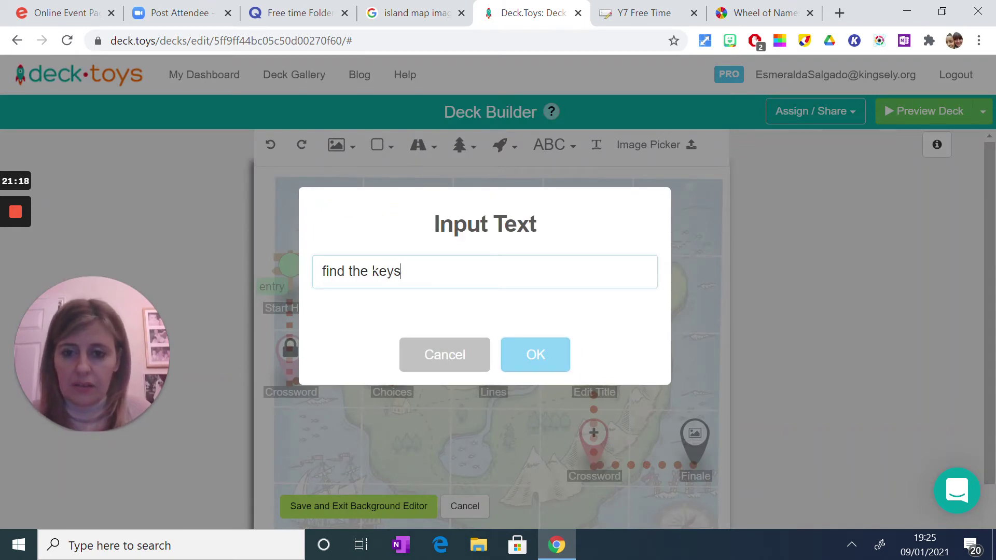
pyautogui.click(535, 358)
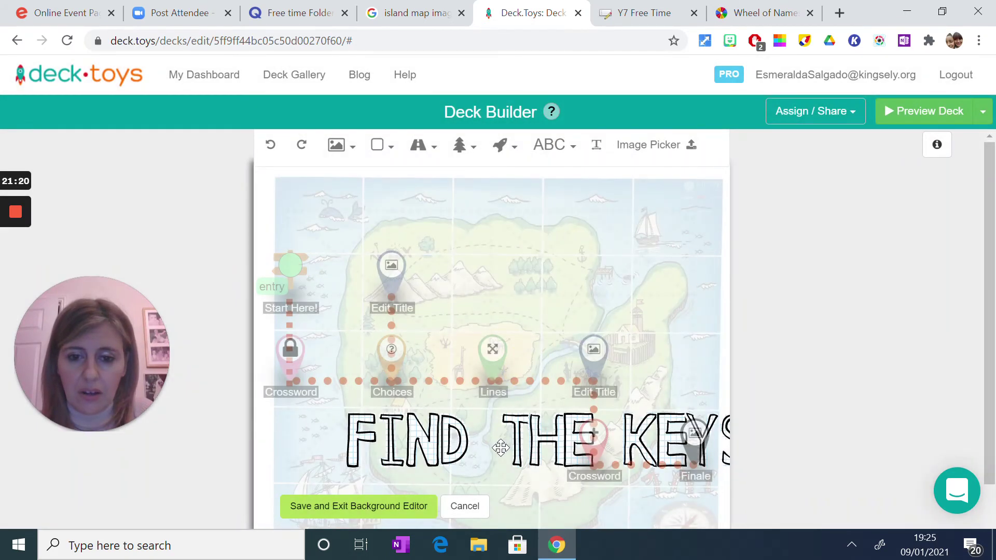
pyautogui.moveTo(500, 447); pyautogui.dragTo(445, 212)
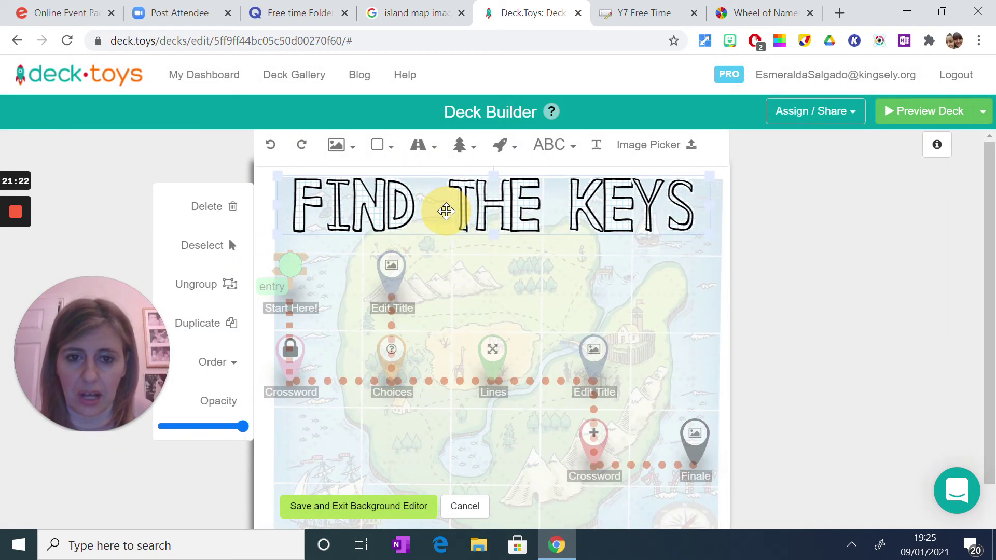
pyautogui.click(341, 506)
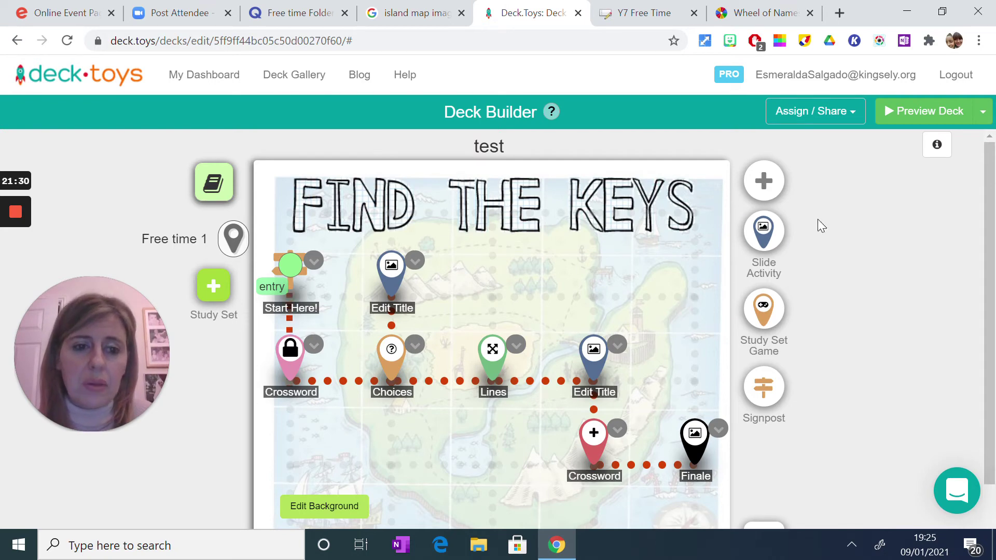
# Place two slide activities on the map, one below the first Crossword and one below Choices.
pyautogui.moveTo(774, 238); pyautogui.dragTo(293, 451)
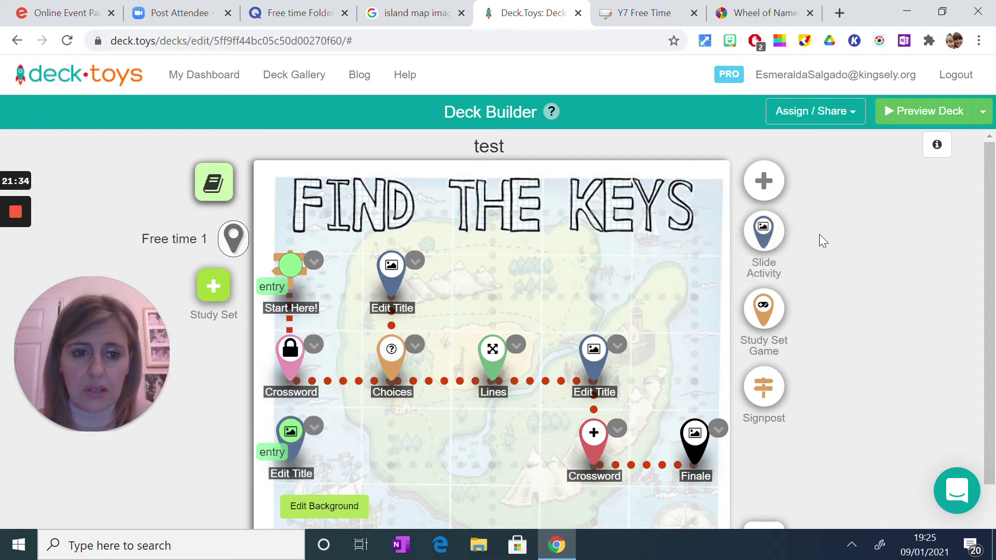
pyautogui.moveTo(762, 231); pyautogui.dragTo(393, 473)
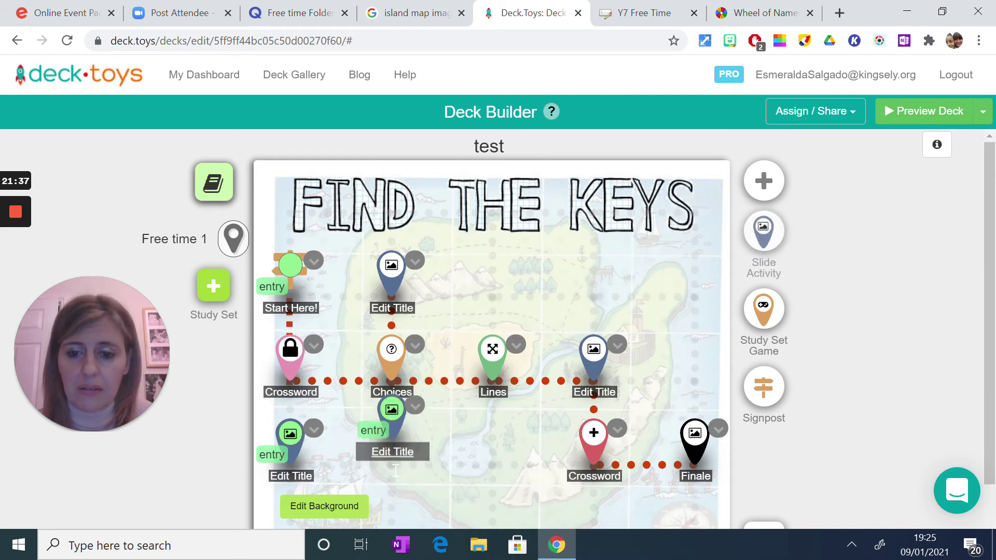
# Open the new slide activity below the first Crossword and add a Lock app to its question area.
pyautogui.click(300, 440)
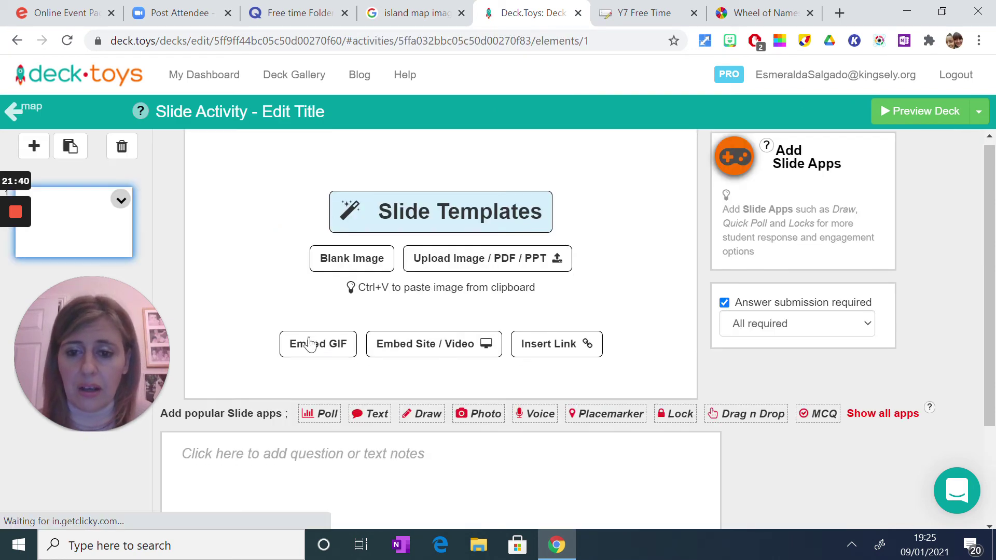
pyautogui.scroll(-3, 286, 345)
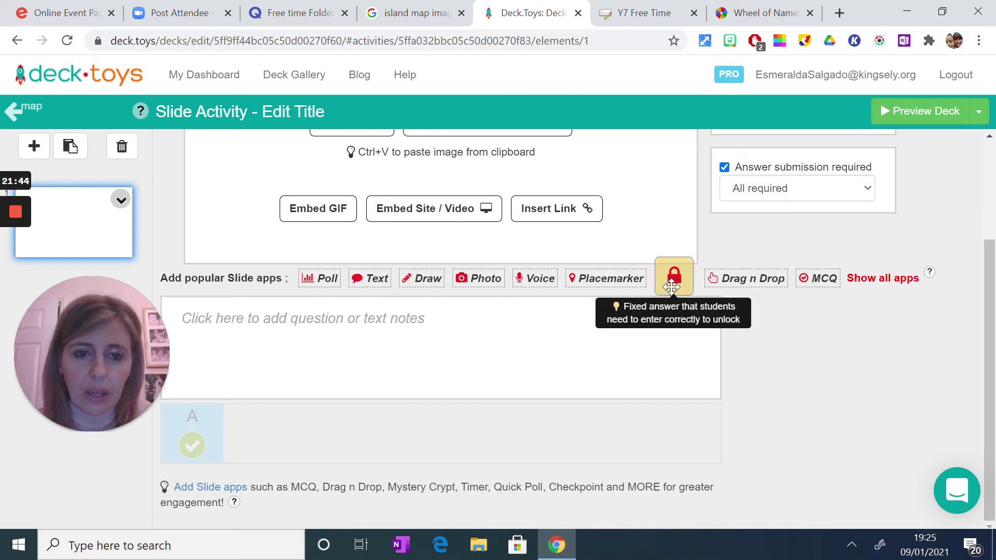
pyautogui.moveTo(674, 287); pyautogui.dragTo(407, 356)
pyautogui.scroll(3, 504, 232)
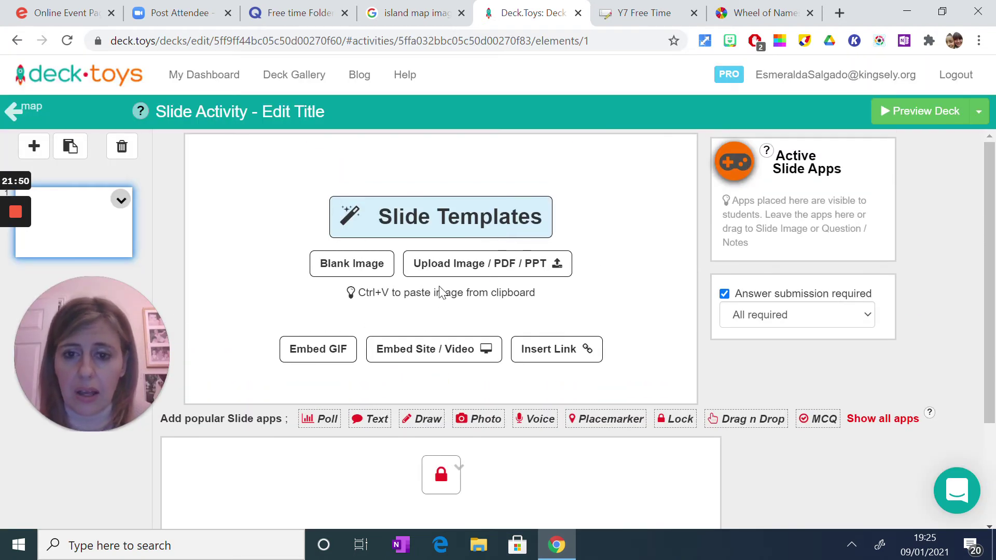
# Embed the "Good Job" GIF of the man in the stars-and-stripes jacket on the slide.
pyautogui.click(314, 355)
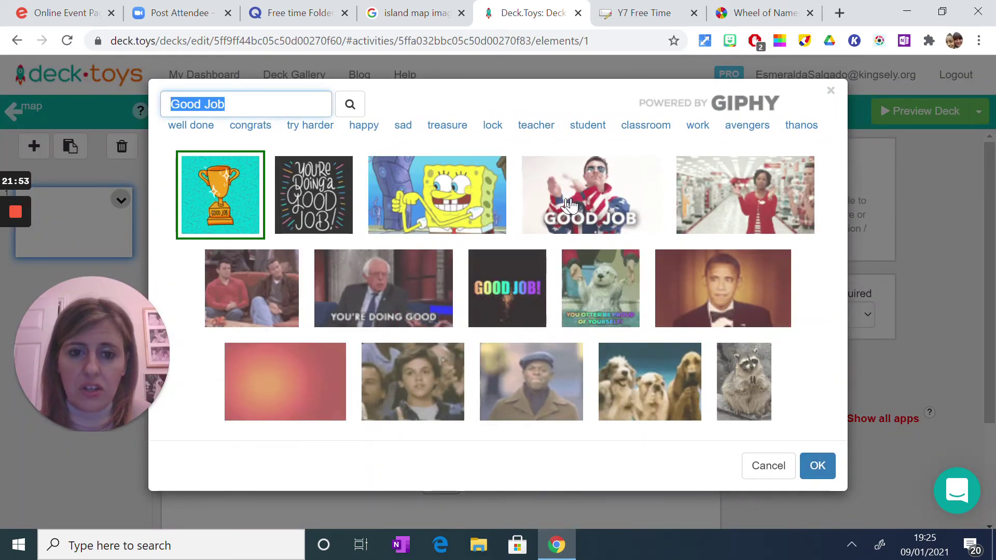
pyautogui.click(569, 205)
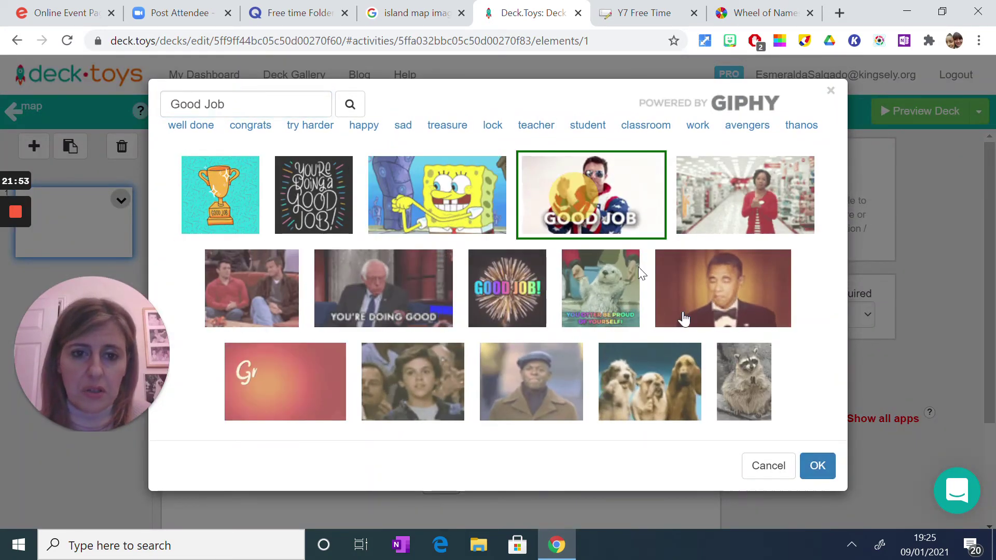
pyautogui.click(818, 466)
# Configure the Lock app to require a treasure key with the Key ID GOLD and save it.
pyautogui.scroll(-4, 531, 307)
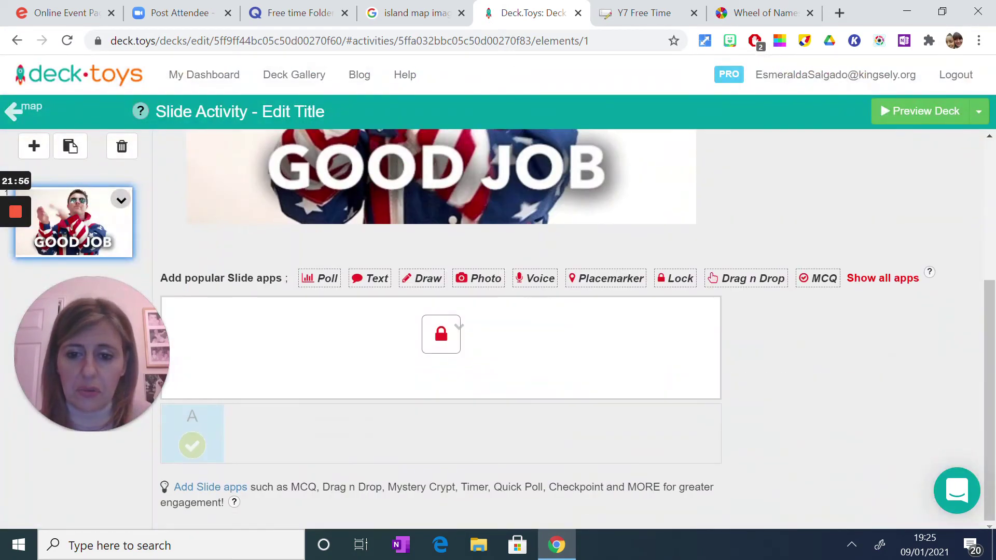
pyautogui.click(457, 335)
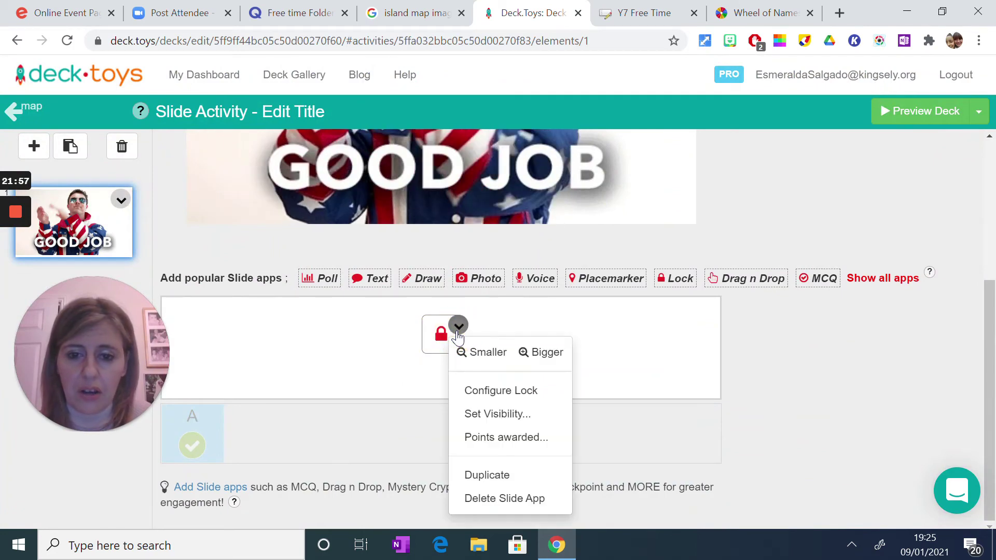
pyautogui.click(521, 391)
pyautogui.click(530, 214)
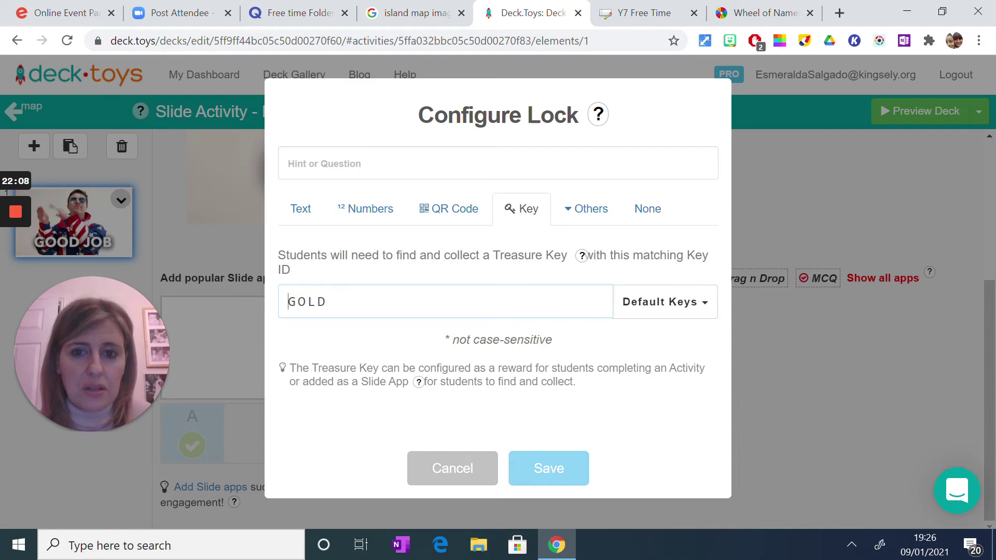
pyautogui.click(318, 299)
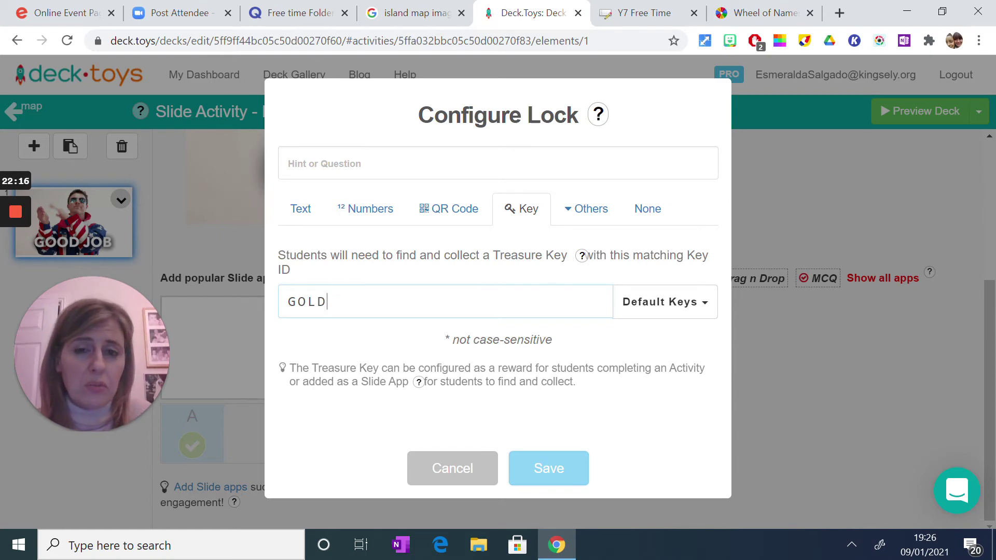
pyautogui.click(554, 470)
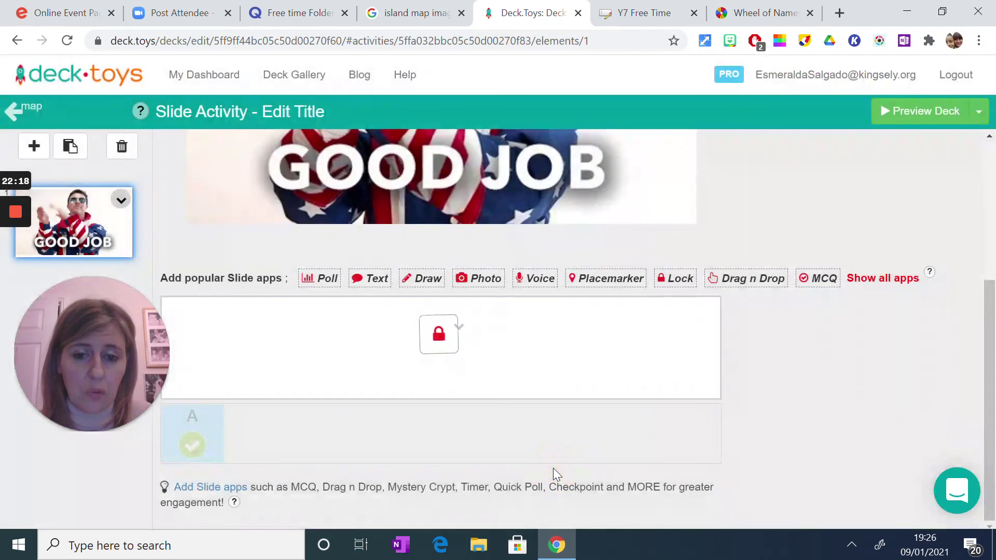
# Return to the deck map and preview the deck as the demo student, checking the new background and activities.
pyautogui.click(18, 114)
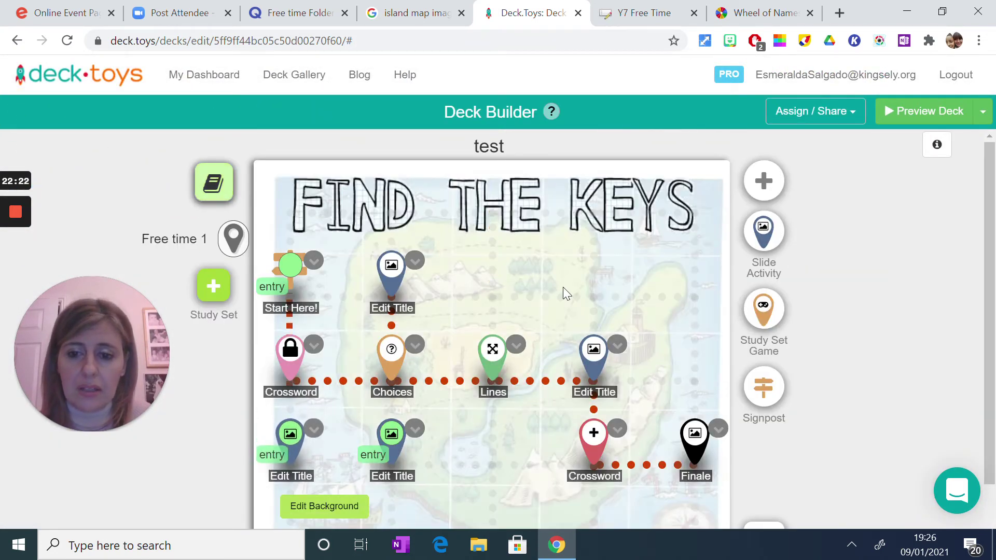
pyautogui.scroll(-3, 504, 343)
pyautogui.scroll(3, 433, 311)
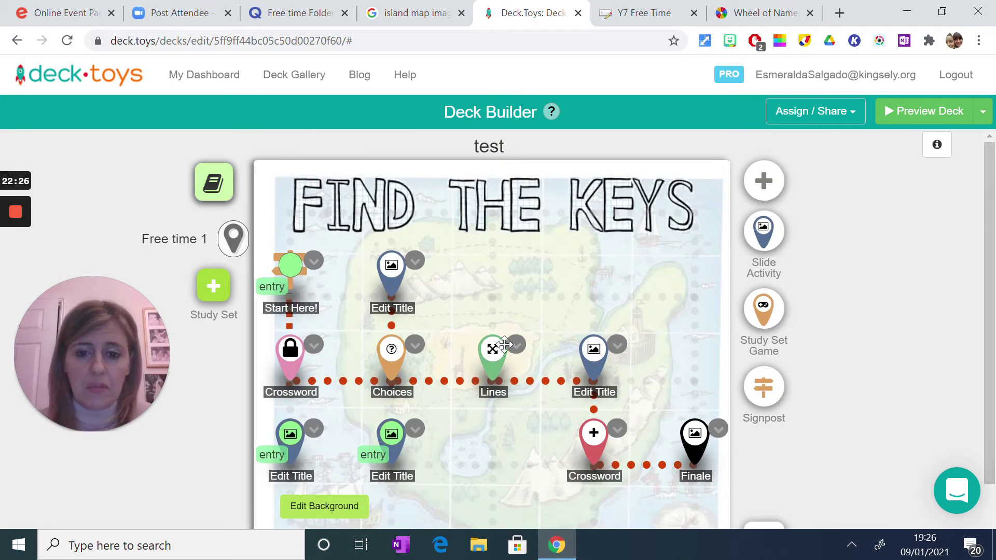
pyautogui.click(909, 110)
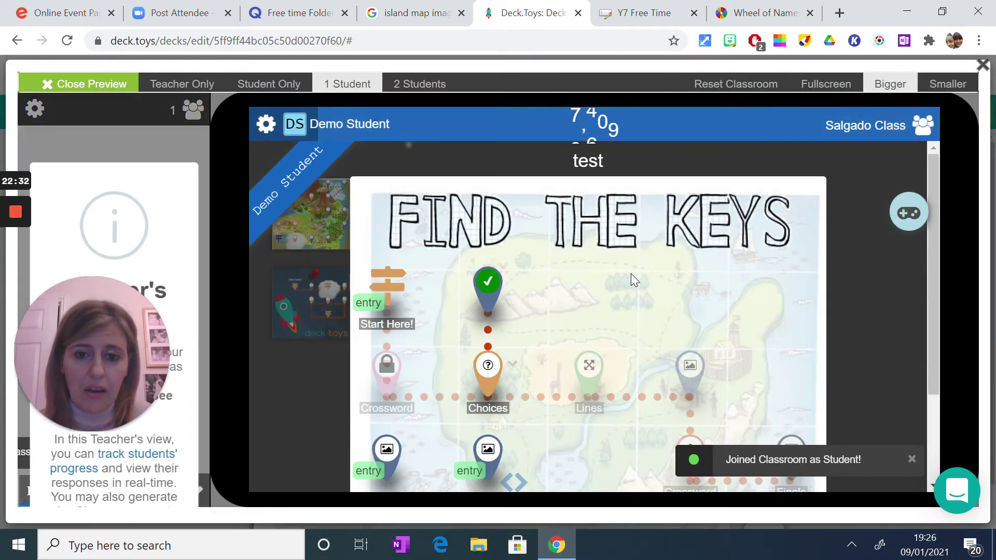
pyautogui.scroll(-2, 626, 273)
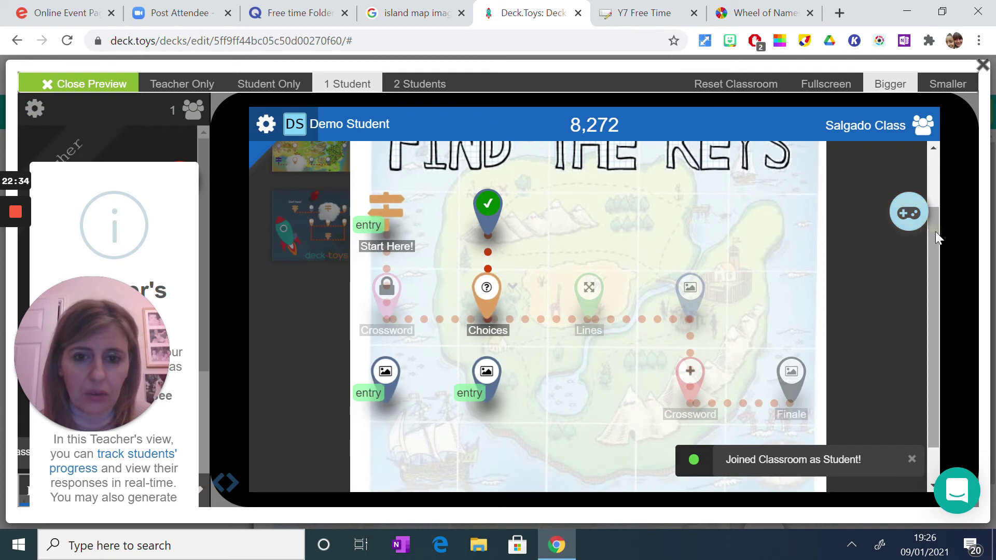
# Open the Choices activity, submit "esquiar" for "to ski", advance to the following question and exit to the map.
pyautogui.moveTo(934, 231); pyautogui.dragTo(941, 201)
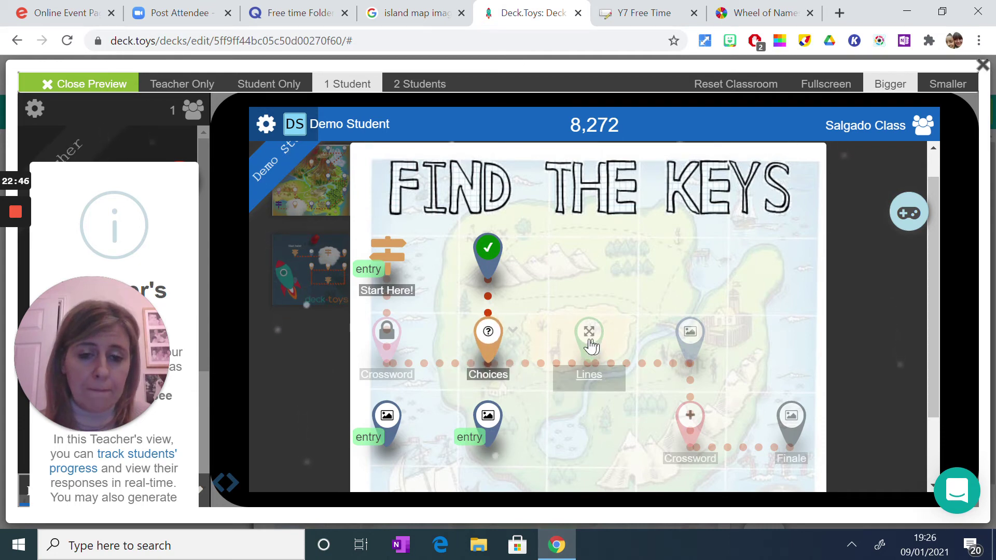
pyautogui.click(489, 336)
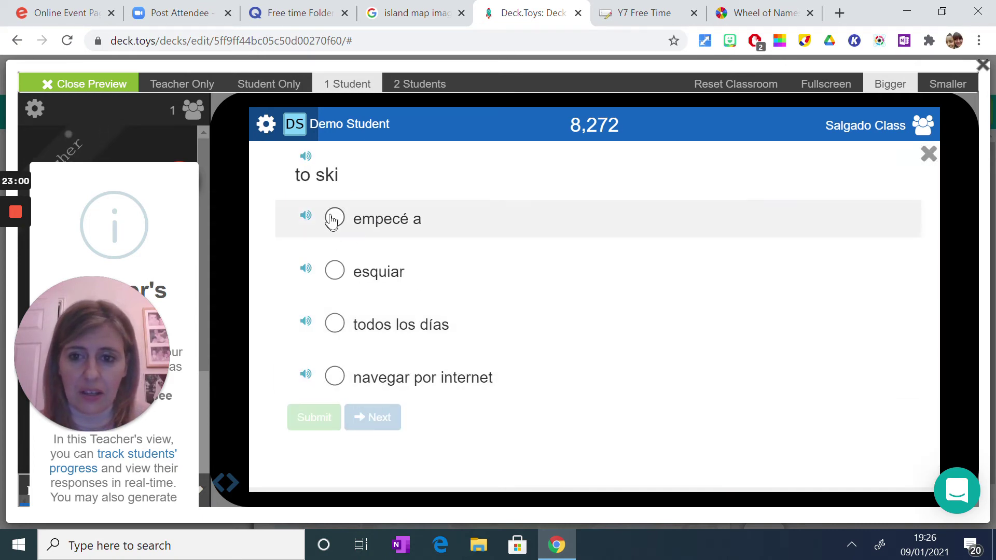
pyautogui.click(335, 271)
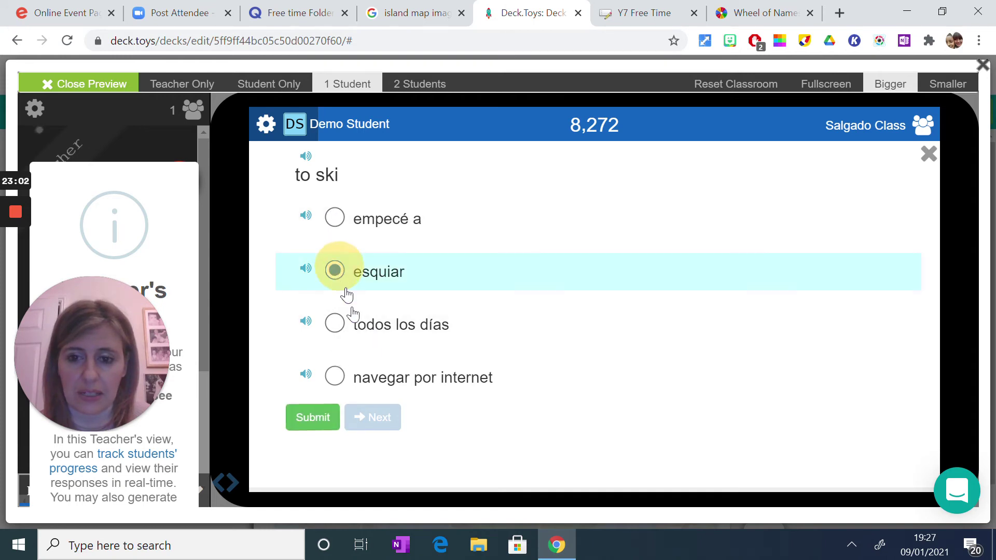
pyautogui.click(313, 418)
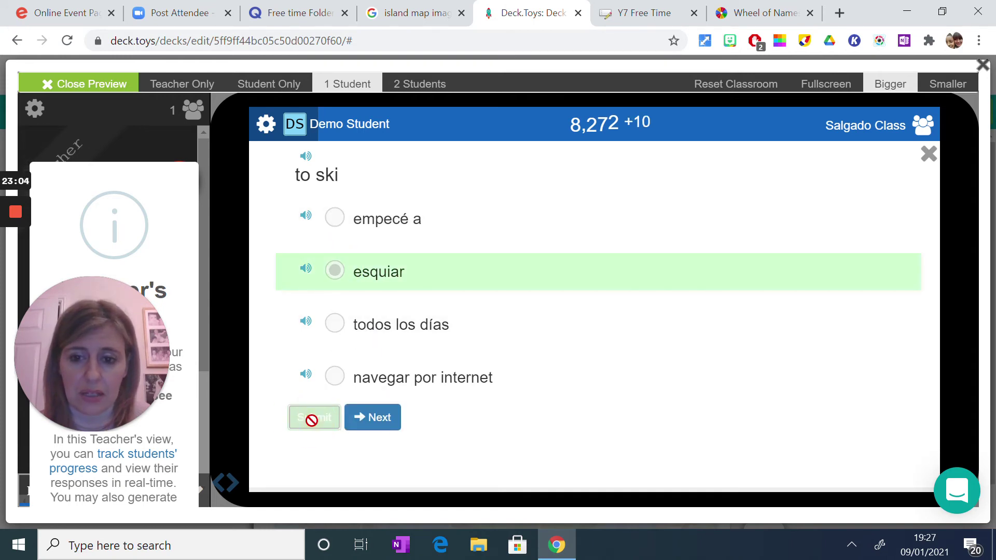
pyautogui.click(369, 417)
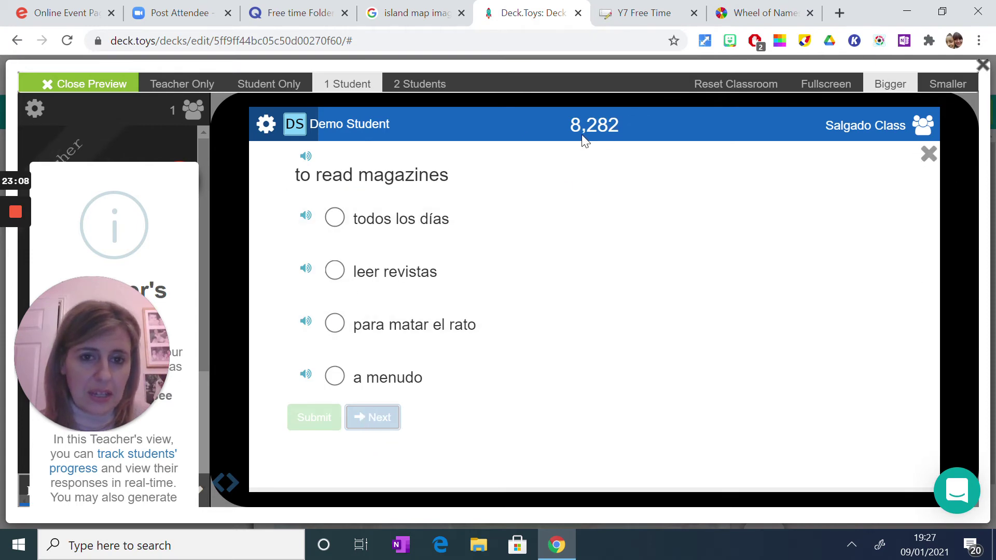
pyautogui.click(930, 157)
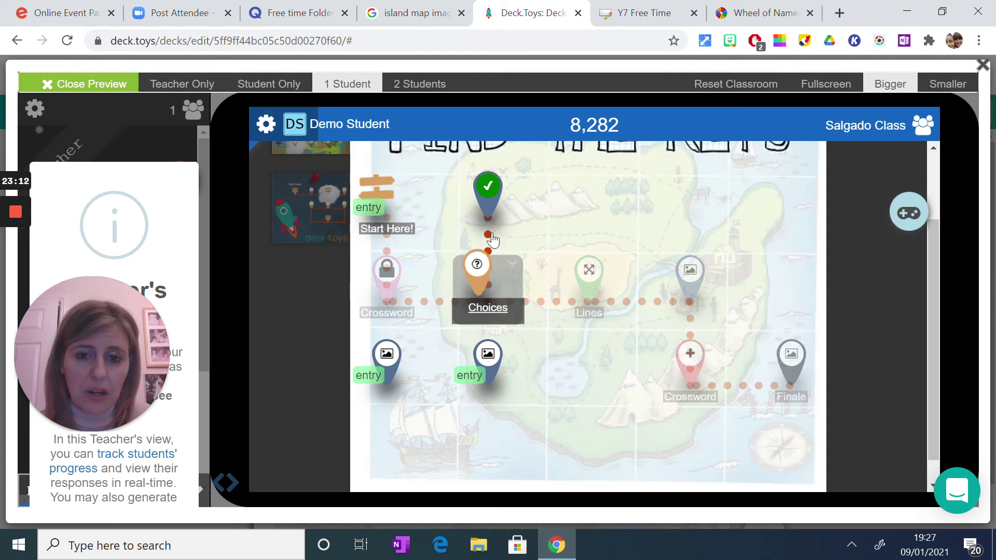
# Try to open the Lines and first Crossword activities, and check the entry slide activity below Choices.
pyautogui.click(585, 275)
pyautogui.click(578, 378)
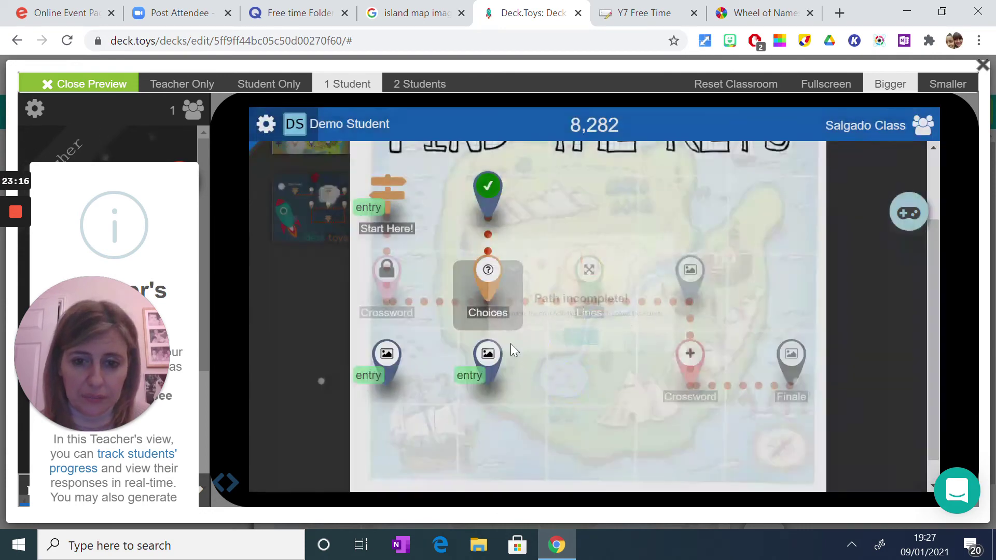
pyautogui.scroll(-2, 508, 361)
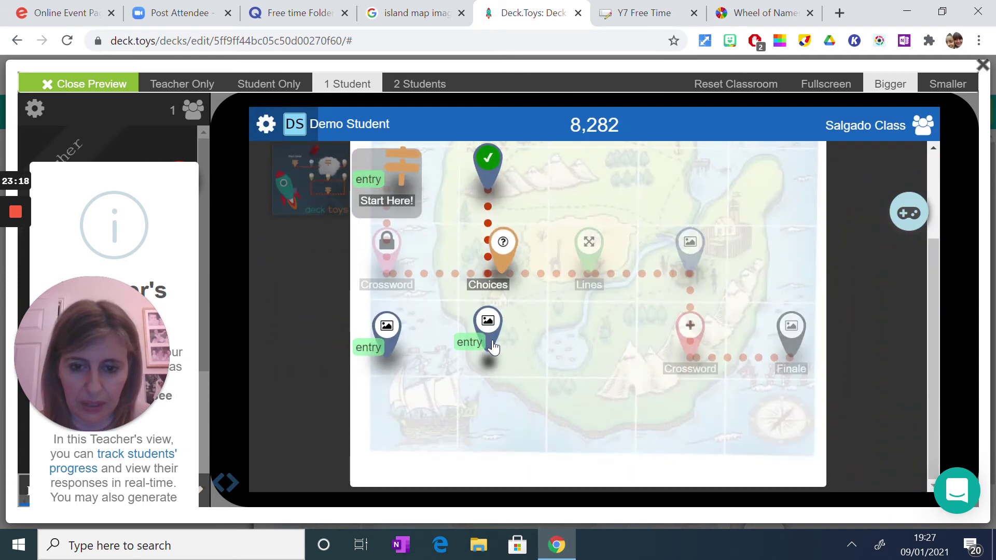
pyautogui.click(488, 331)
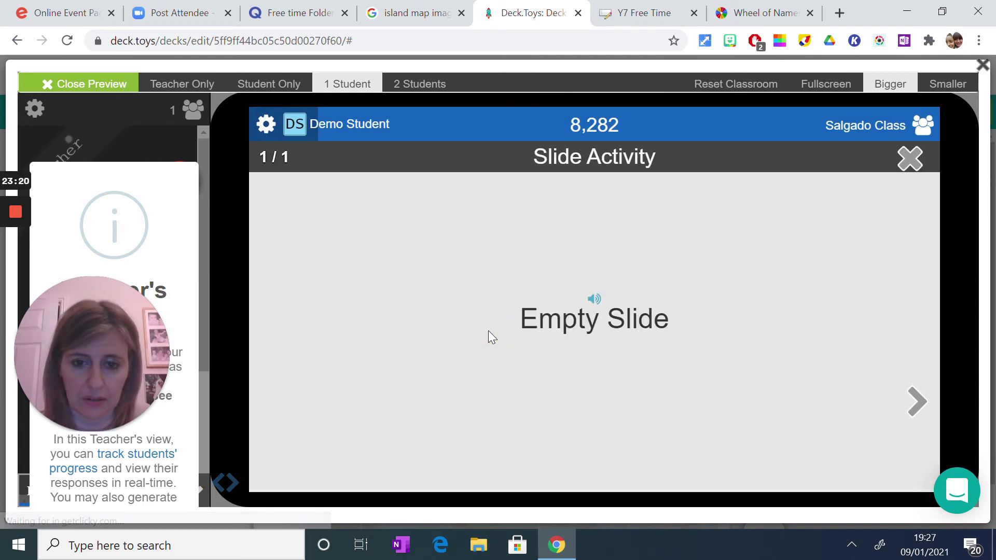
pyautogui.click(908, 159)
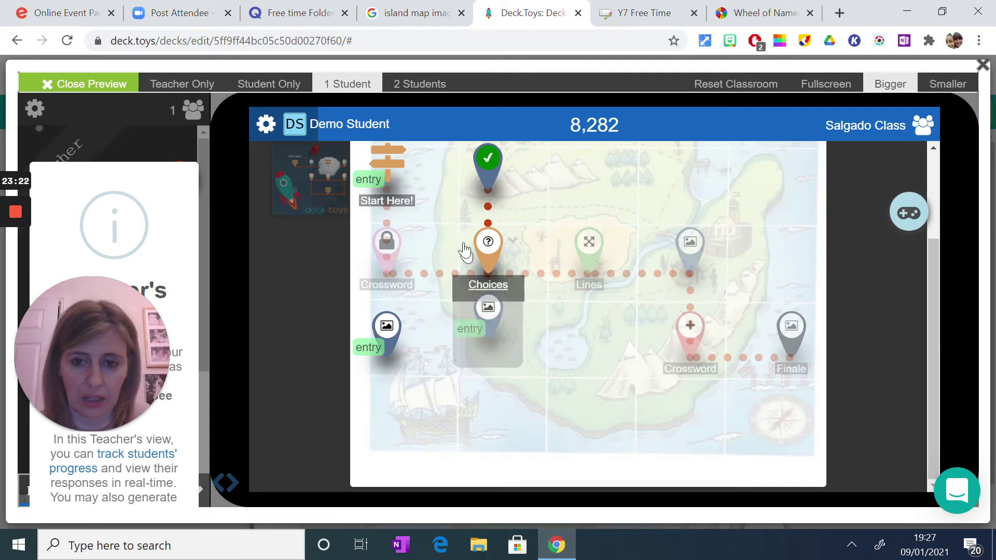
pyautogui.click(388, 248)
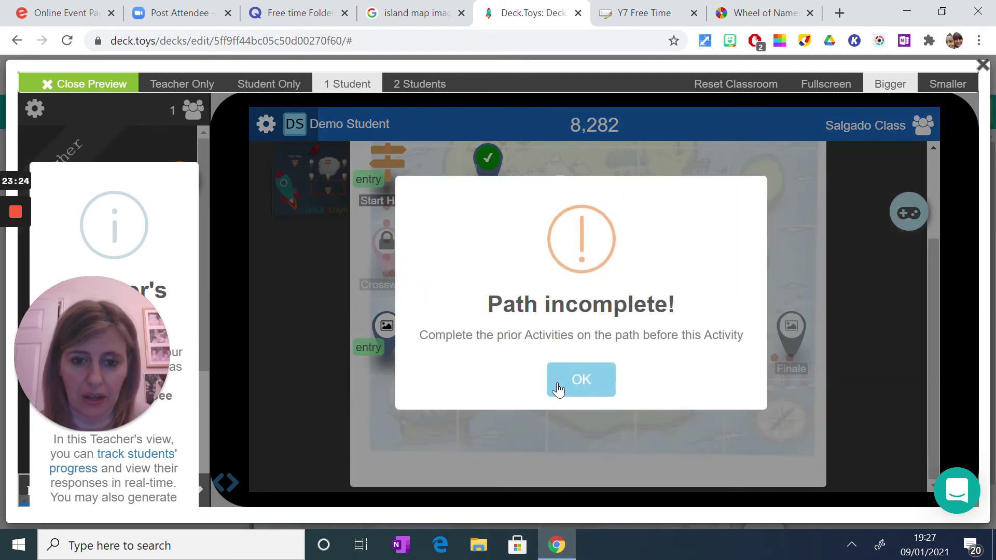
pyautogui.click(579, 381)
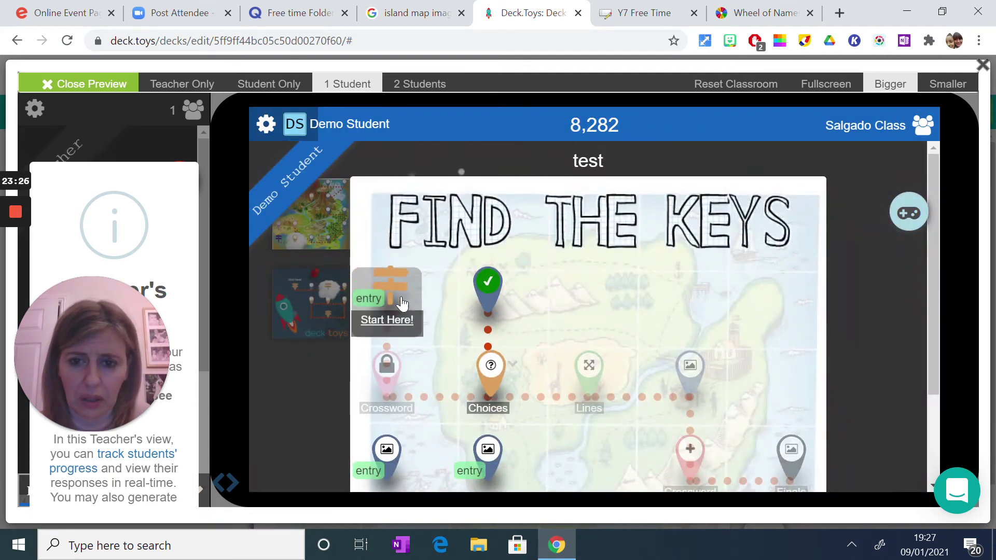
# Complete the "Start Here!" signpost and unlock the first Crossword by entering its text lock password.
pyautogui.click(393, 284)
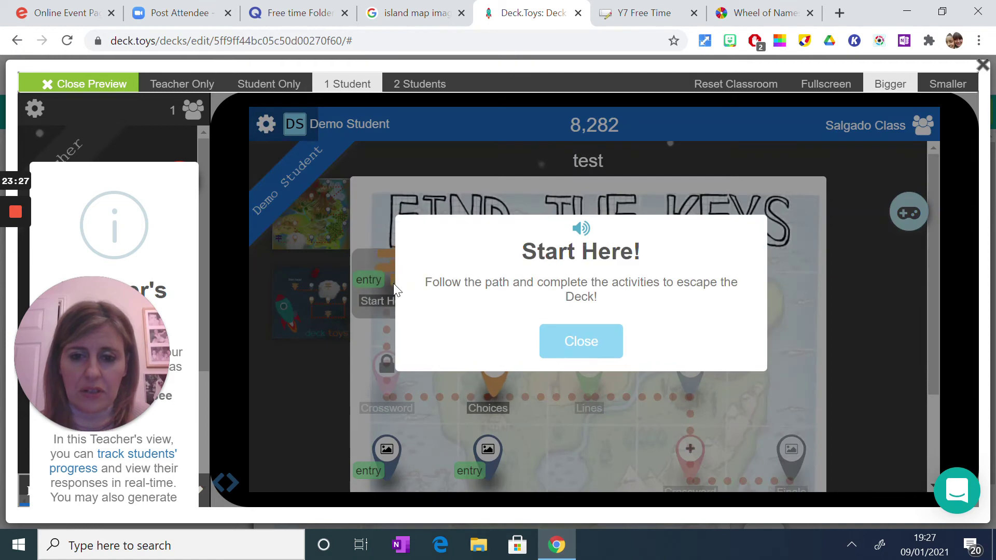
pyautogui.click(582, 342)
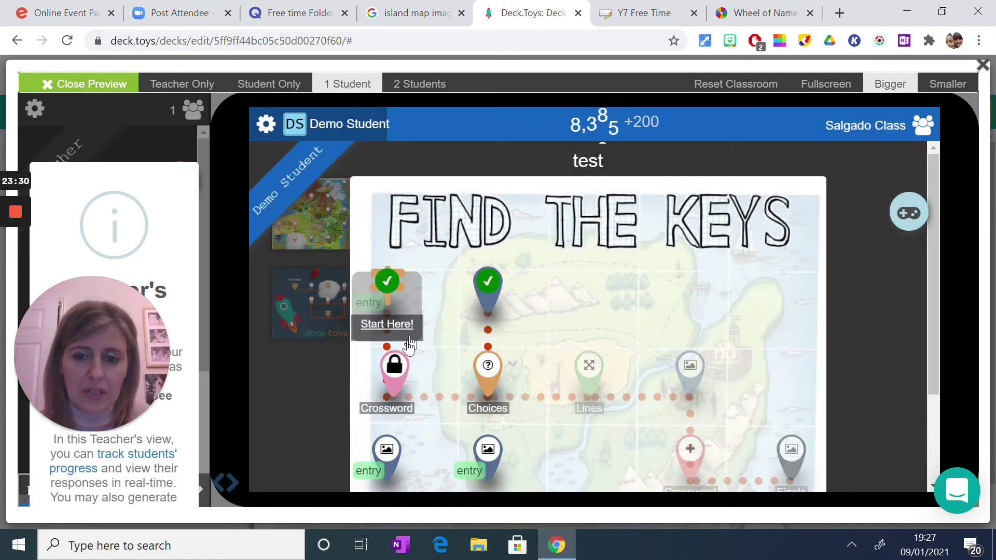
pyautogui.click(388, 370)
pyautogui.click(441, 275)
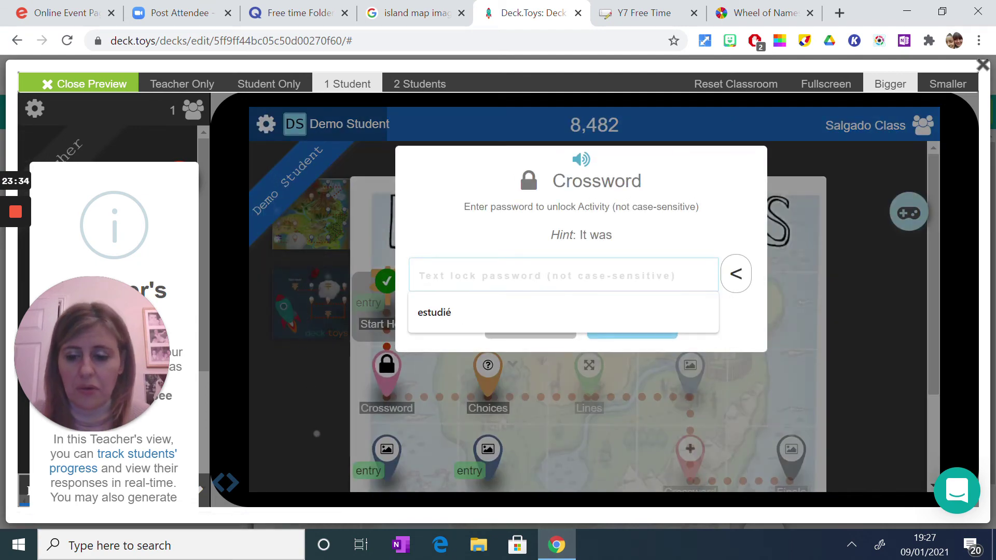
pyautogui.write('era')
pyautogui.click(658, 326)
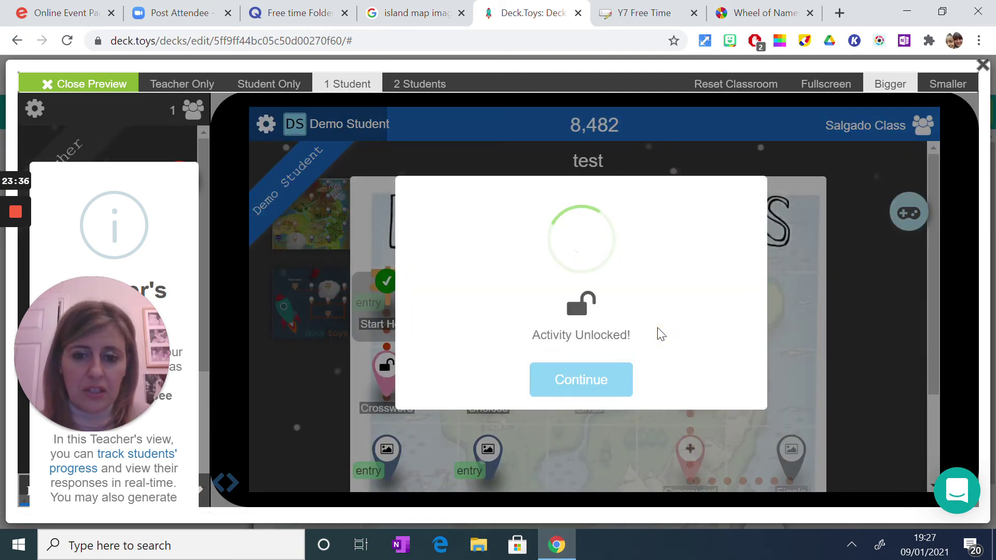
pyautogui.click(595, 378)
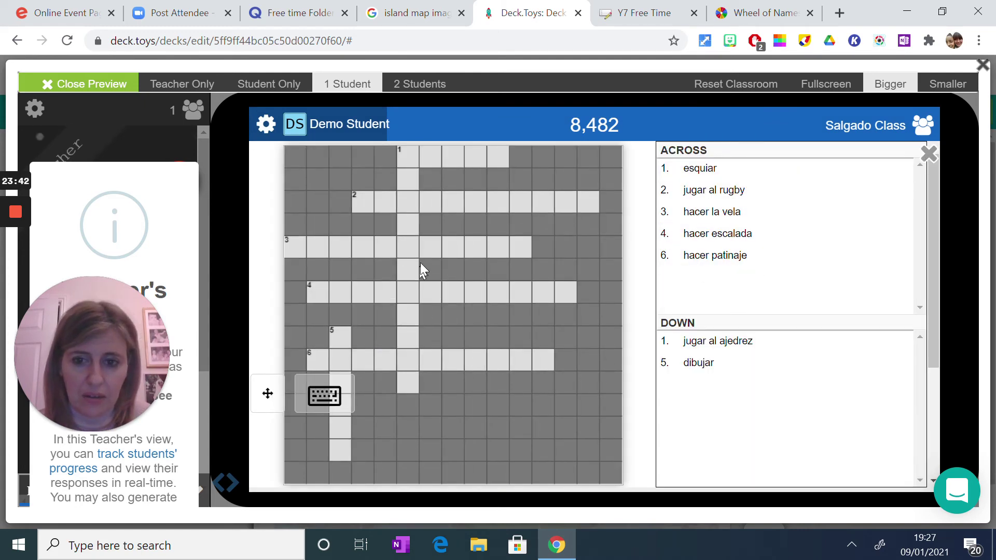
# Try out a few letters in the 3 across row of the crossword and exit to the map.
pyautogui.click(420, 246)
pyautogui.click(313, 248)
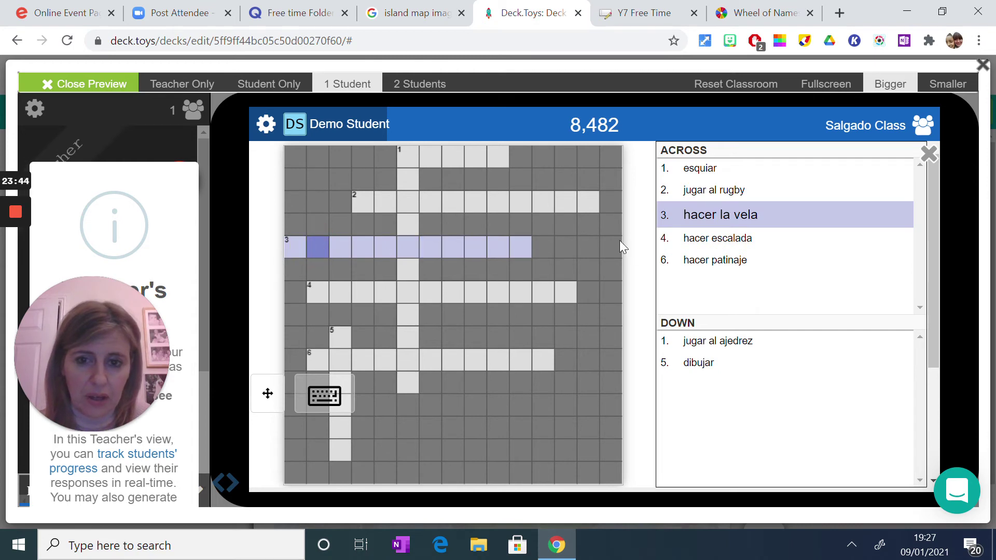
pyautogui.write('F')
pyautogui.click(374, 244)
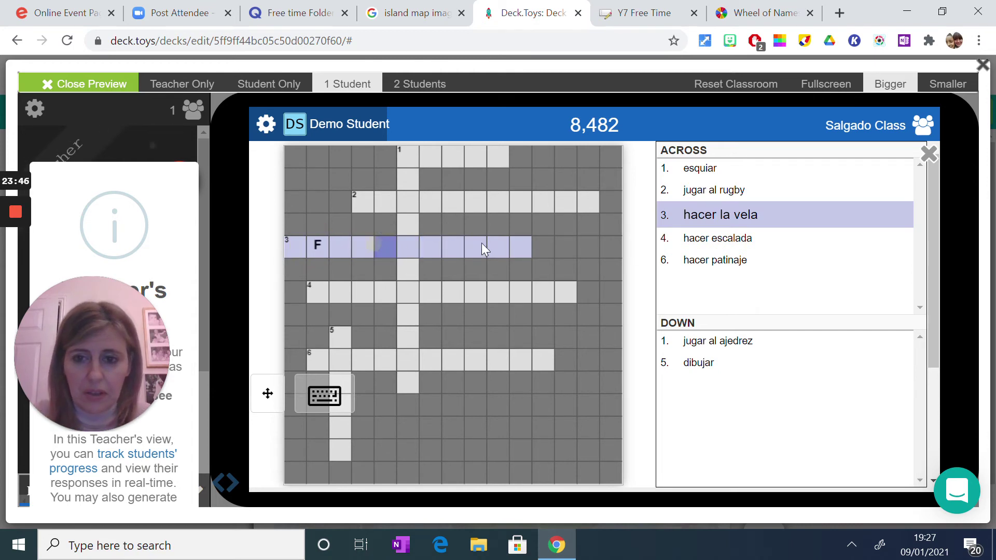
pyautogui.write('DD')
pyautogui.click(494, 243)
pyautogui.click(929, 154)
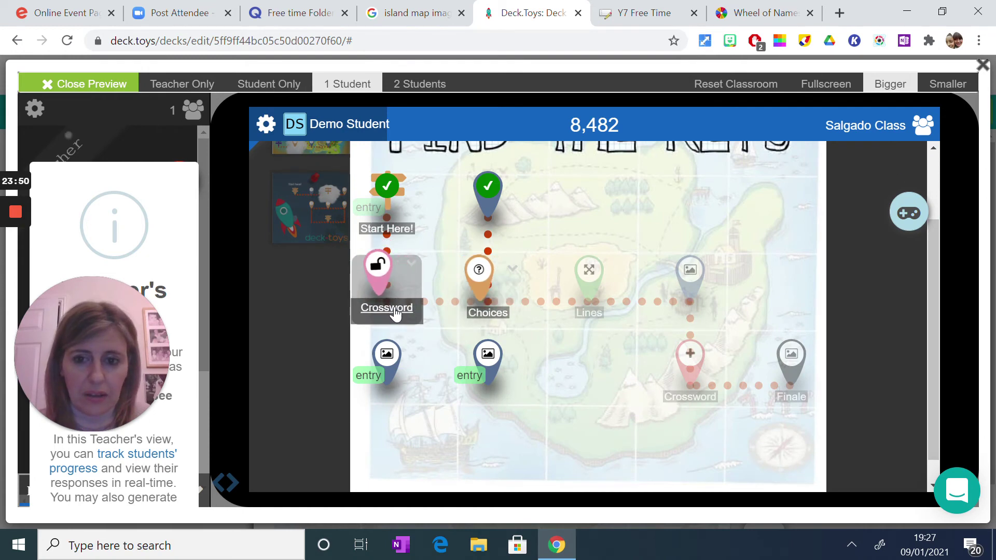
# Reopen the first Crossword, examine its across and down entries in the grid, and exit to the map.
pyautogui.click(412, 265)
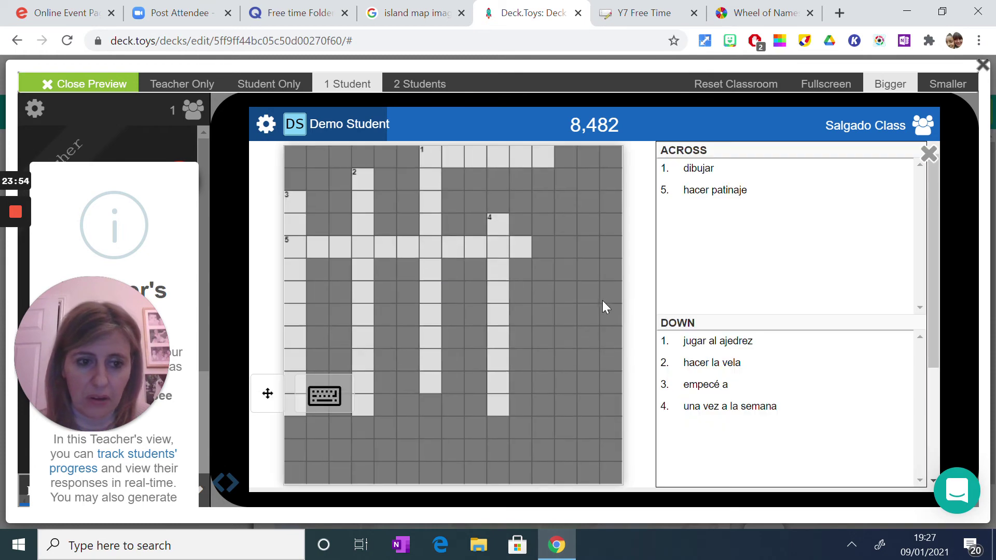
pyautogui.scroll(-5, 822, 351)
pyautogui.moveTo(929, 344); pyautogui.dragTo(922, 239)
pyautogui.moveTo(29, 206)
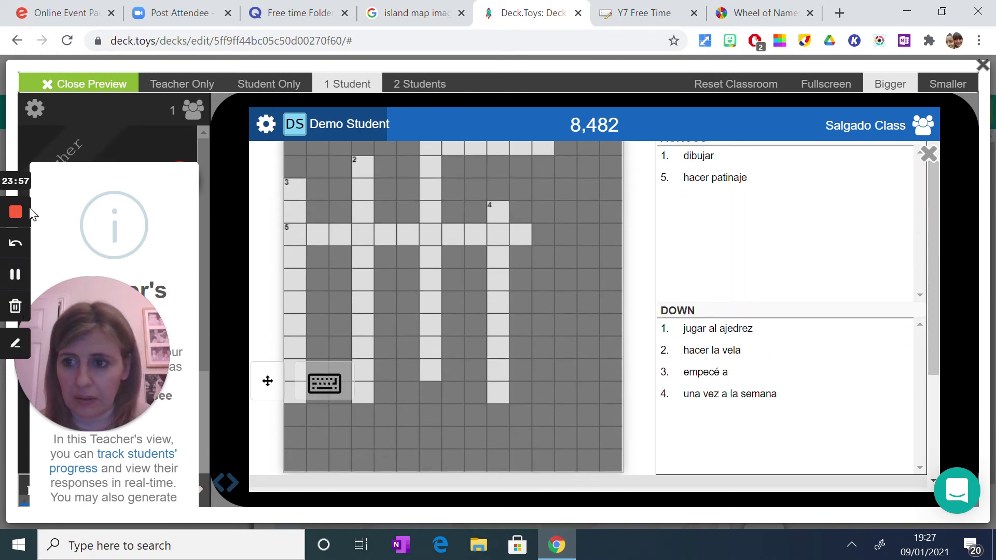
pyautogui.click(16, 275)
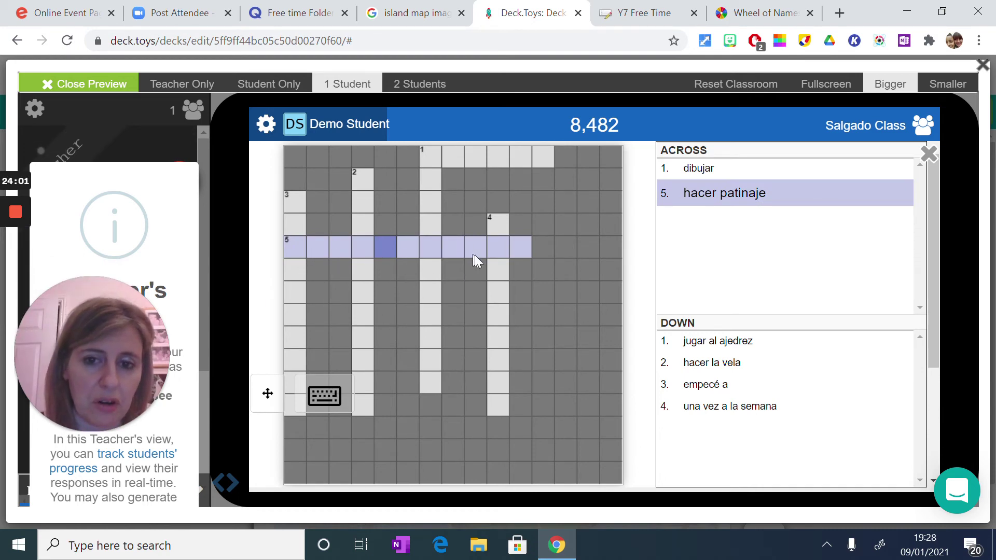
pyautogui.click(493, 229)
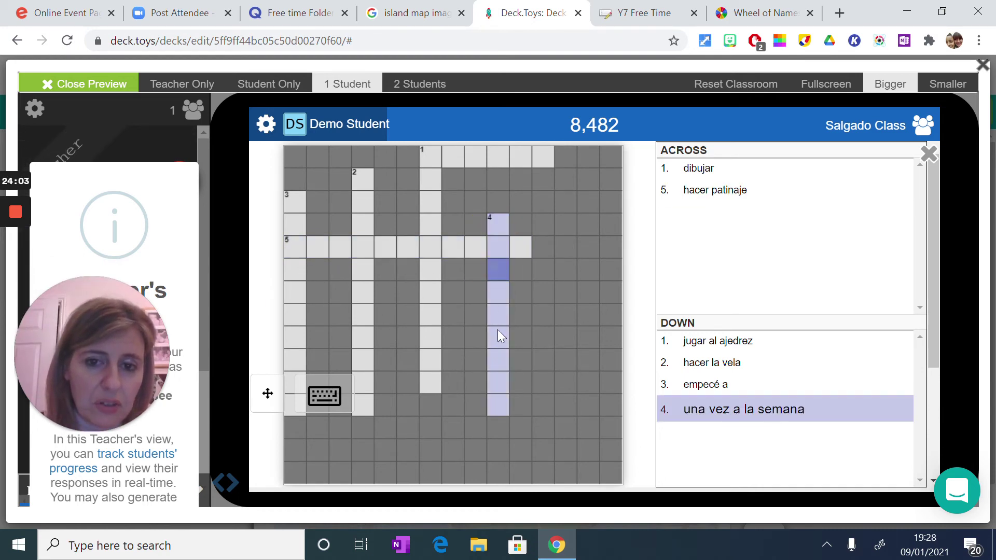
pyautogui.click(436, 359)
pyautogui.click(341, 246)
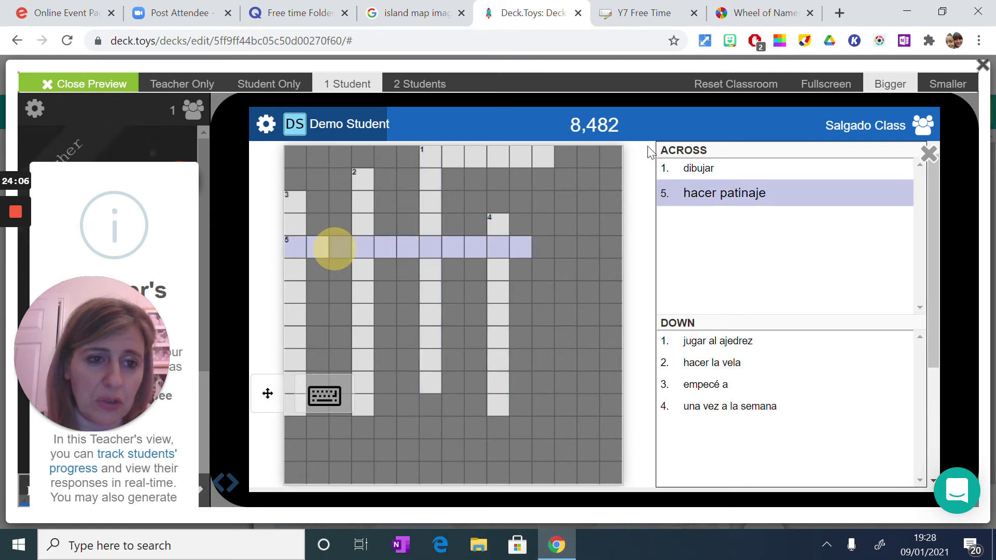
pyautogui.click(928, 154)
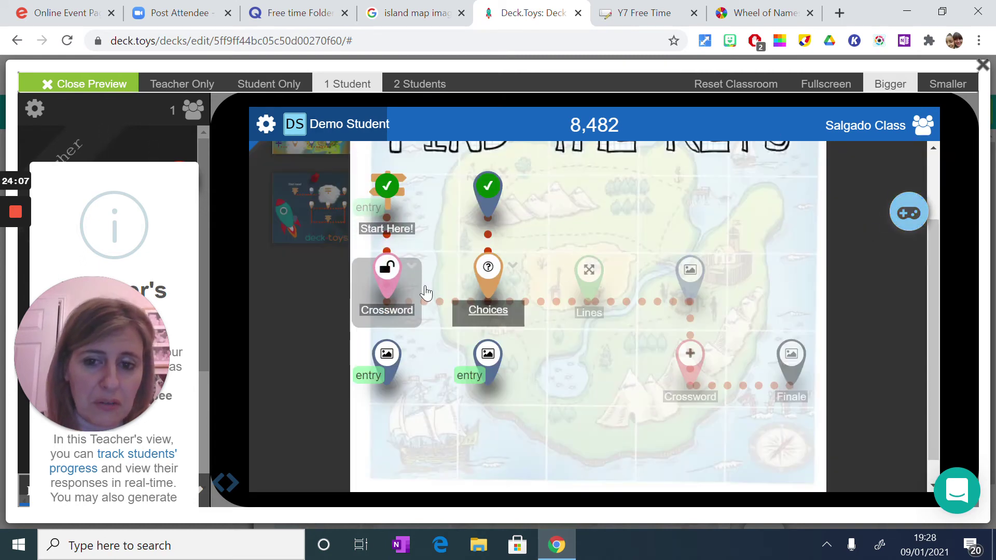
# View another question in the Choices activity, return to the map and try to open the Lines activity.
pyautogui.click(488, 265)
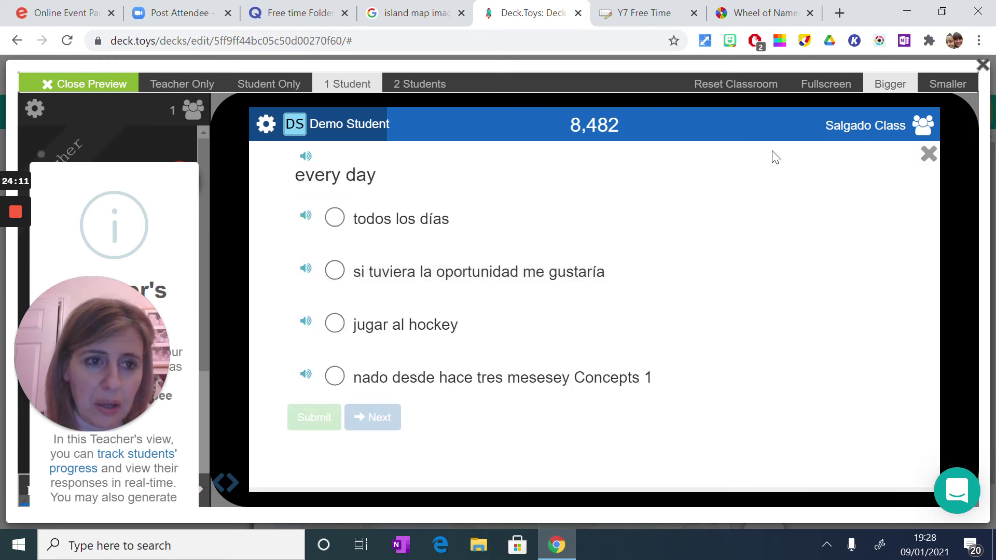
pyautogui.click(928, 153)
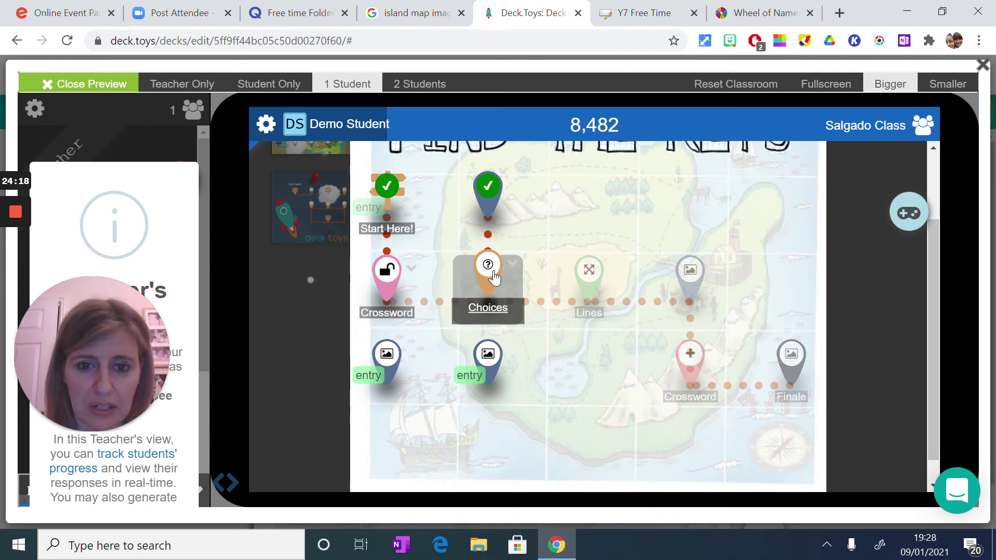
pyautogui.click(590, 272)
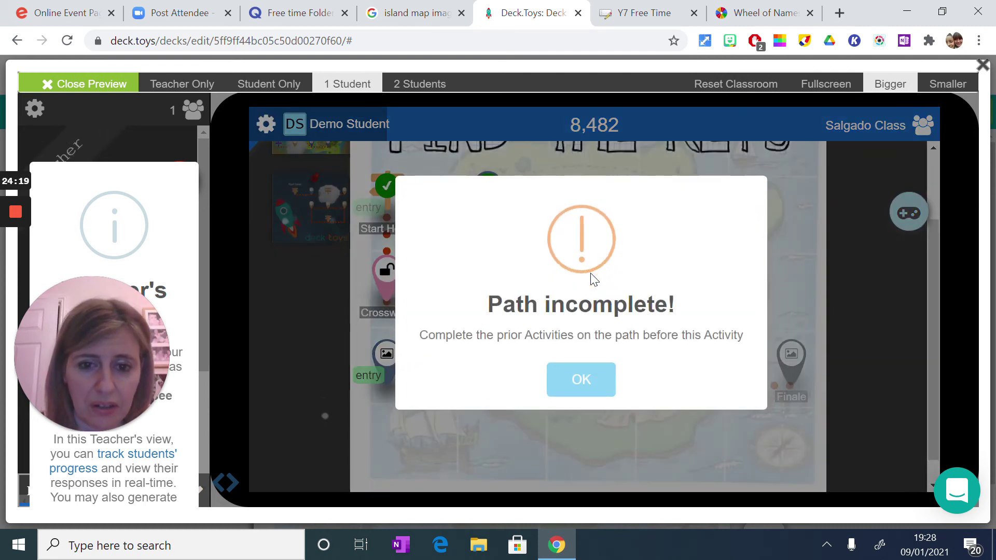
pyautogui.click(599, 379)
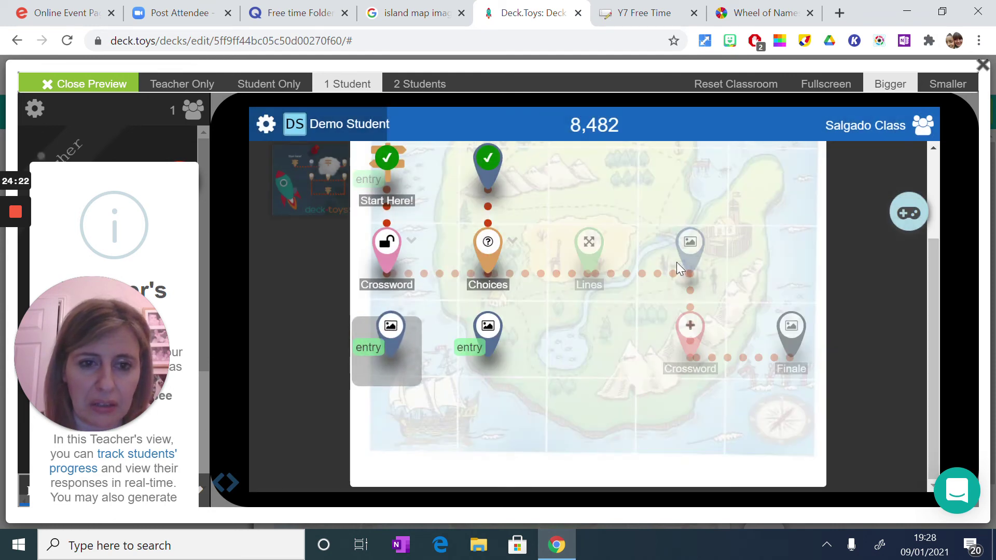
pyautogui.scroll(3, 702, 257)
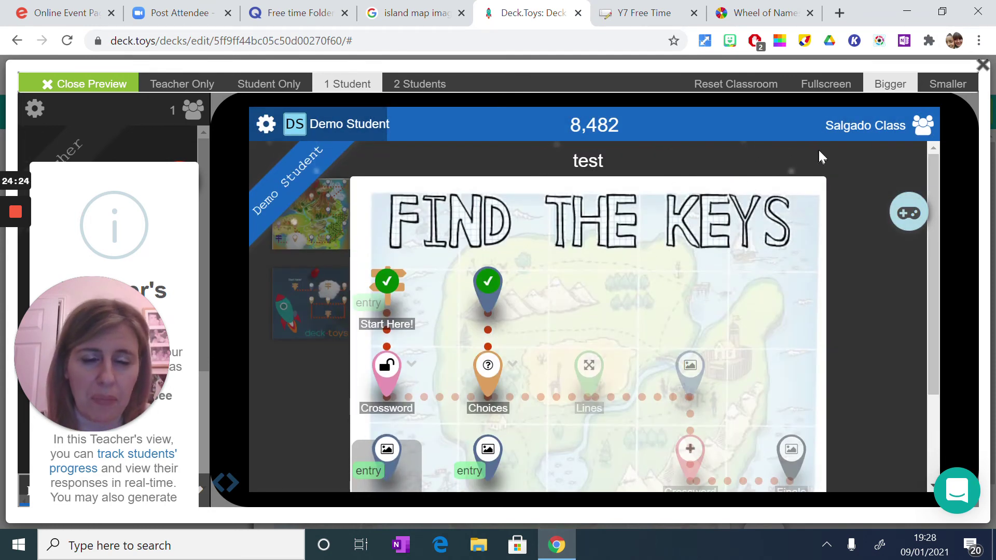
# Close the deck preview and turn on sharing the test deck with other teachers by link.
pyautogui.click(86, 84)
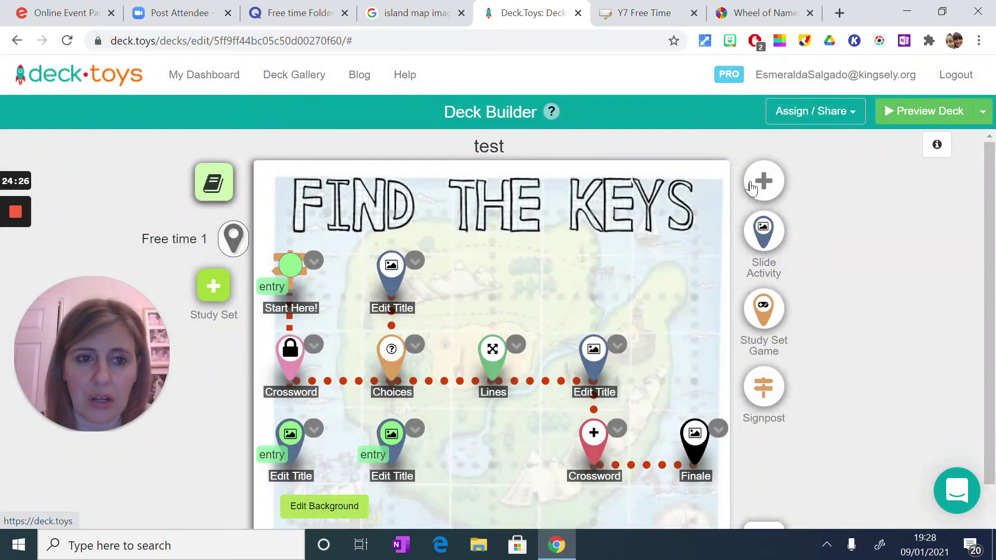
pyautogui.click(797, 114)
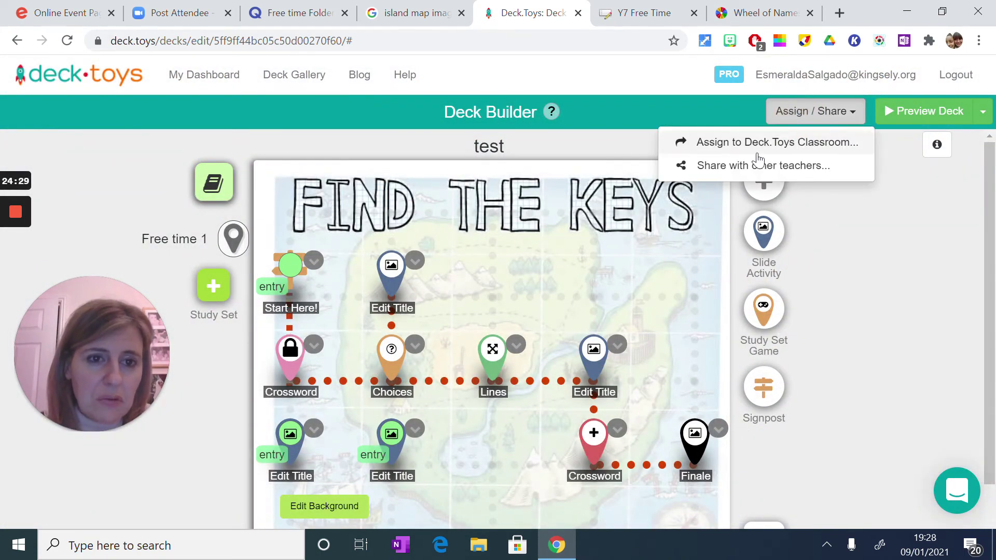
pyautogui.click(722, 170)
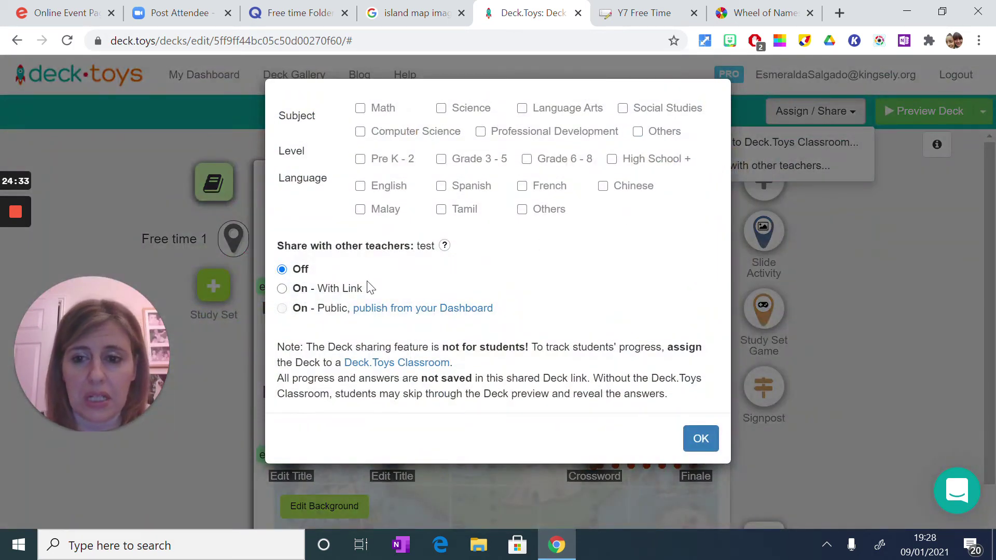
pyautogui.click(281, 310)
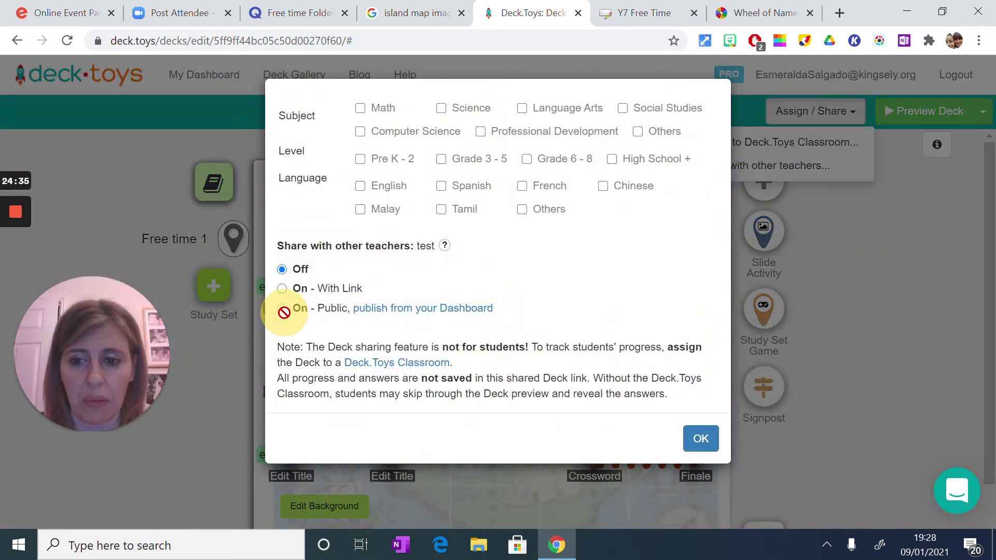
pyautogui.click(283, 290)
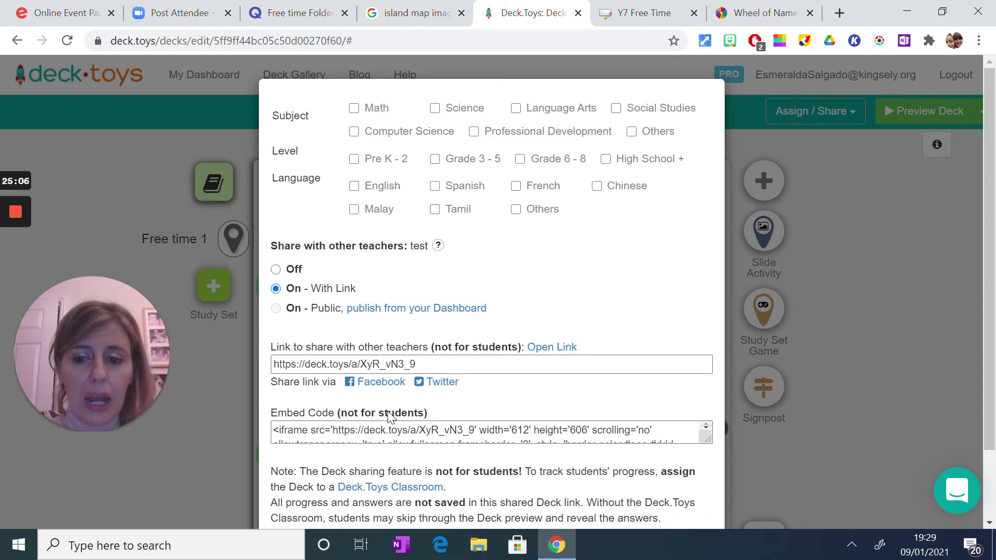
pyautogui.scroll(-2, 390, 416)
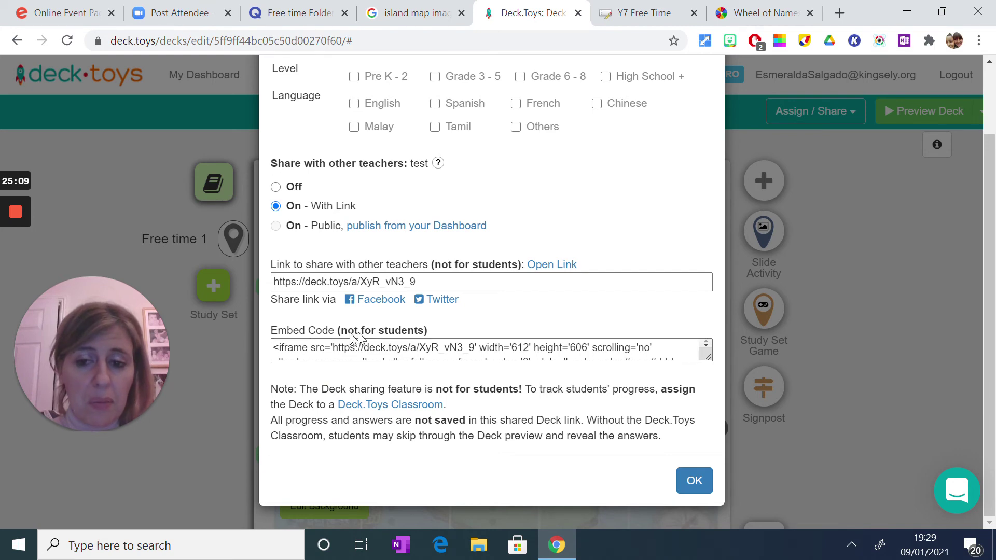
pyautogui.click(695, 480)
# Reassign the deck to the third Deck.Toys classroom by deselecting and reselecting it.
pyautogui.click(819, 113)
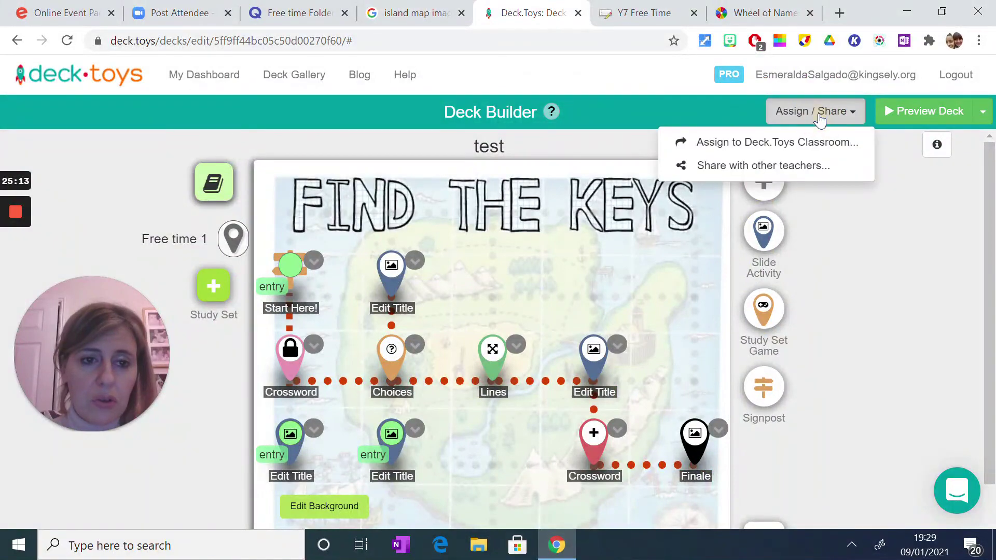
pyautogui.click(733, 142)
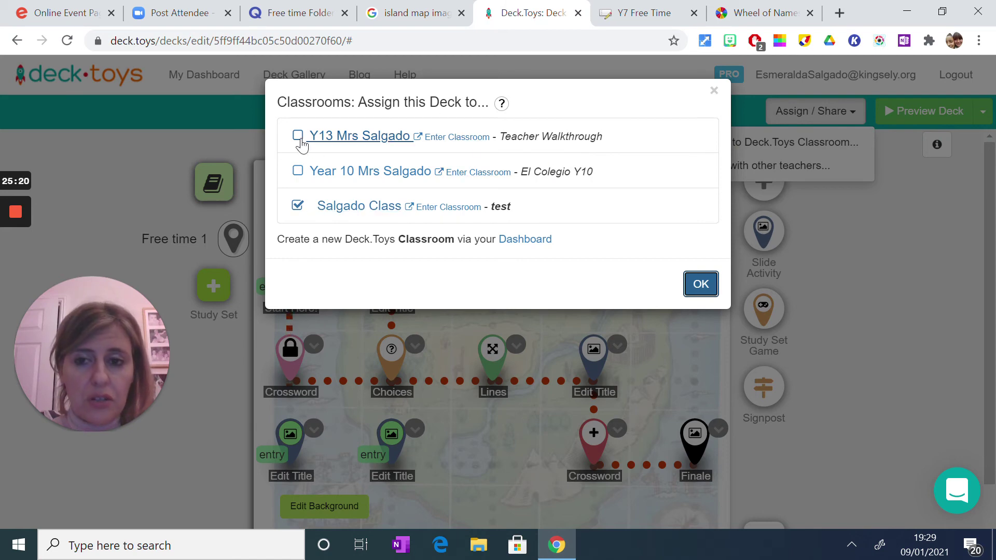
pyautogui.click(298, 207)
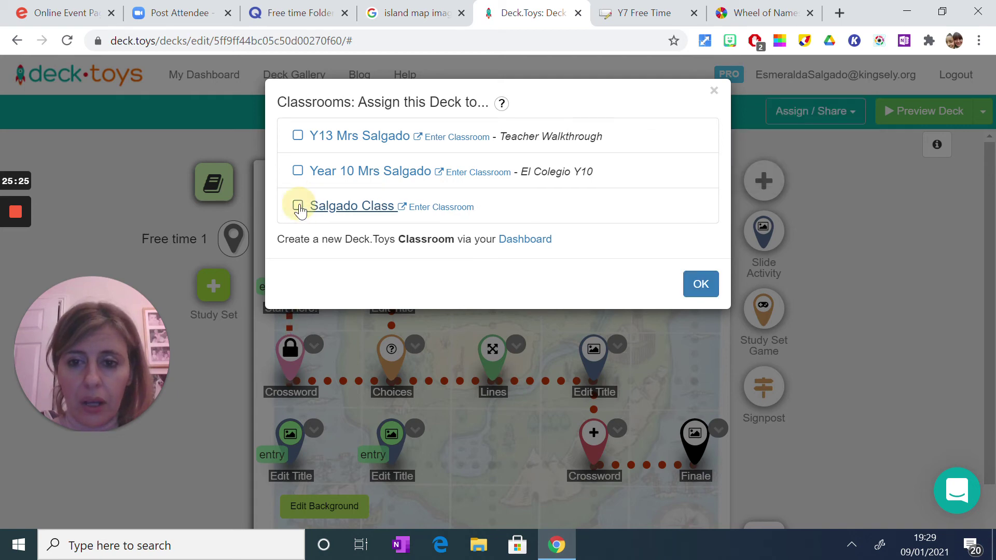
pyautogui.click(298, 207)
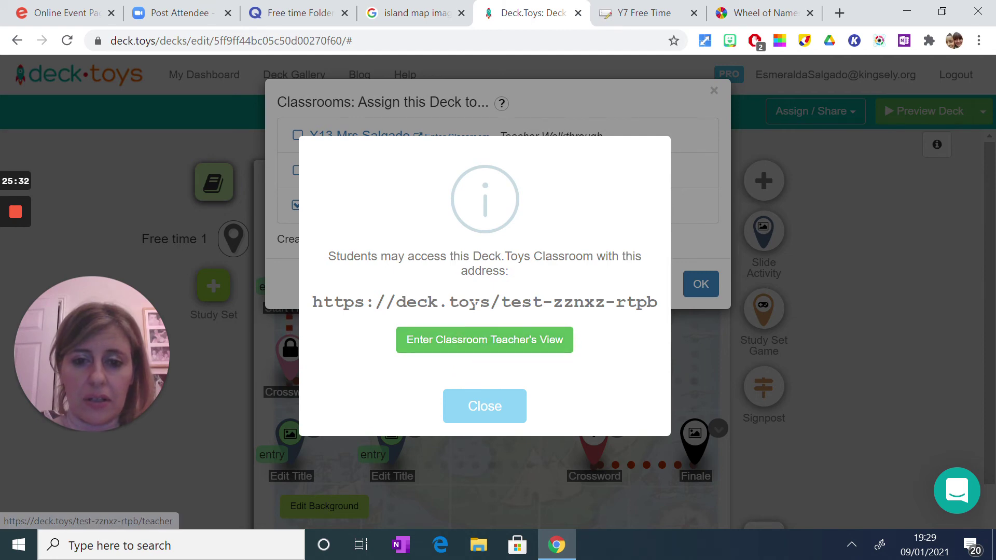
# Copy the classroom's student access address, then close the assignment dialogs and return to the dashboard.
pyautogui.tripleClick(472, 302)
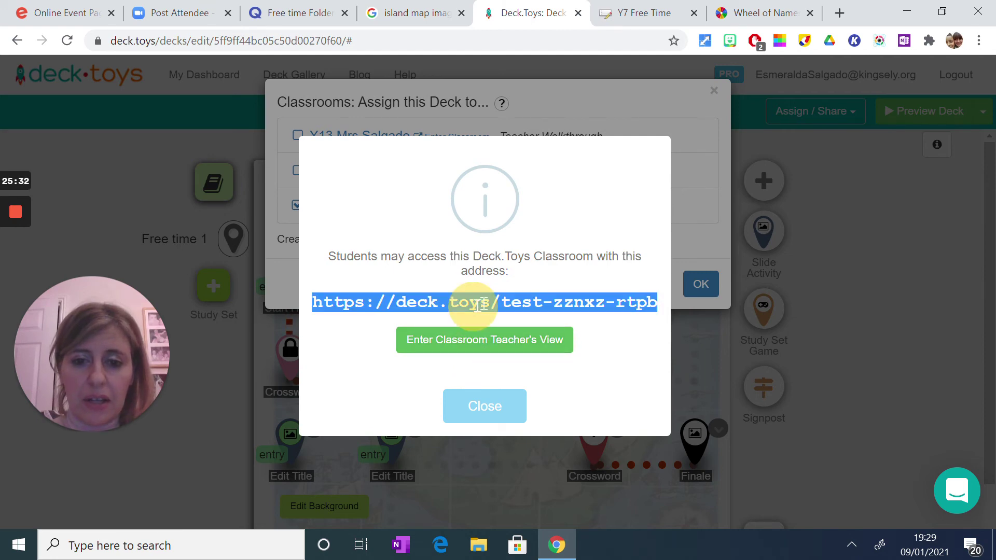
pyautogui.rightClick(587, 303)
pyautogui.click(613, 318)
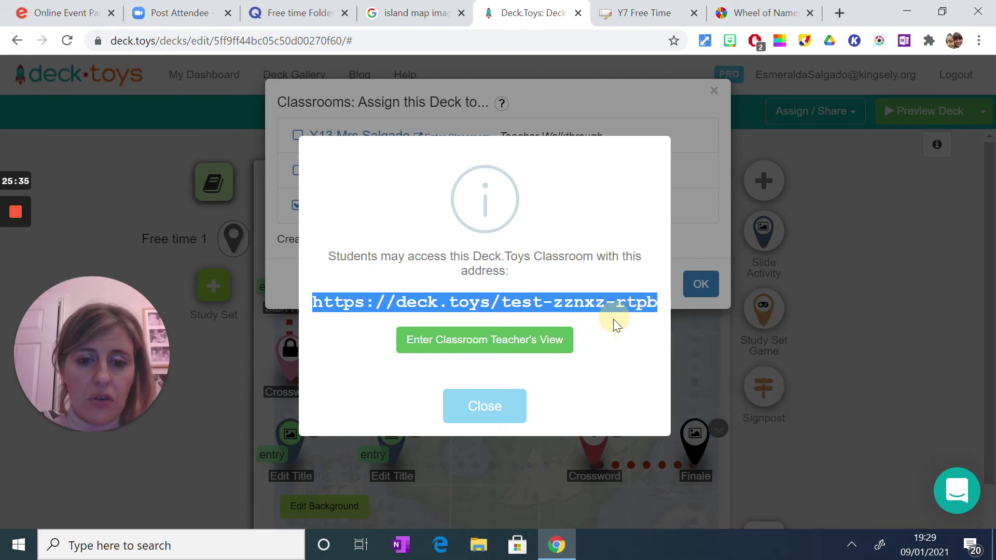
pyautogui.click(464, 421)
pyautogui.click(699, 285)
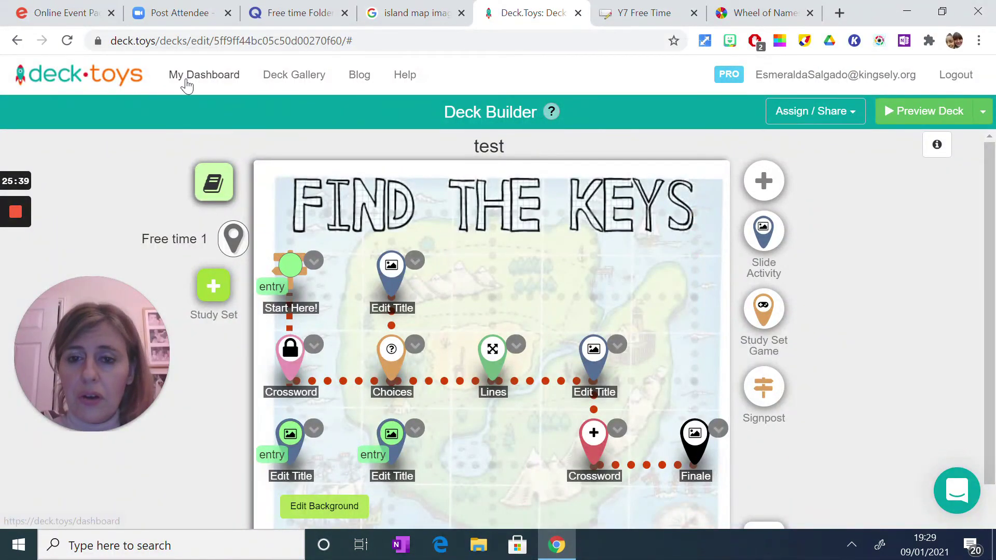
pyautogui.click(186, 83)
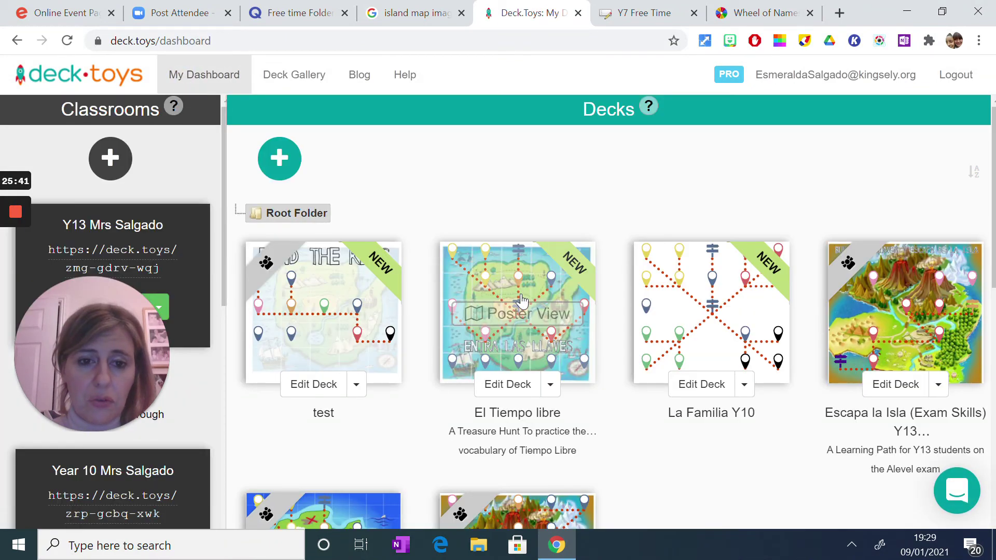
# Open the copied classroom address in a new browser tab and sign in as a guest student with the suggested name.
pyautogui.click(839, 13)
pyautogui.rightClick(225, 40)
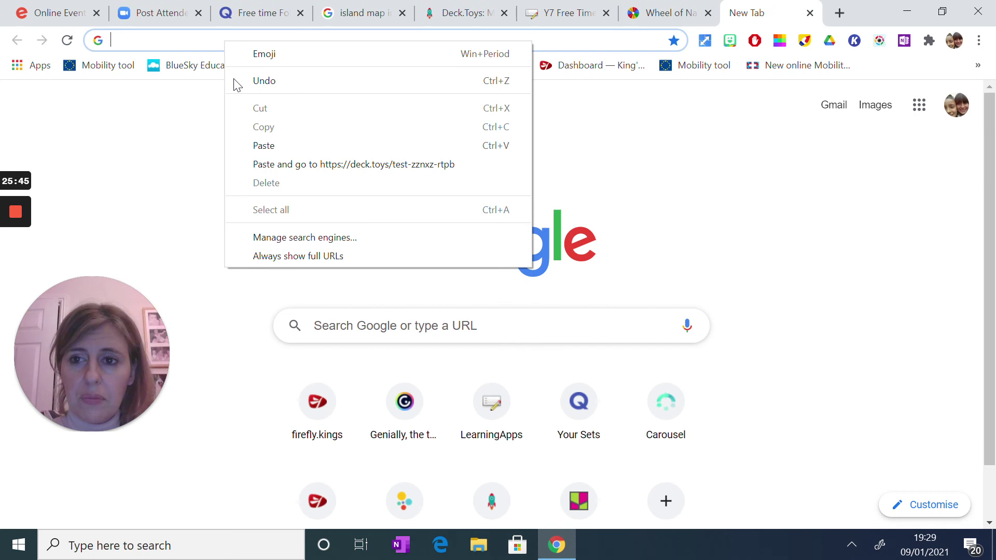
pyautogui.click(274, 145)
pyautogui.click(484, 64)
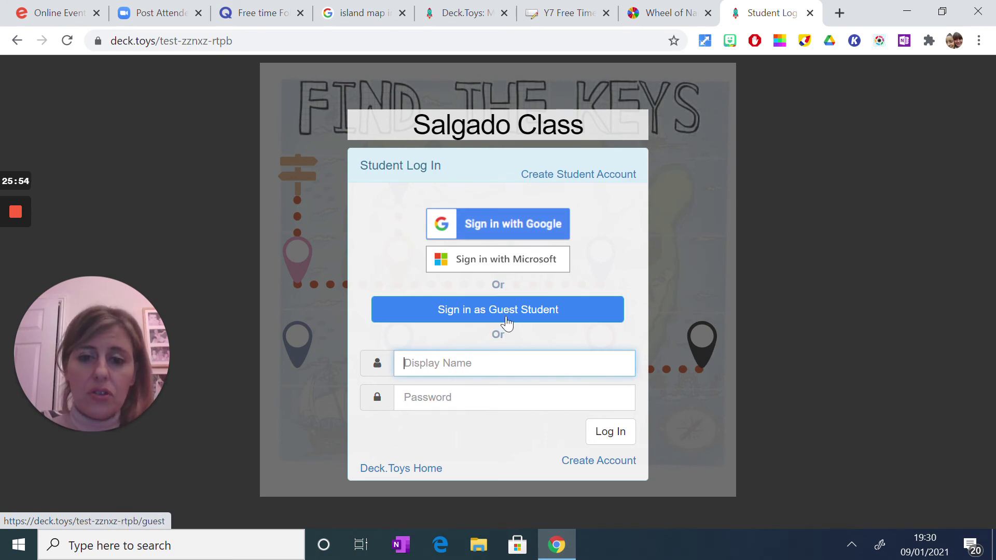
pyautogui.click(507, 318)
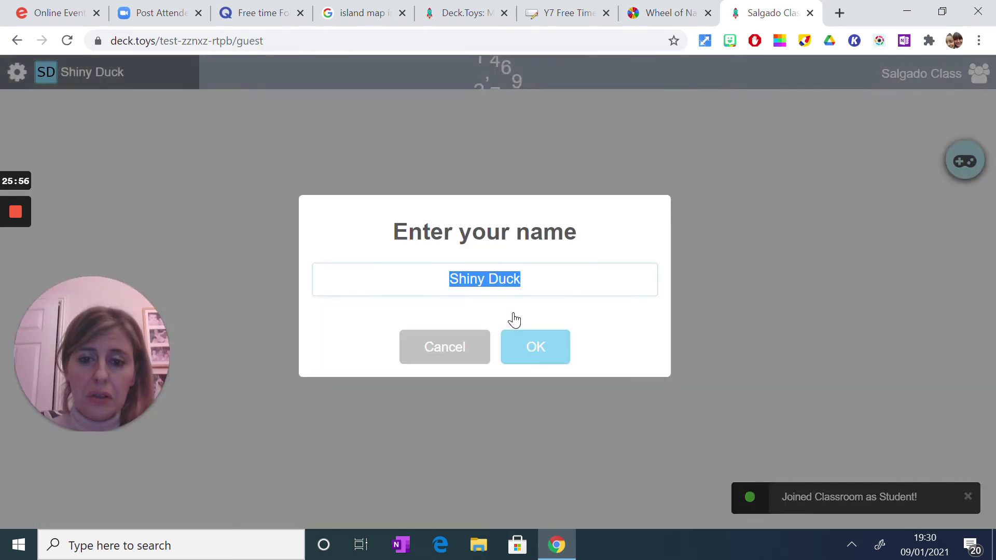
pyautogui.click(524, 356)
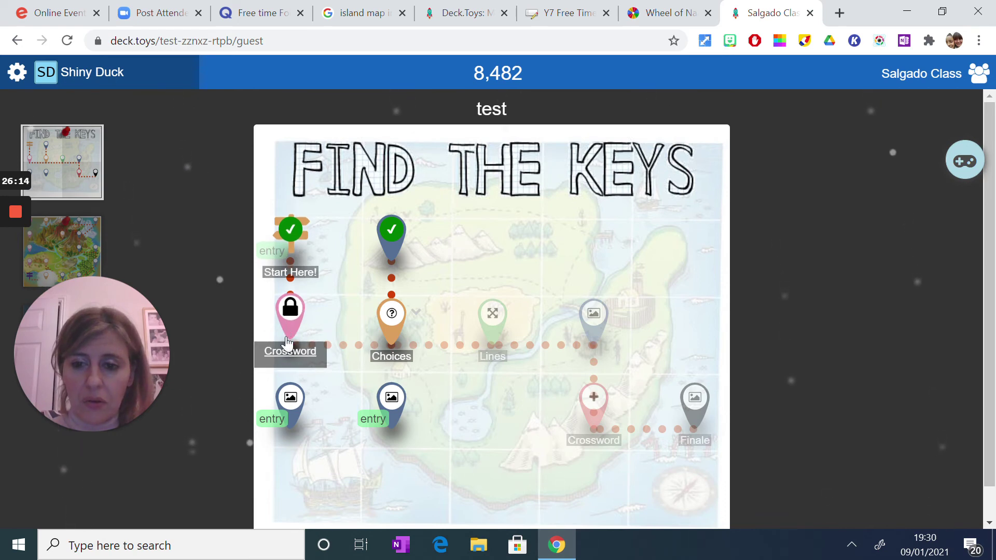
# View the Choices activity and the first Crossword's text lock prompt, returning to the map without unlocking it.
pyautogui.click(391, 312)
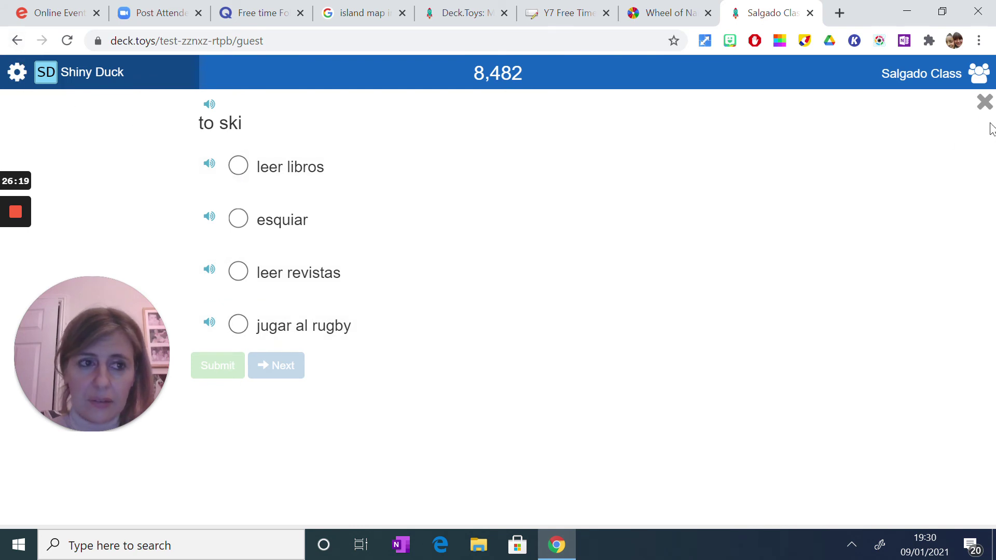
pyautogui.click(983, 103)
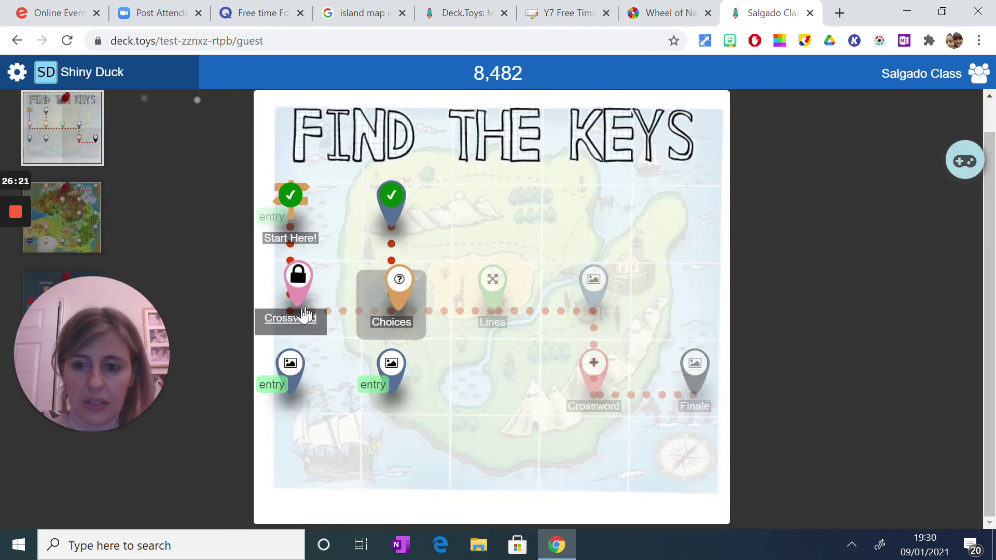
pyautogui.click(289, 281)
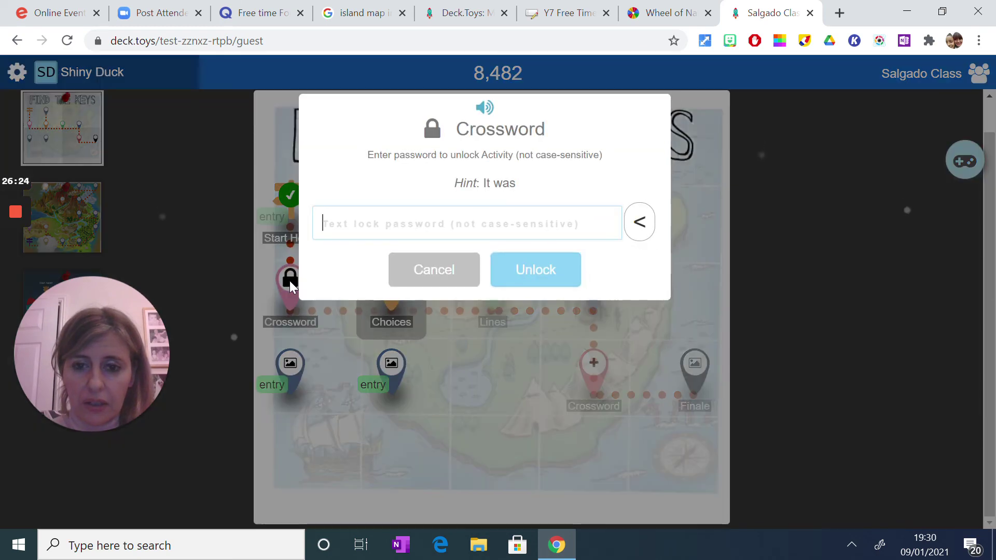
pyautogui.click(416, 272)
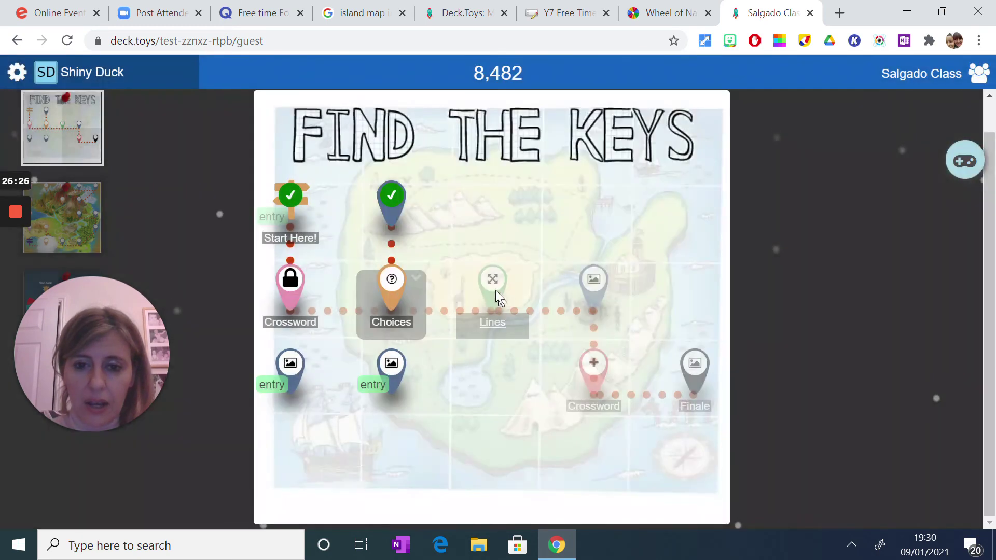
# Open the completed slide activity above Choices, view its translation task and exit to the map.
pyautogui.click(395, 204)
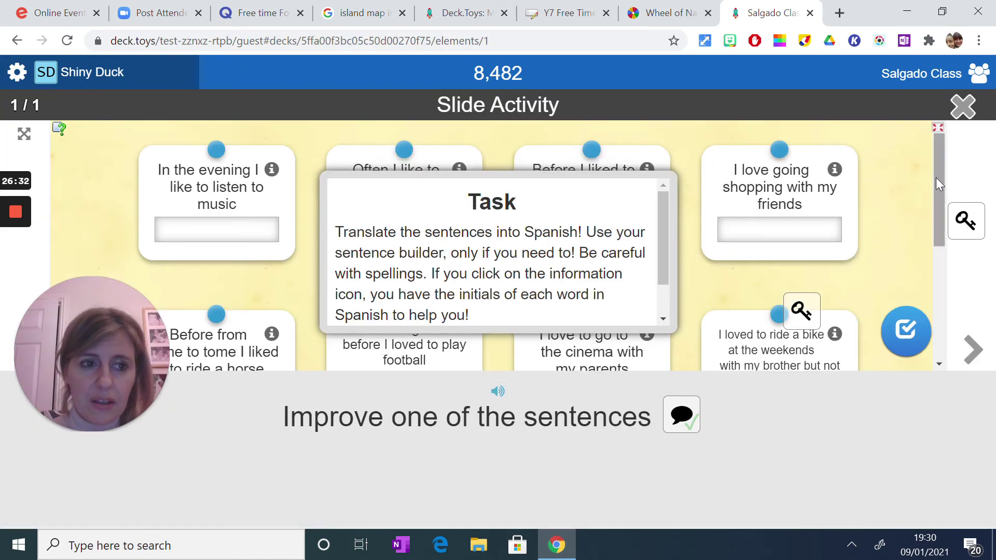
pyautogui.moveTo(939, 179)
pyautogui.mouseDown()
pyautogui.moveTo(936, 278)
pyautogui.moveTo(931, 166)
pyautogui.mouseUp()
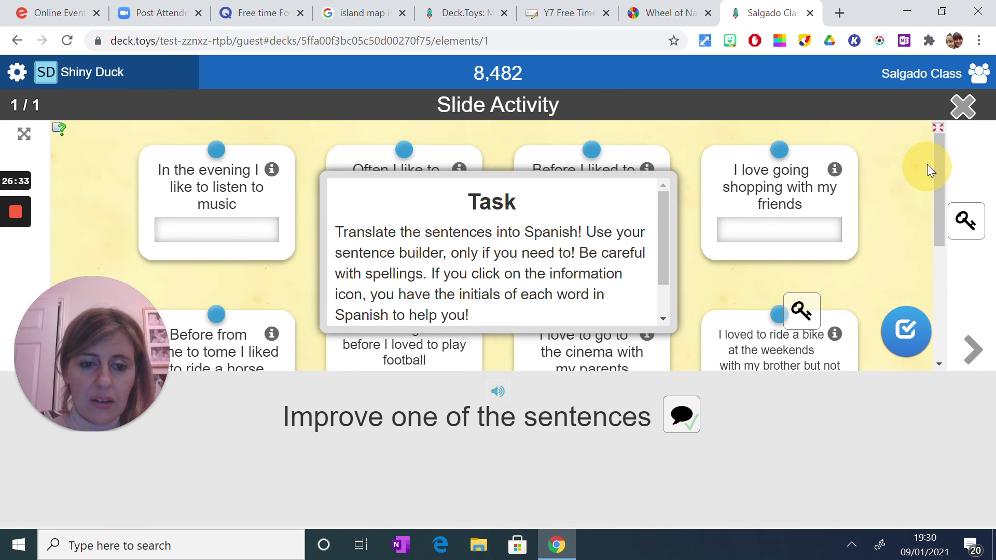
pyautogui.click(958, 108)
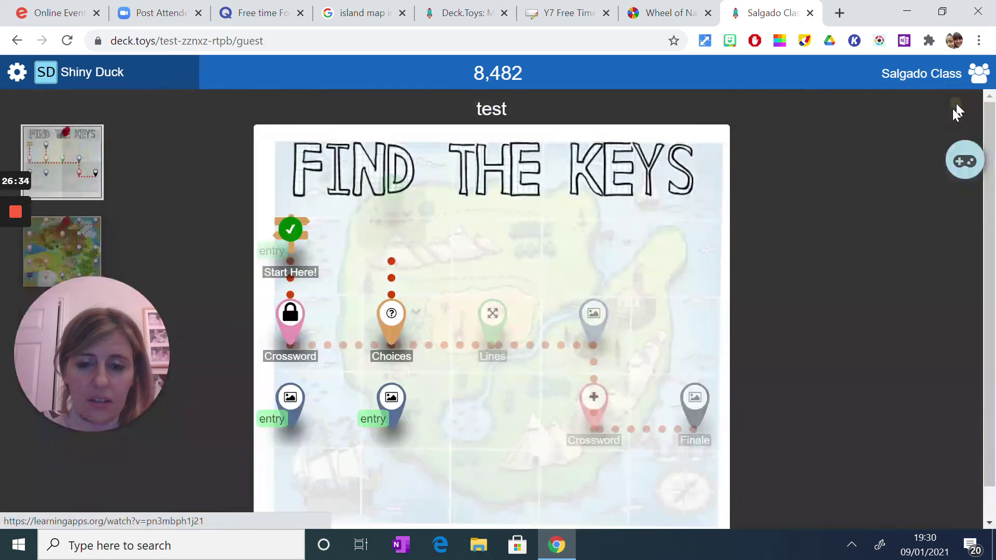
# Look at another Choices question, go back to the map and try to open the Lines activity.
pyautogui.click(389, 328)
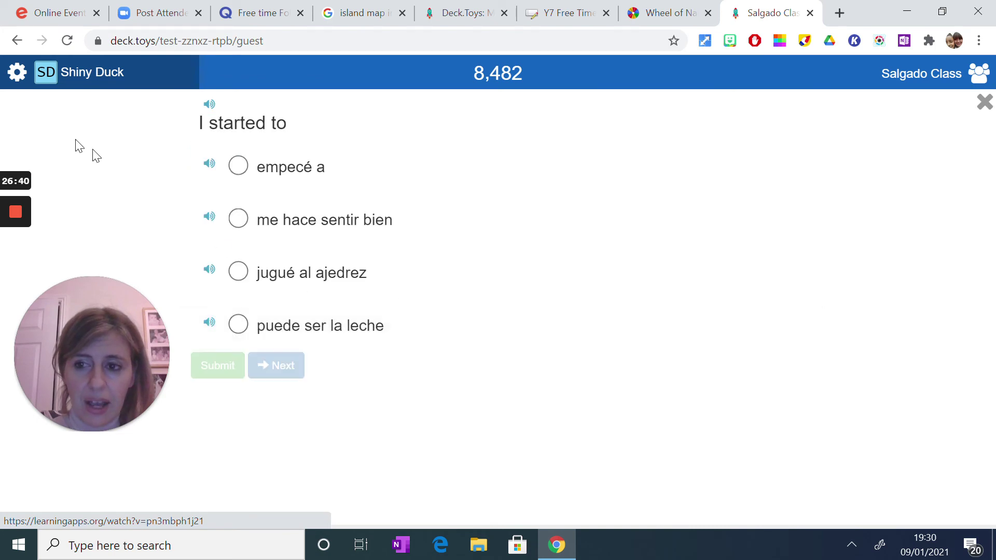
pyautogui.click(17, 40)
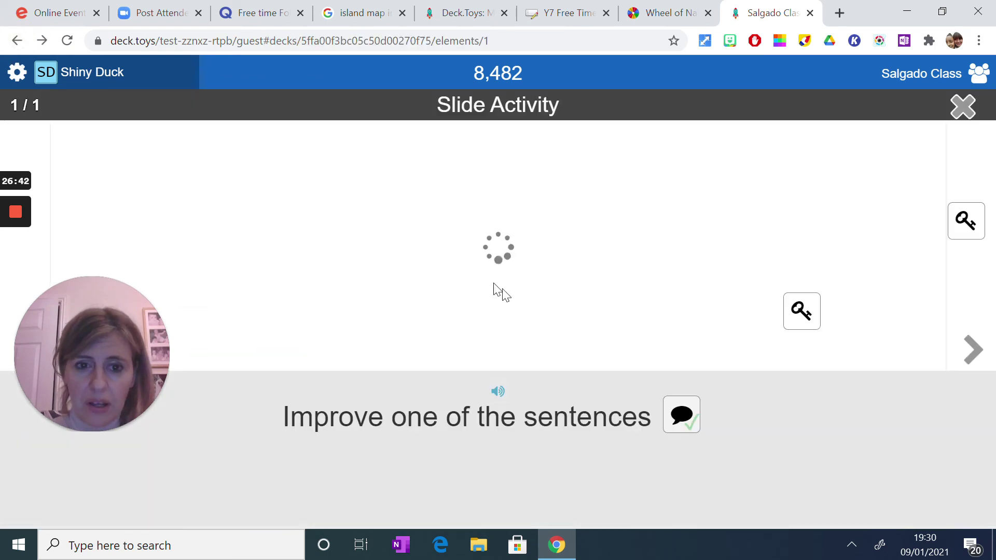
pyautogui.click(963, 107)
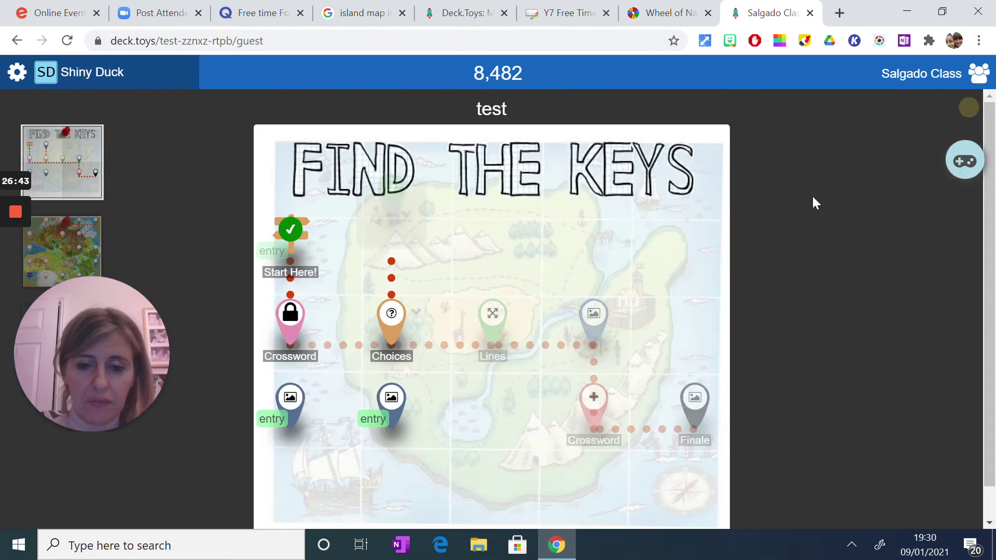
pyautogui.click(493, 327)
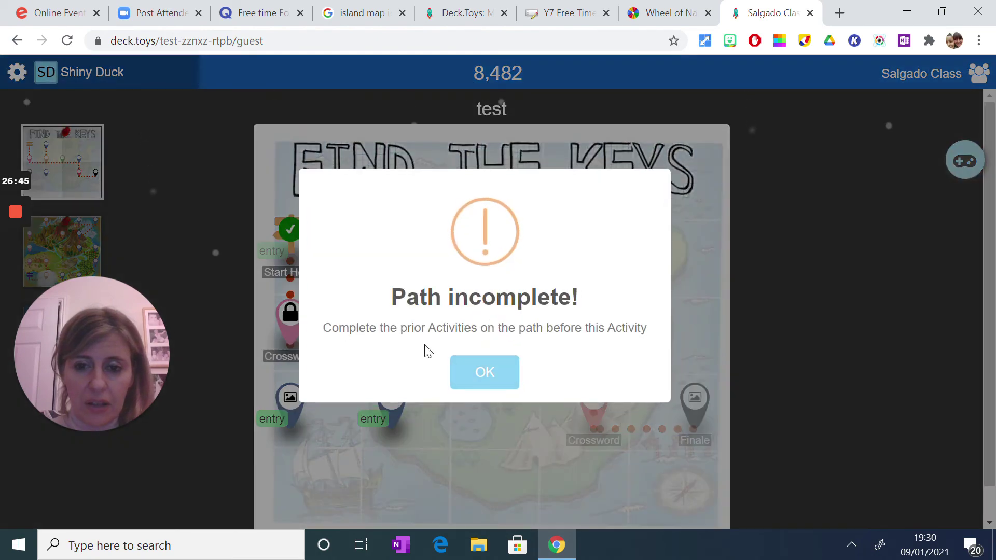
pyautogui.click(485, 375)
pyautogui.scroll(-1, 425, 354)
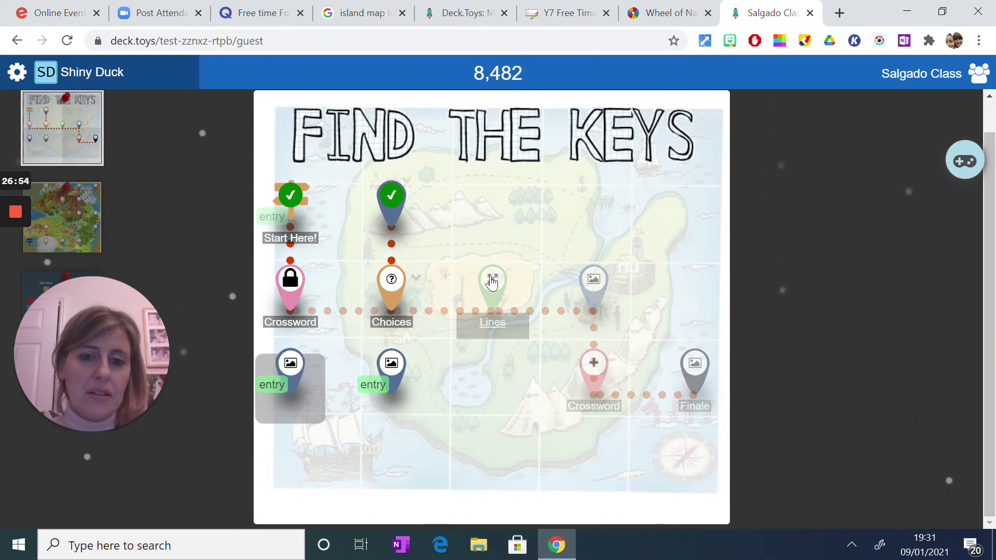
# In Choices, answer "to go out for a walk" with "dar una vuelta" and "to draw" with "dibujar", submitting each answer.
pyautogui.click(391, 295)
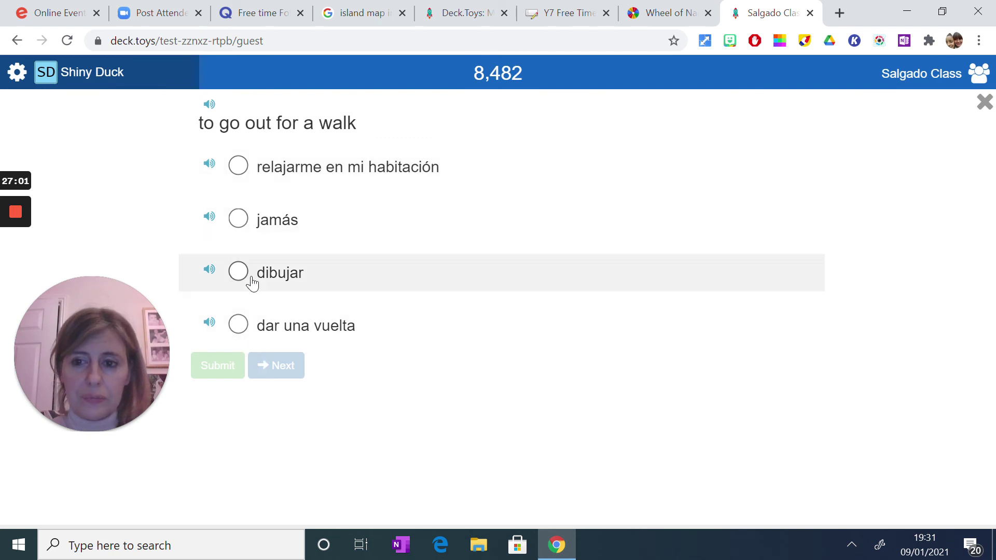
pyautogui.click(238, 324)
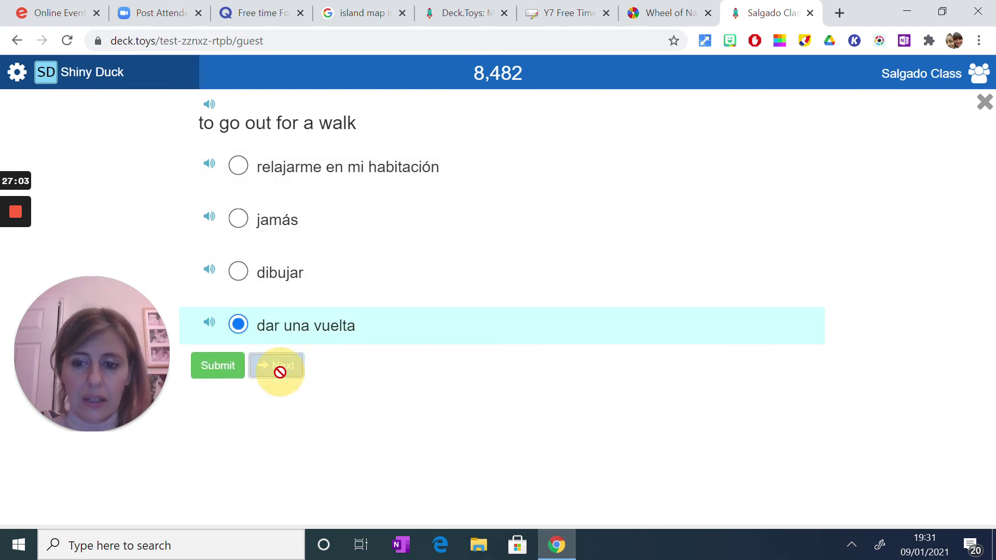
pyautogui.click(212, 367)
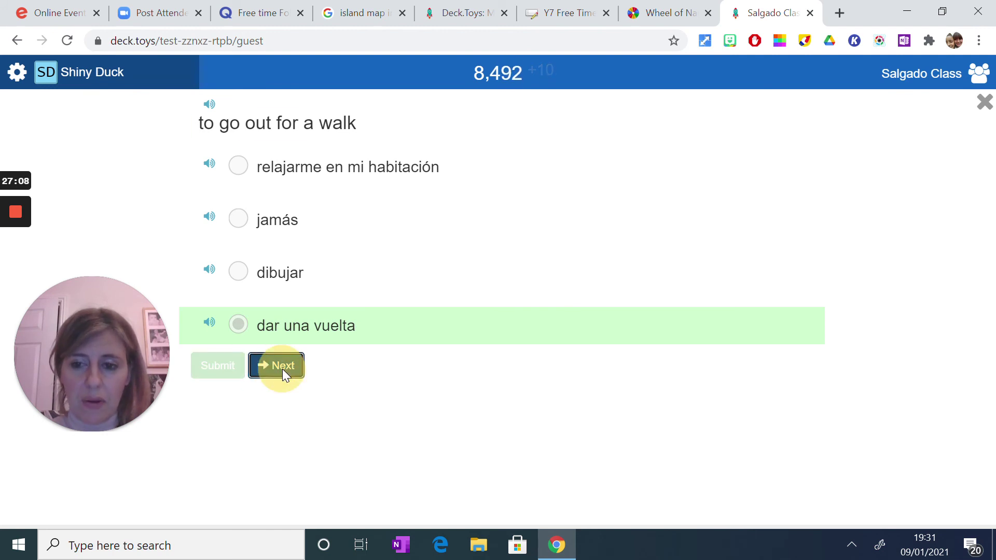
pyautogui.click(282, 365)
pyautogui.click(238, 219)
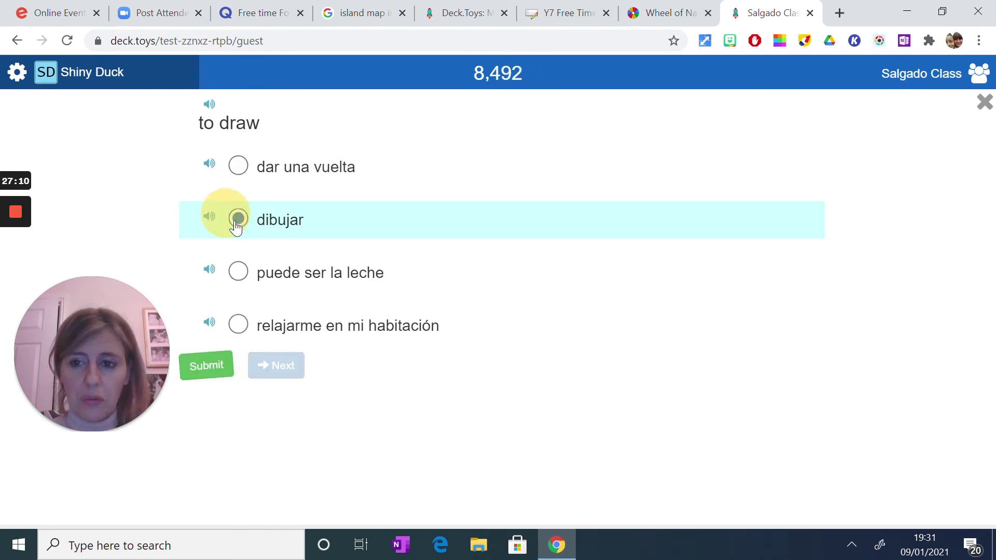
pyautogui.click(206, 367)
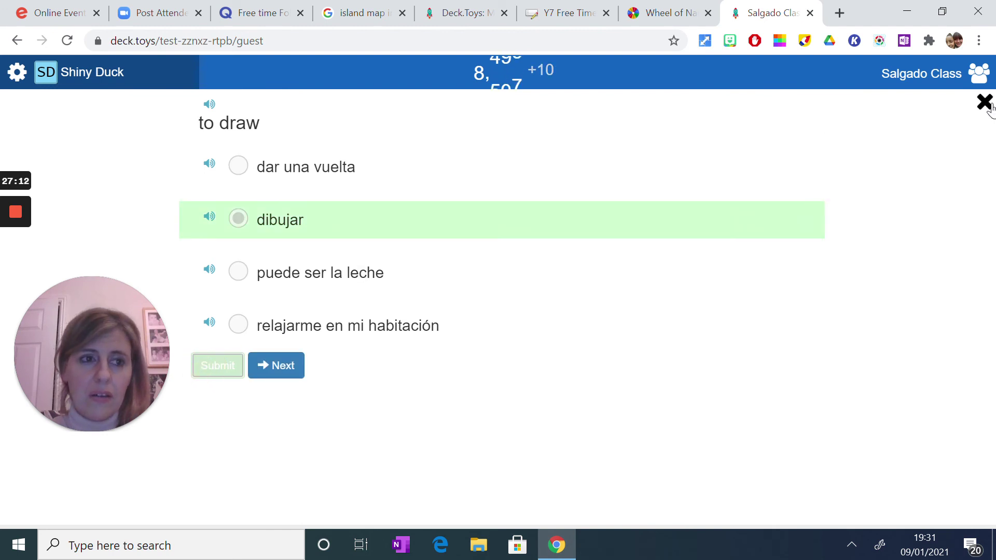
# Exit the Choices activity and switch to the Deck.Toys dashboard to look through the existing decks.
pyautogui.click(984, 103)
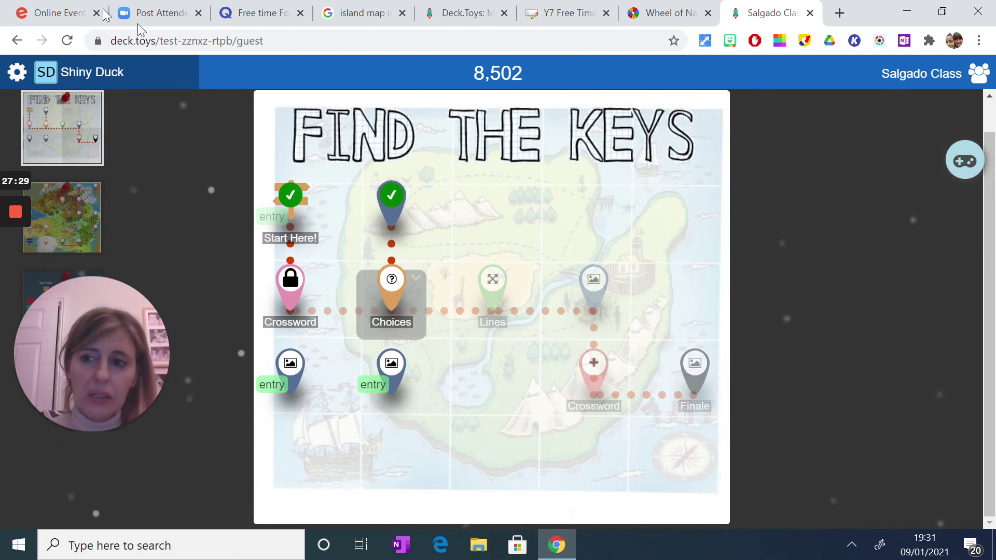
pyautogui.click(12, 46)
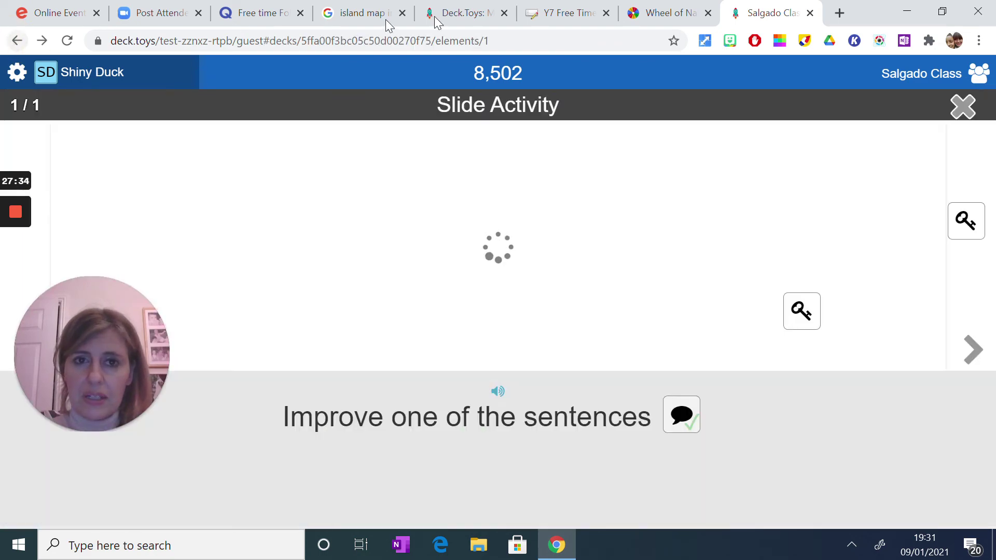
pyautogui.click(456, 13)
pyautogui.scroll(-3, 597, 218)
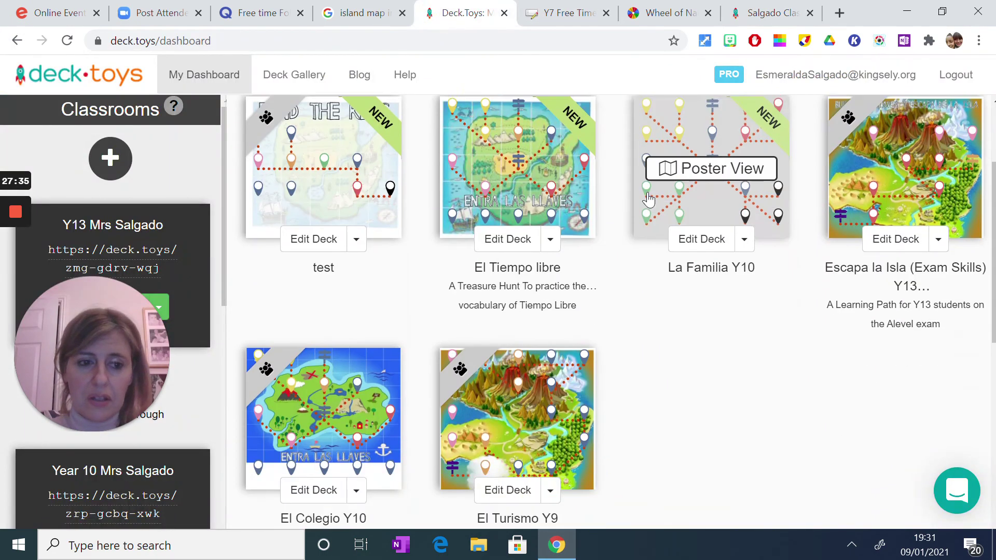
pyautogui.scroll(-4, 544, 345)
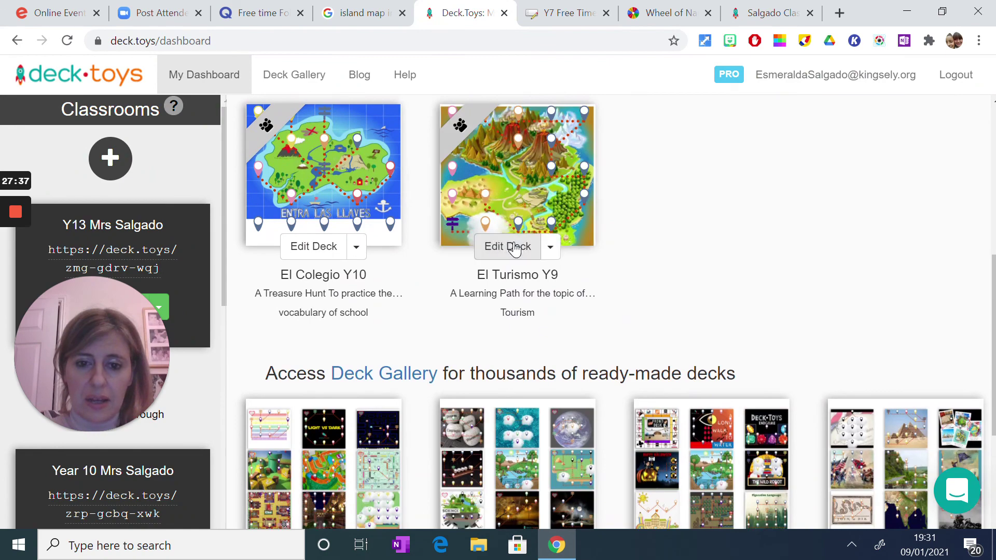
pyautogui.scroll(3, 507, 247)
# Open the preview of the El Turismo Y9 deck and reset its stored activities.
pyautogui.click(503, 354)
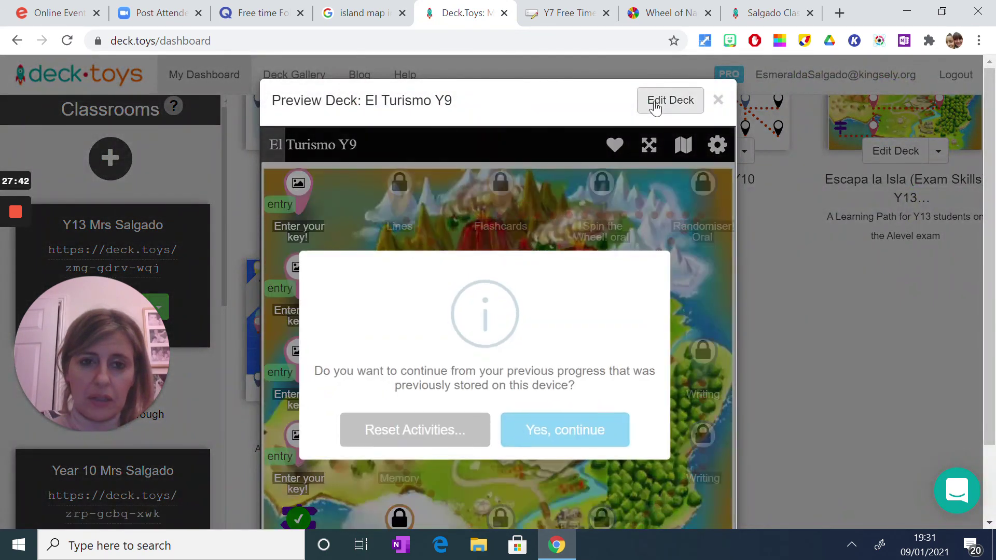
pyautogui.click(437, 440)
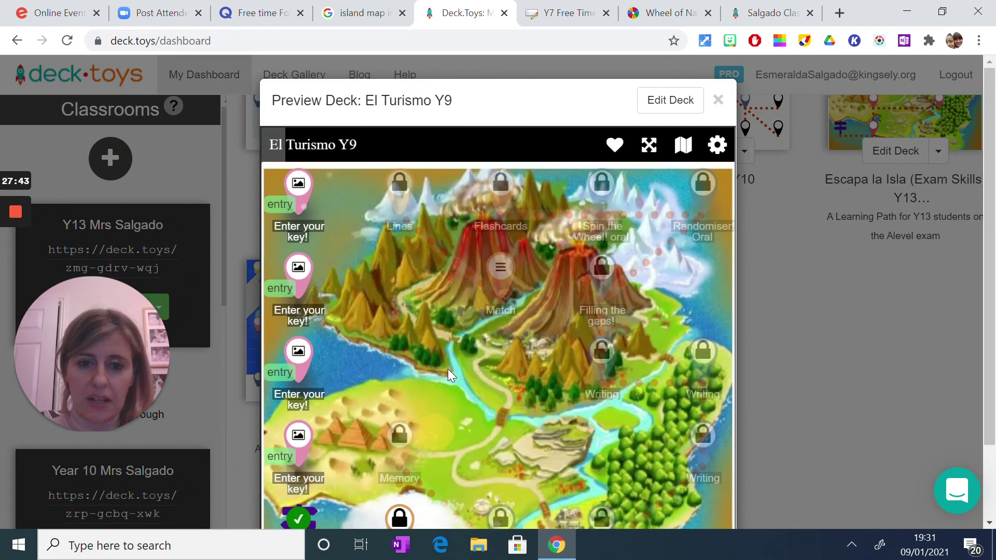
pyautogui.click(514, 430)
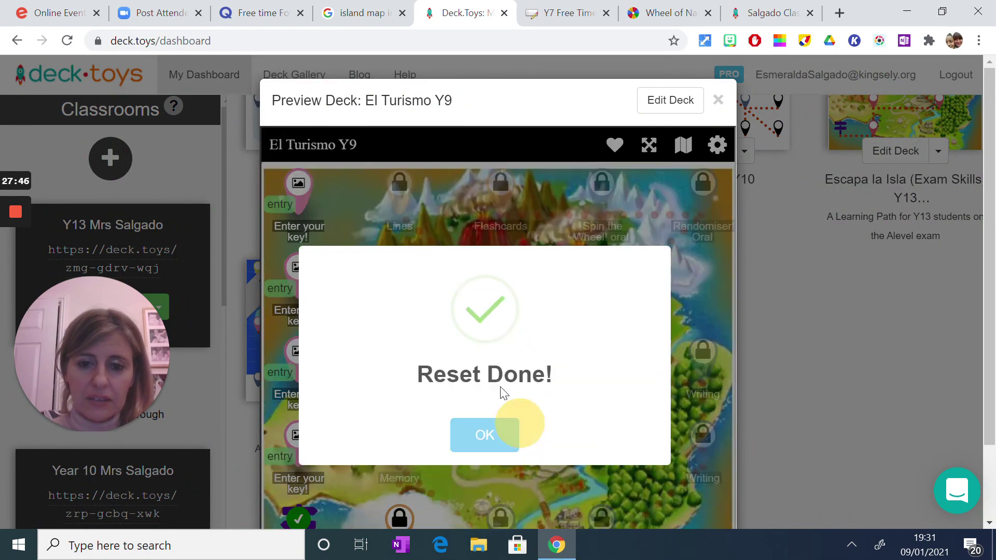
pyautogui.click(484, 432)
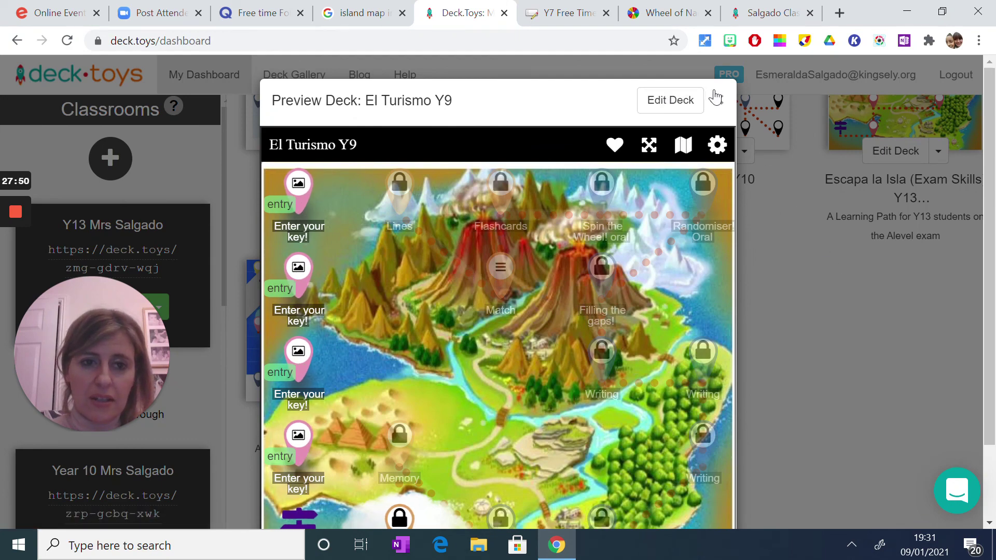
# Look over the full El Turismo Y9 map in the preview and close it.
pyautogui.scroll(-2, 497, 316)
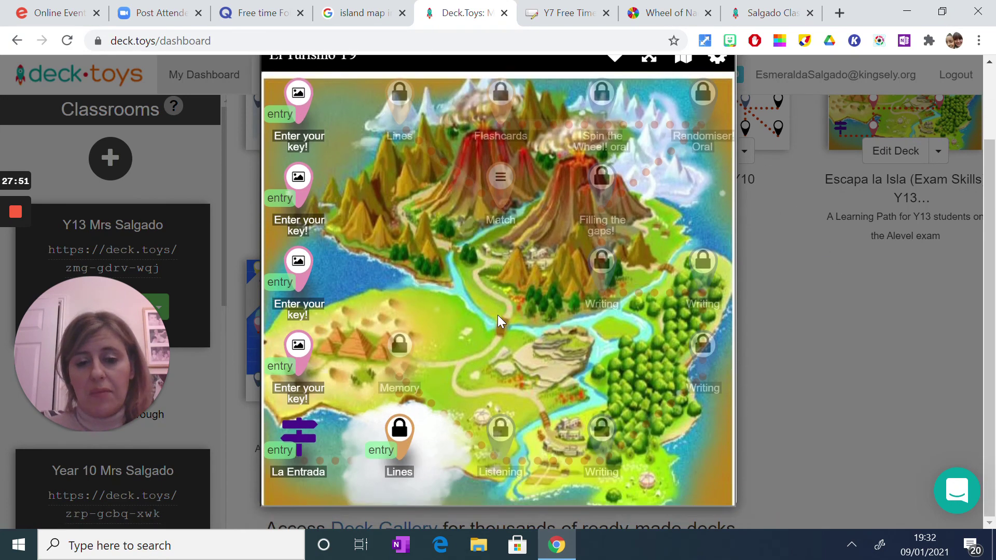
pyautogui.scroll(1, 497, 317)
pyautogui.scroll(1, 497, 315)
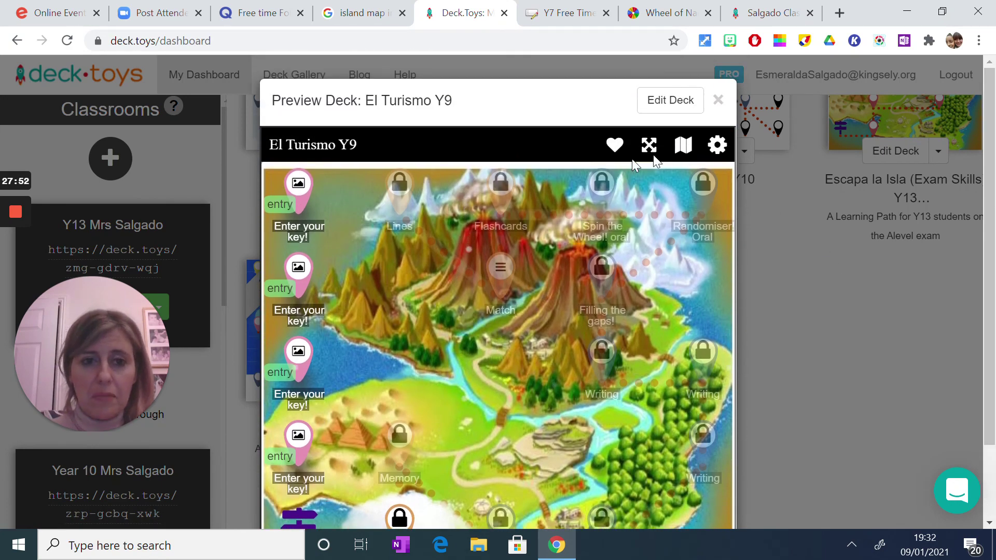
pyautogui.click(718, 100)
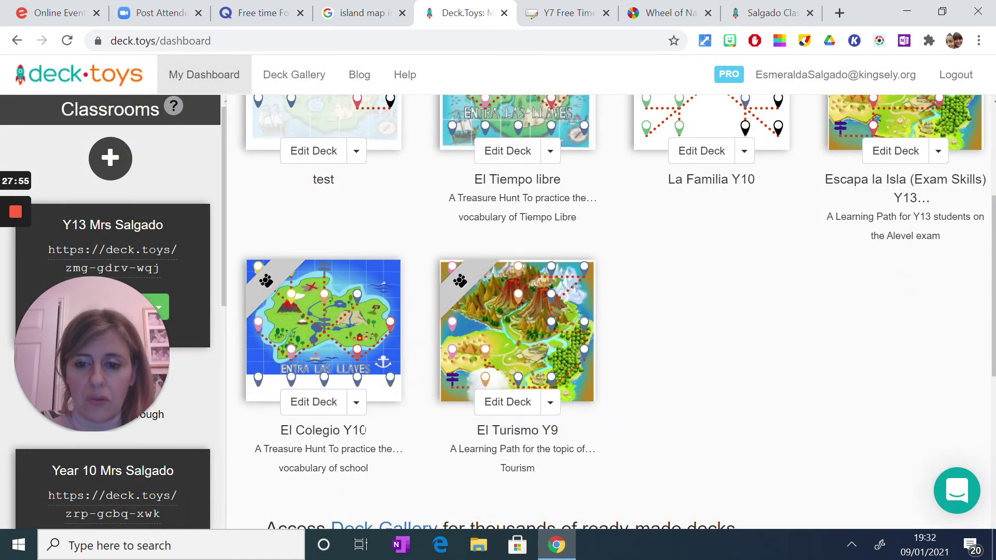
# View the deck options available for El Colegio Y10, such as sharing and copying, and dismiss them.
pyautogui.click(359, 406)
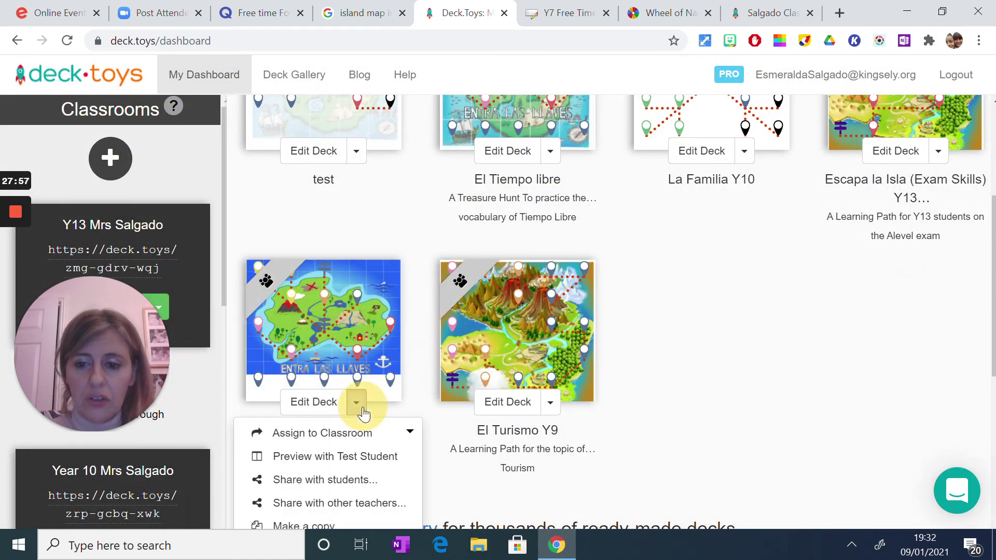
pyautogui.scroll(-1, 363, 415)
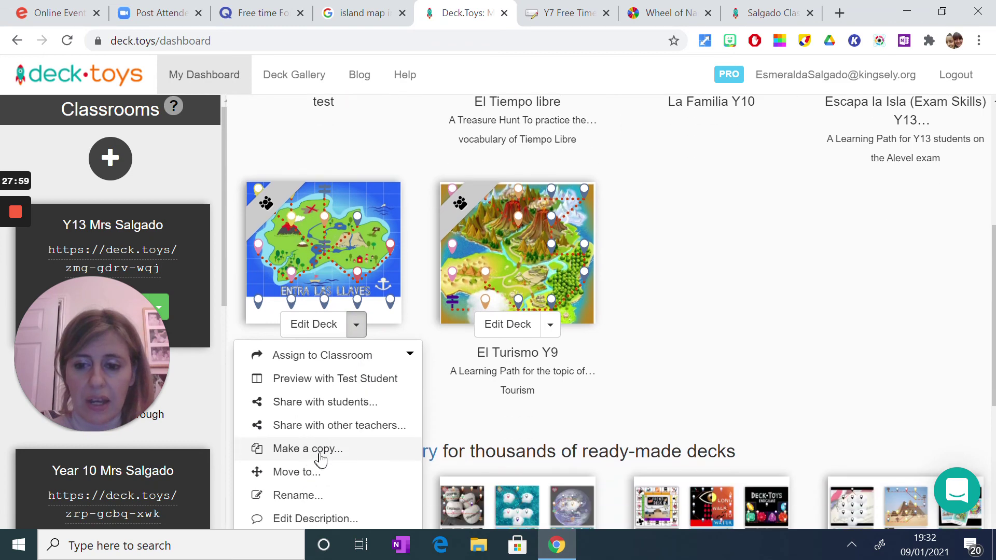
pyautogui.click(796, 310)
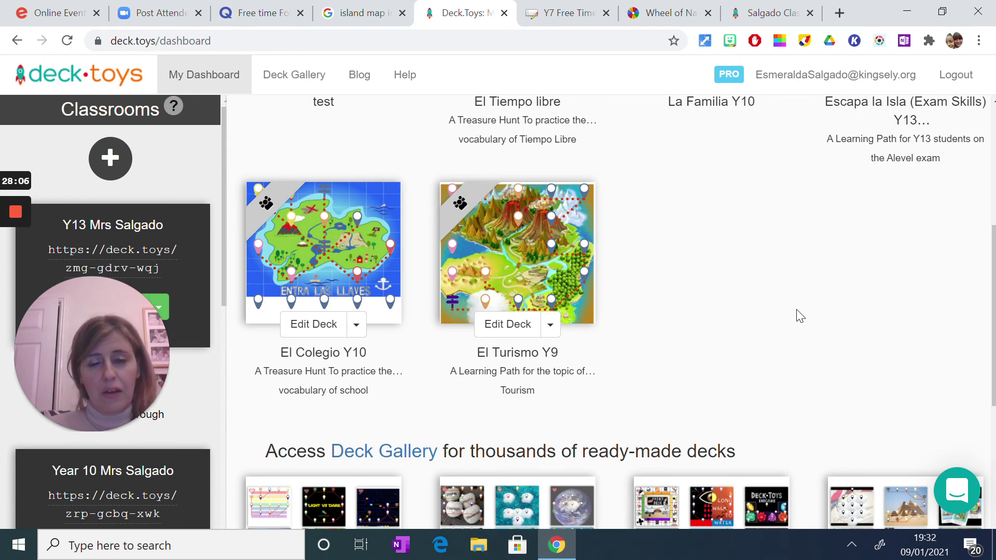
pyautogui.moveTo(292, 227)
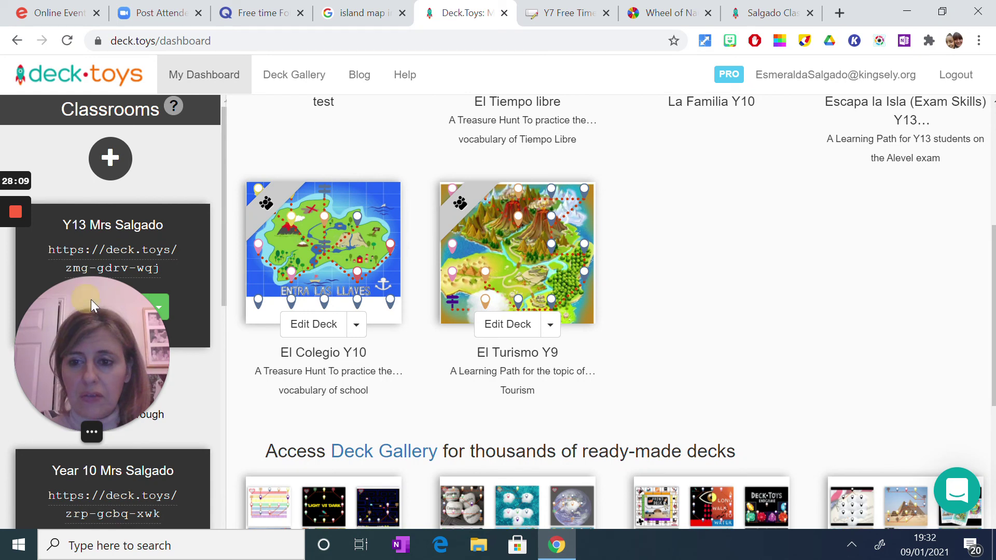
pyautogui.moveTo(91, 300); pyautogui.dragTo(852, 205)
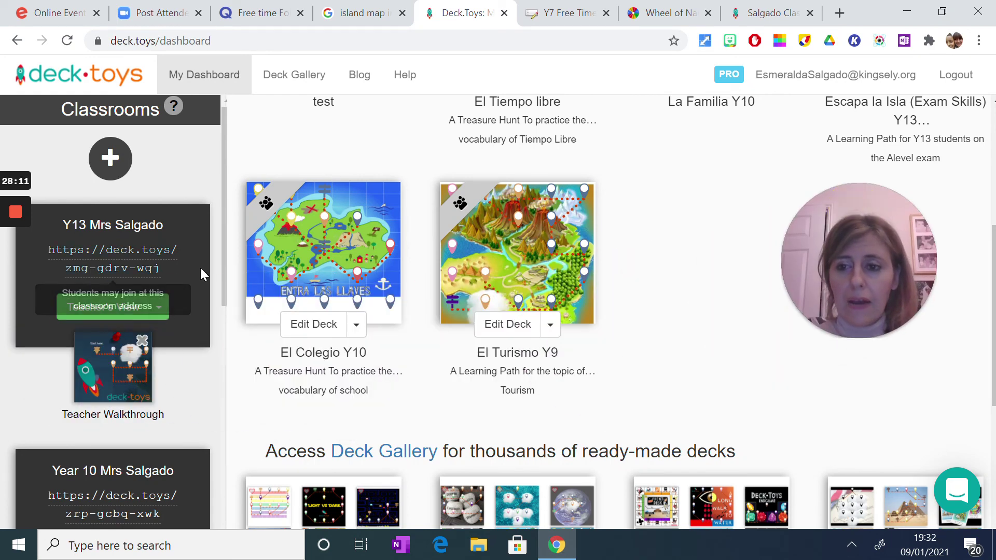
# View the classroom report of the test classroom and return to the start of the dashboard's classroom list.
pyautogui.scroll(-6, 198, 244)
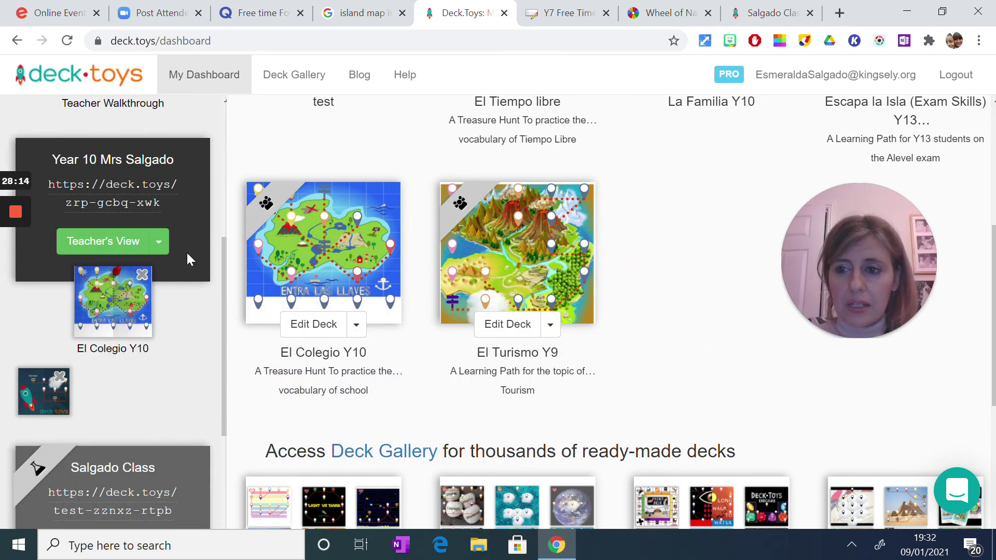
pyautogui.scroll(-3, 184, 252)
pyautogui.click(158, 399)
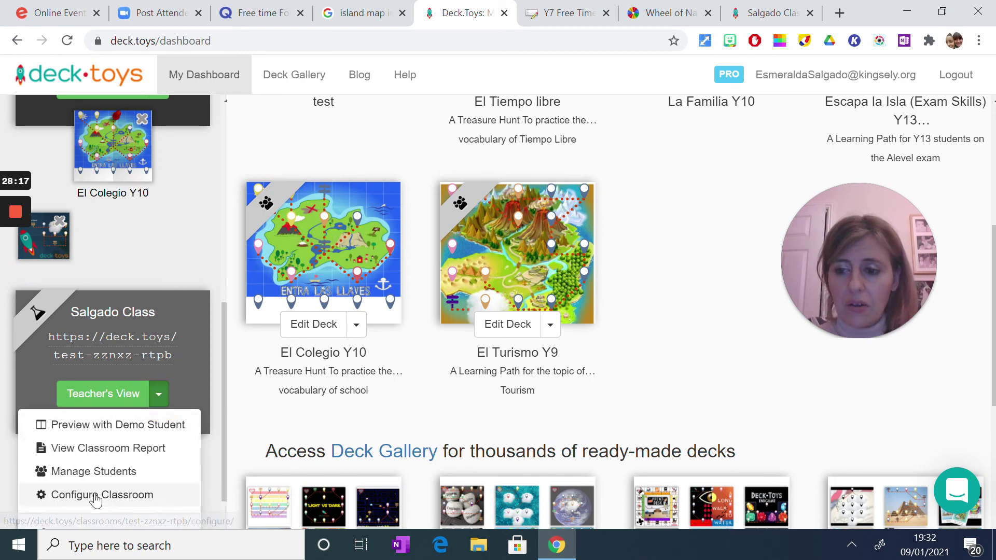
pyautogui.click(127, 454)
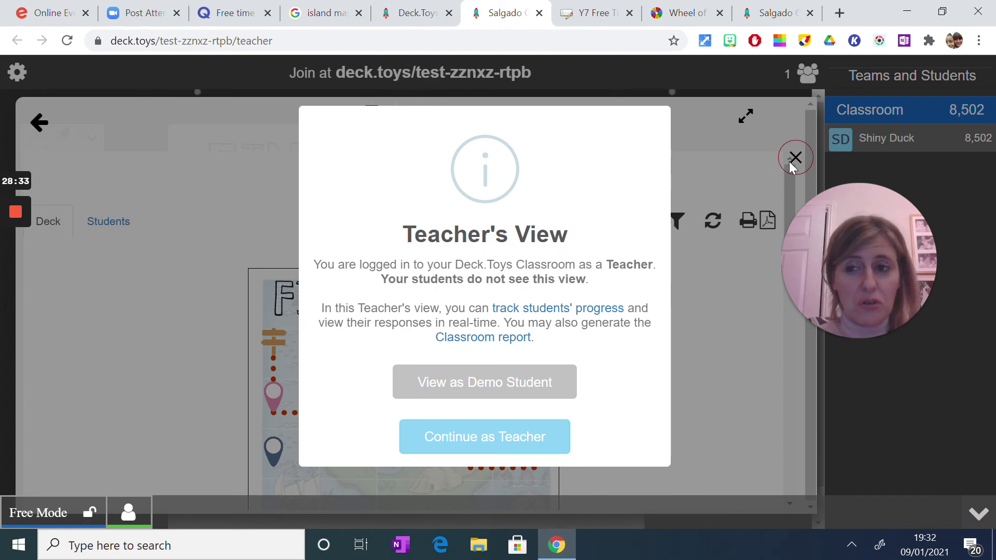
pyautogui.click(404, 17)
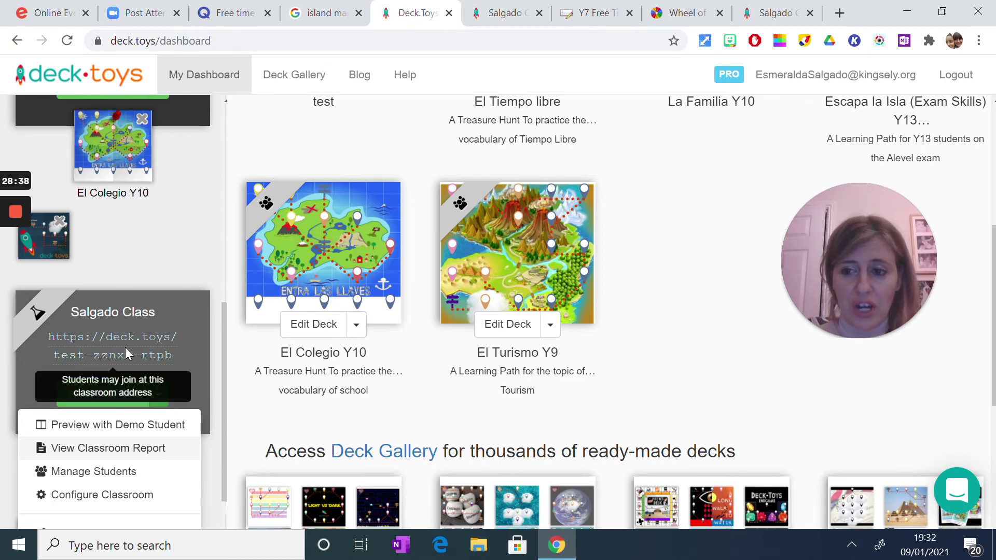
pyautogui.scroll(6, 126, 347)
pyautogui.scroll(3, 126, 347)
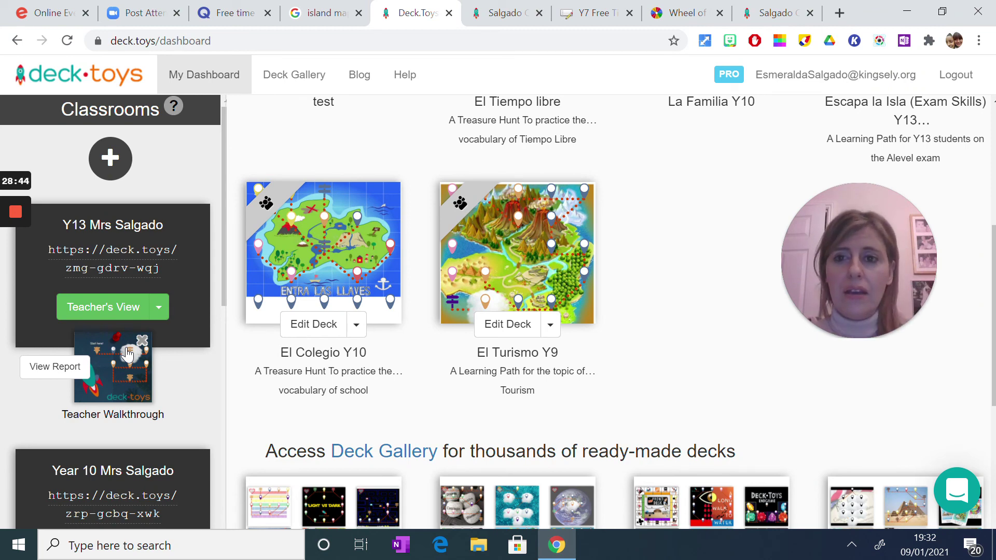
# Look through the Deck.Toys help centre's article categories and return to the dashboard.
pyautogui.click(411, 78)
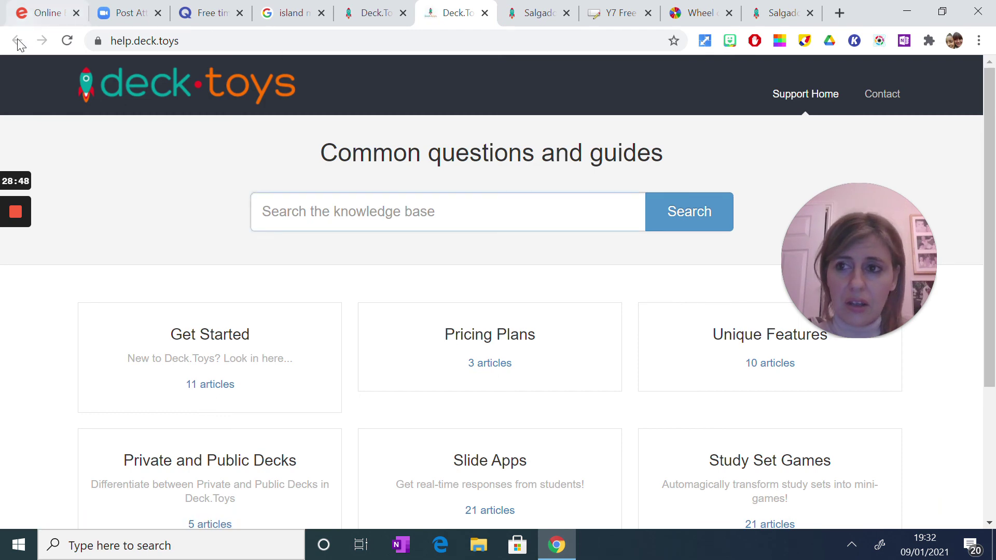
pyautogui.scroll(-3, 289, 349)
pyautogui.scroll(-1, 363, 300)
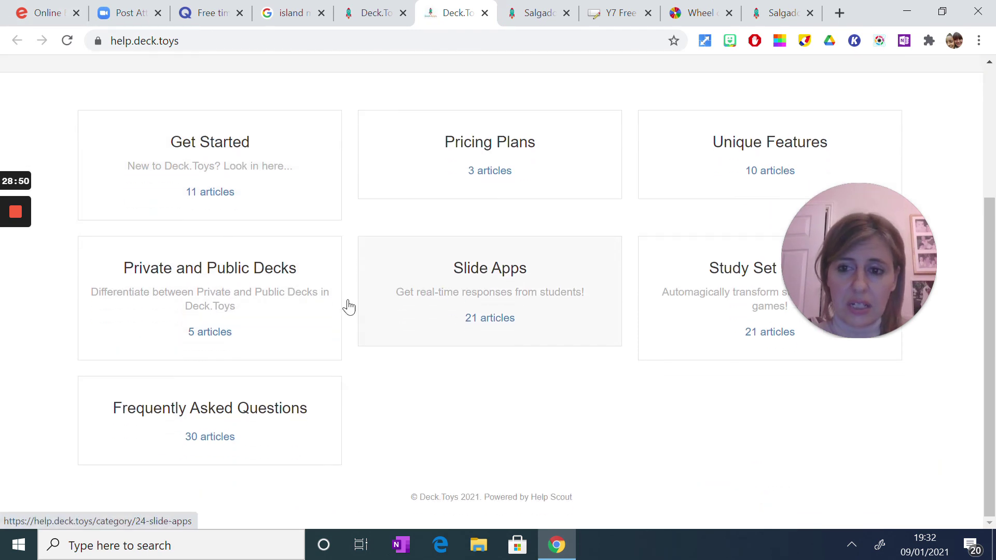
pyautogui.scroll(4, 244, 385)
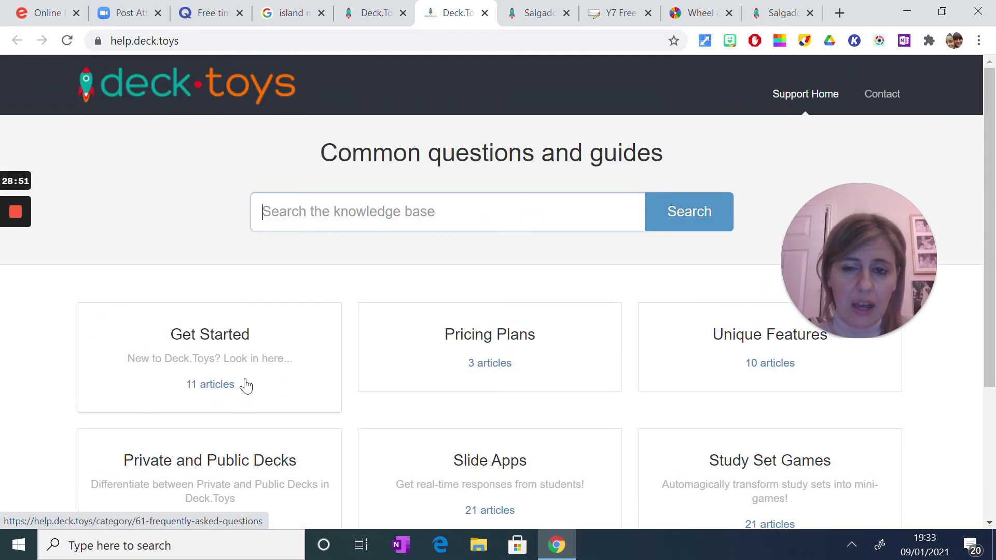
pyautogui.click(373, 21)
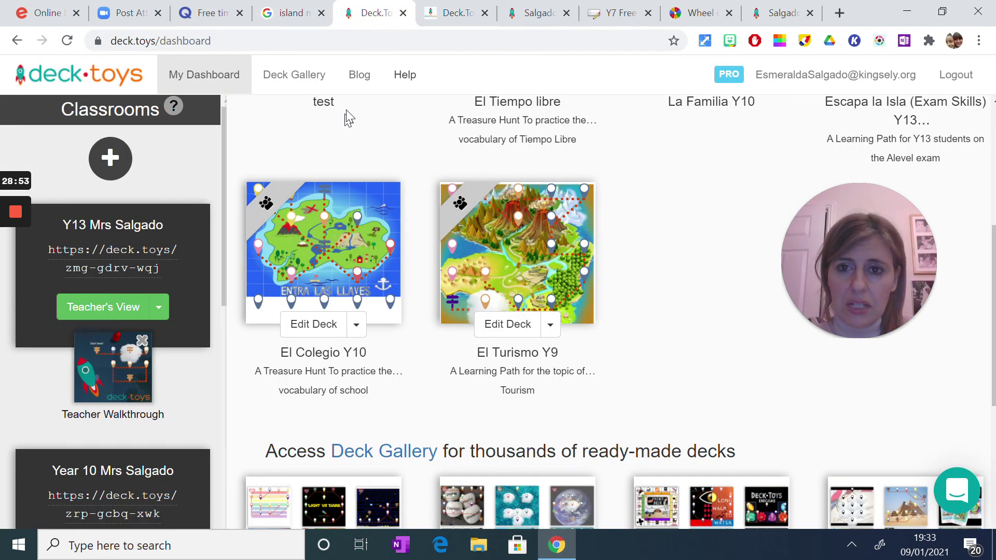
# Open the Deck.Toys blog and its article "How to Build Digital Escape Rooms in Deck.Toys".
pyautogui.click(365, 80)
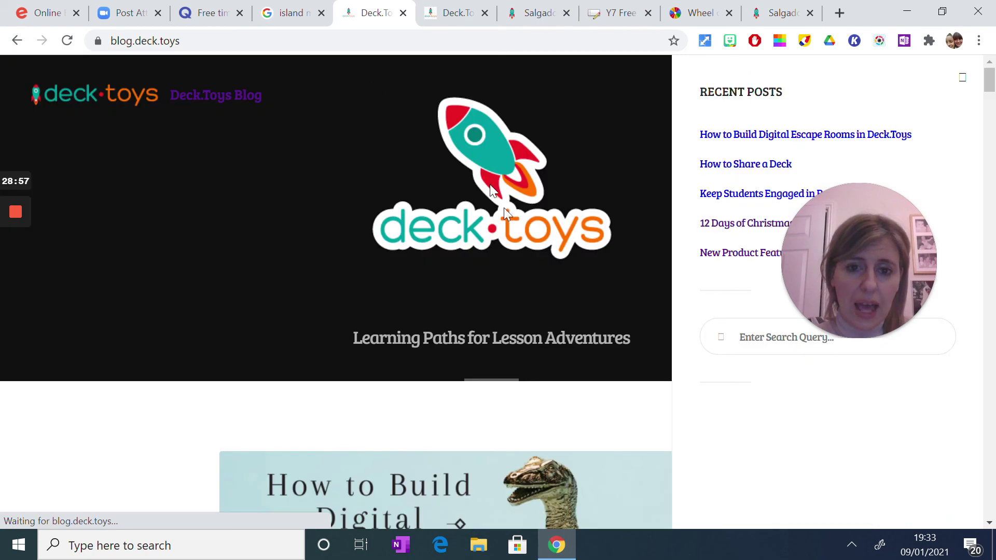
pyautogui.scroll(-4, 570, 341)
pyautogui.scroll(-14, 569, 341)
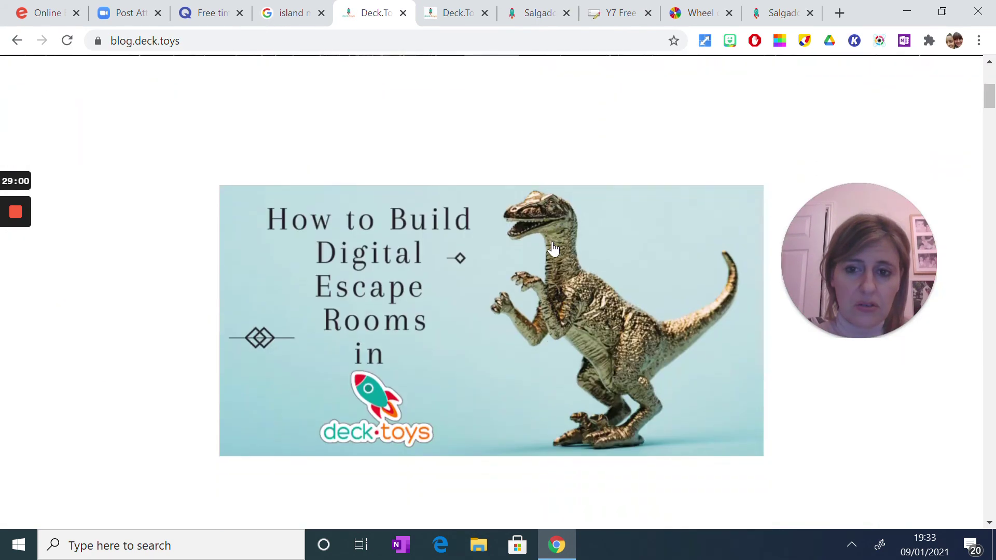
pyautogui.scroll(3, 545, 269)
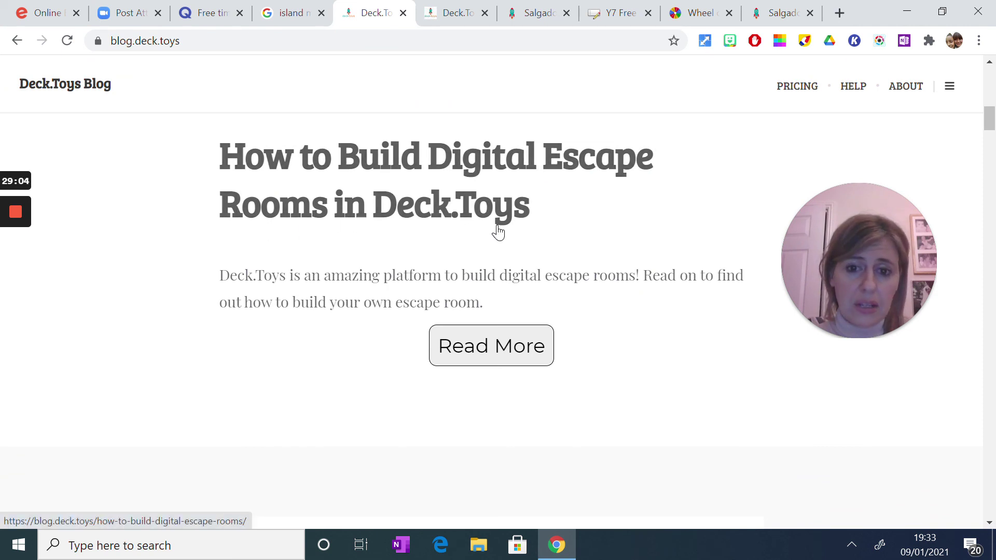
pyautogui.click(493, 350)
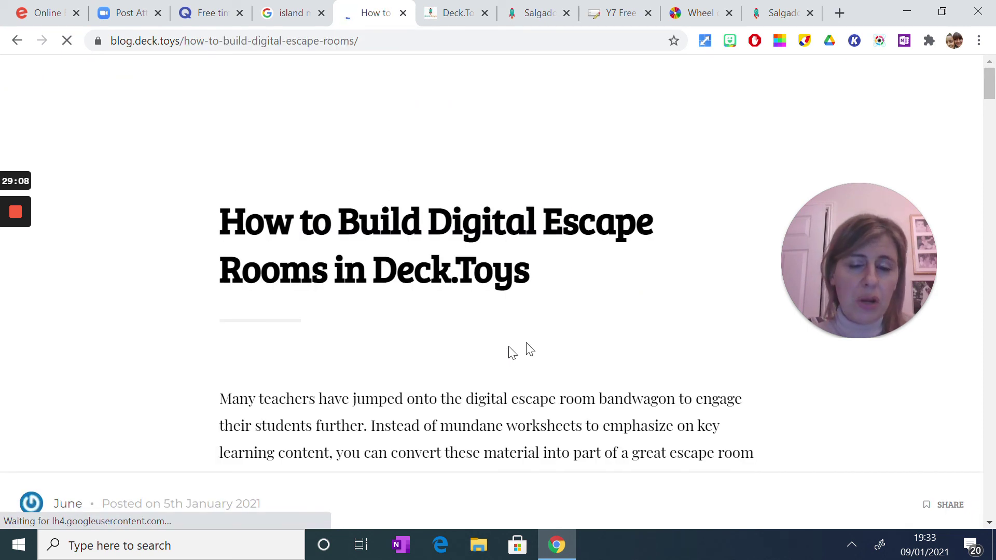
# Skim the article's T-Rex School Rampage map and path-building tips, check the island map image search and return to the blog.
pyautogui.scroll(-10, 537, 311)
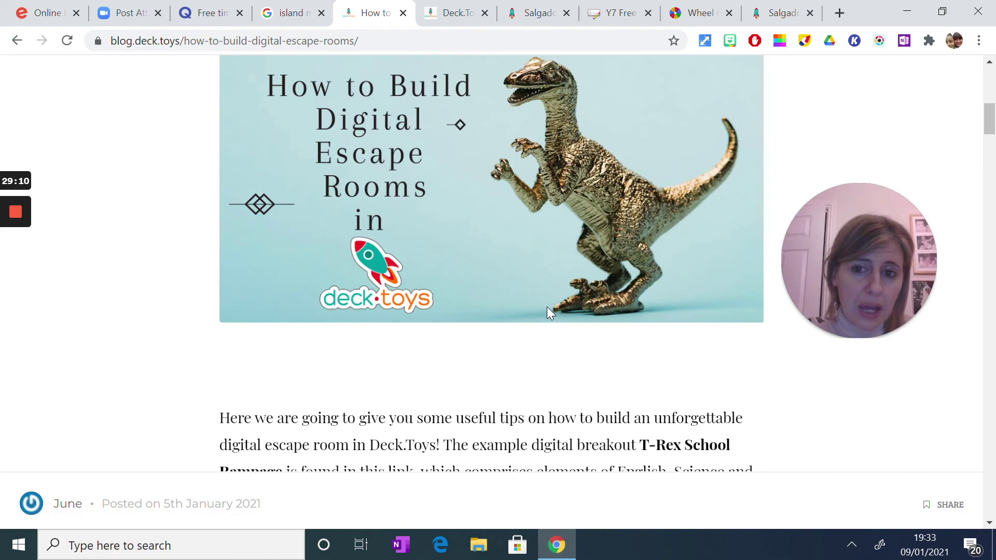
pyautogui.scroll(-7, 551, 316)
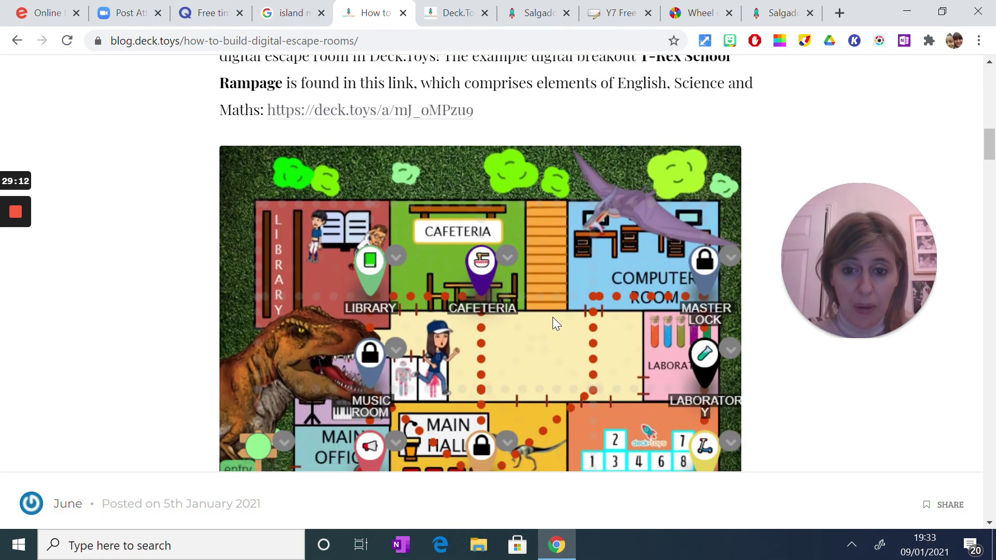
pyautogui.scroll(-1, 552, 323)
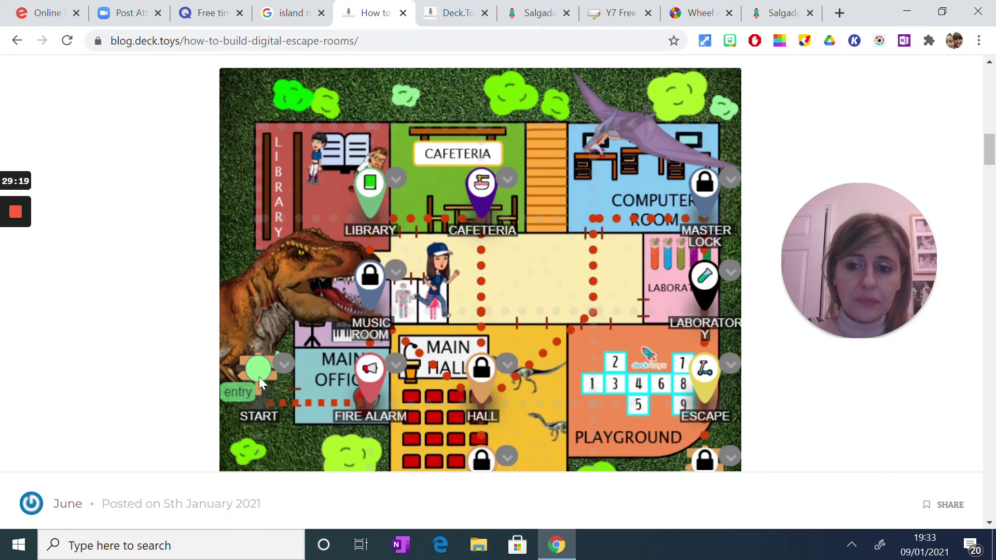
pyautogui.scroll(-12, 494, 349)
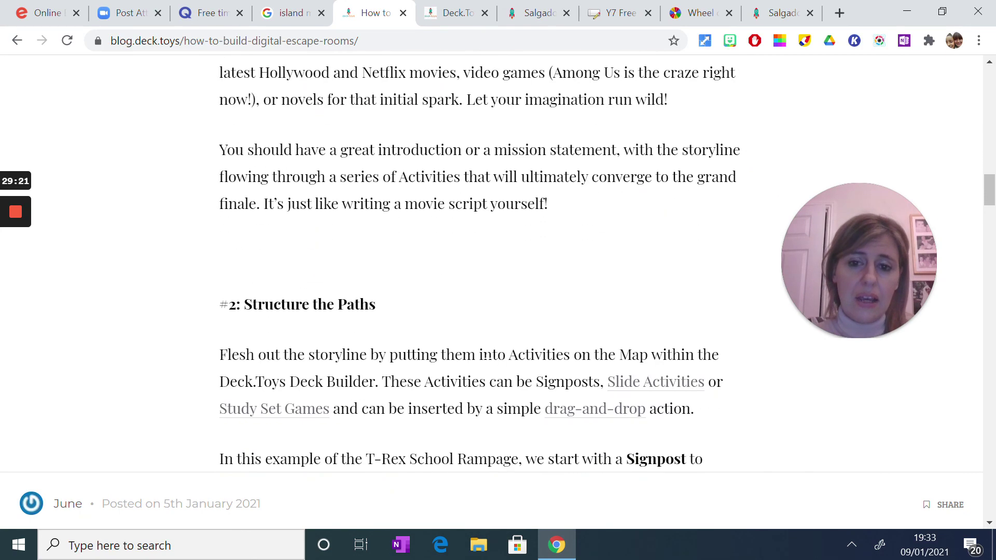
pyautogui.scroll(12, 485, 356)
pyautogui.click(288, 14)
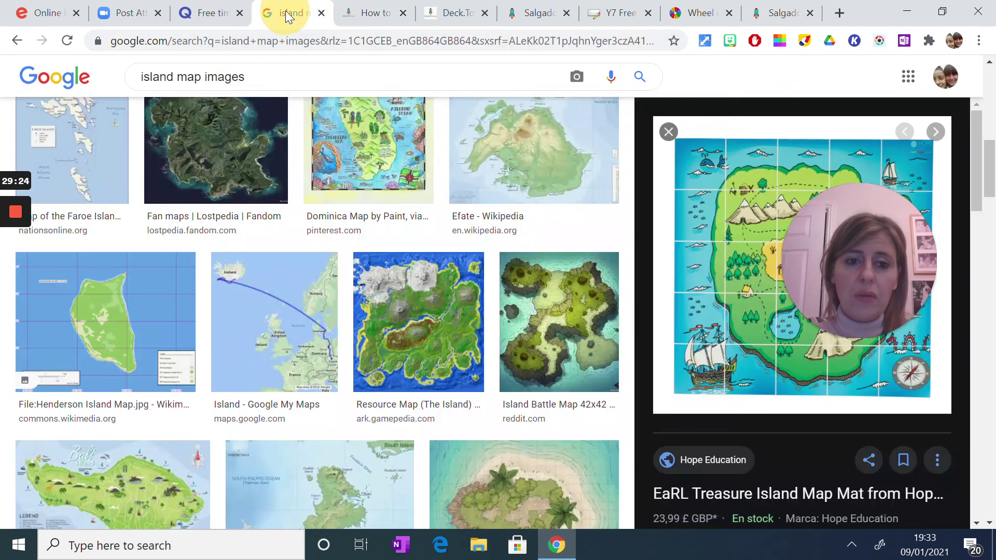
pyautogui.click(378, 17)
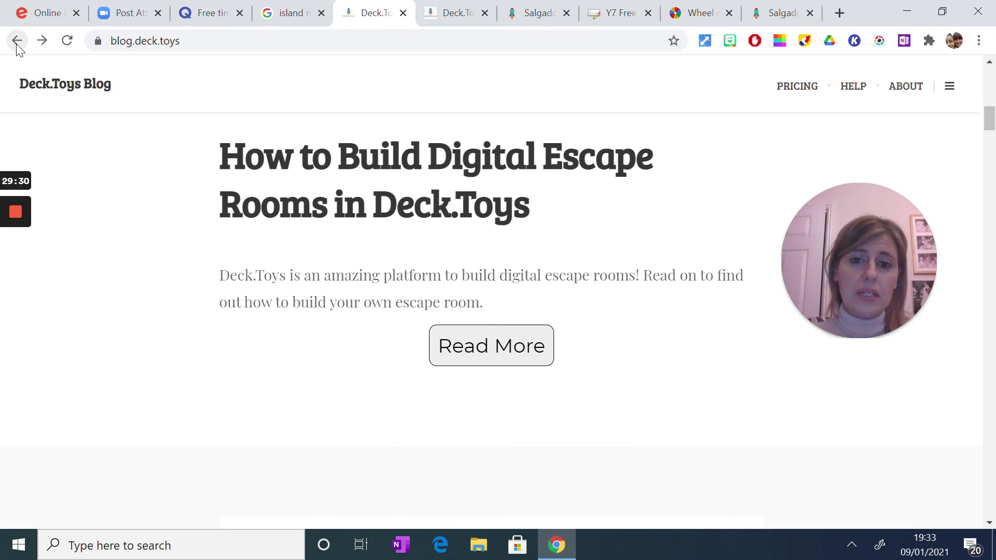
# Return to the Deck.Toys dashboard and glance through the open Wheel of Names, LearningApps and help centre pages.
pyautogui.click(17, 42)
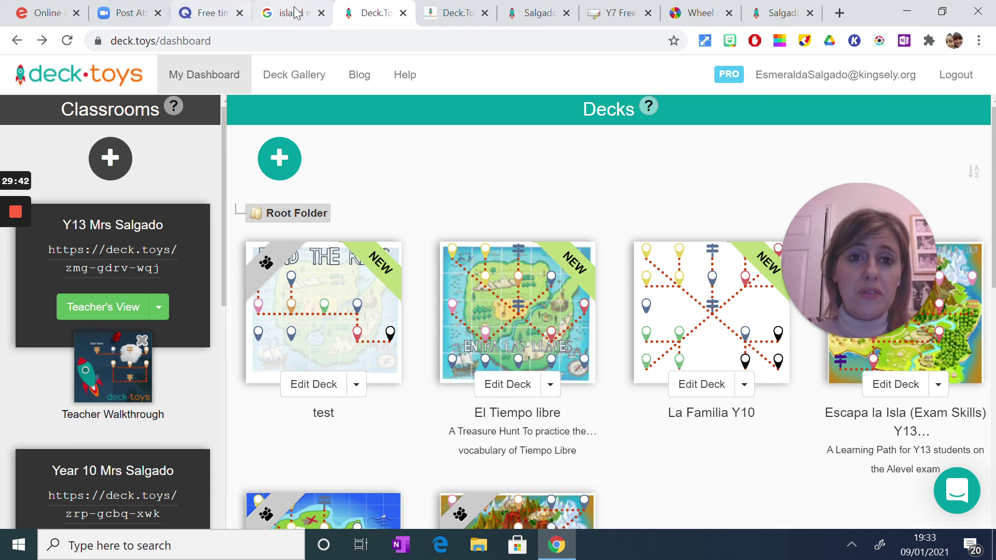
pyautogui.click(693, 12)
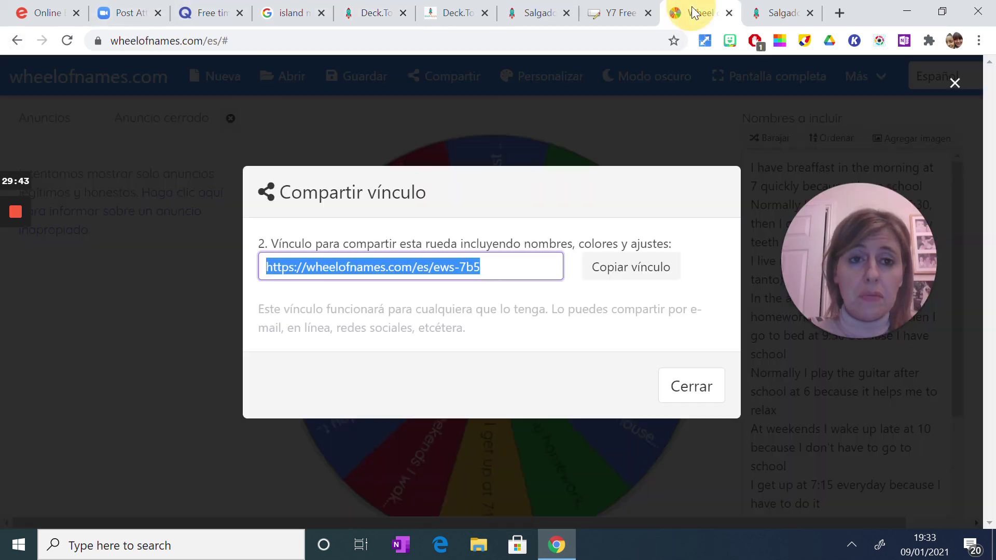
pyautogui.click(617, 12)
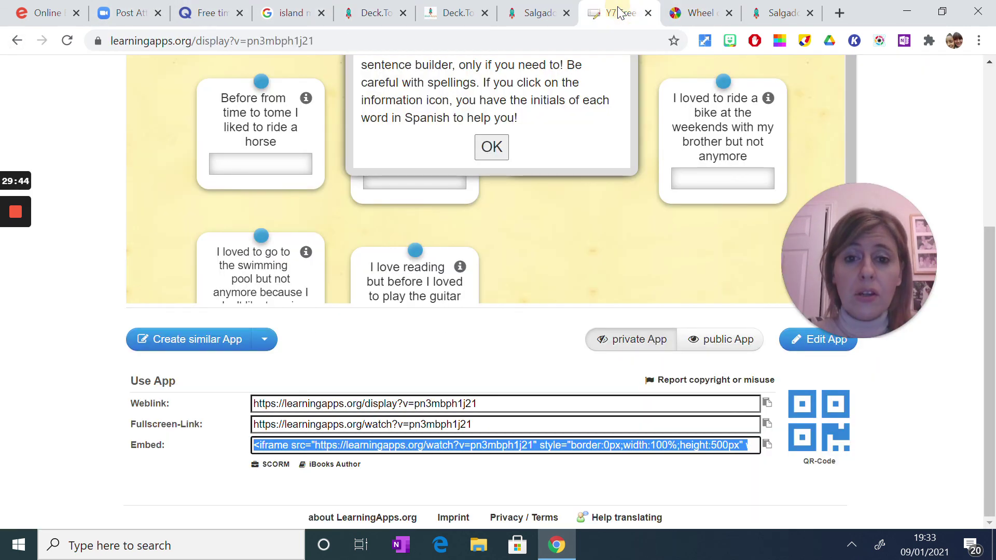
pyautogui.click(533, 16)
pyautogui.click(443, 15)
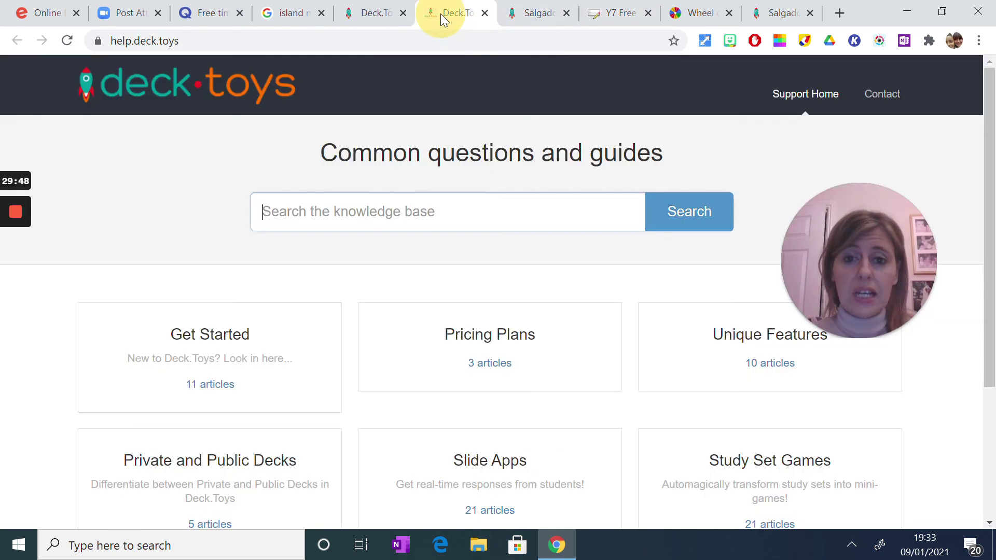
pyautogui.click(361, 21)
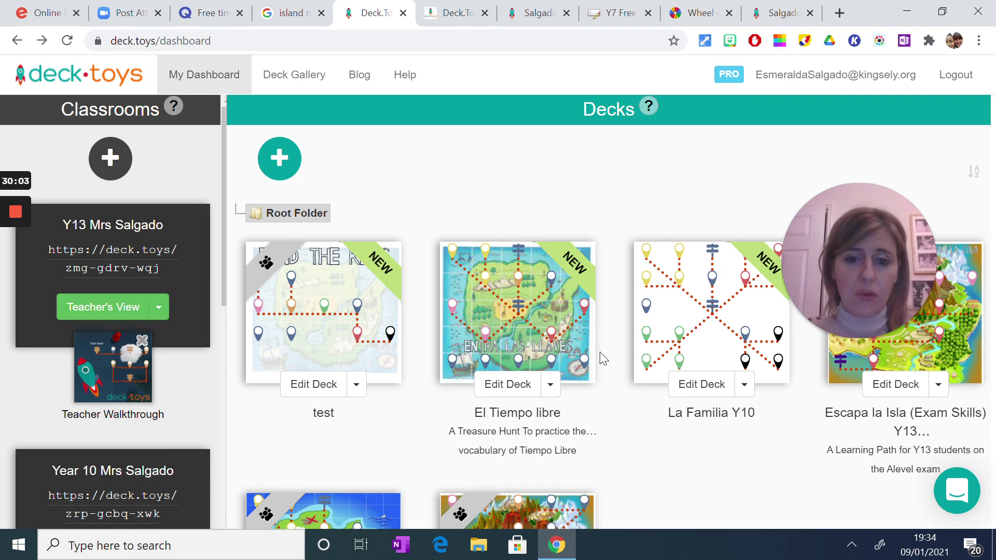
# Preview the test deck, open it in the Deck Builder and look over its map and activity tools.
pyautogui.click(311, 348)
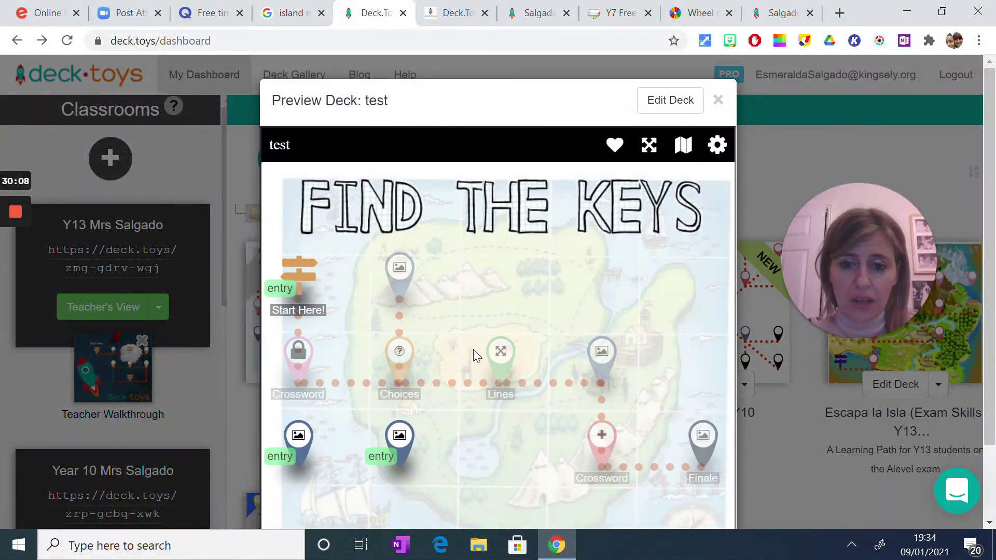
pyautogui.click(663, 105)
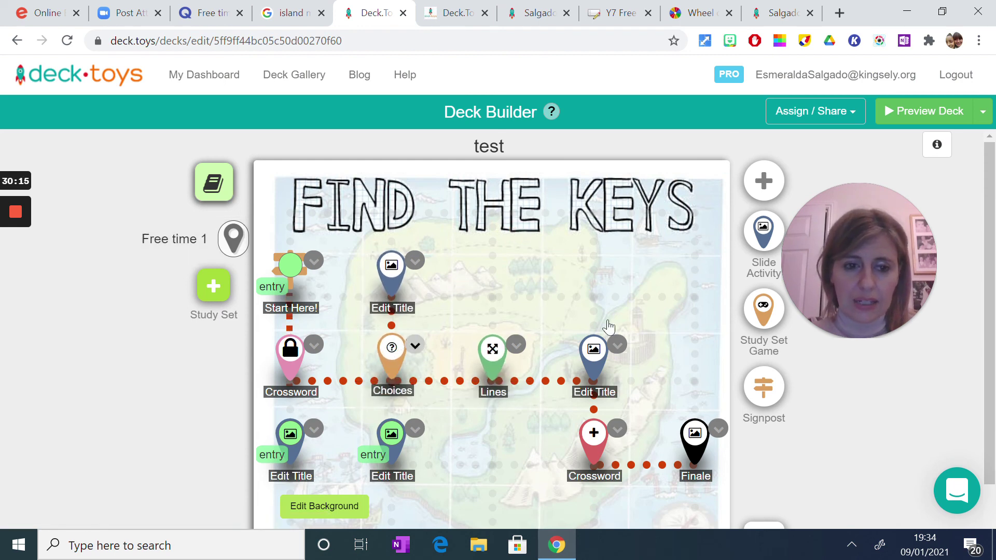
pyautogui.moveTo(889, 229)
pyautogui.moveTo(888, 227); pyautogui.dragTo(139, 384)
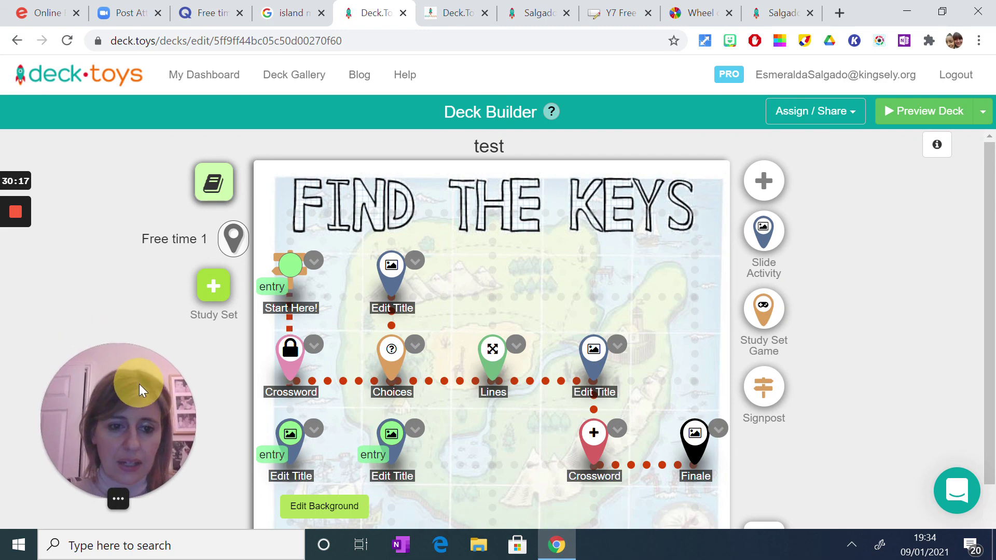
pyautogui.scroll(-3, 772, 248)
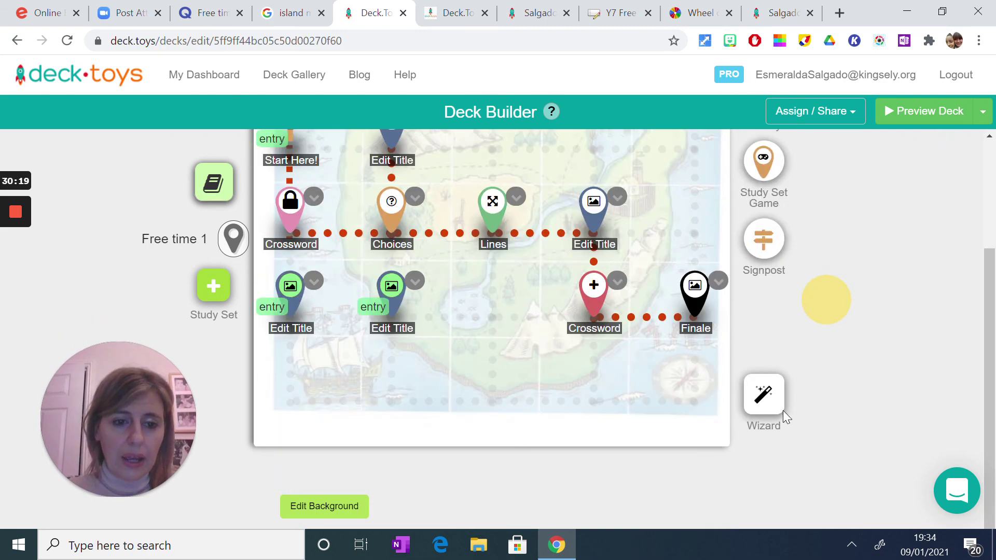
pyautogui.scroll(2, 765, 254)
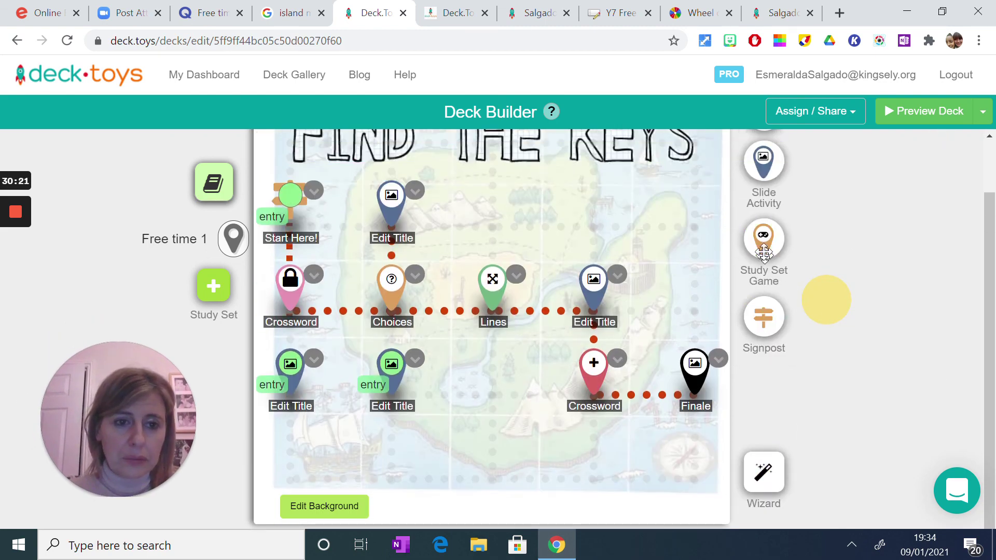
pyautogui.scroll(1, 759, 240)
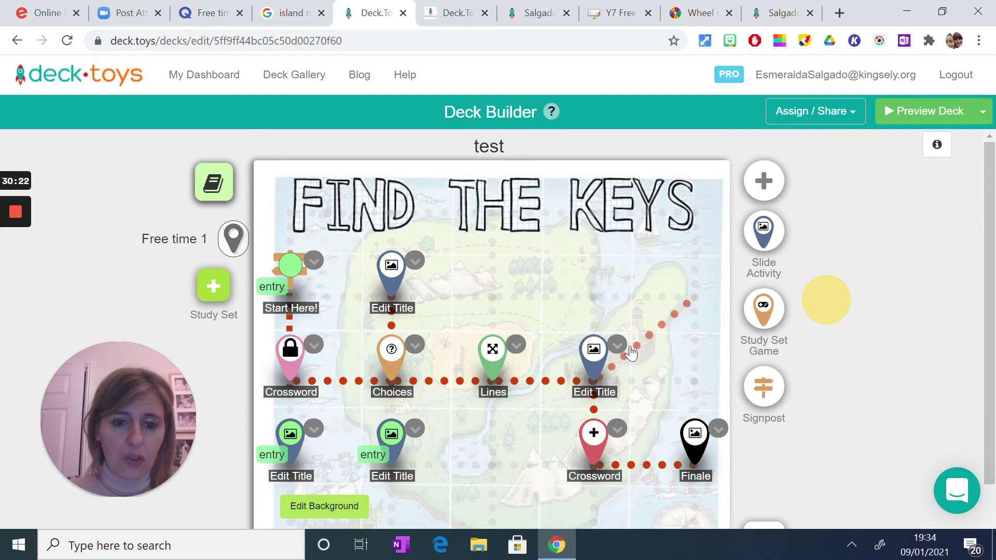
# Review the option list of the Lines activity on the map and close it without choosing anything.
pyautogui.click(516, 346)
pyautogui.scroll(-3, 531, 371)
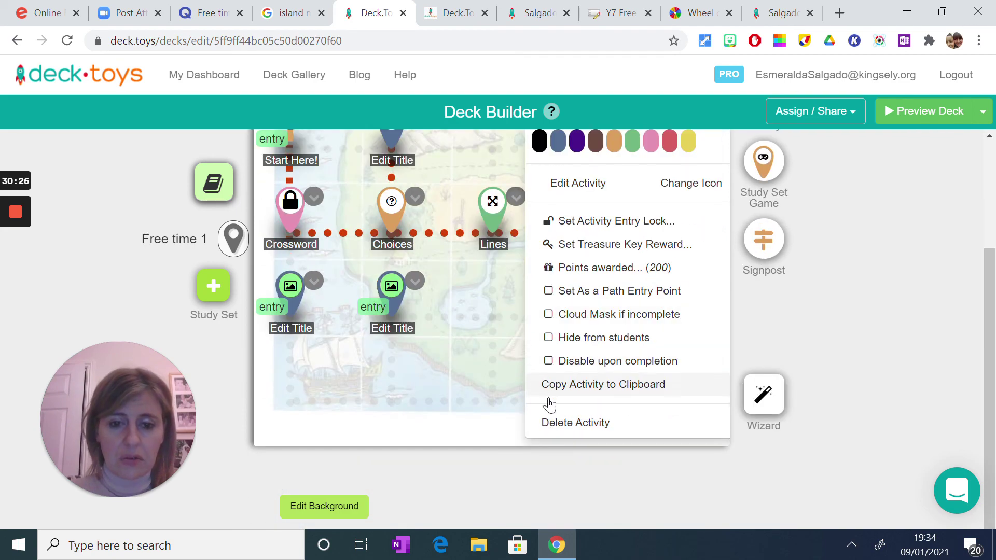
pyautogui.click(867, 334)
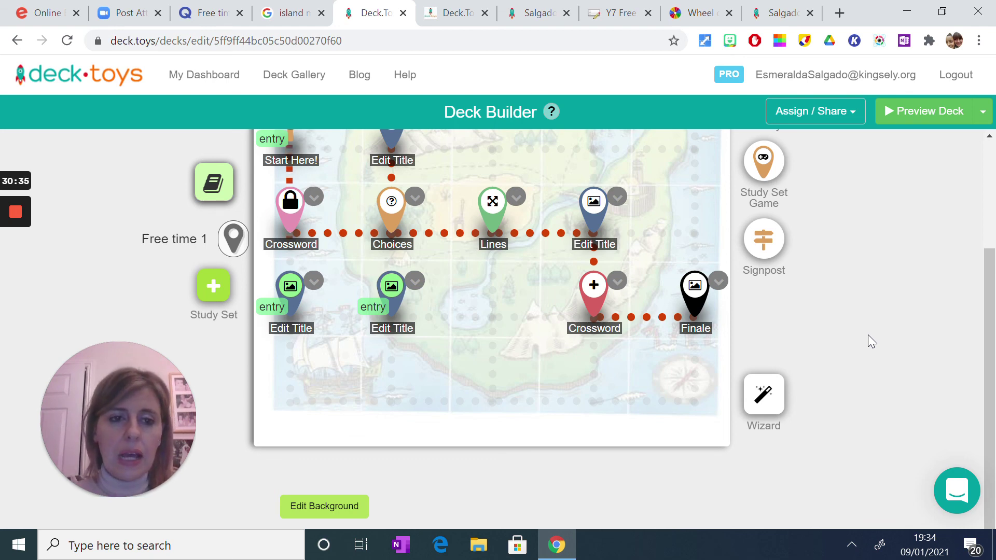
pyautogui.scroll(3, 867, 334)
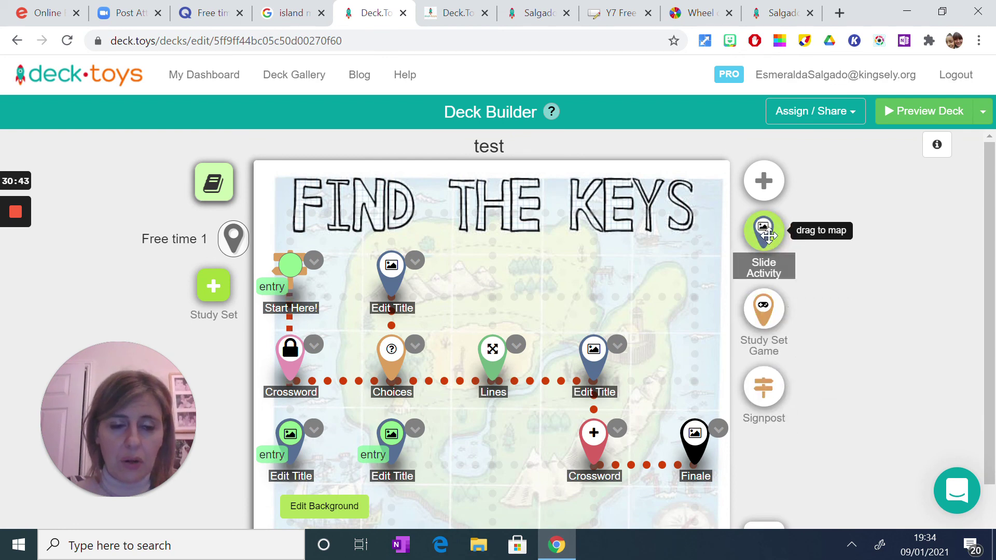
pyautogui.moveTo(768, 234); pyautogui.dragTo(599, 251)
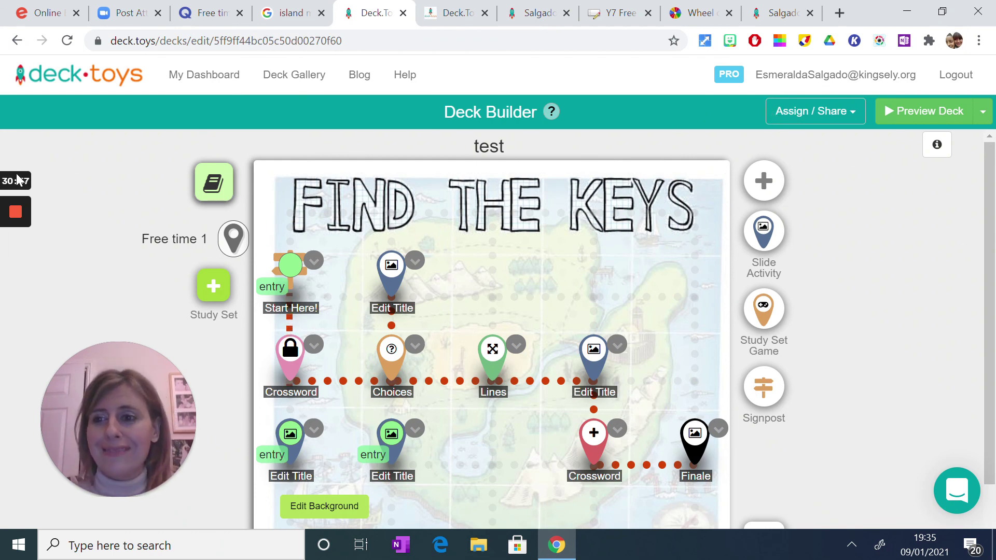
pyautogui.moveTo(23, 202)
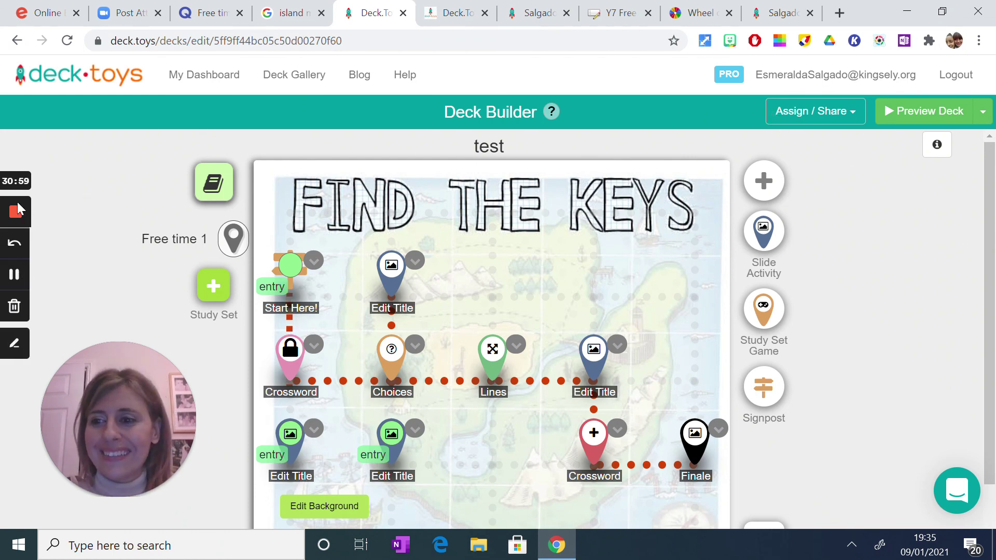